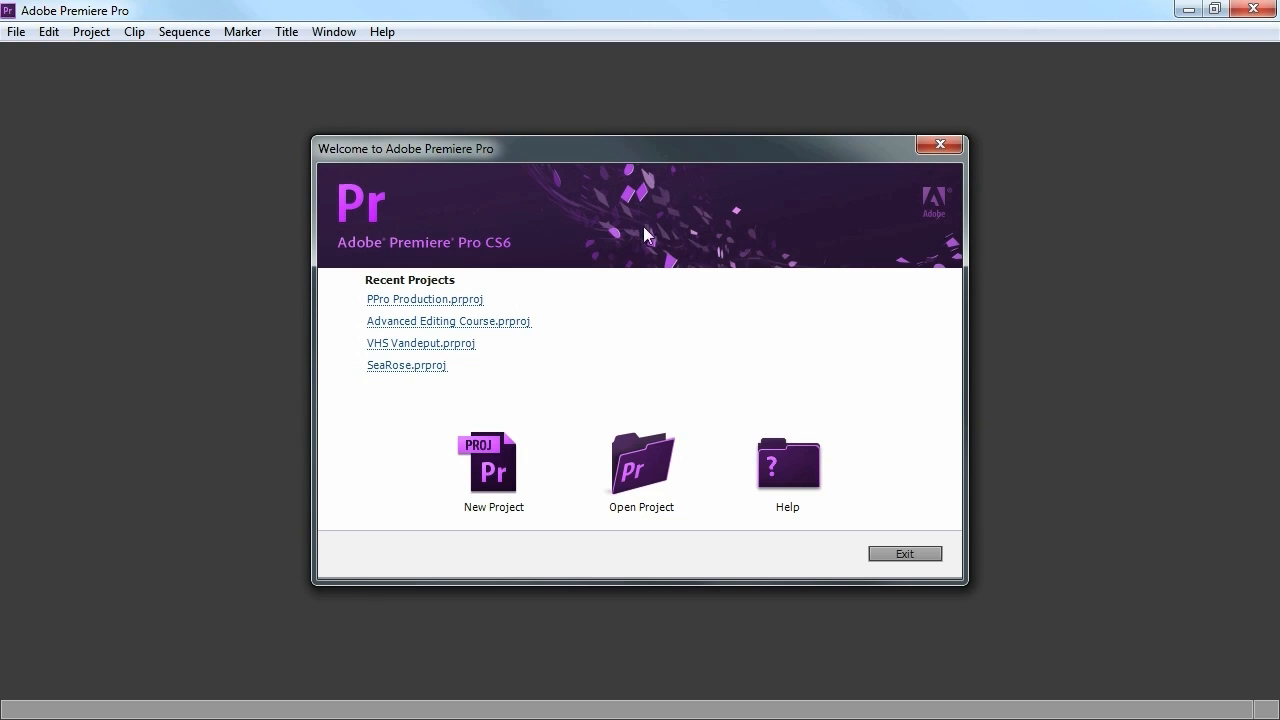
Create a new project named "Premiere Course" in E:\Envato with the default general settings.
left_click(468, 478)
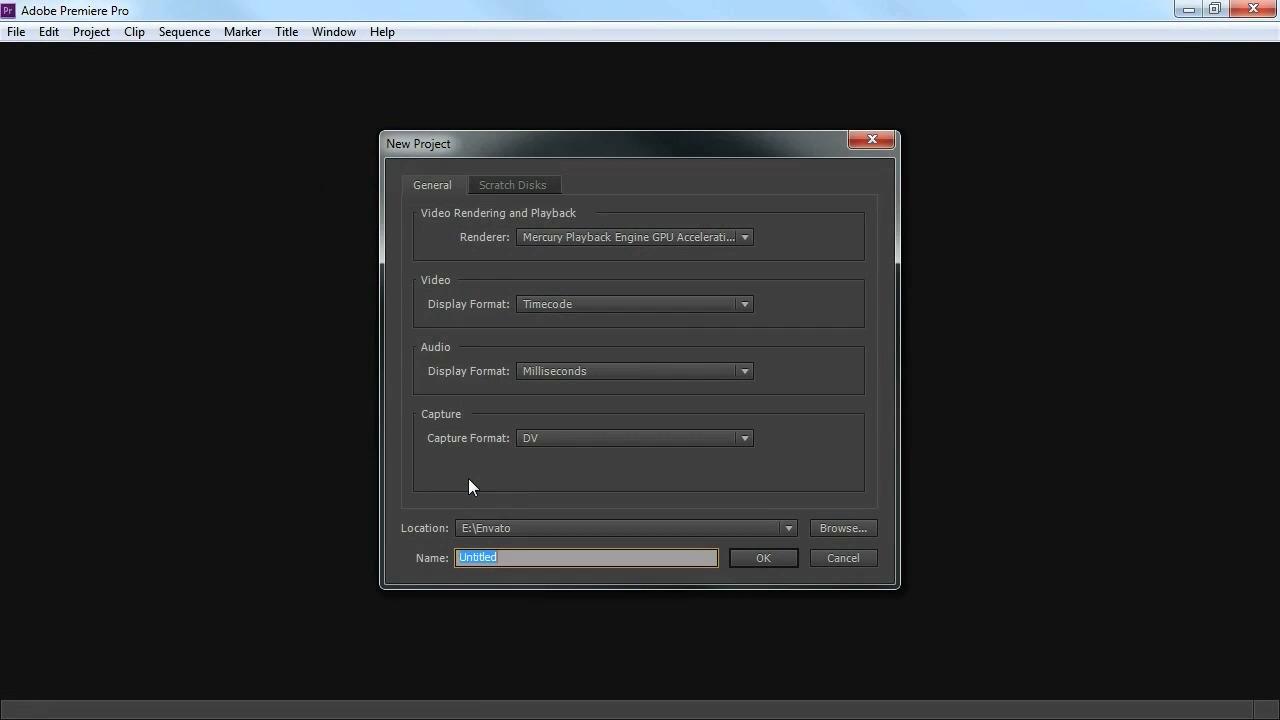
type("Premiere Course")
left_click(767, 555)
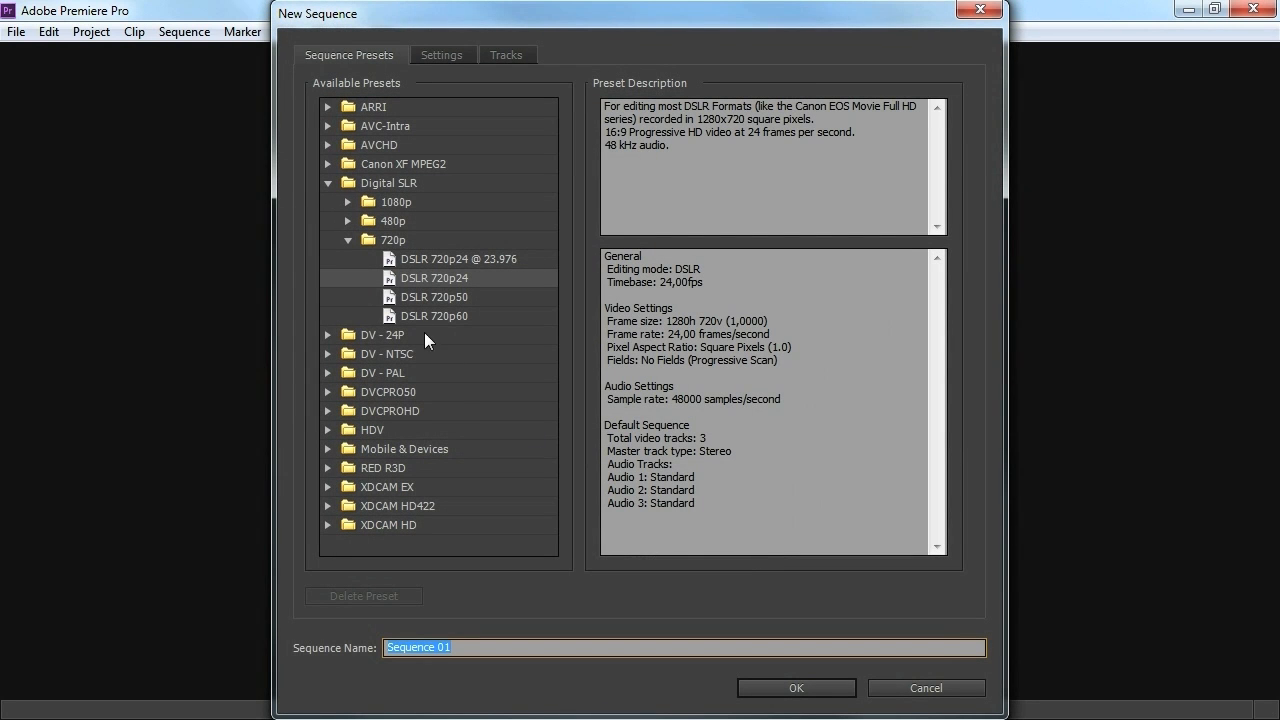
Create a sequence named "Apple Event" from the DSLR 720p24 preset with the timebase set to 25,00 frames/second.
left_click(408, 280)
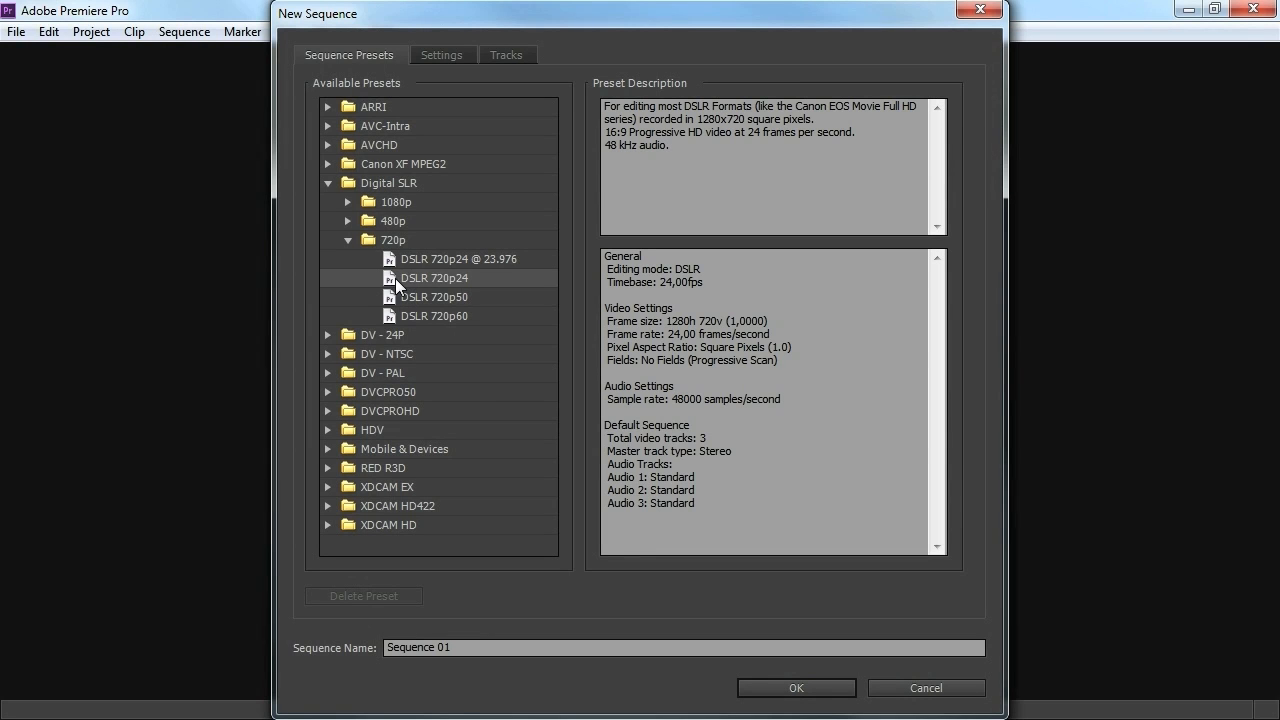
left_click(448, 57)
left_click(571, 117)
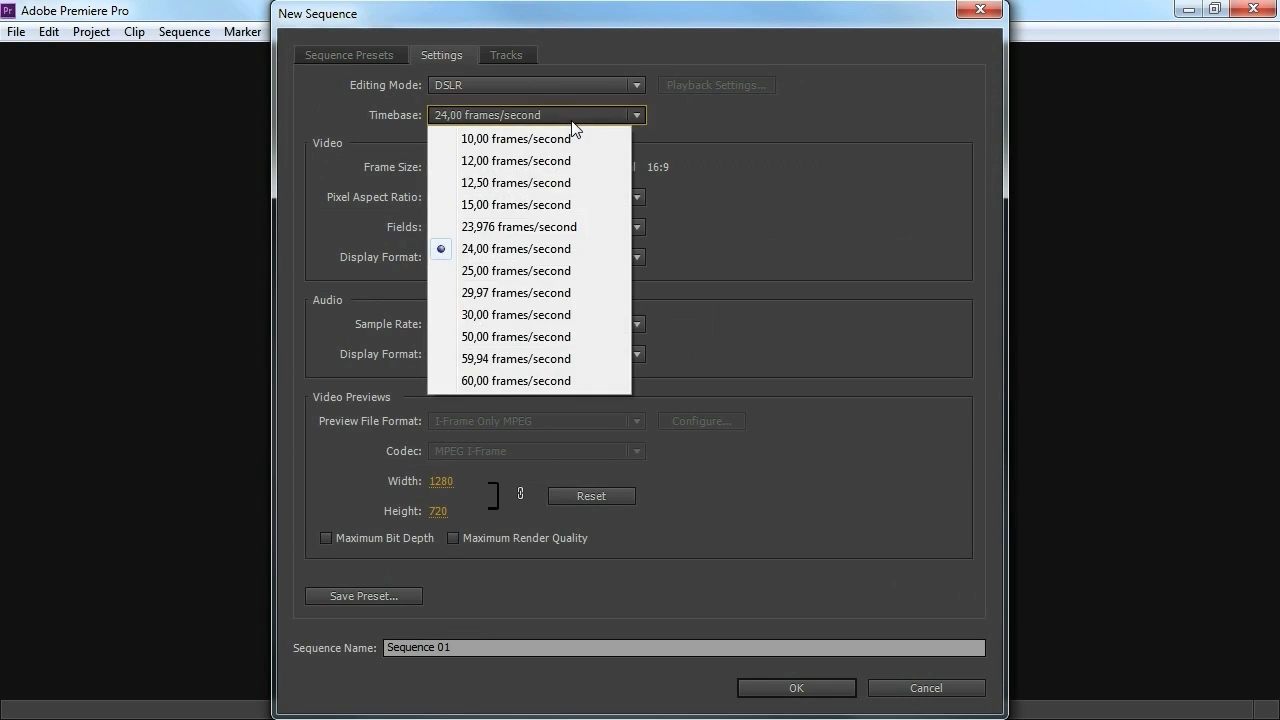
left_click(560, 272)
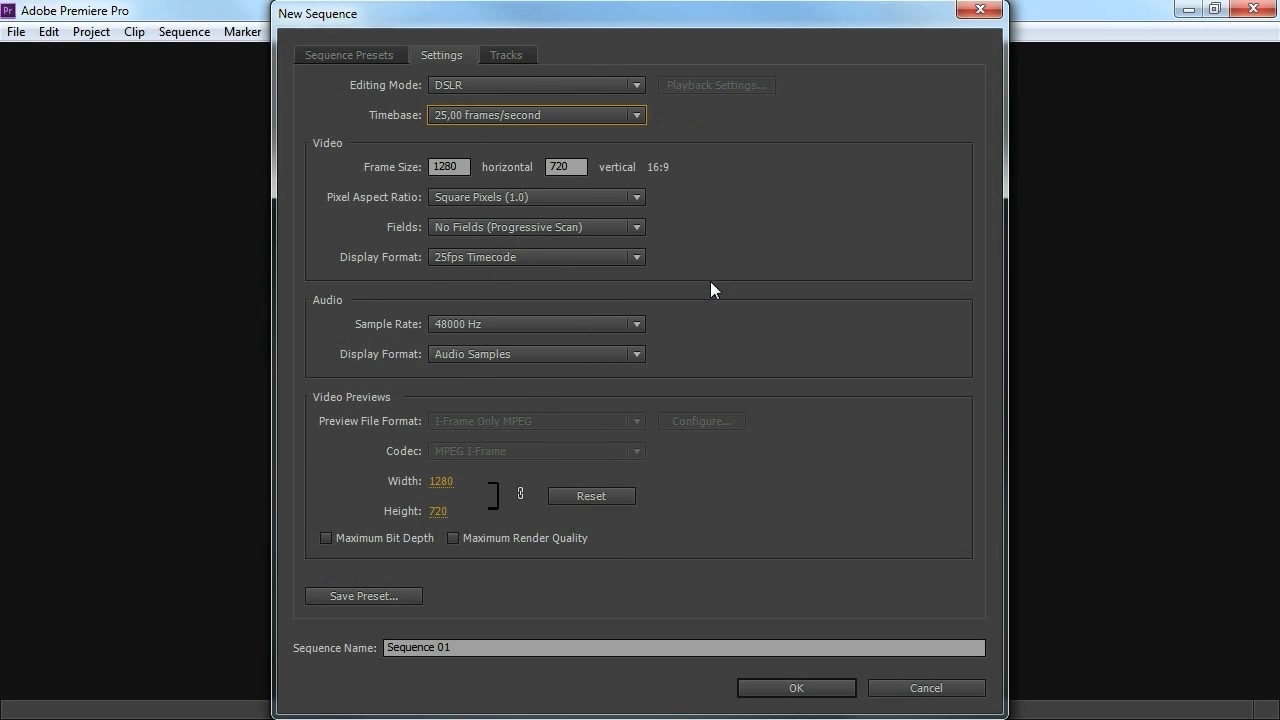
left_click(513, 647)
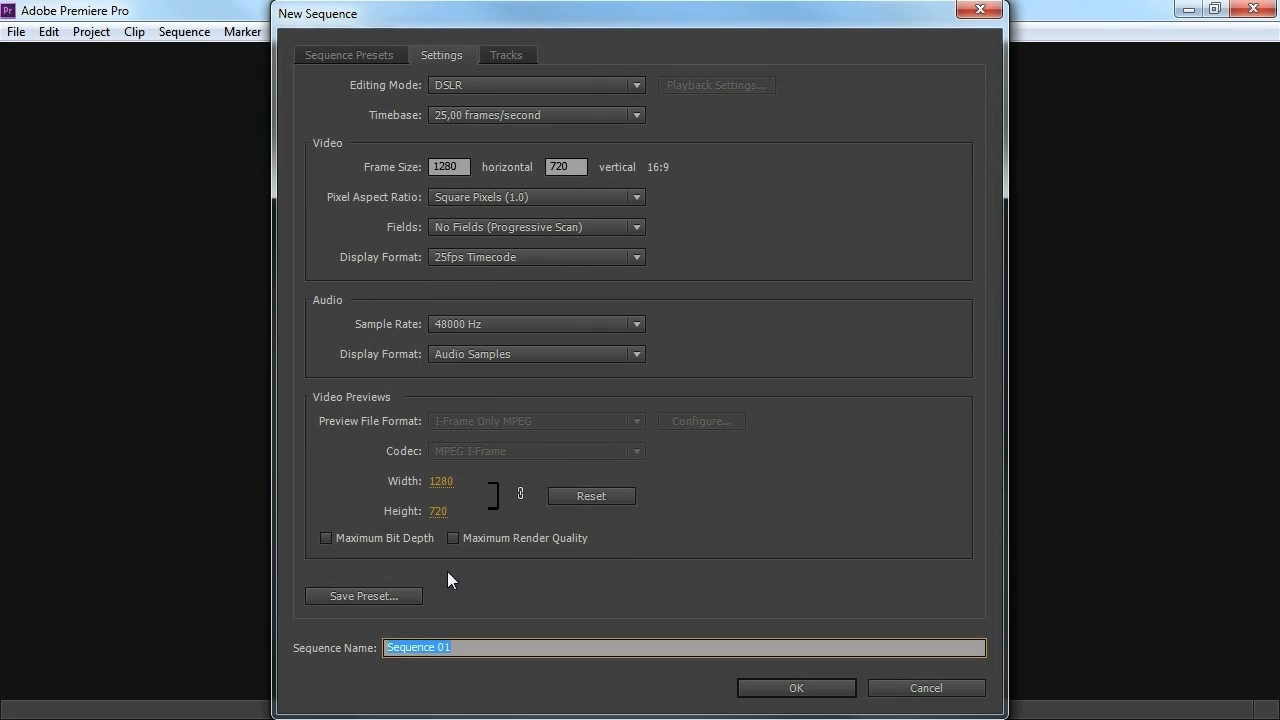
type("Apple Event")
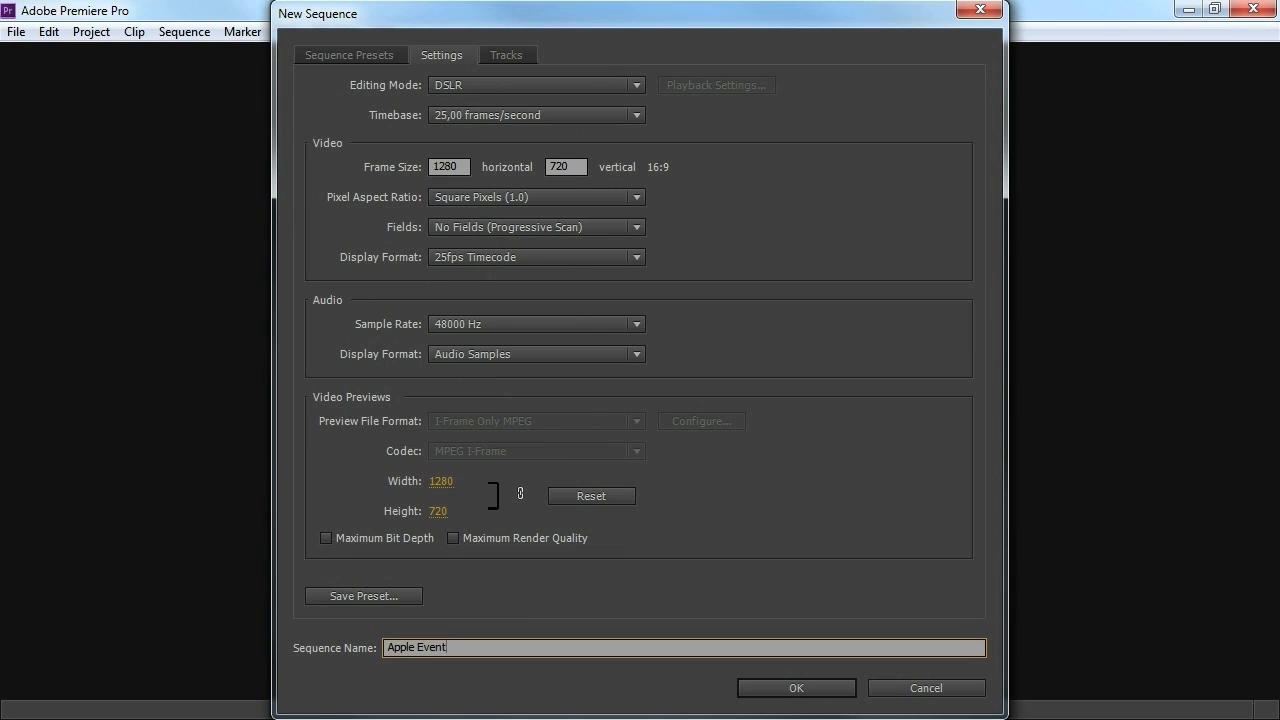
left_click(796, 688)
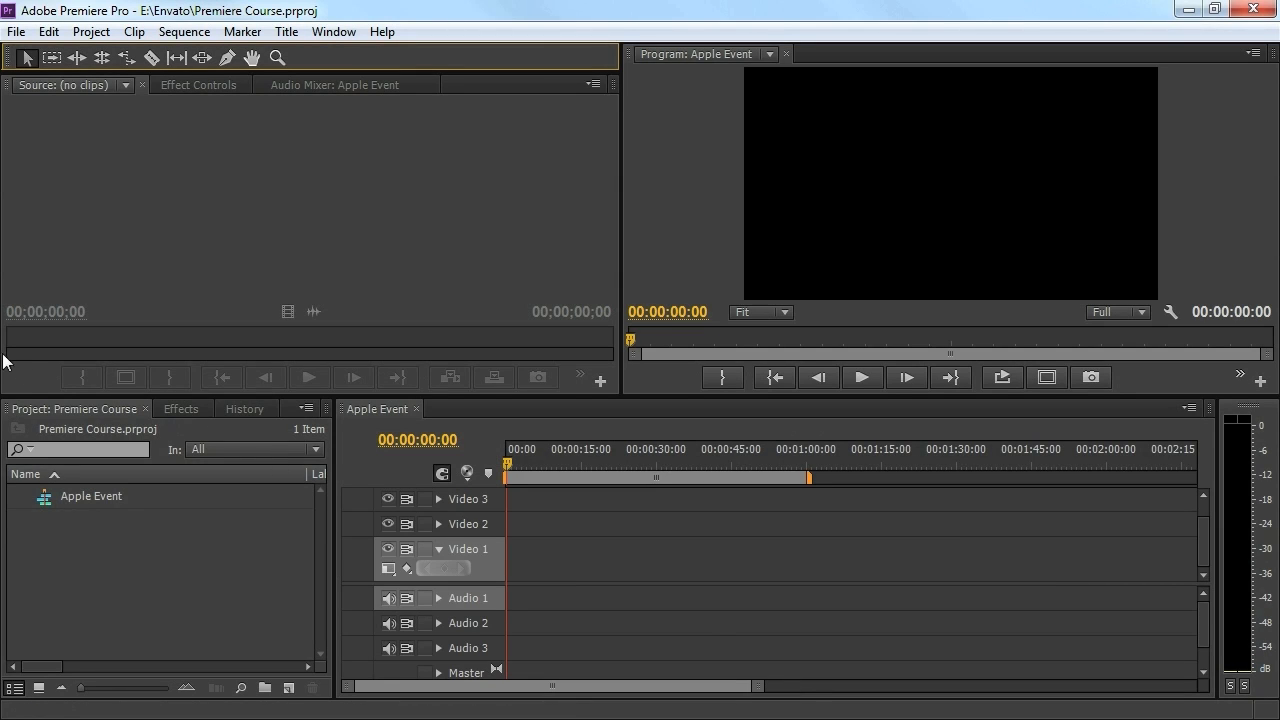
Import the Audio and Rushes folders from the Envato folder in Windows Explorer into the project.
left_click_drag(0, 262, 587, 258)
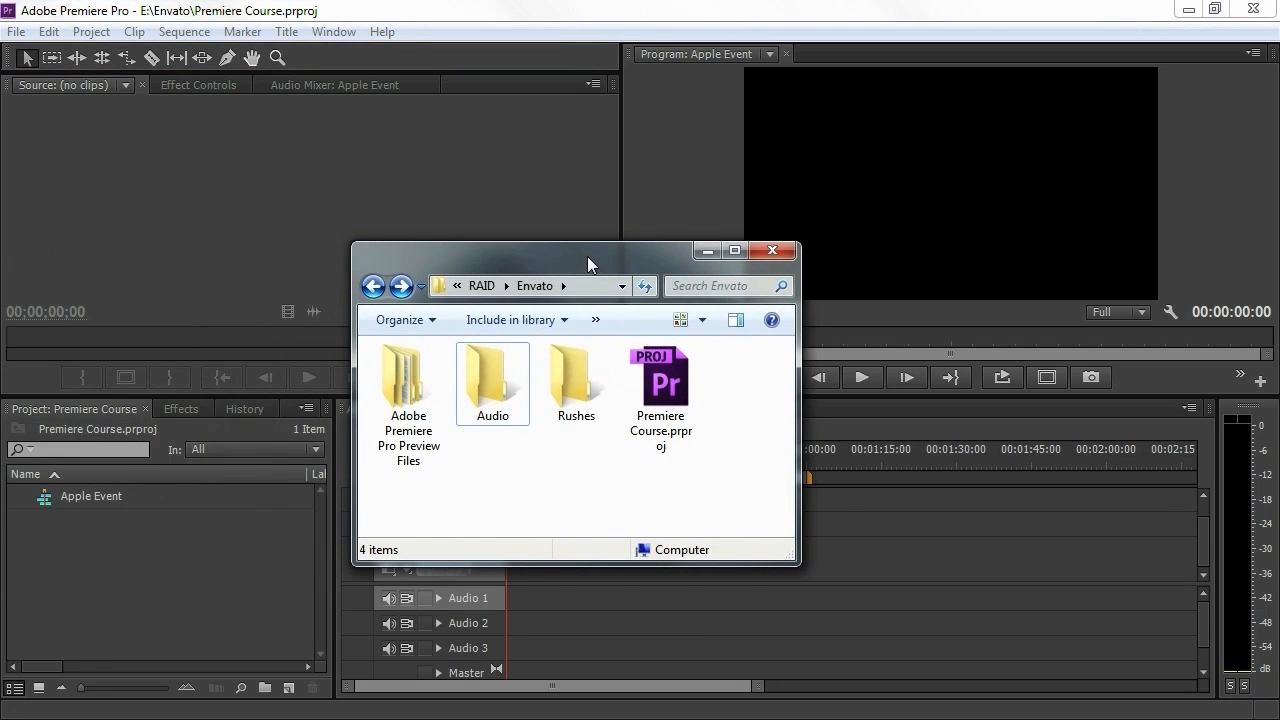
left_click_drag(595, 491, 500, 376)
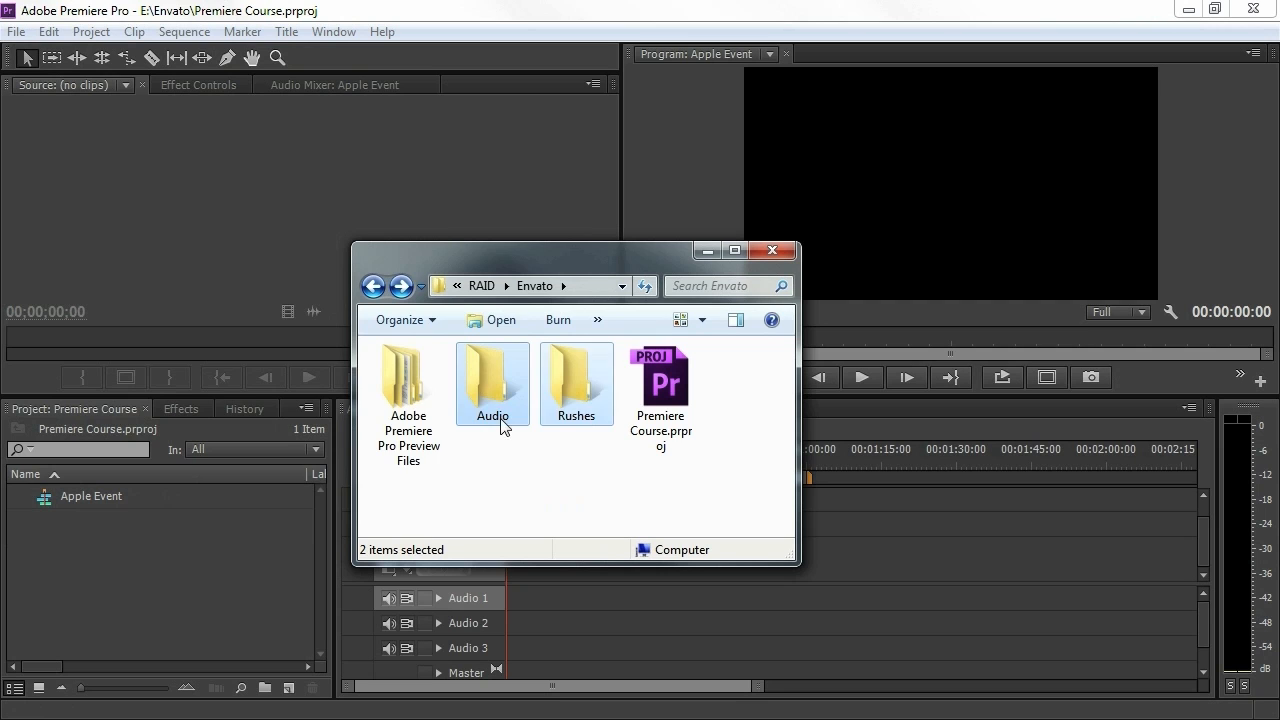
left_click_drag(510, 420, 144, 574)
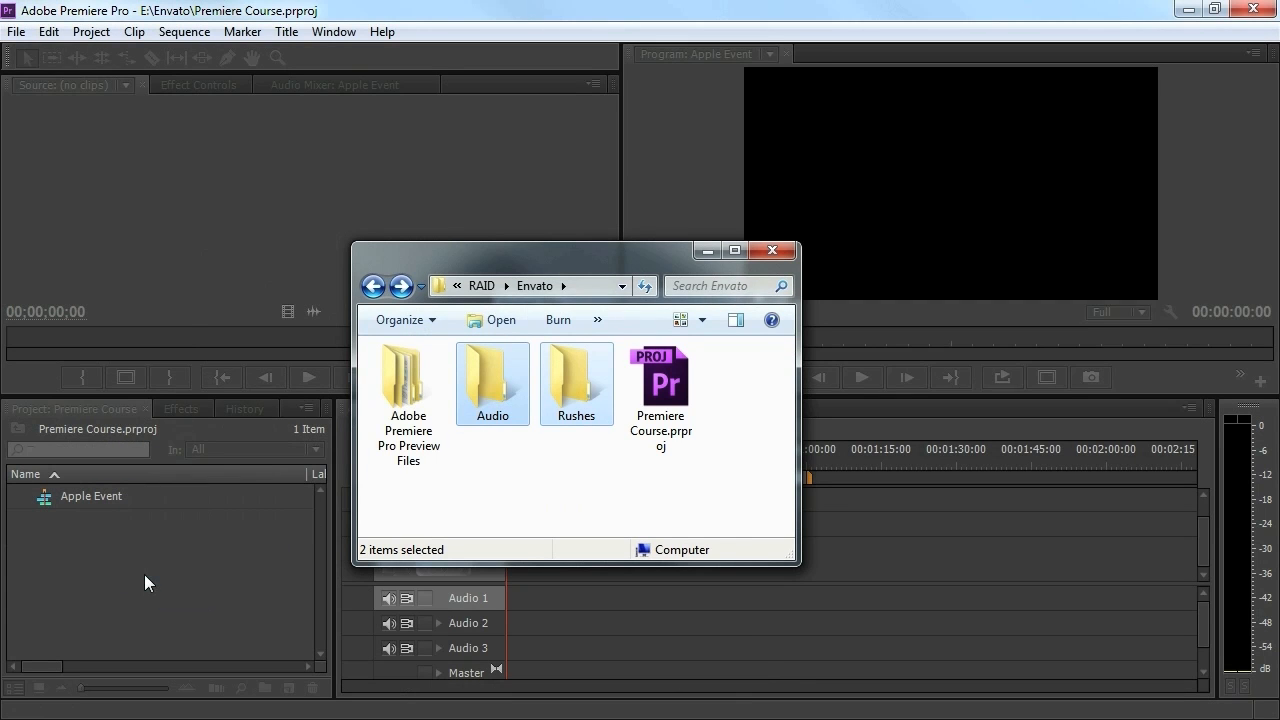
left_click(706, 251)
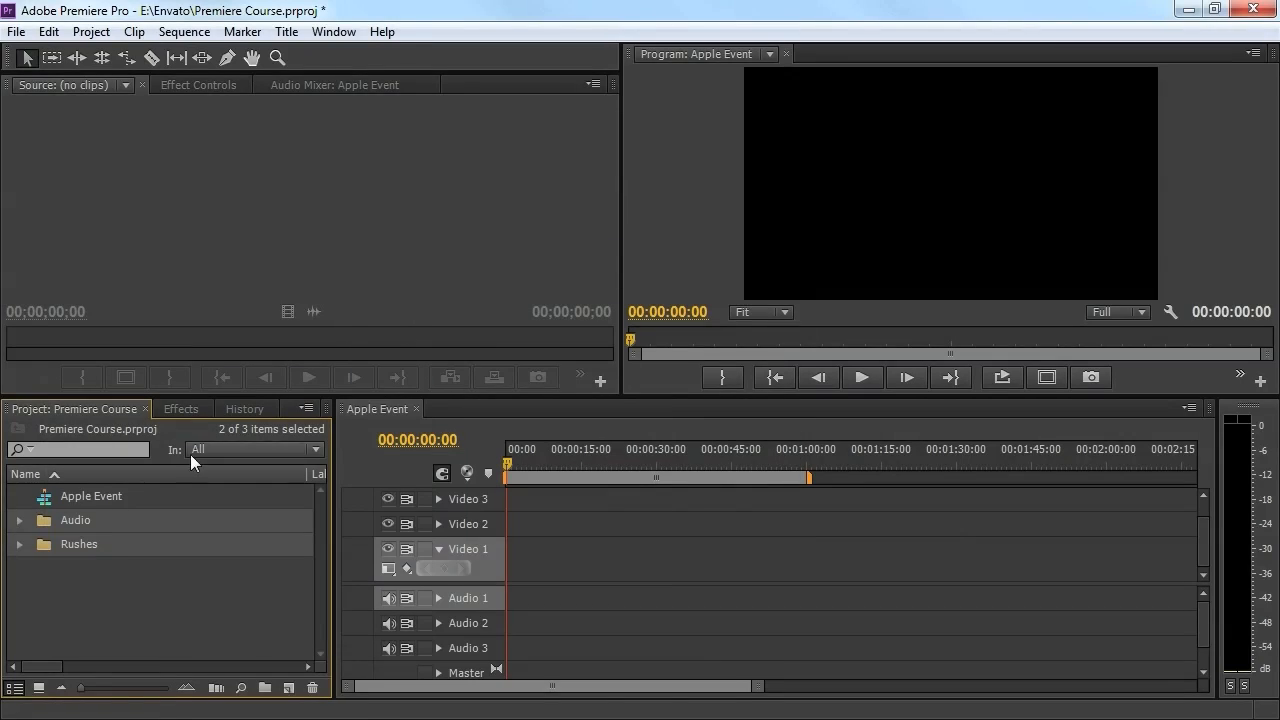
Expand the Audio and Rushes bins to view the imported files and select the music track.
left_click(20, 520)
left_click(20, 568)
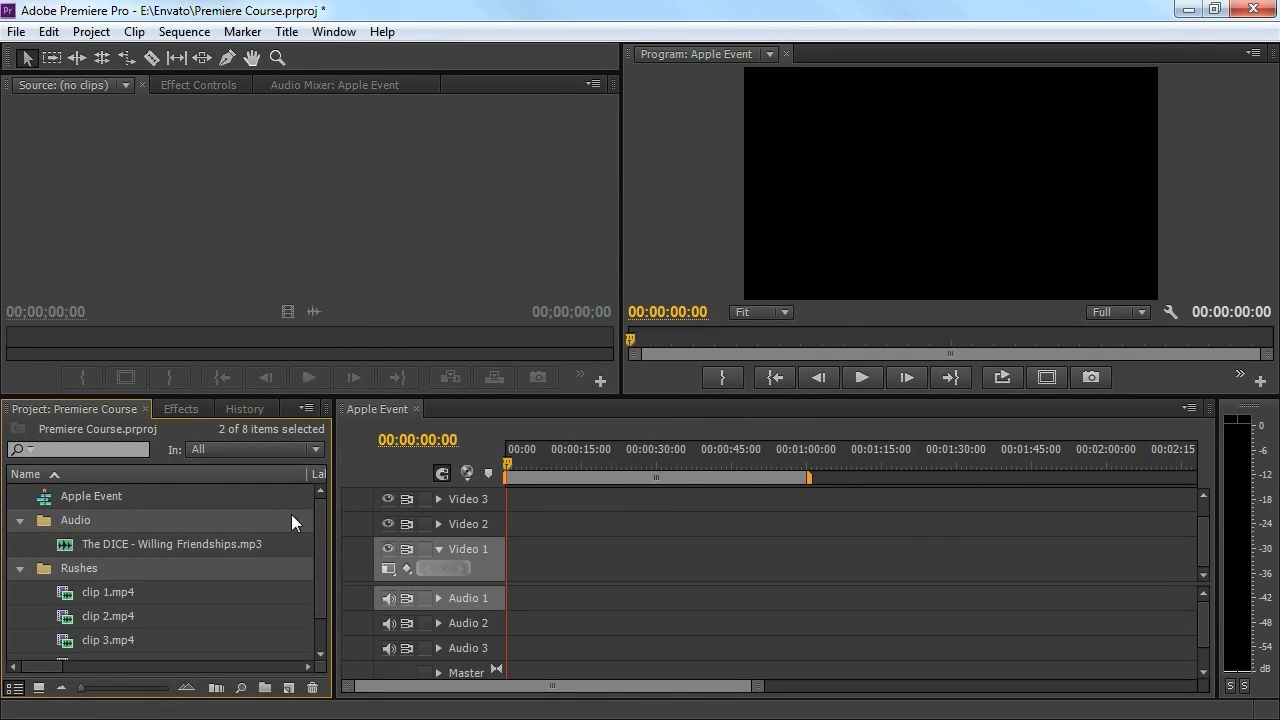
left_click_drag(319, 517, 323, 548)
left_click(62, 519)
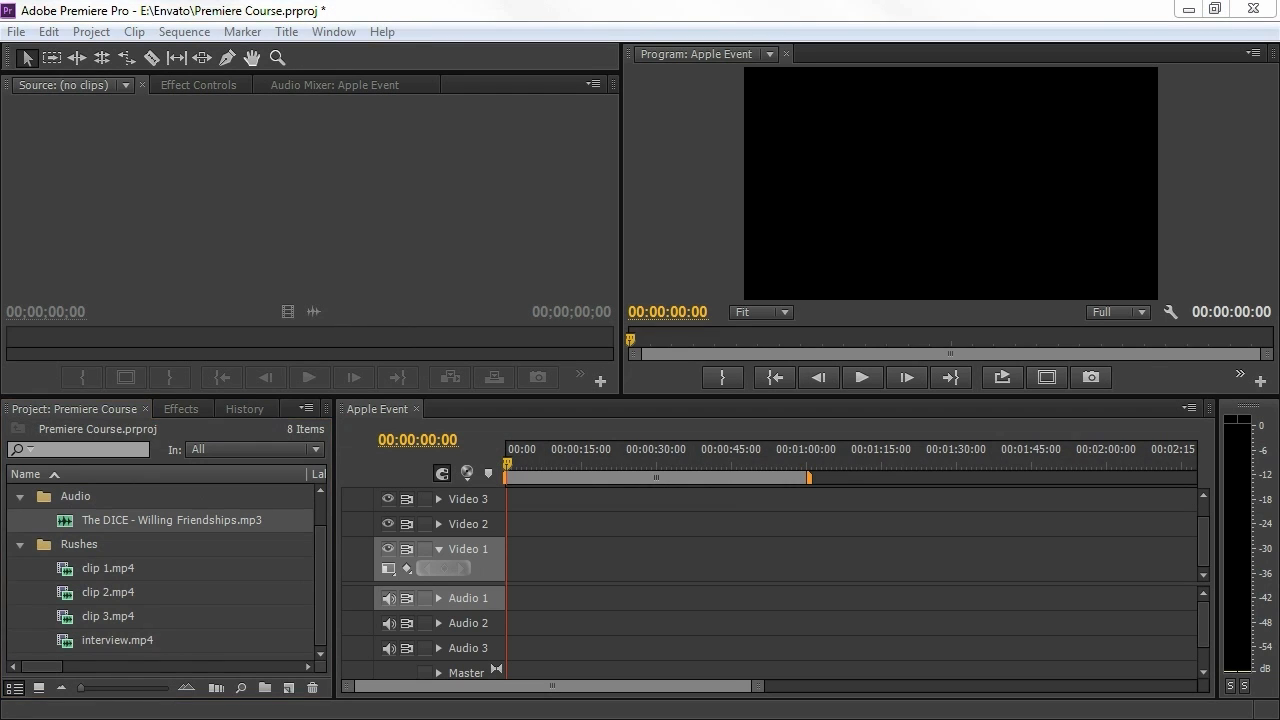
Switch to dig.ccmixter in the browser, set the rock search's license filter to Free for commercial use, and return to Premiere Pro.
left_click_drag(0, 400, 861, 119)
mouse_move(1089, 287)
left_mouse_down()
mouse_move(1086, 364)
mouse_move(1079, 304)
left_mouse_up()
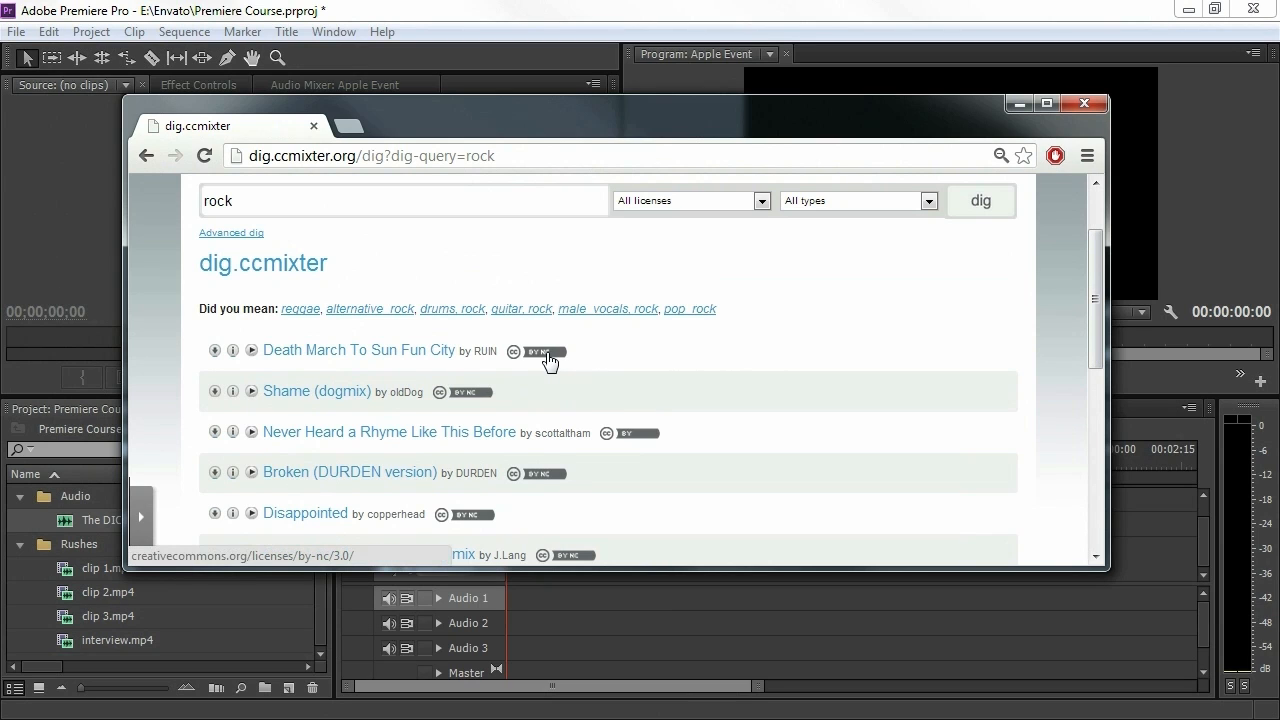
mouse_move(548, 360)
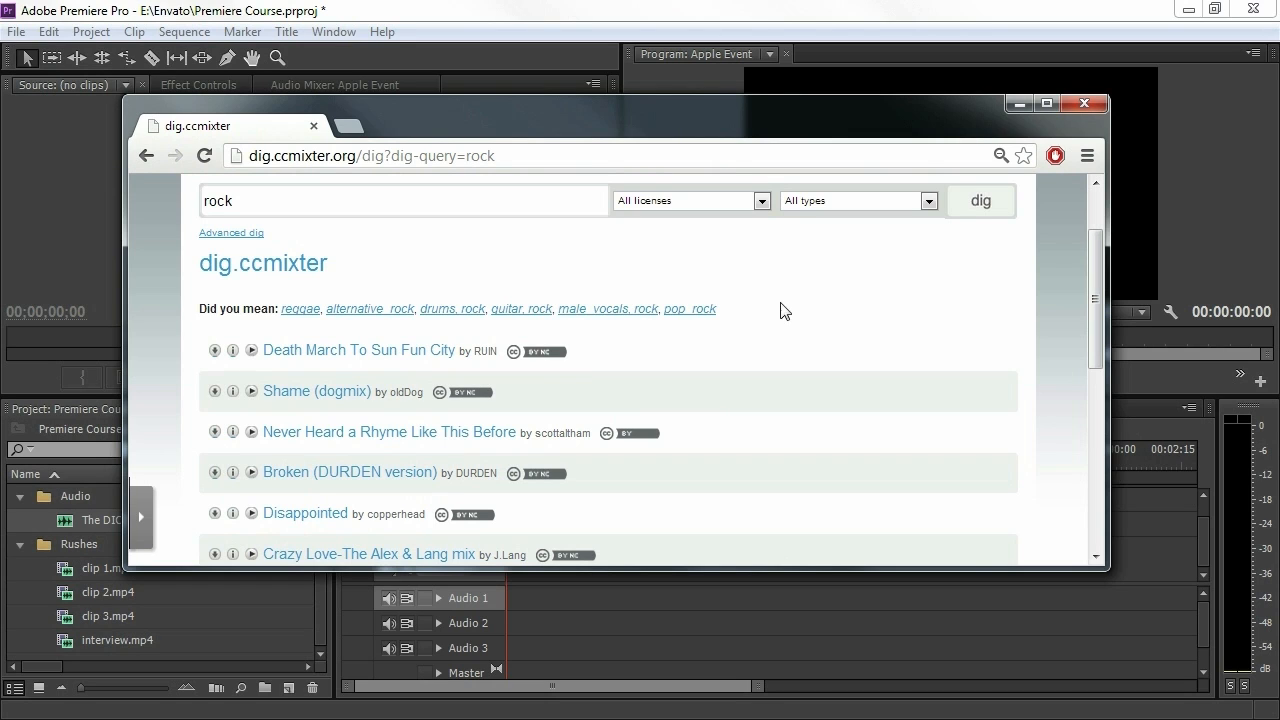
left_click(762, 200)
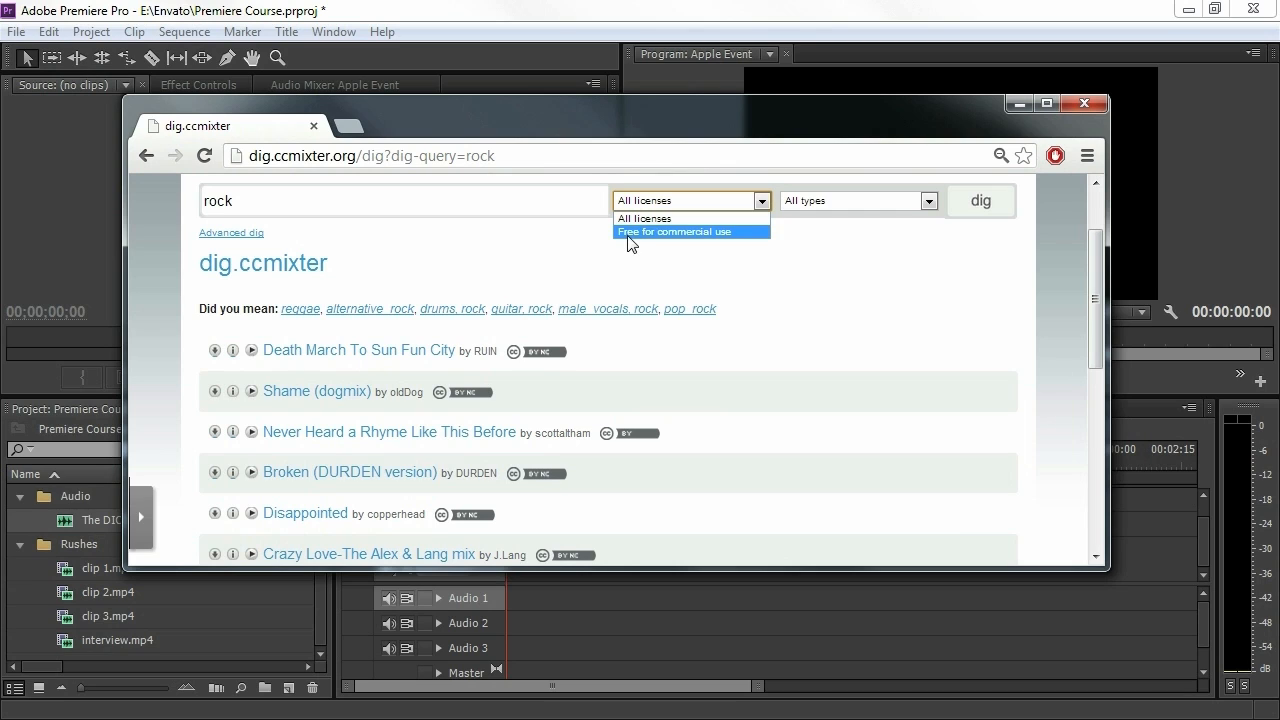
left_click(721, 231)
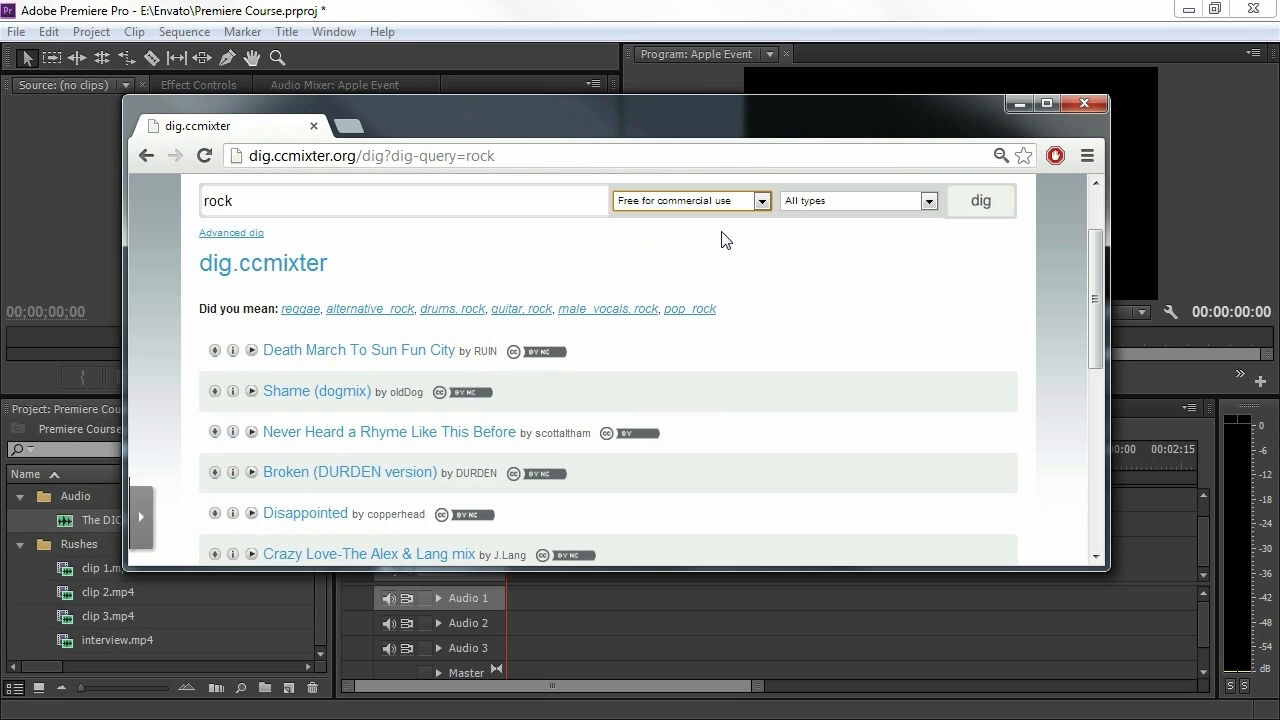
scroll(1090, 250, "up", 2)
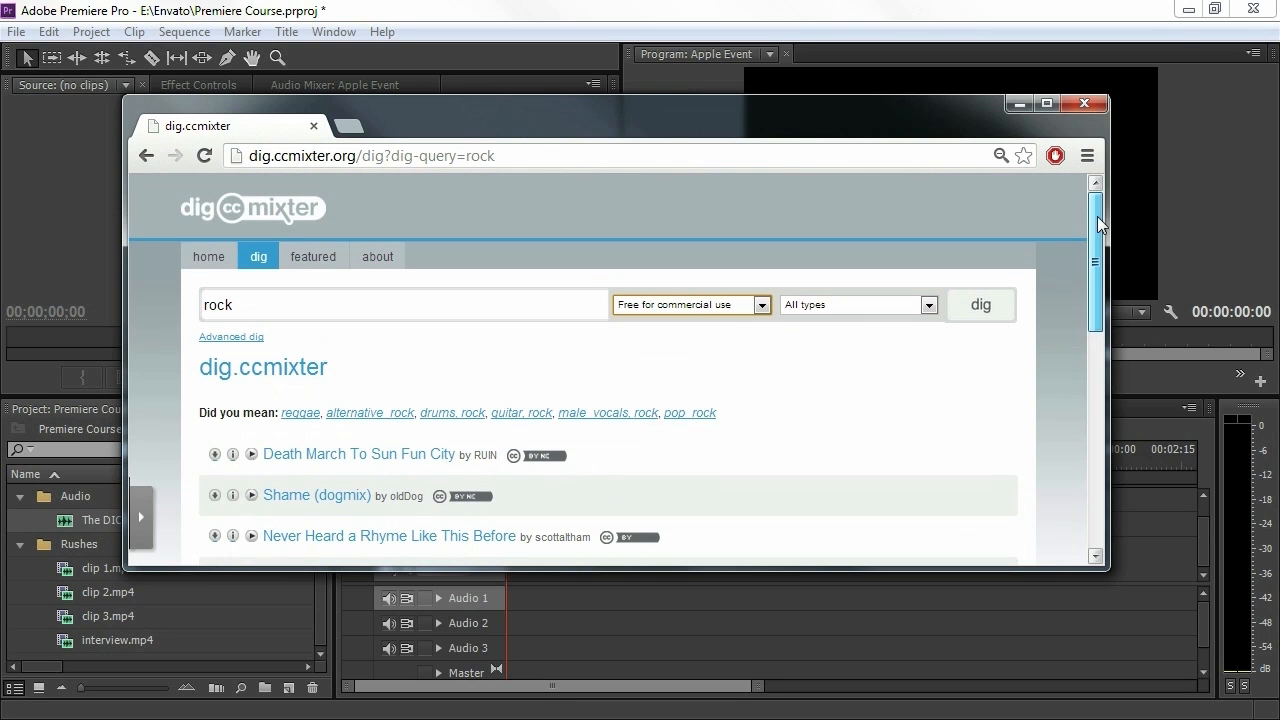
left_click(1018, 103)
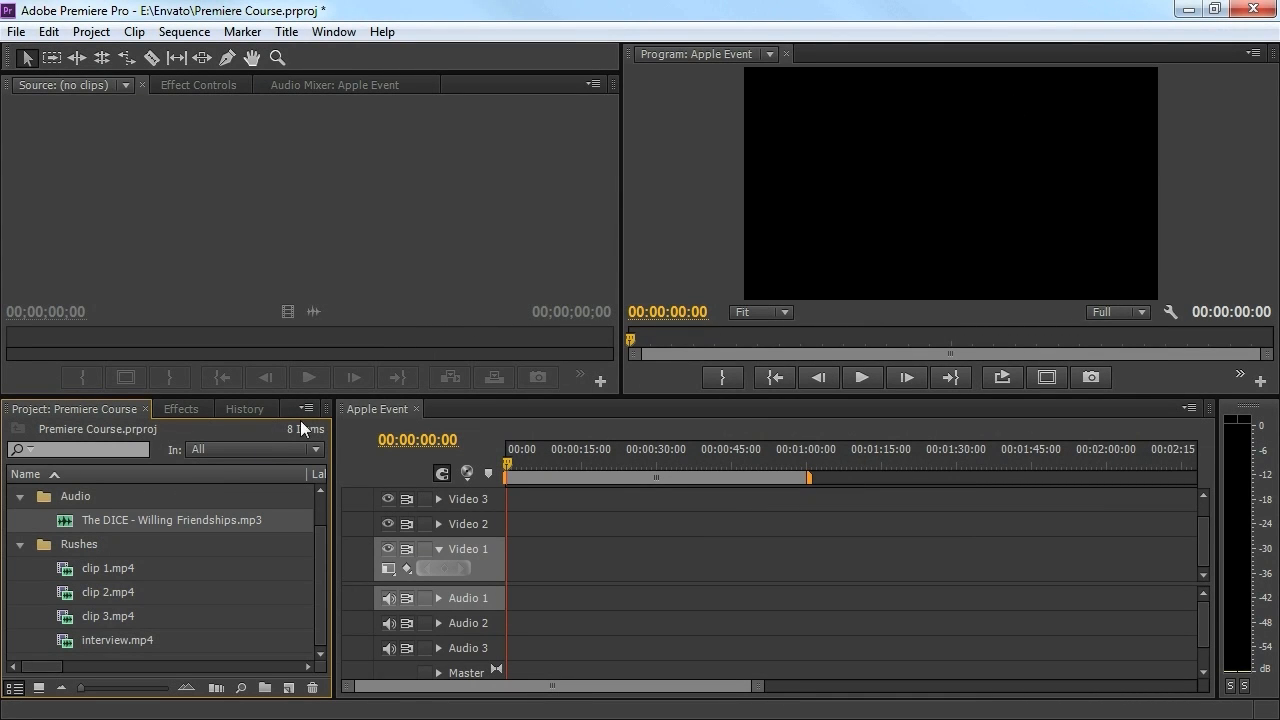
Create a bin named "Music" inside the Audio bin and move "The DICE - Willing Friendships.mp3" into it.
left_click(20, 544)
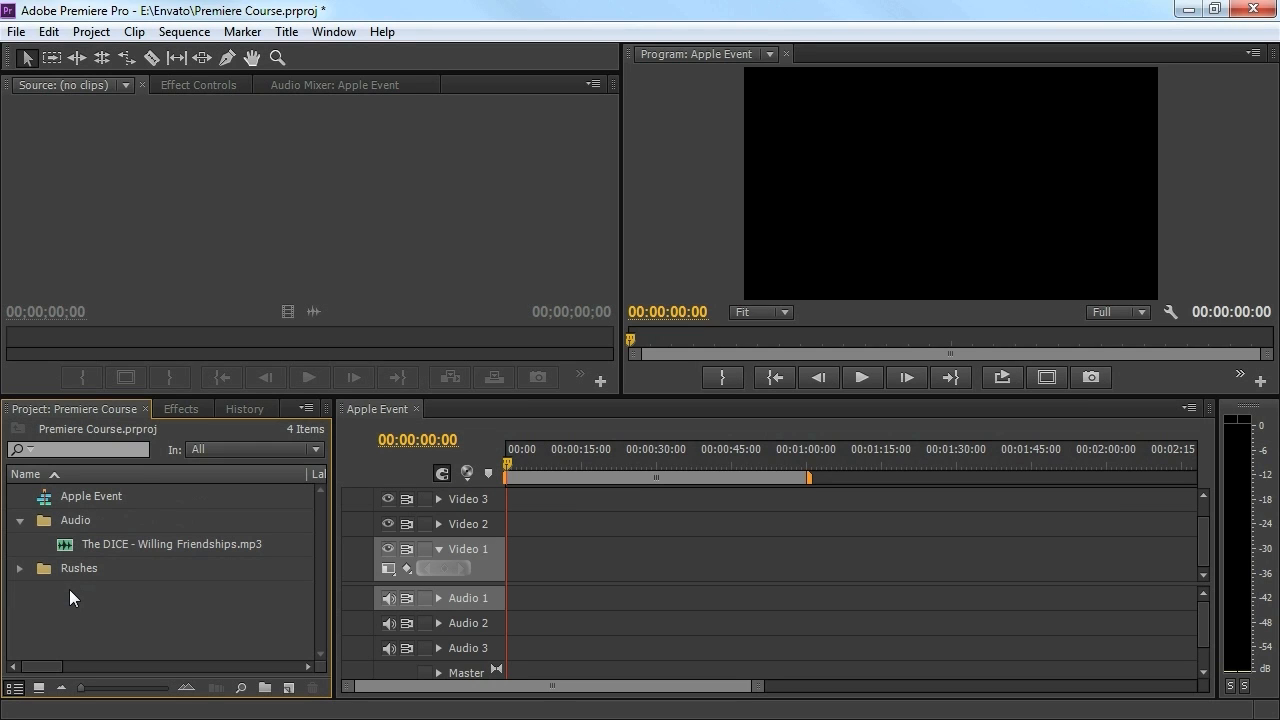
left_click(44, 521)
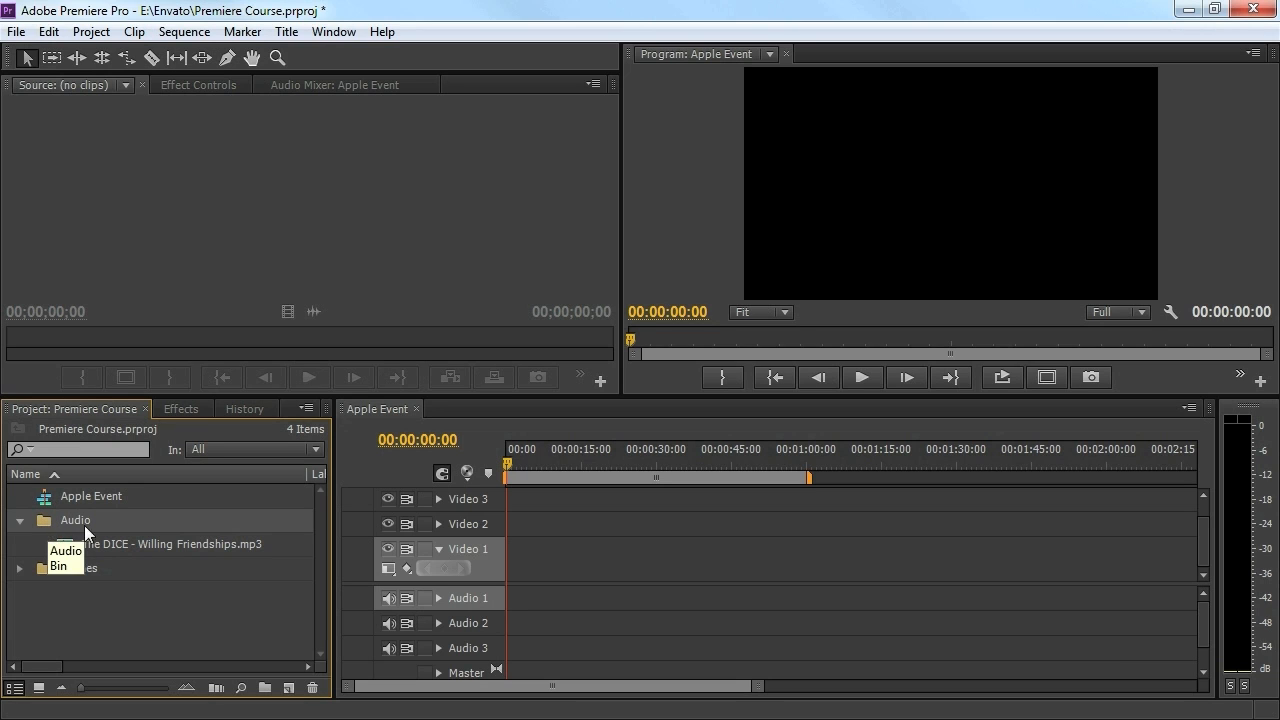
left_click(265, 688)
type("Music")
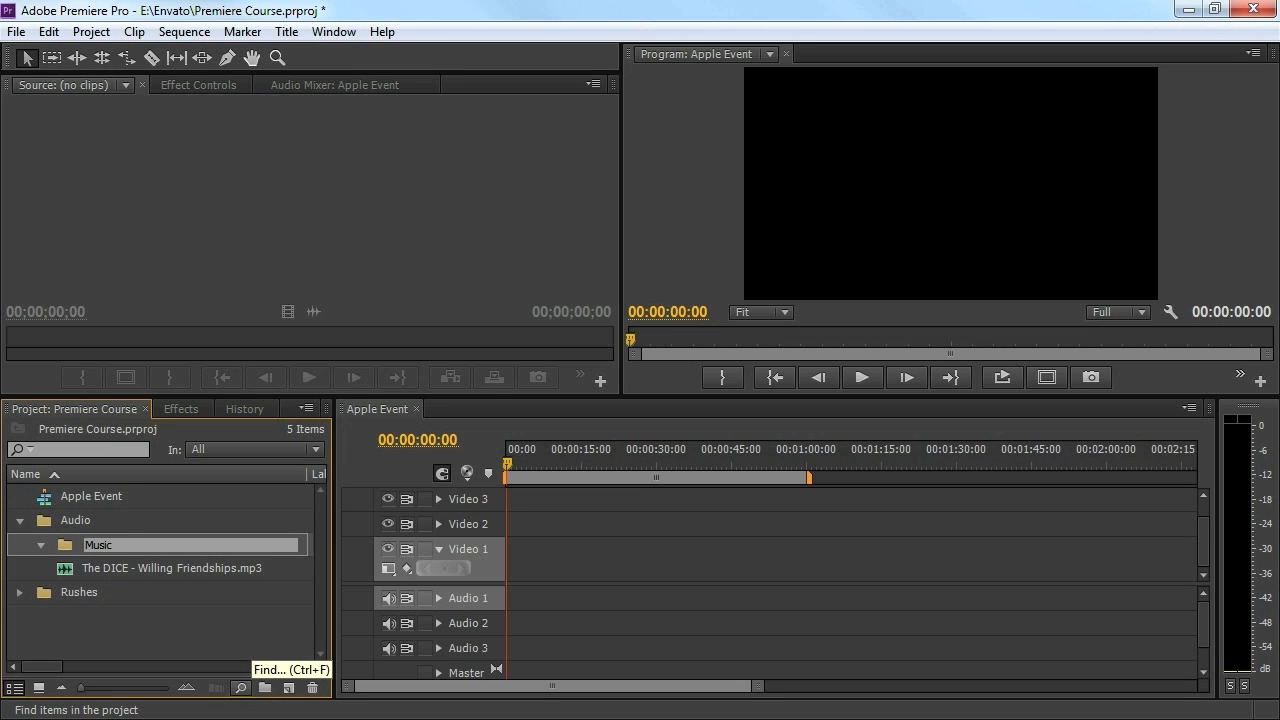
left_click(168, 624)
left_click_drag(59, 569, 72, 549)
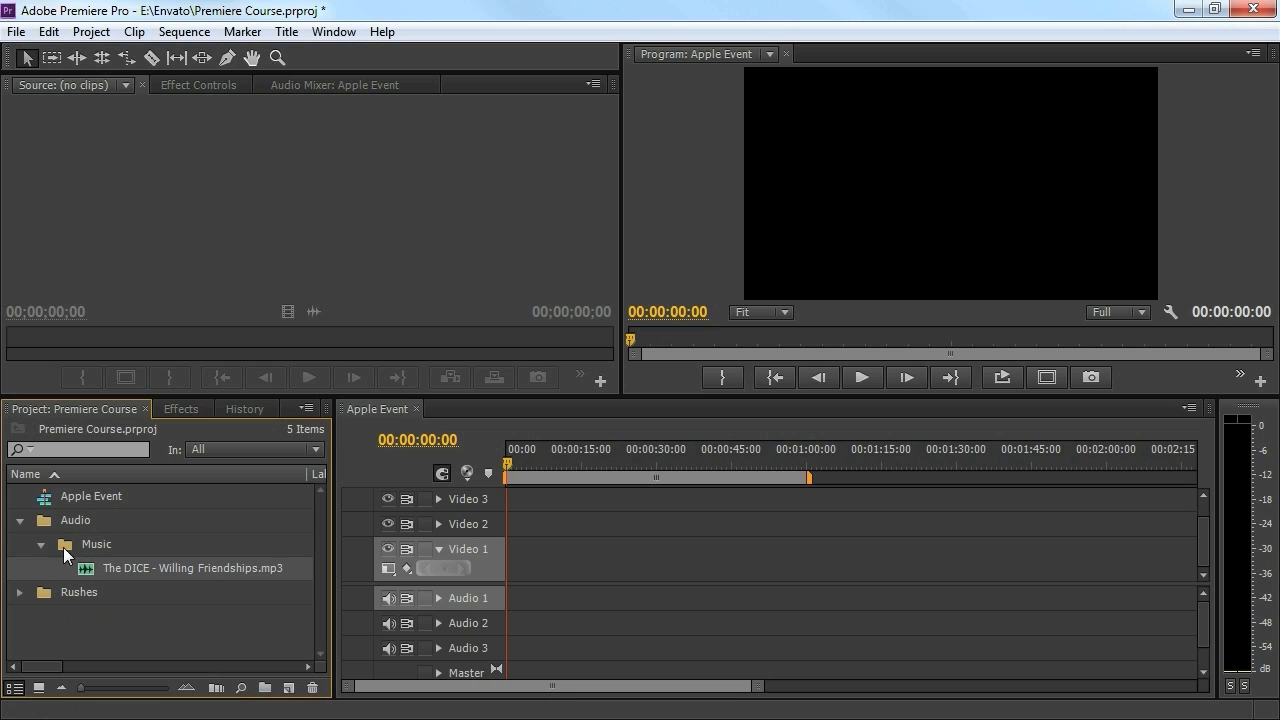
Create a second bin named "SFX" inside the Audio bin and collapse the Audio bin.
left_click(48, 522)
left_click(265, 687)
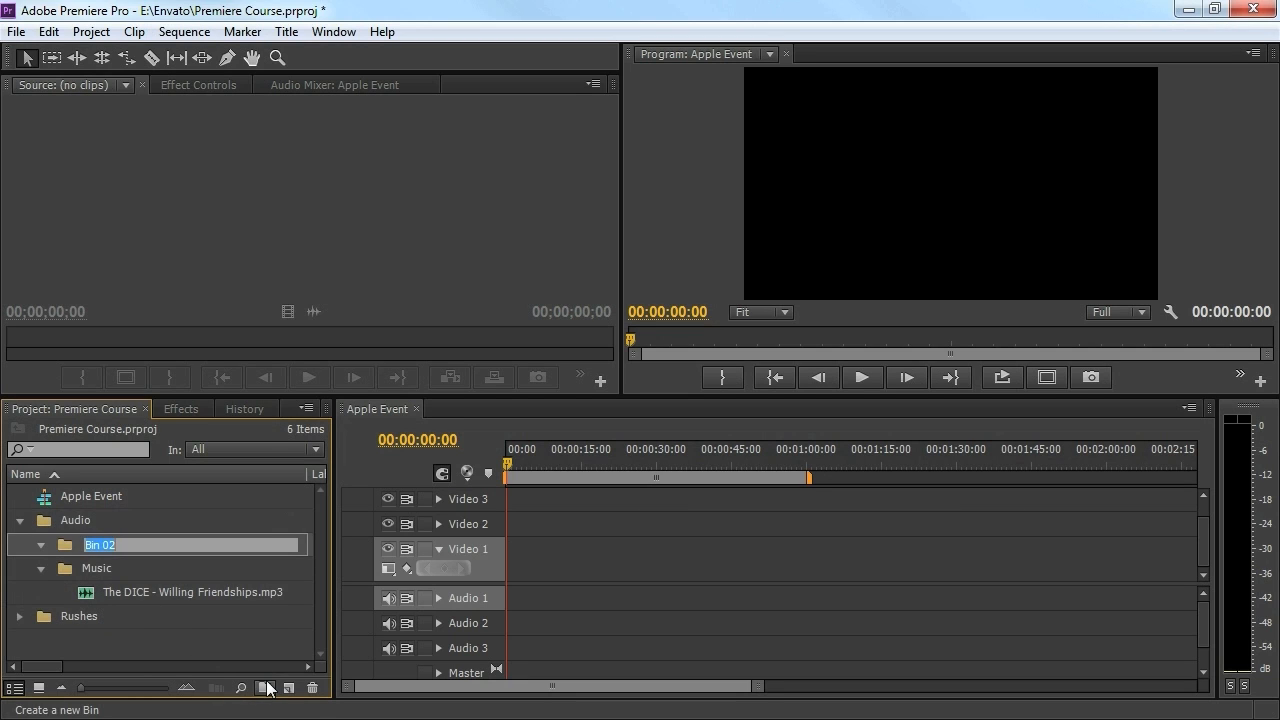
type("SFX")
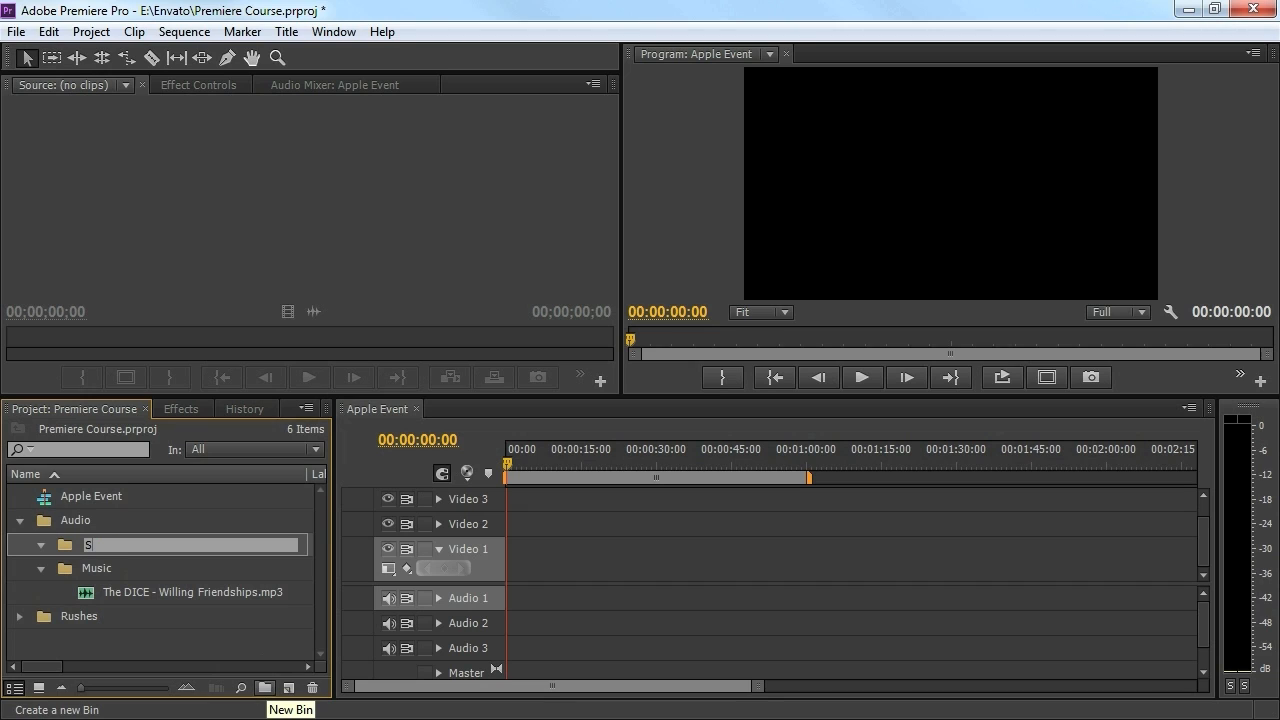
left_click(158, 642)
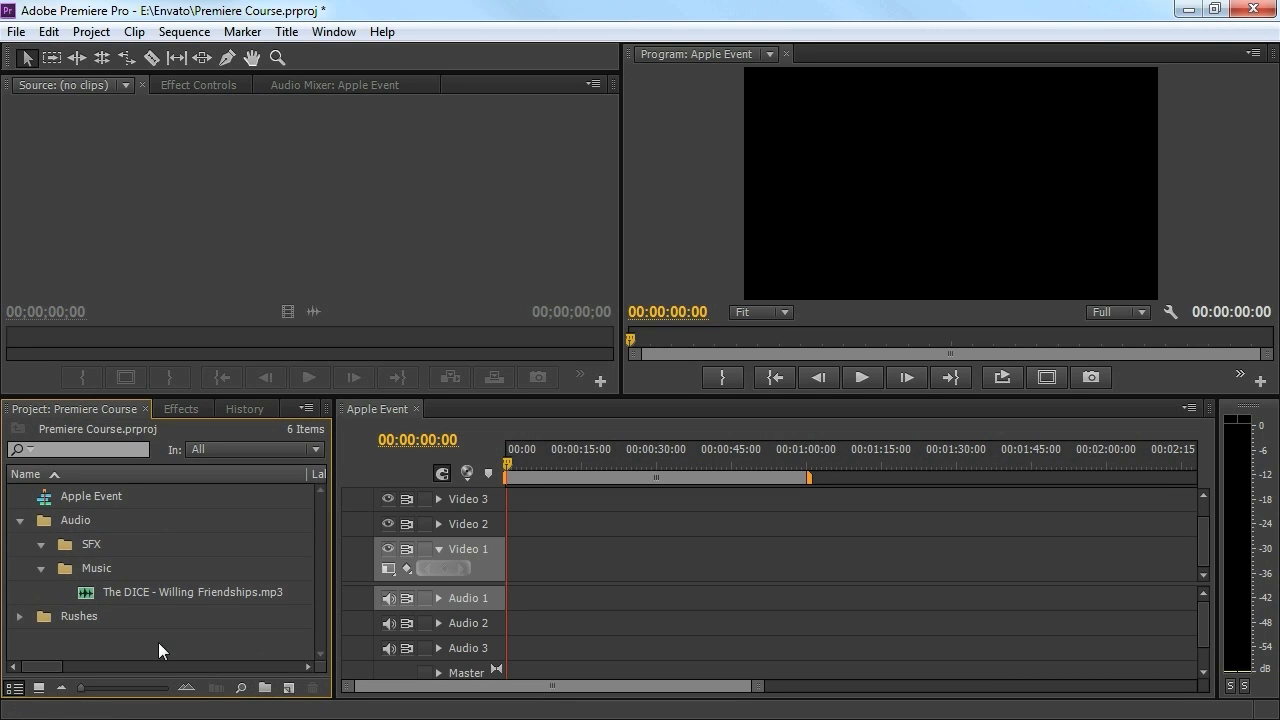
left_click(41, 568)
left_click(18, 522)
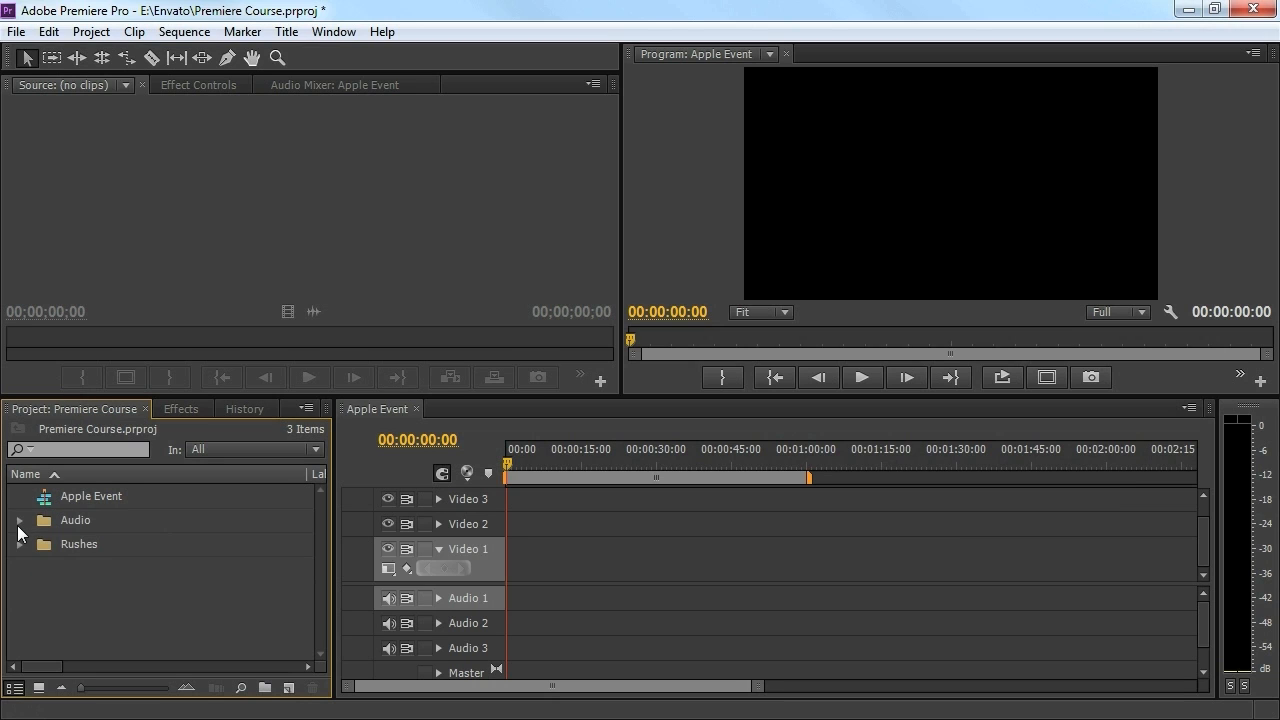
Create a bin named "Interviews" inside the Rushes bin, move interview.mp4 into it, and collapse Rushes.
left_click(18, 545)
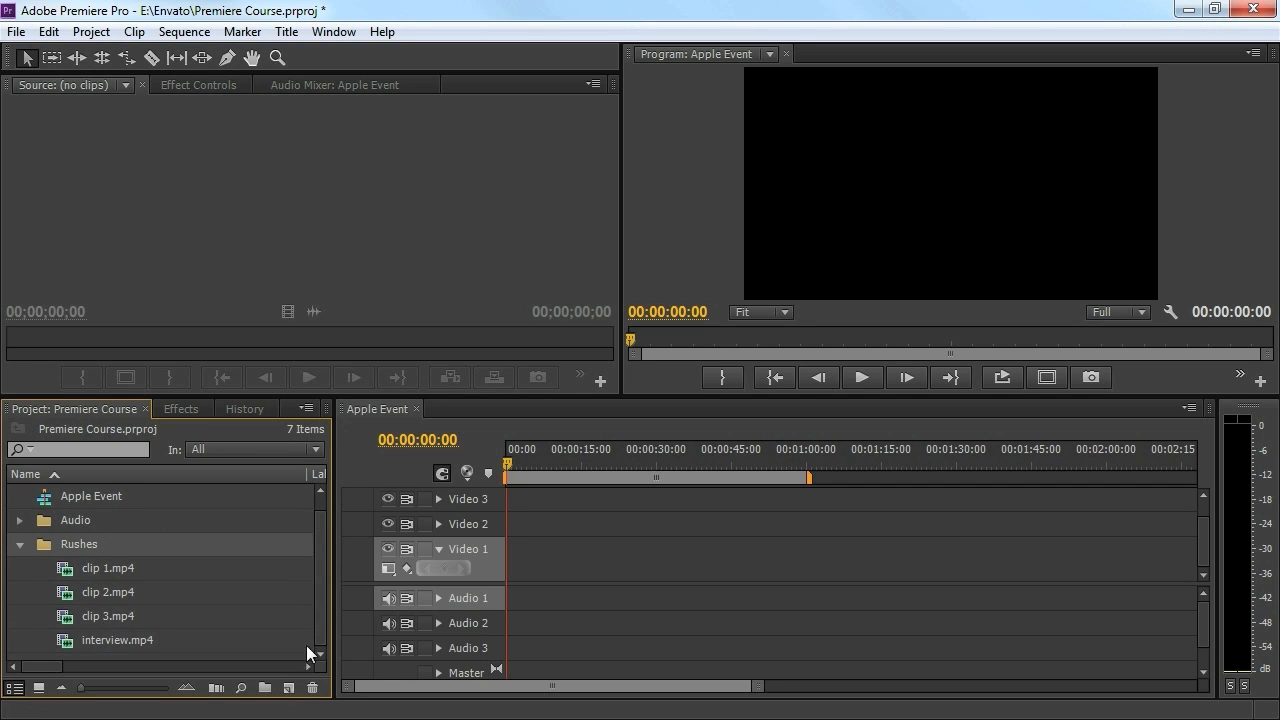
left_click(265, 688)
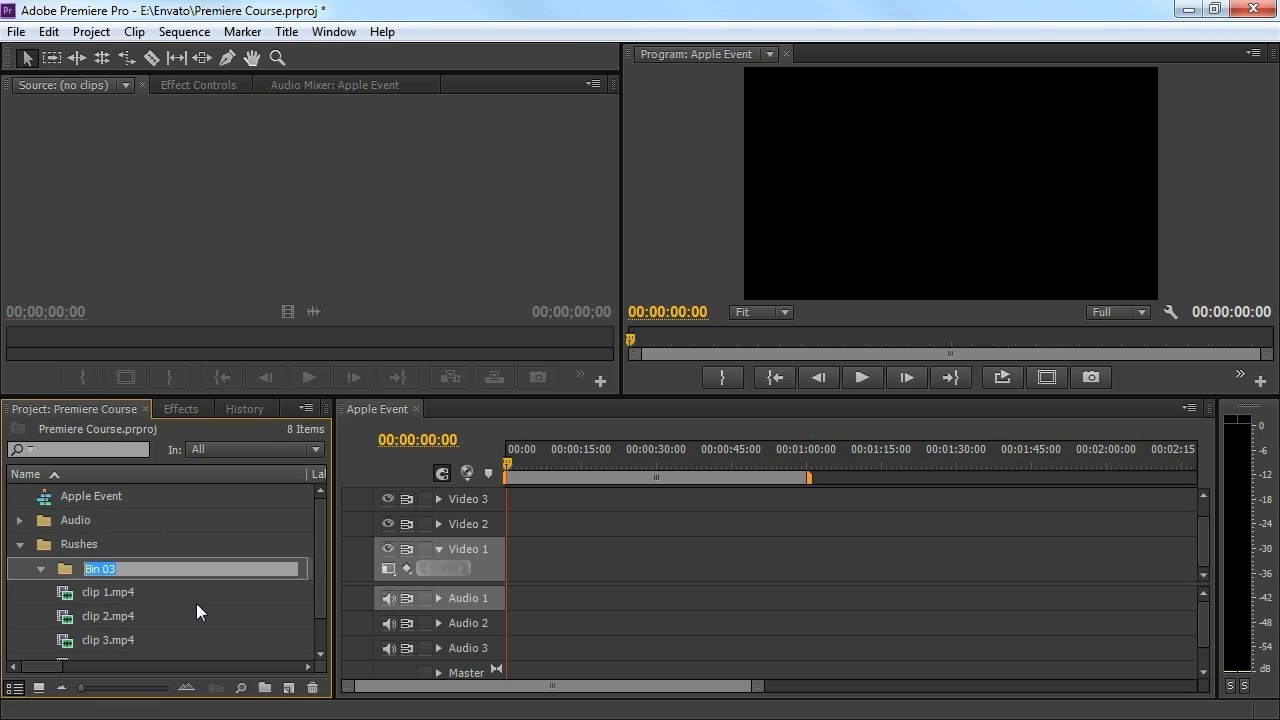
type("In")
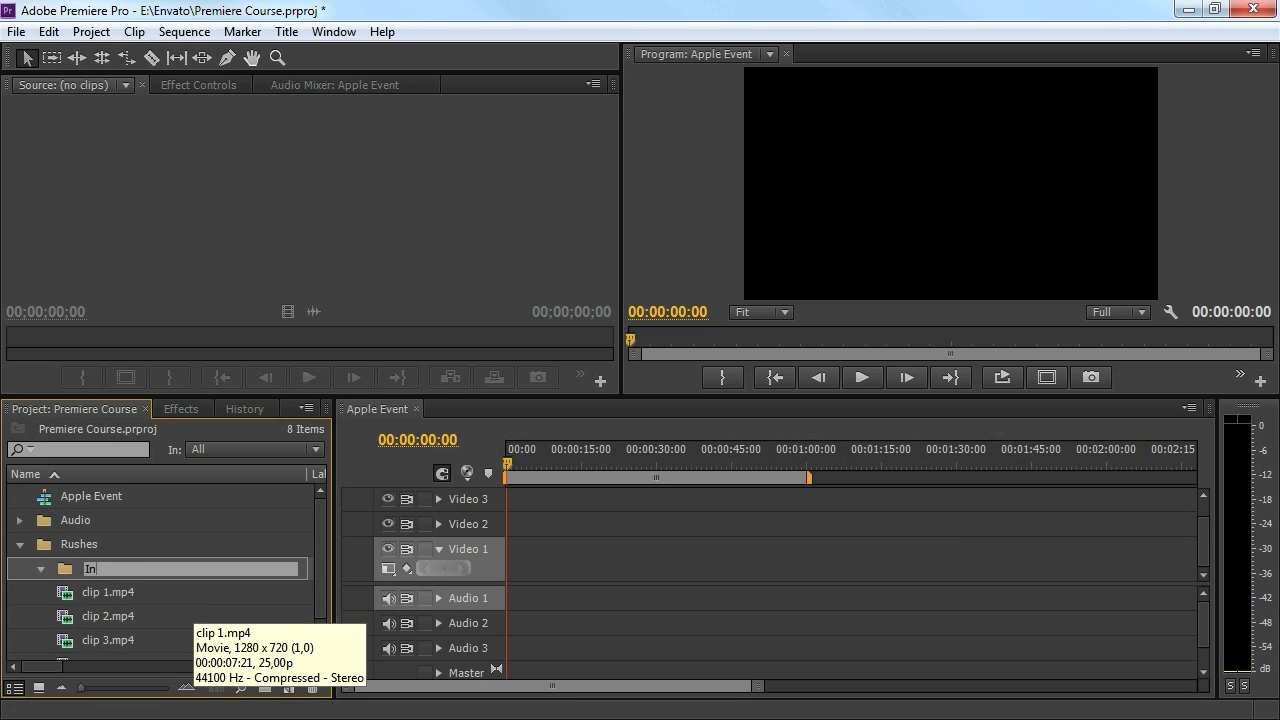
type("terviews")
left_click_drag(322, 513, 303, 575)
left_click_drag(62, 642, 77, 553)
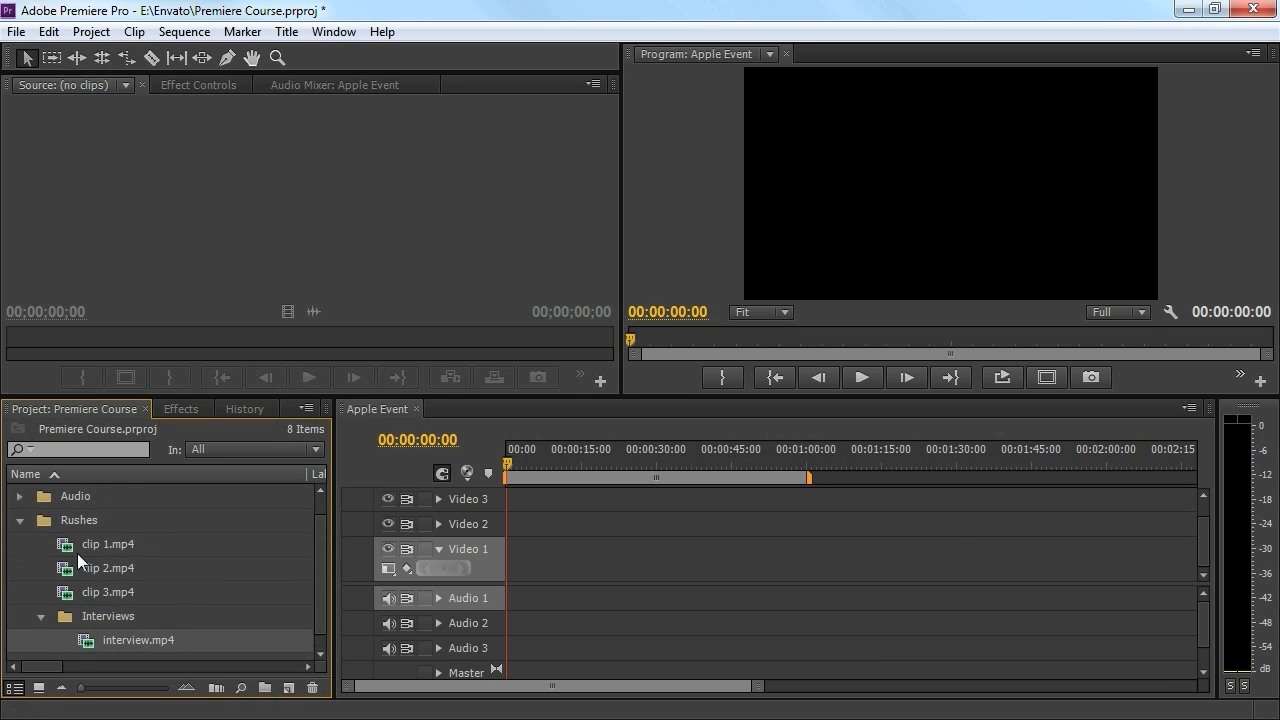
left_click(41, 616)
left_click(41, 640)
mouse_move(322, 554)
left_mouse_down()
mouse_move(321, 583)
mouse_move(325, 558)
left_mouse_up()
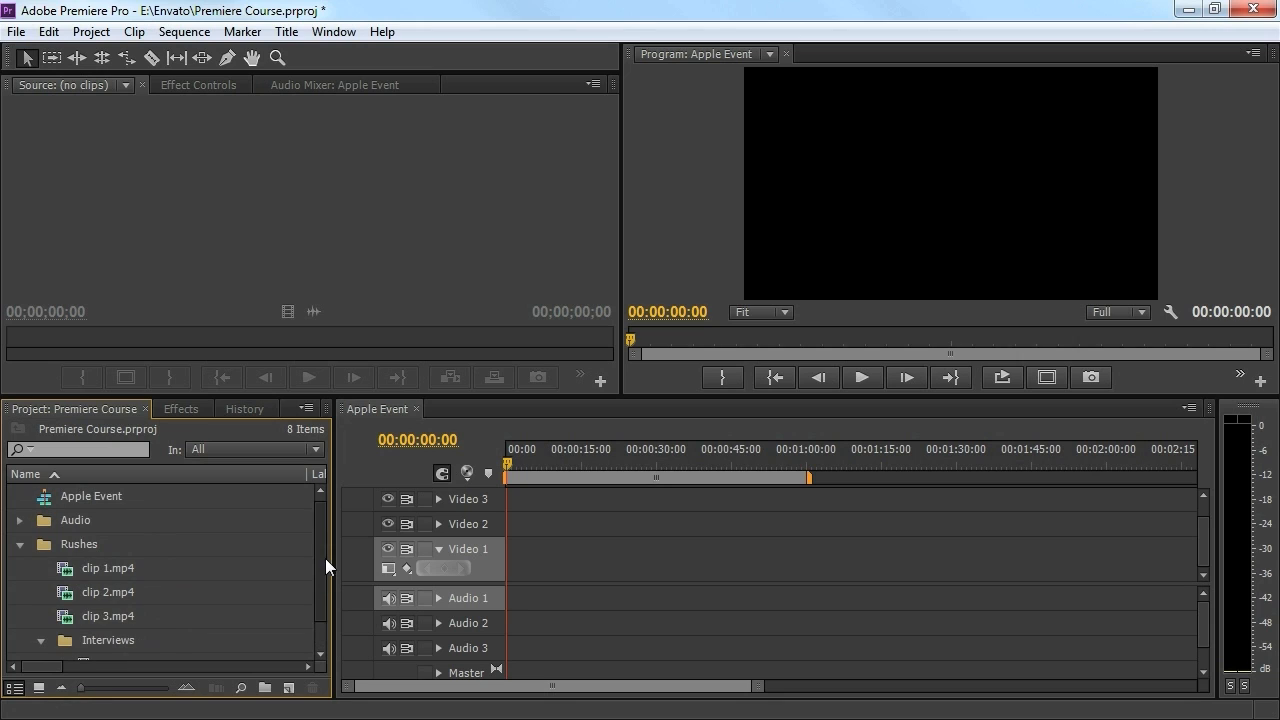
left_click(19, 545)
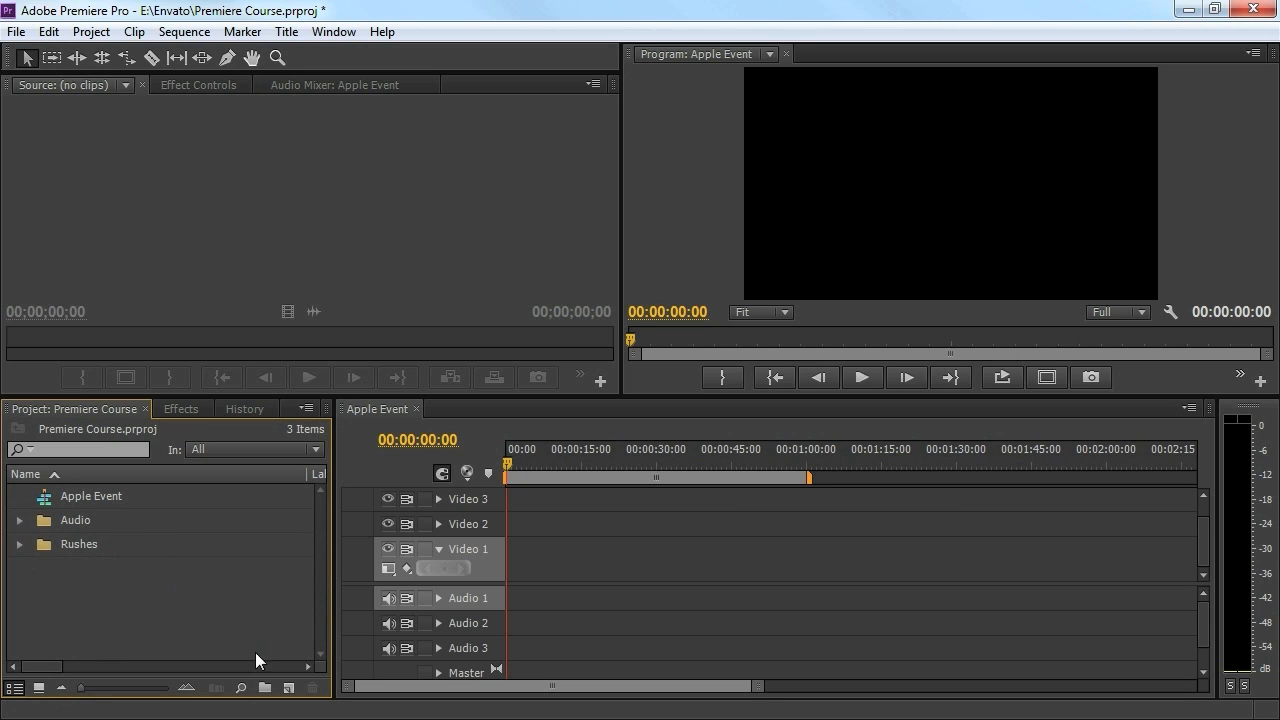
Create a top-level bin named "Assets" in the project and select it.
left_click(264, 688)
type("Assets")
left_click(182, 603)
left_click(66, 543)
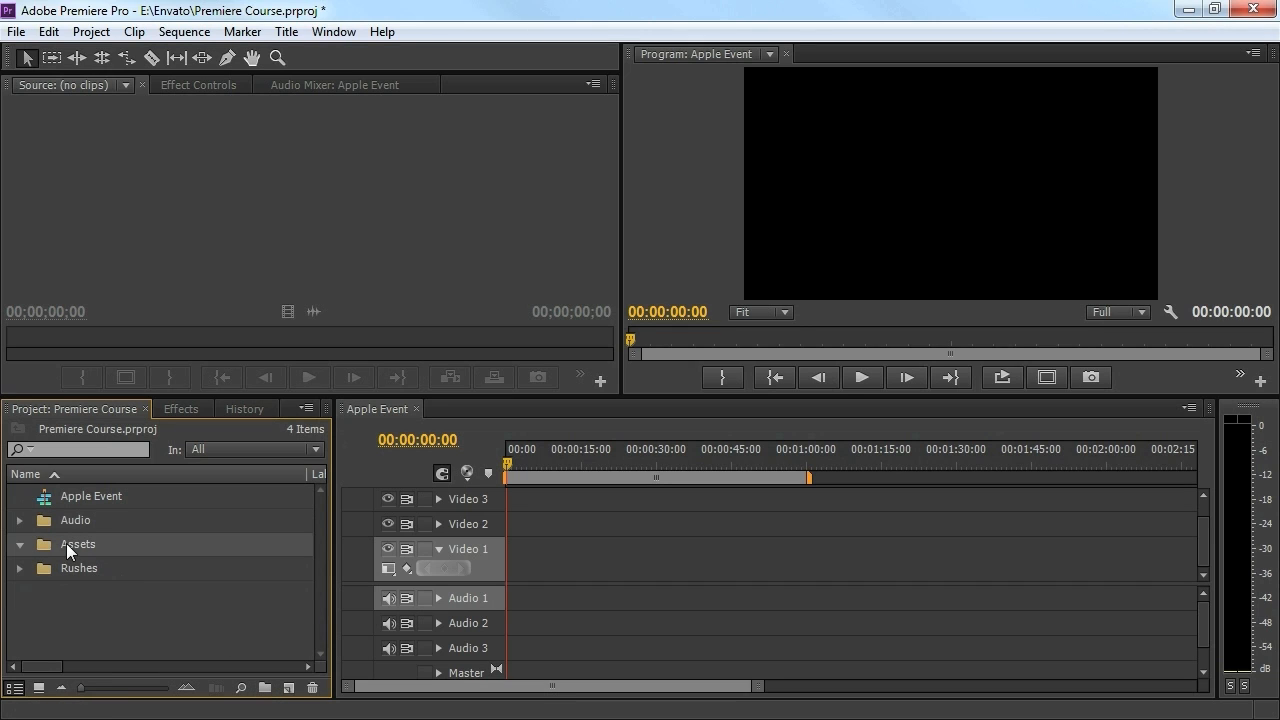
Create a bin named "Photoshop" inside the Assets bin and collapse Assets.
left_click(260, 689)
type("Photoshop")
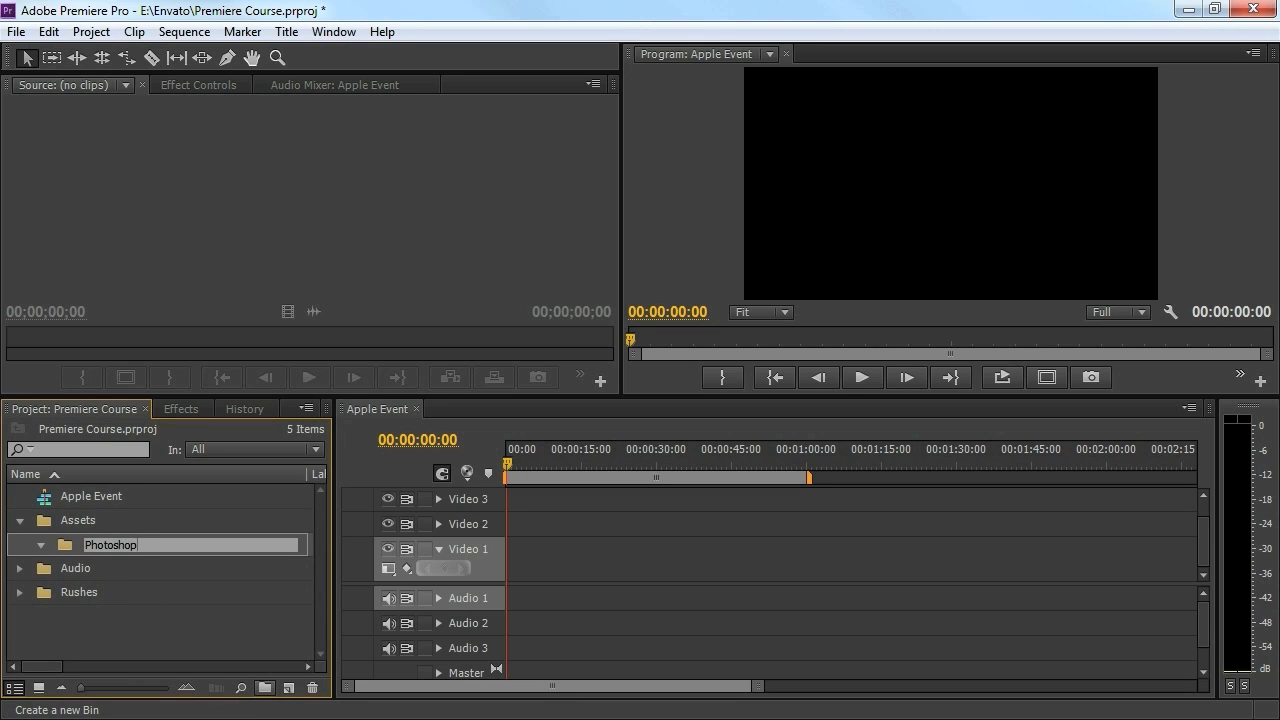
key("Return")
left_click(182, 633)
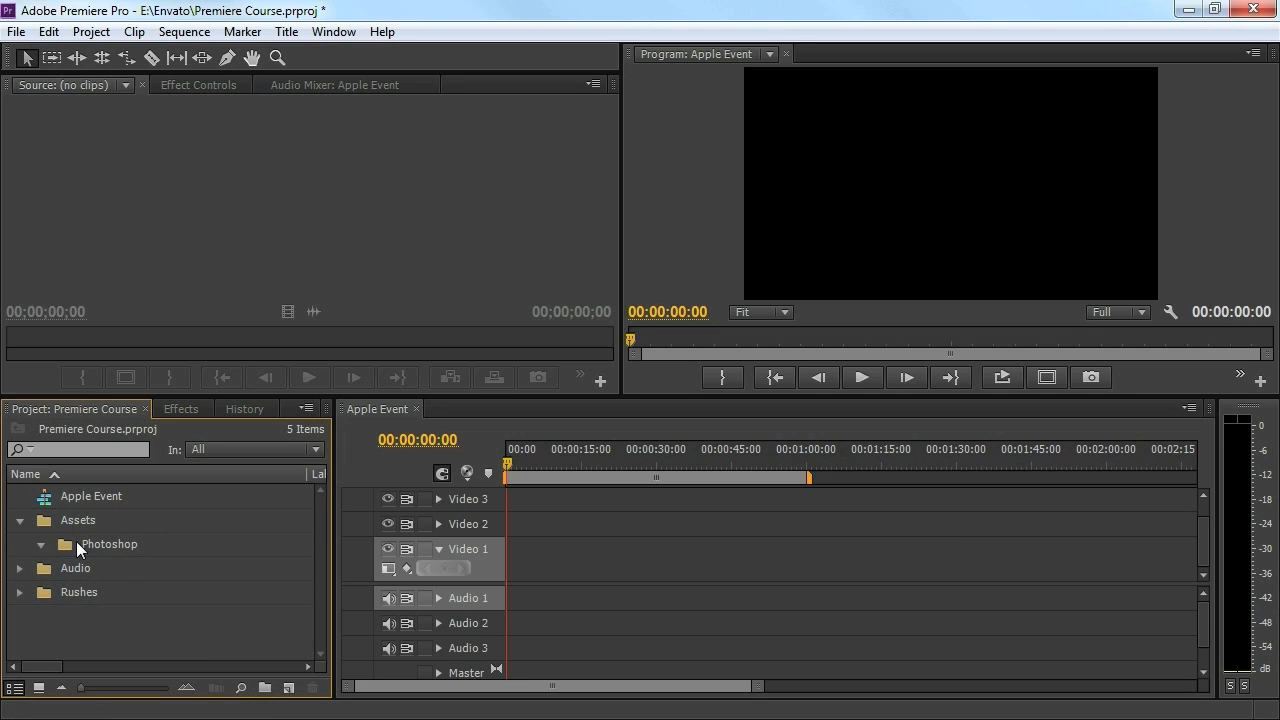
left_click(17, 521)
Expand the Audio, Music and Rushes bins to show the media they contain.
left_click(19, 546)
left_click(40, 569)
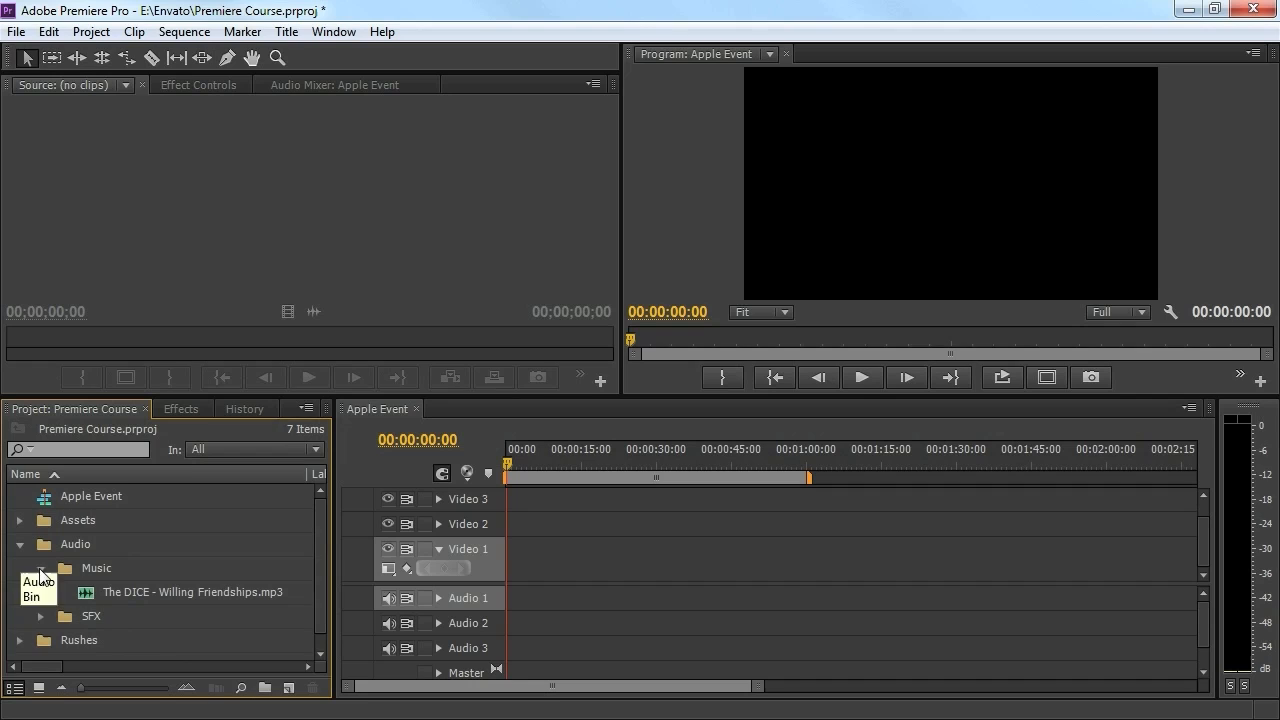
left_click(21, 639)
left_click_drag(317, 528, 323, 578)
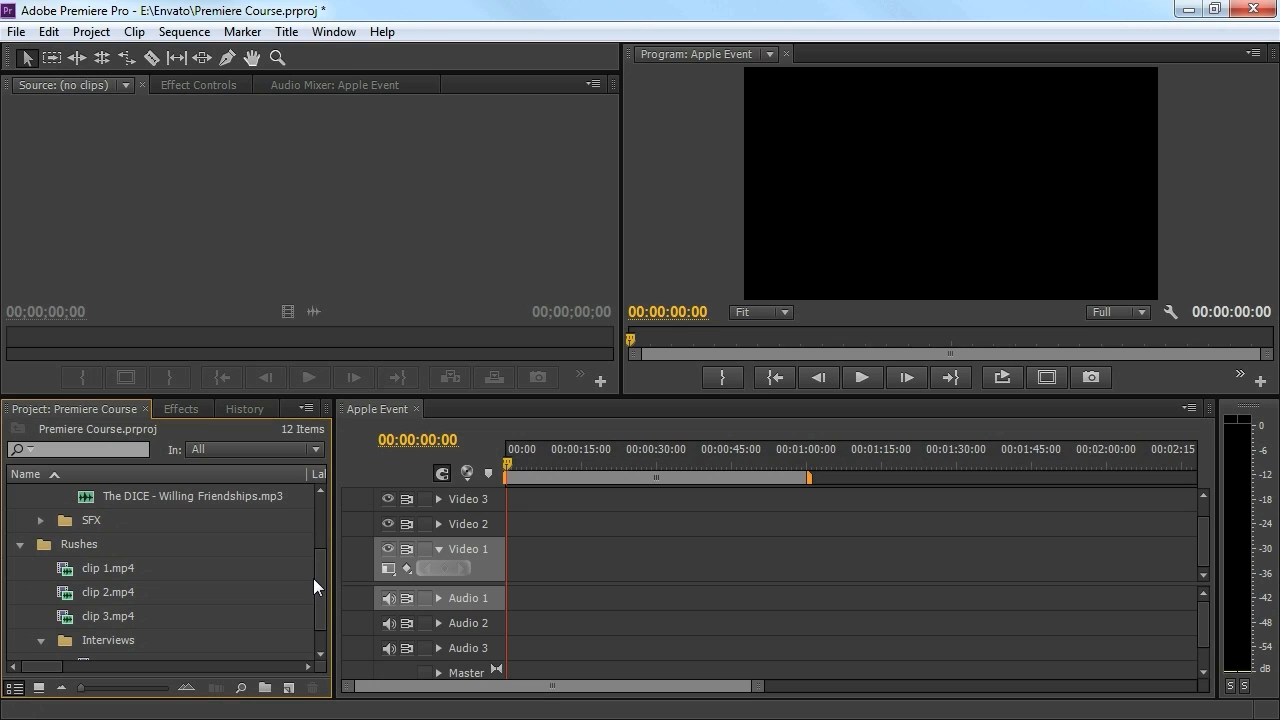
Preview clip 1.mp4, clip 2.mp4 and clip 3.mp4 in the Source Monitor by scrubbing through each one.
double_click(68, 570)
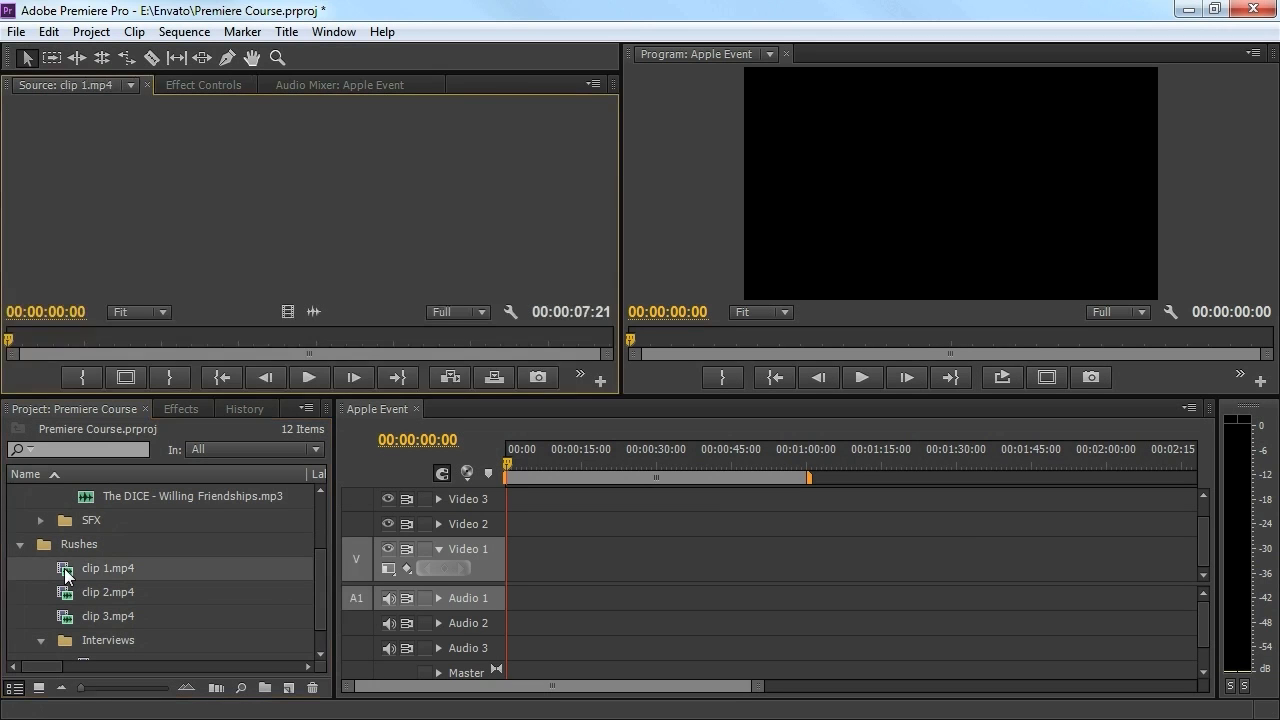
left_click(94, 340)
left_click_drag(97, 340, 218, 338)
double_click(68, 592)
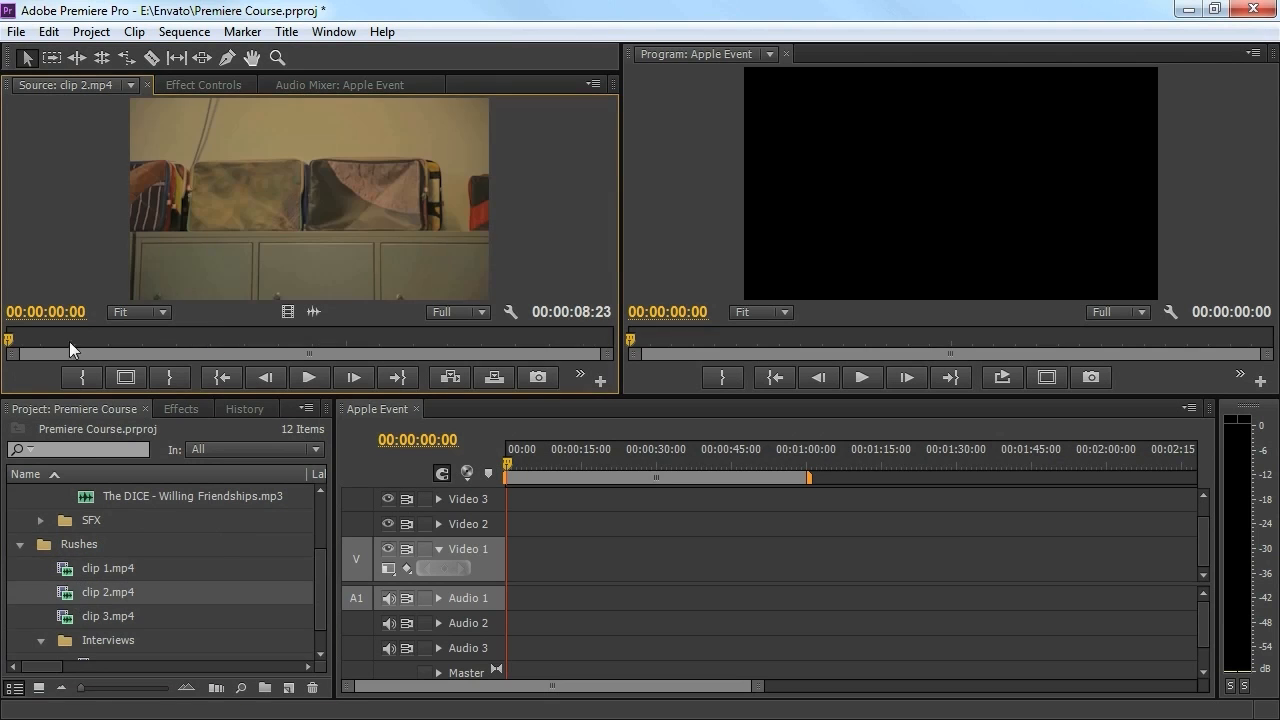
left_click_drag(49, 341, 160, 337)
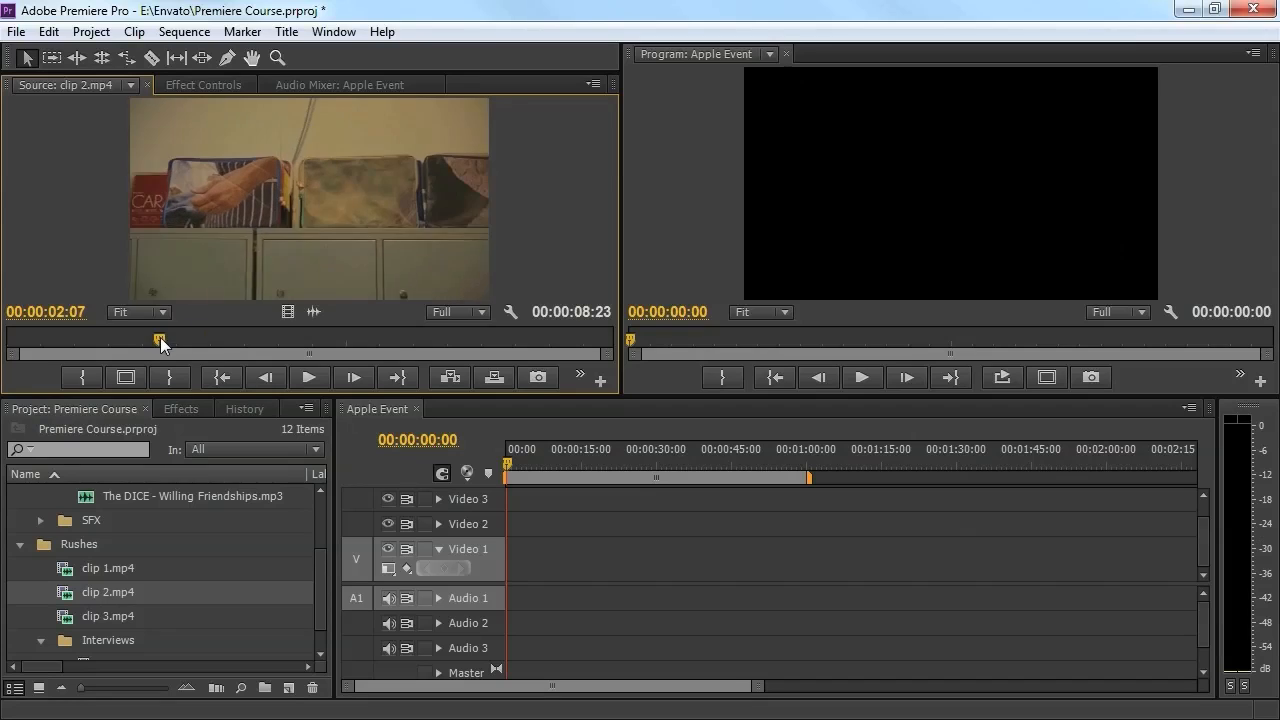
double_click(72, 616)
left_click_drag(41, 338, 445, 340)
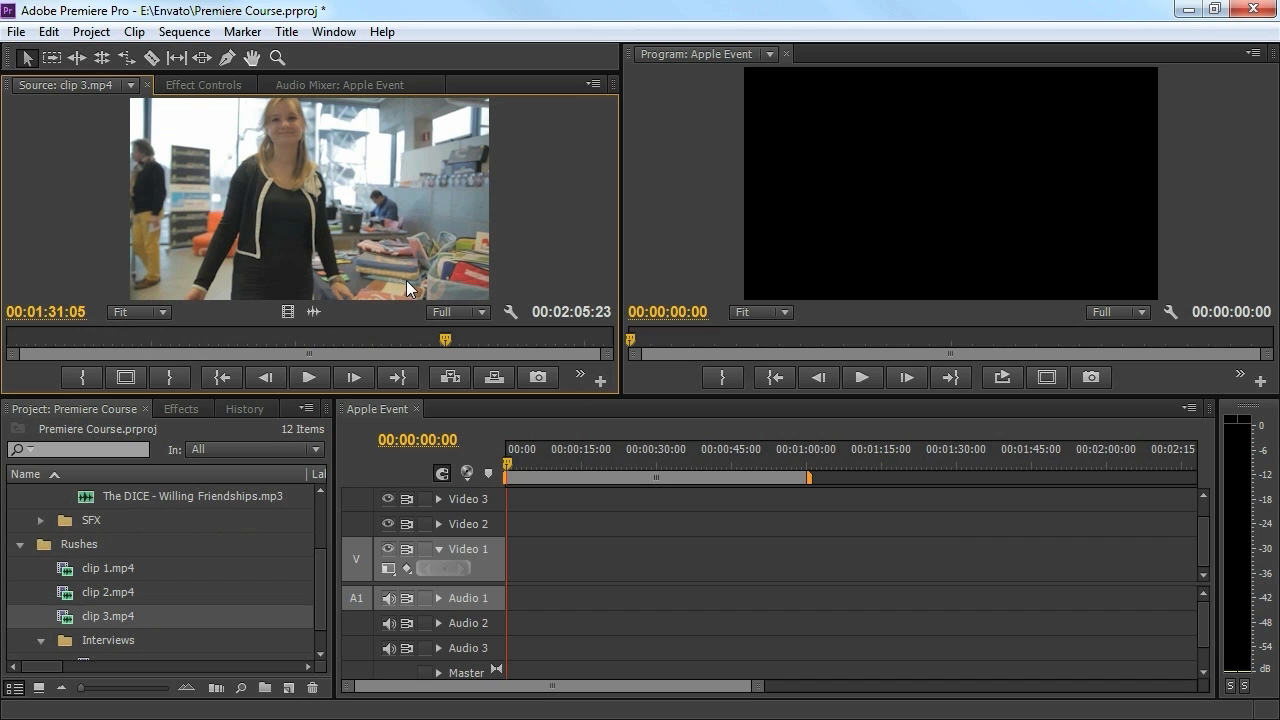
Open interview.mp4 from the Interviews bin, return to clip 3.mp4 in the Source Monitor and cue it to 00:00:11:11.
scroll(319, 567, "down", 1)
double_click(85, 640)
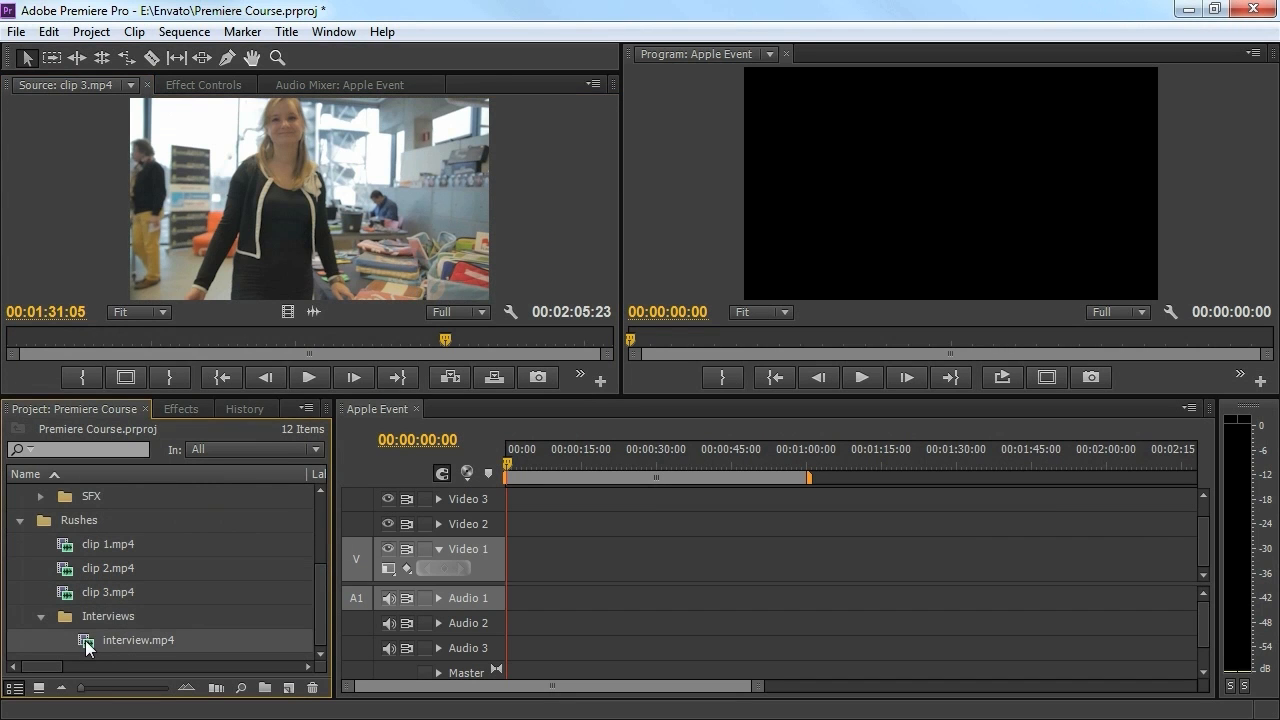
left_click_drag(20, 346, 62, 345)
double_click(108, 592)
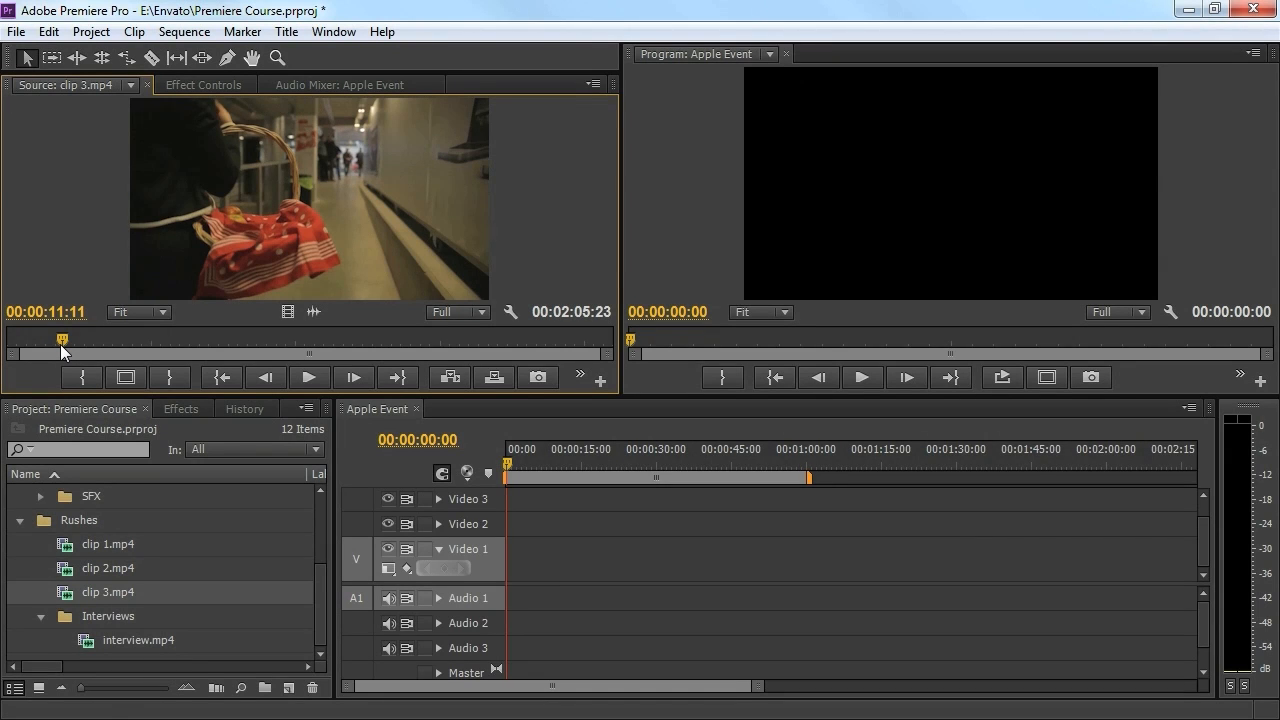
Place "The DICE - Willing Friendships.mp3" at the start of the Audio 2 track and expand the track to show its waveform.
scroll(322, 560, "up", 3)
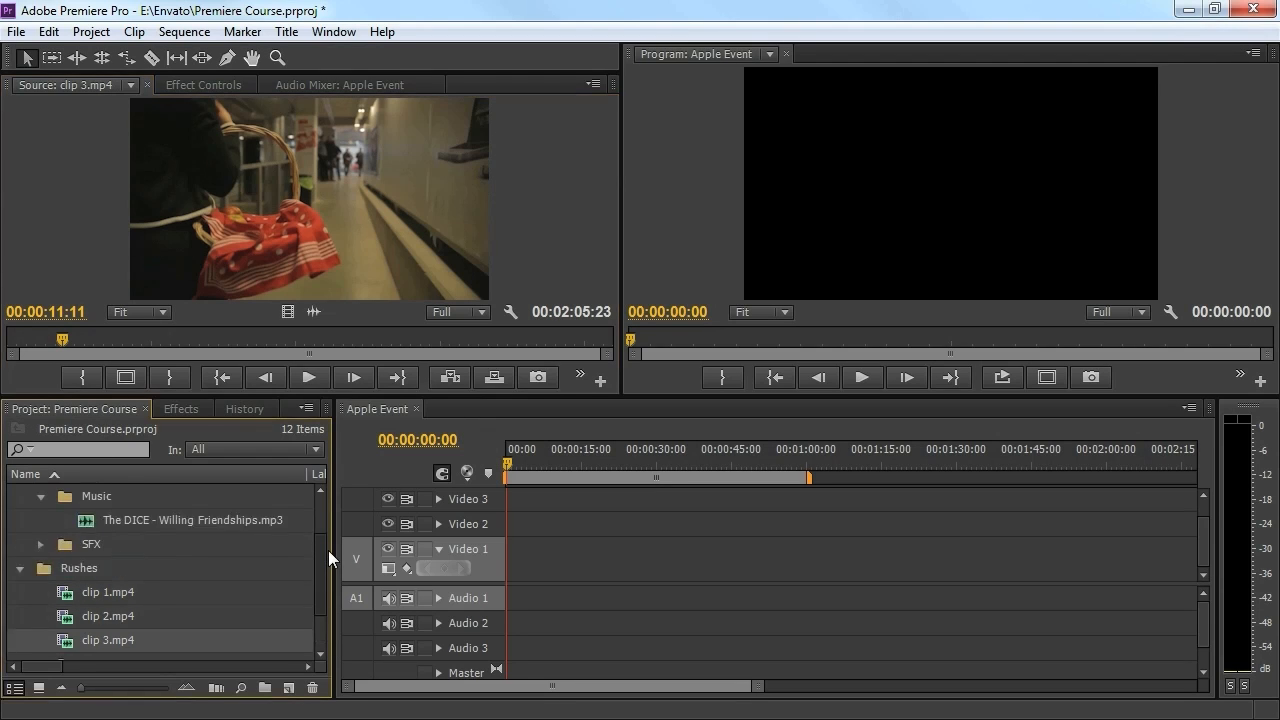
left_click_drag(120, 544, 516, 622)
left_click(428, 623)
left_click(428, 622)
left_click(437, 622)
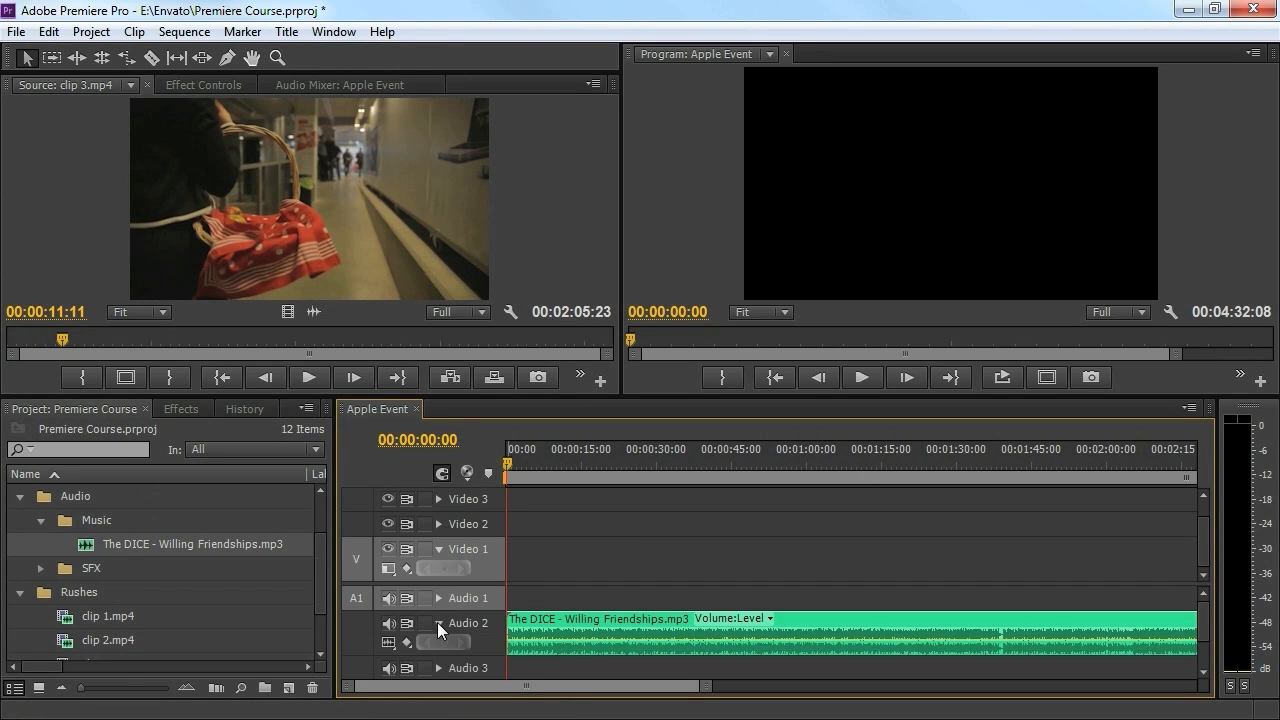
Mark clip 3.mp4 in at 00:00:11:11 and out at 00:00:20:19 and place that range at the start of Video 1.
scroll(321, 582, "down", 2)
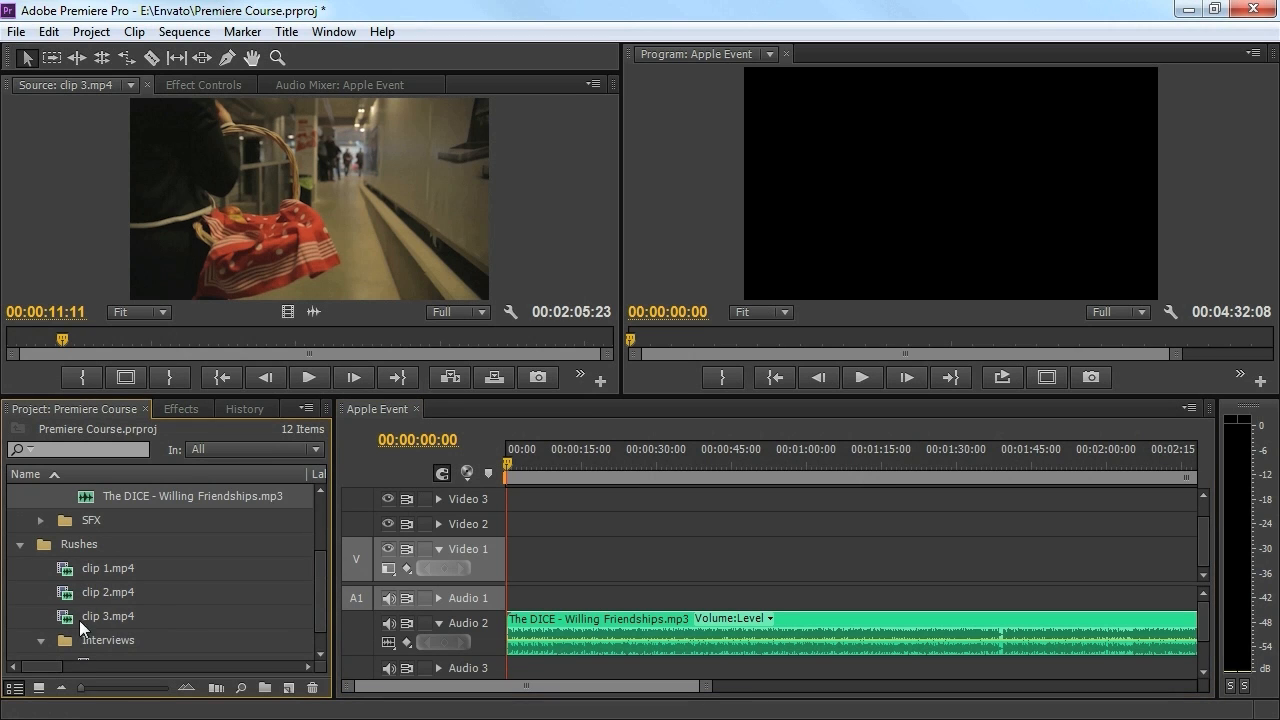
double_click(60, 617)
left_click(60, 625)
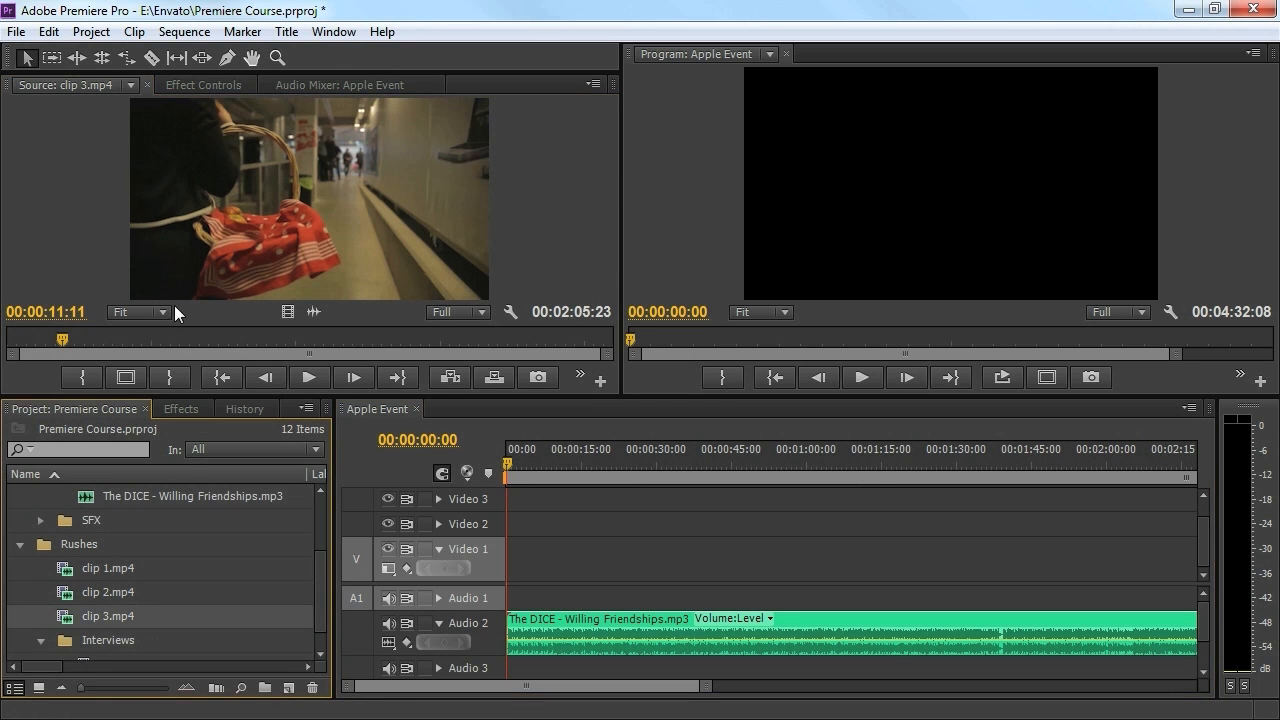
key("i")
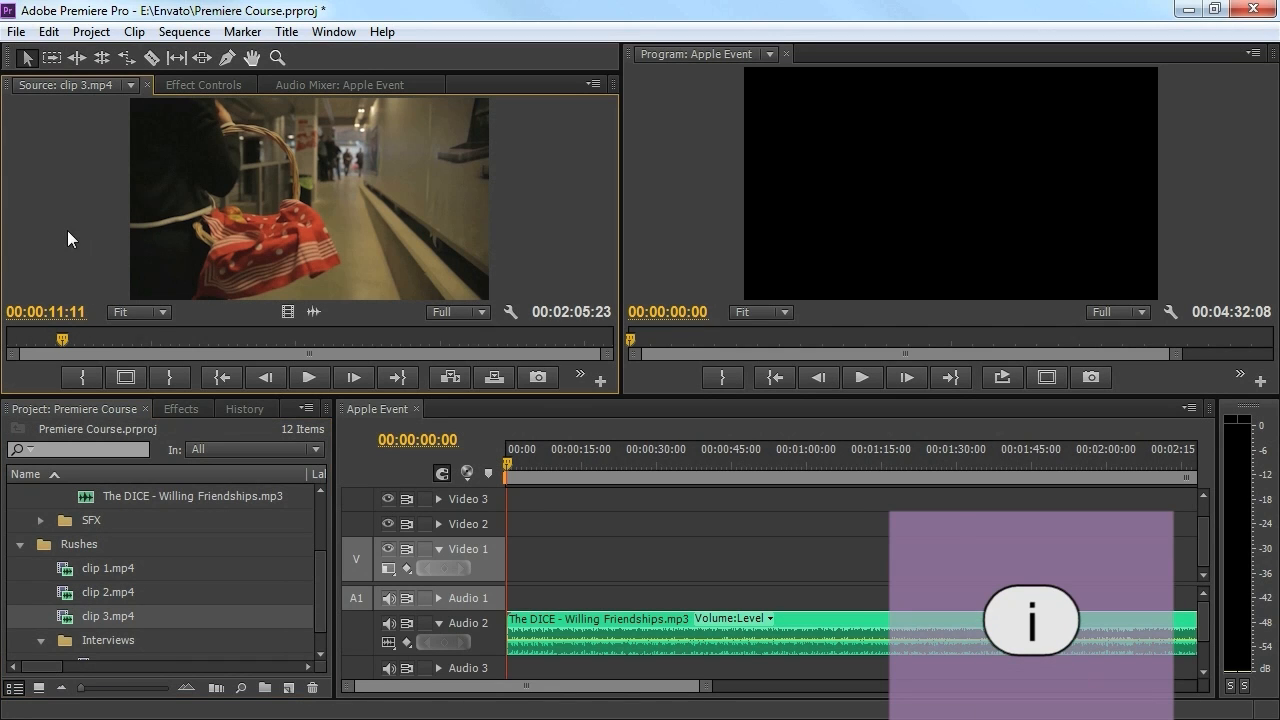
left_click_drag(63, 340, 110, 342)
key("o")
key("o")
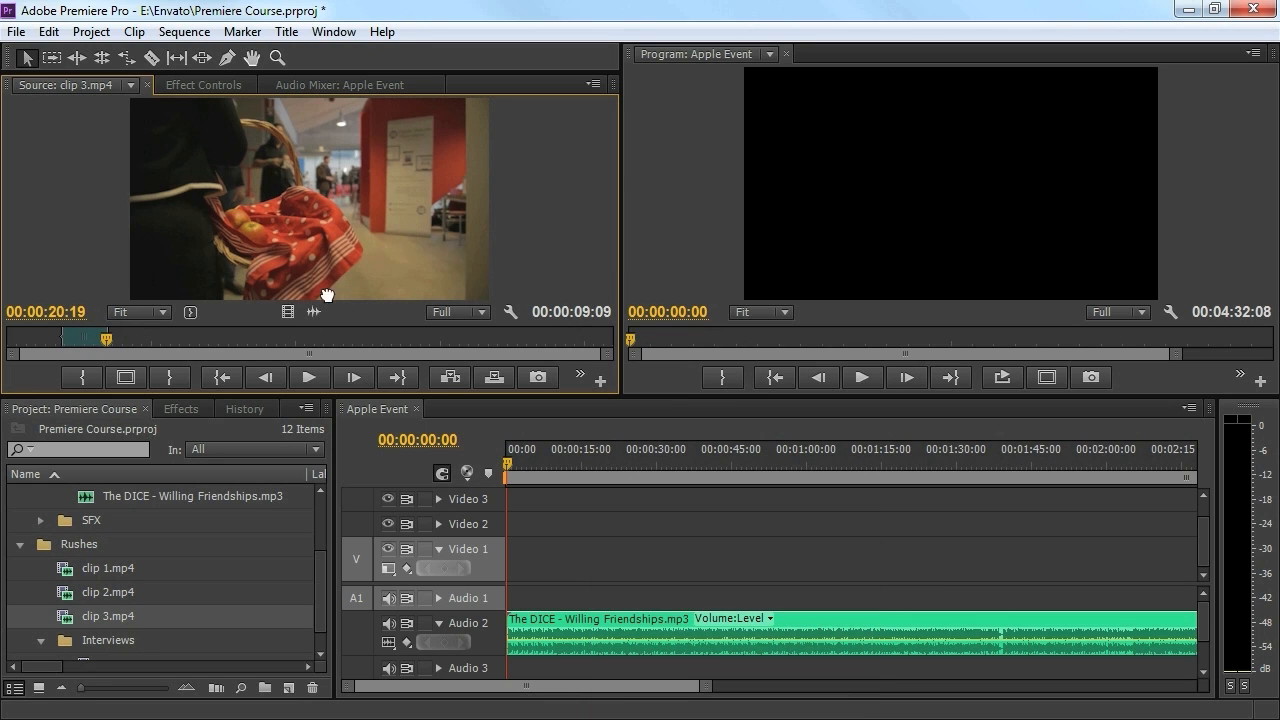
left_click_drag(510, 450, 494, 562)
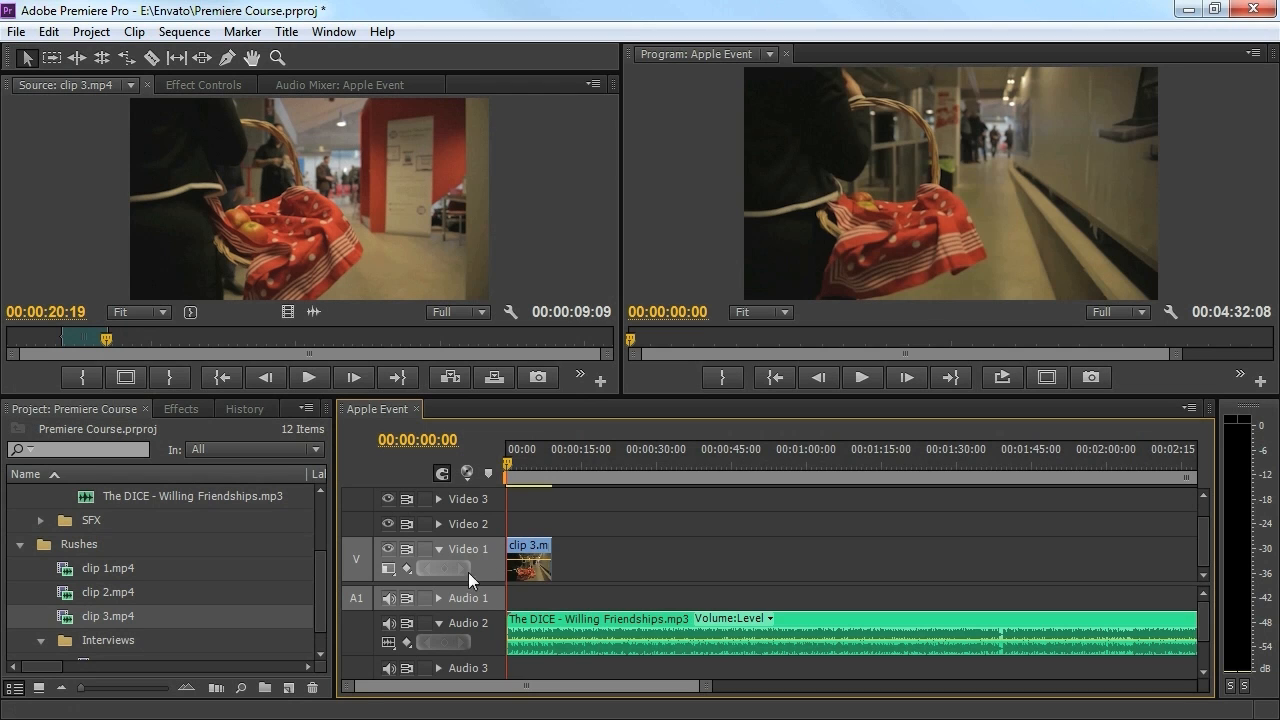
Trim seven frames off the start of the music on Audio 2 and move the music back to the sequence start.
left_click_drag(342, 688, 478, 689)
left_click_drag(515, 463, 532, 466)
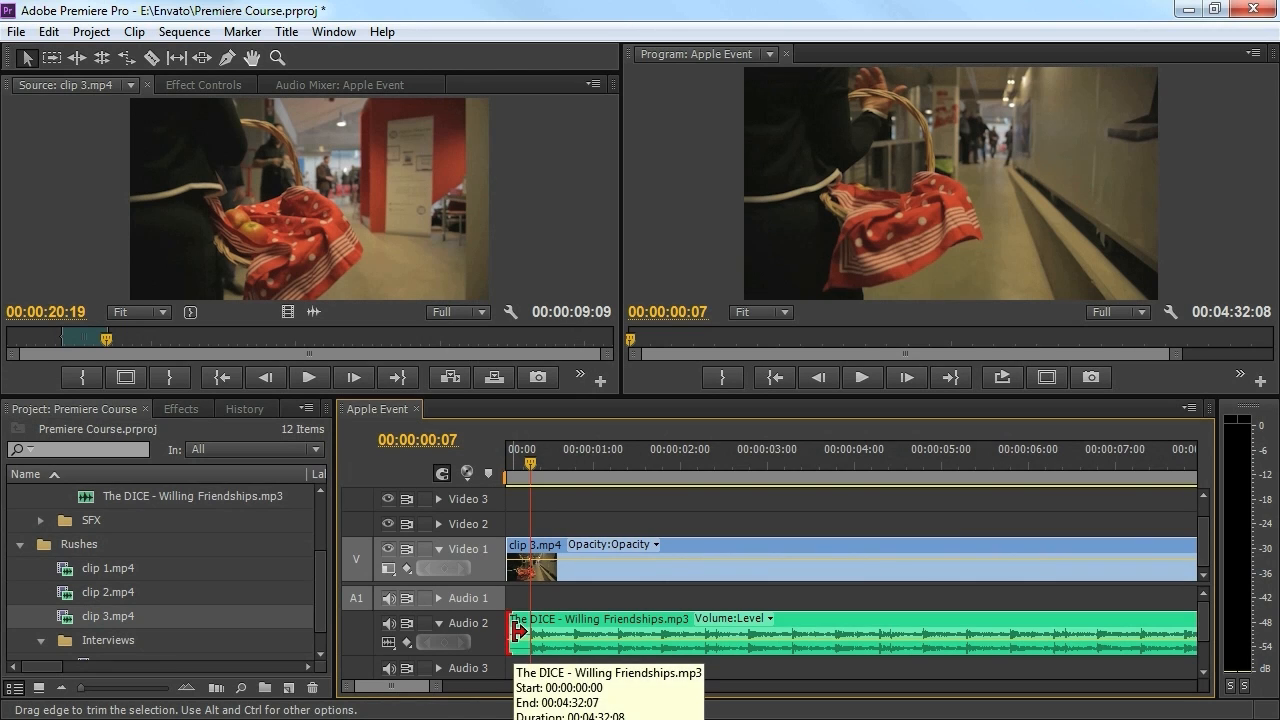
left_click_drag(518, 630, 557, 620)
left_click(589, 617)
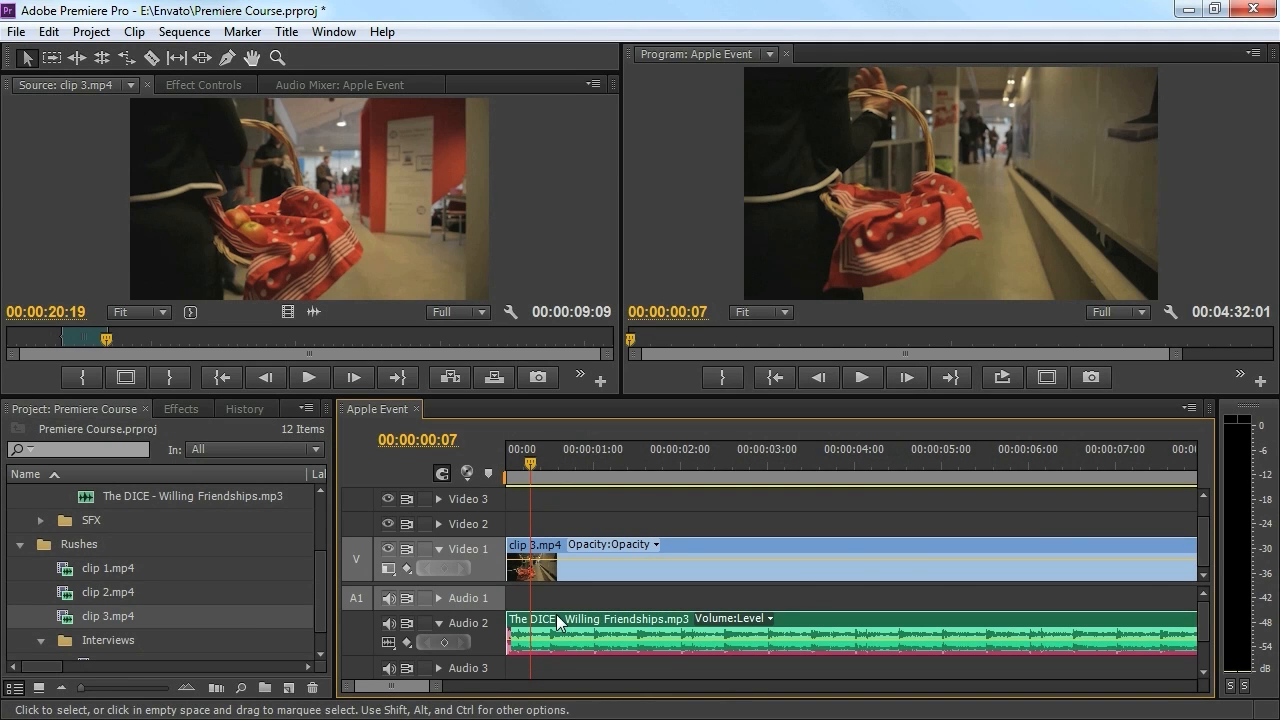
Play the sequence twice from its beginning to find the beat for the first cut.
left_click_drag(515, 456, 493, 456)
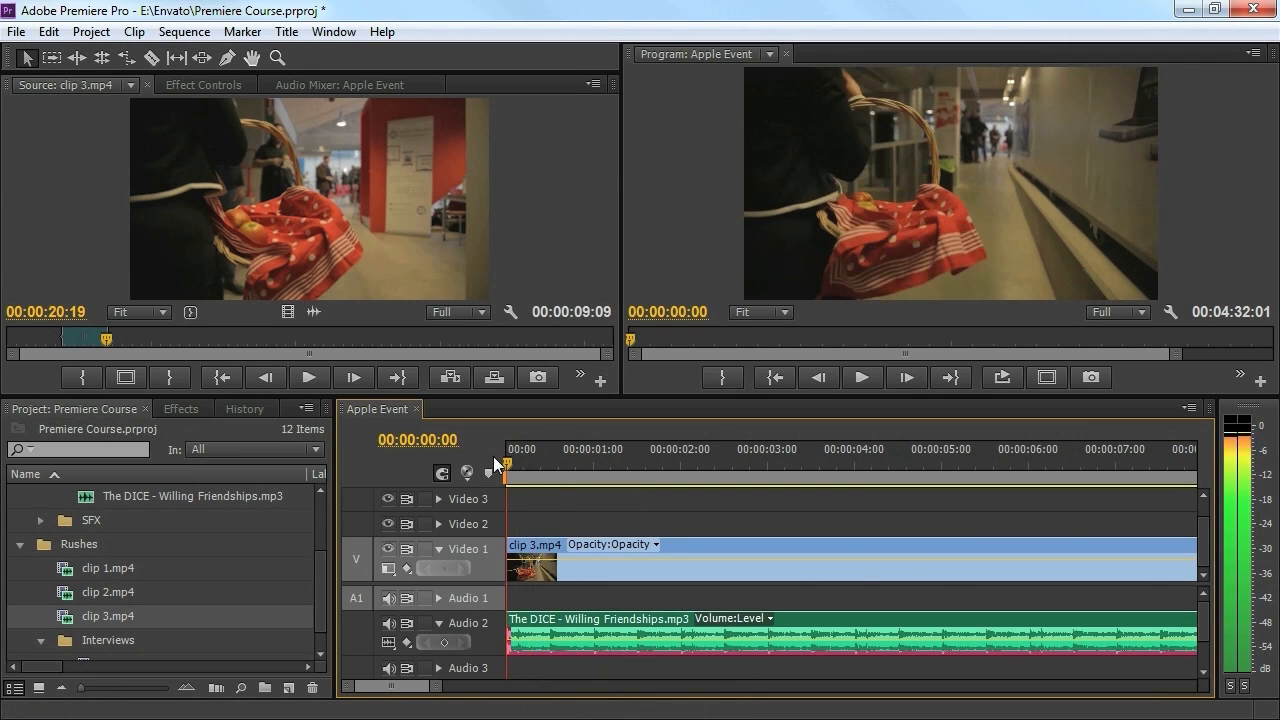
left_click(545, 490)
key("space")
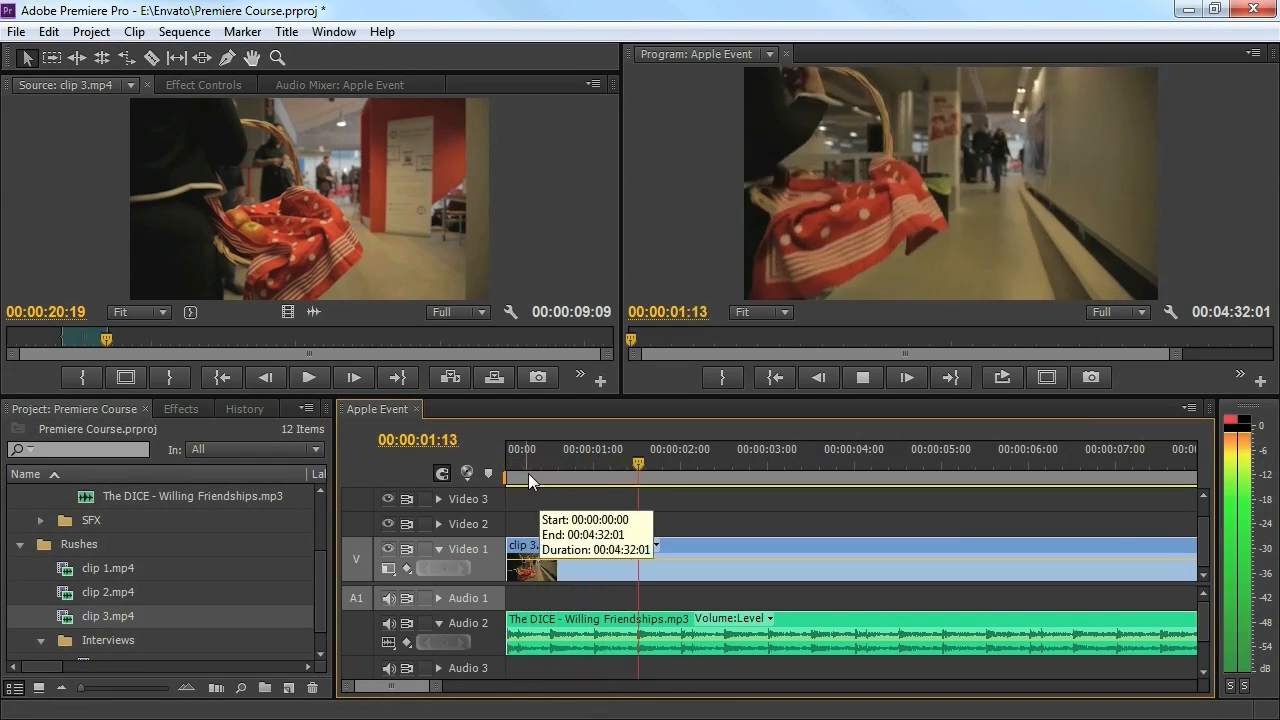
left_click_drag(515, 460, 504, 460)
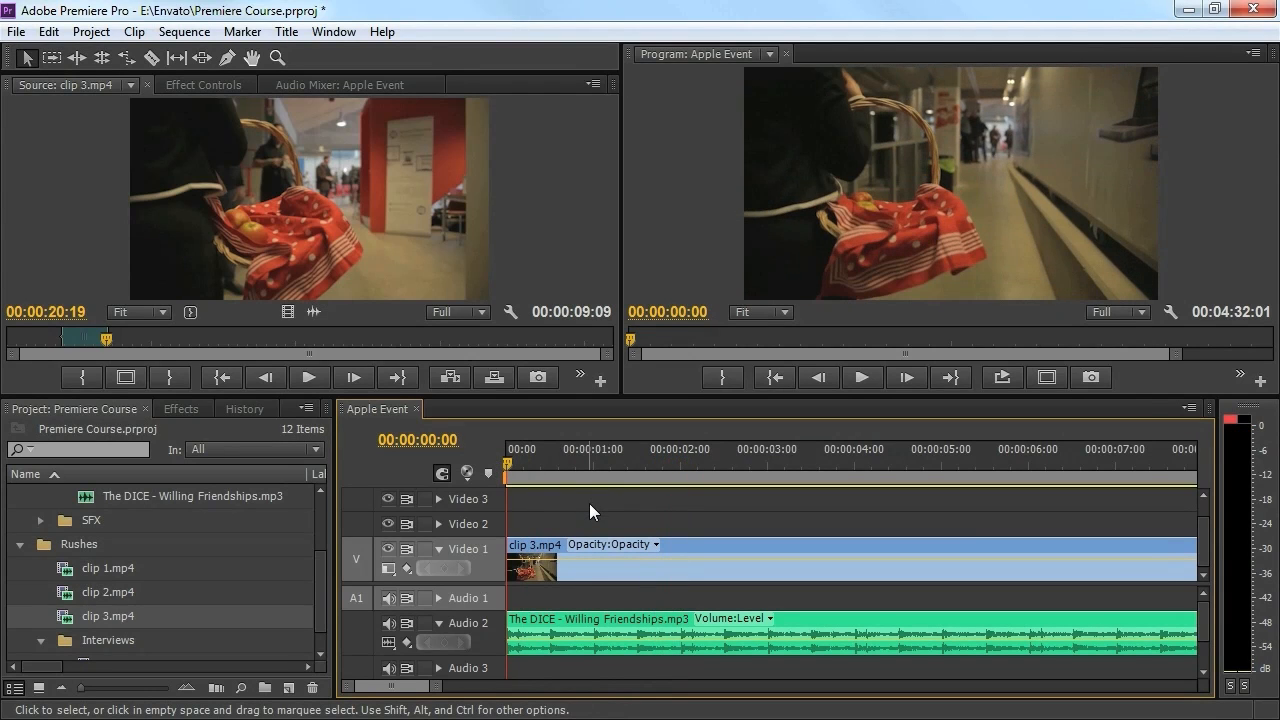
key("space")
key("space")
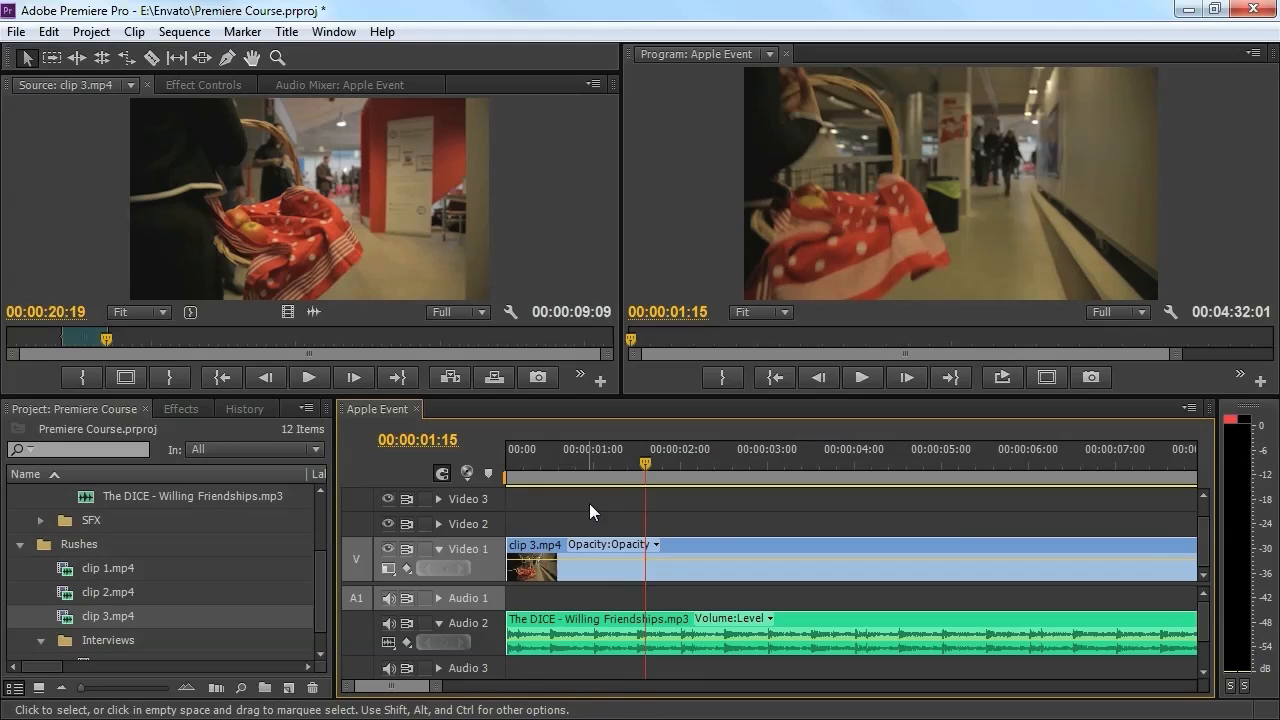
Split clip 3.mp4 on Video 1 at 00:00:01:13 with the Razor tool and slip the second segment to later footage.
left_click_drag(643, 462, 636, 461)
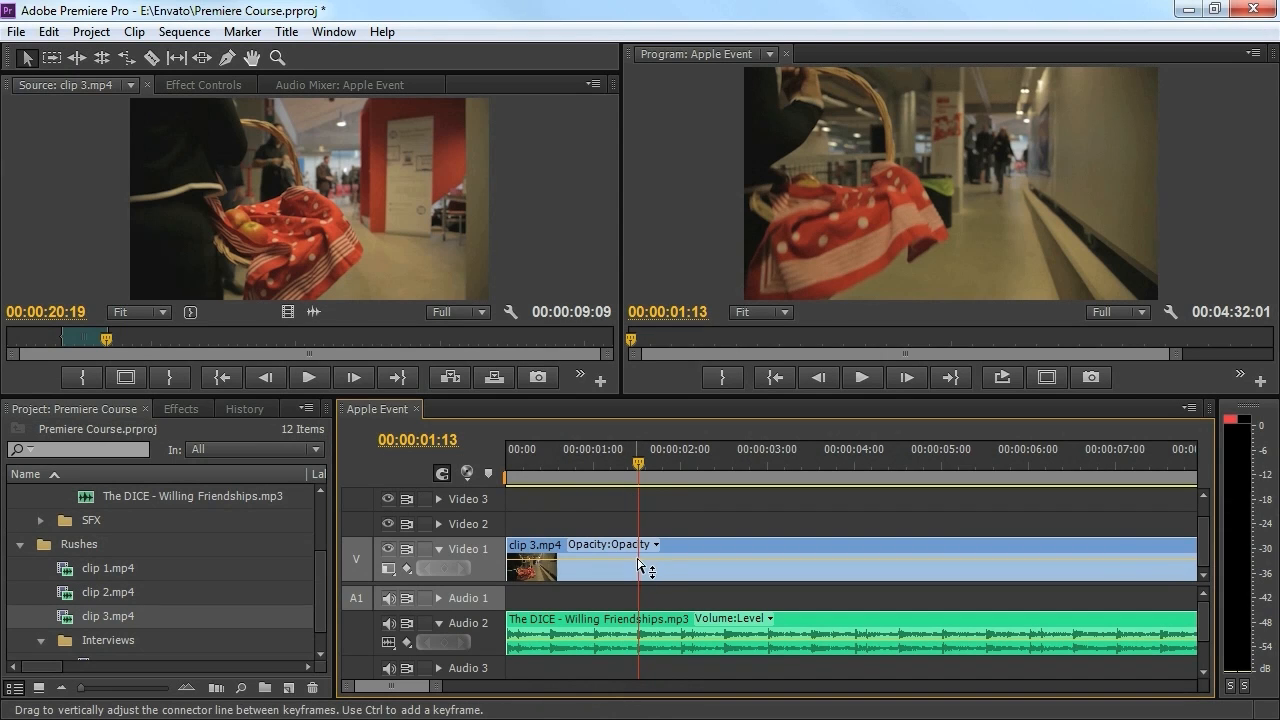
key("c")
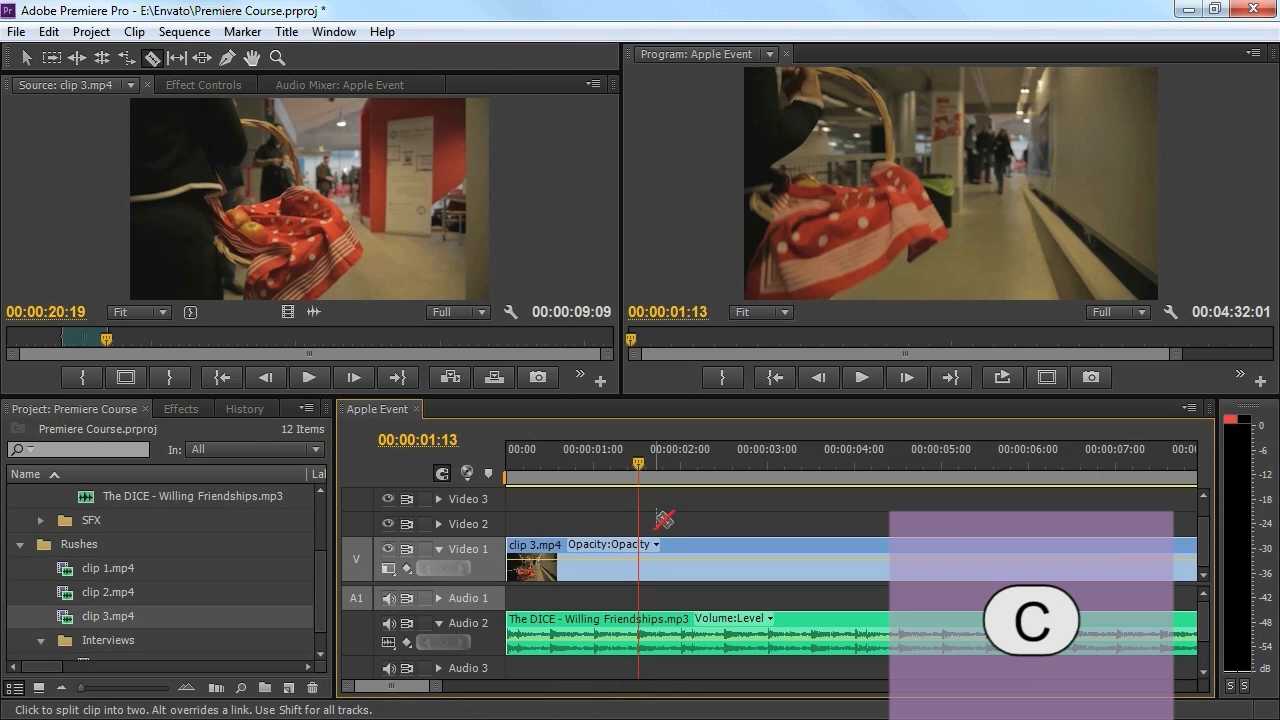
left_click(640, 552)
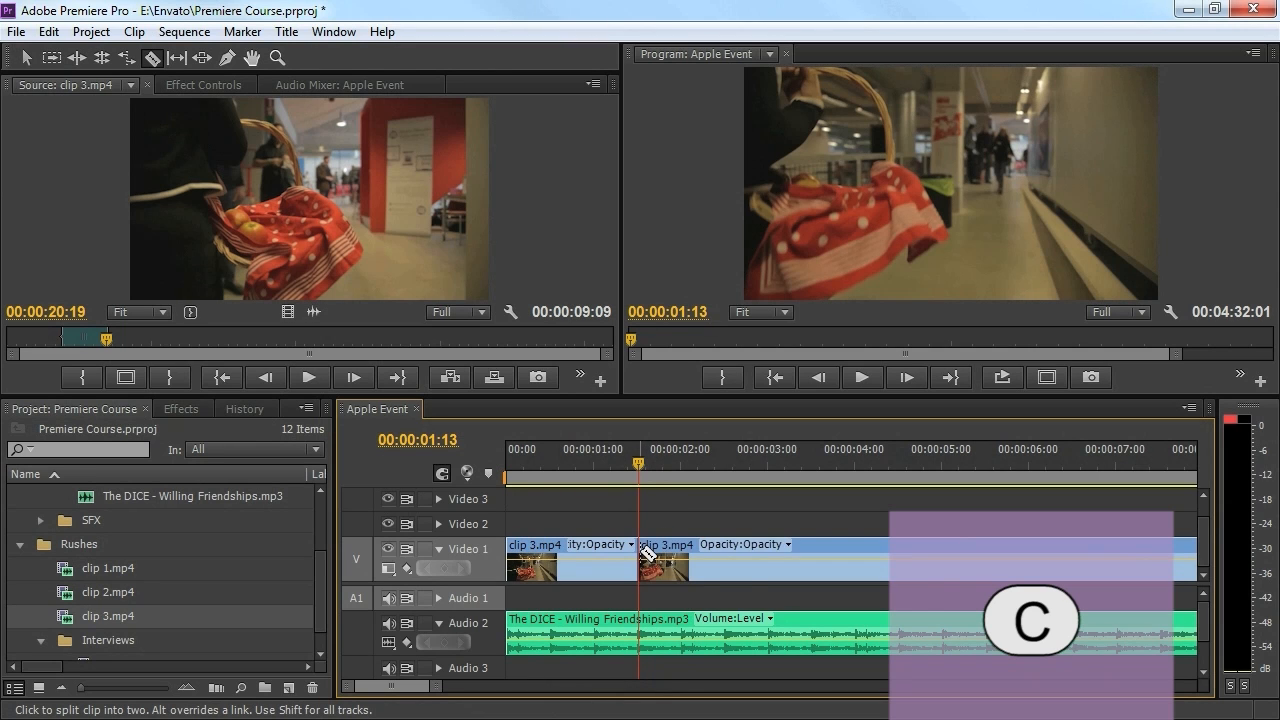
key("y")
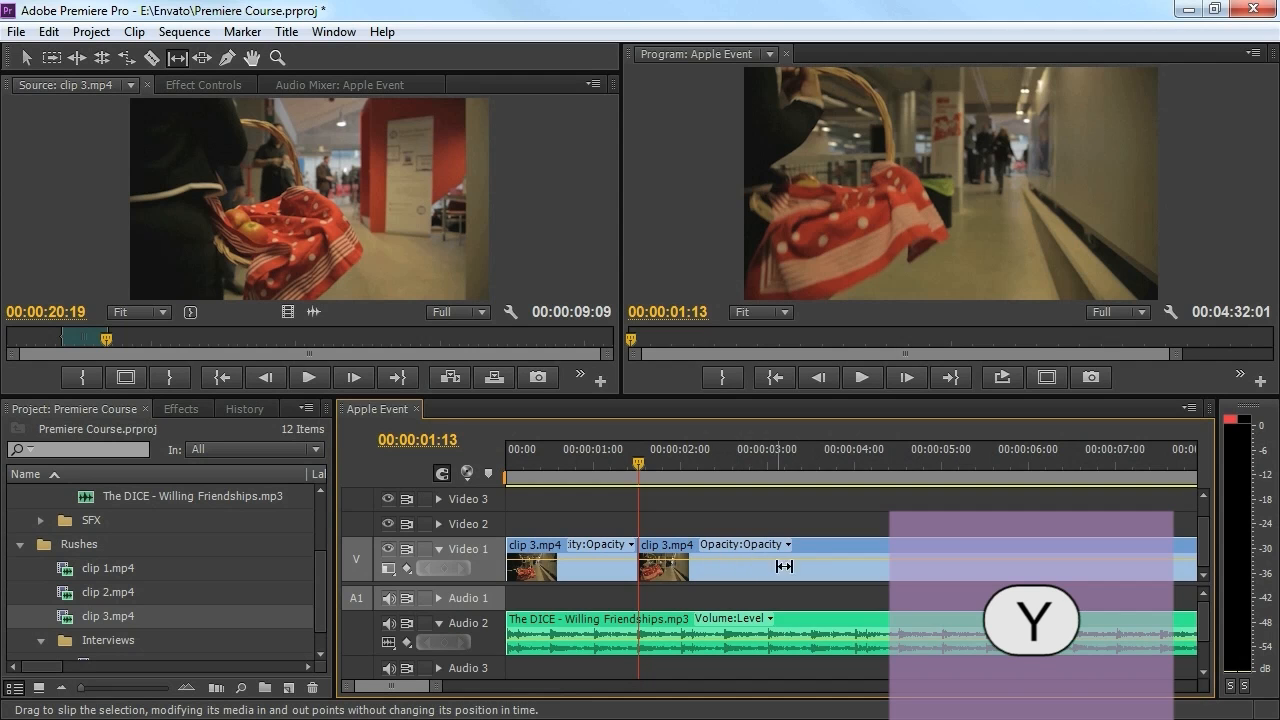
left_click_drag(784, 566, 592, 575)
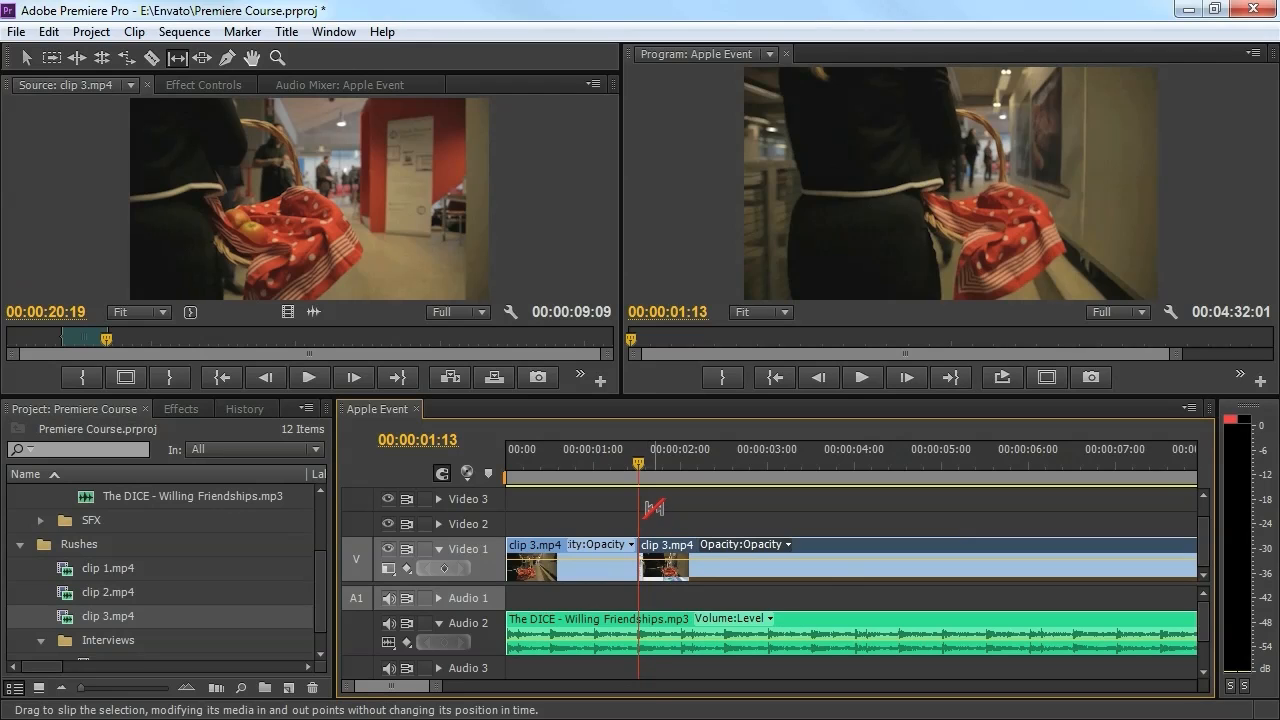
Split the second clip 3.mp4 segment at 00:00:02:13 and slip the new last segment to later footage.
left_click(731, 462)
left_click_drag(731, 462, 725, 461)
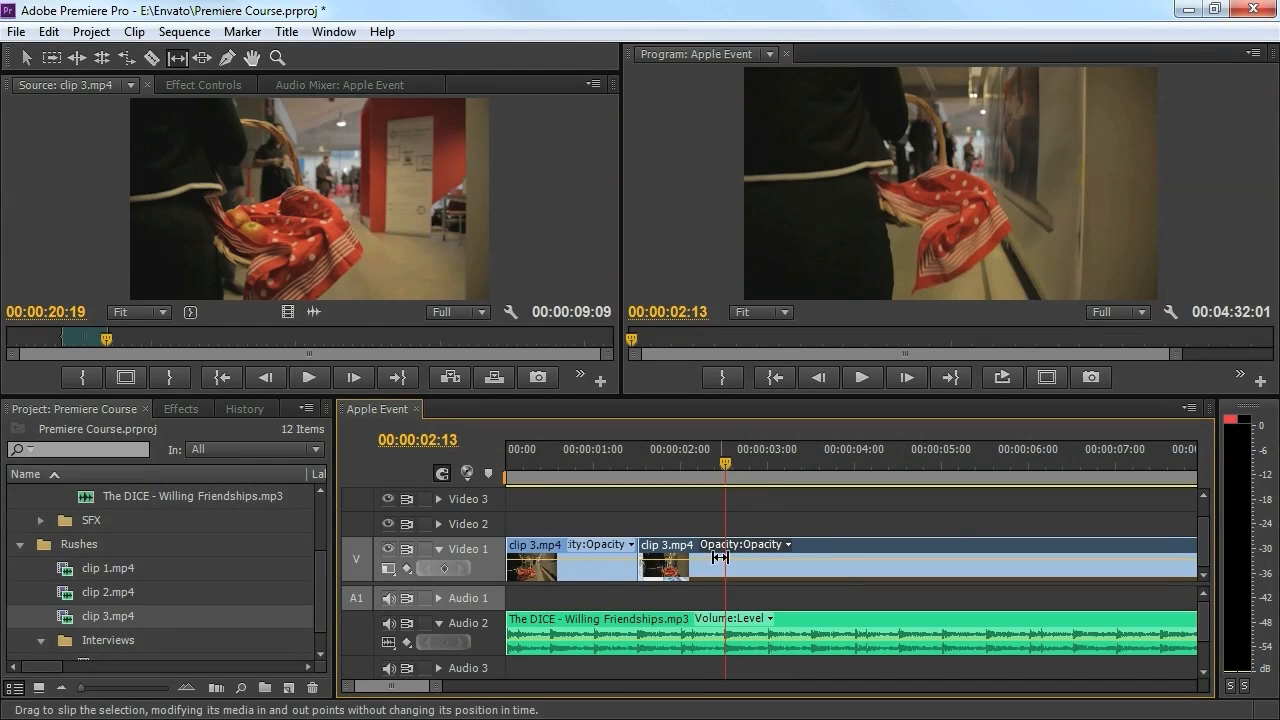
key("c")
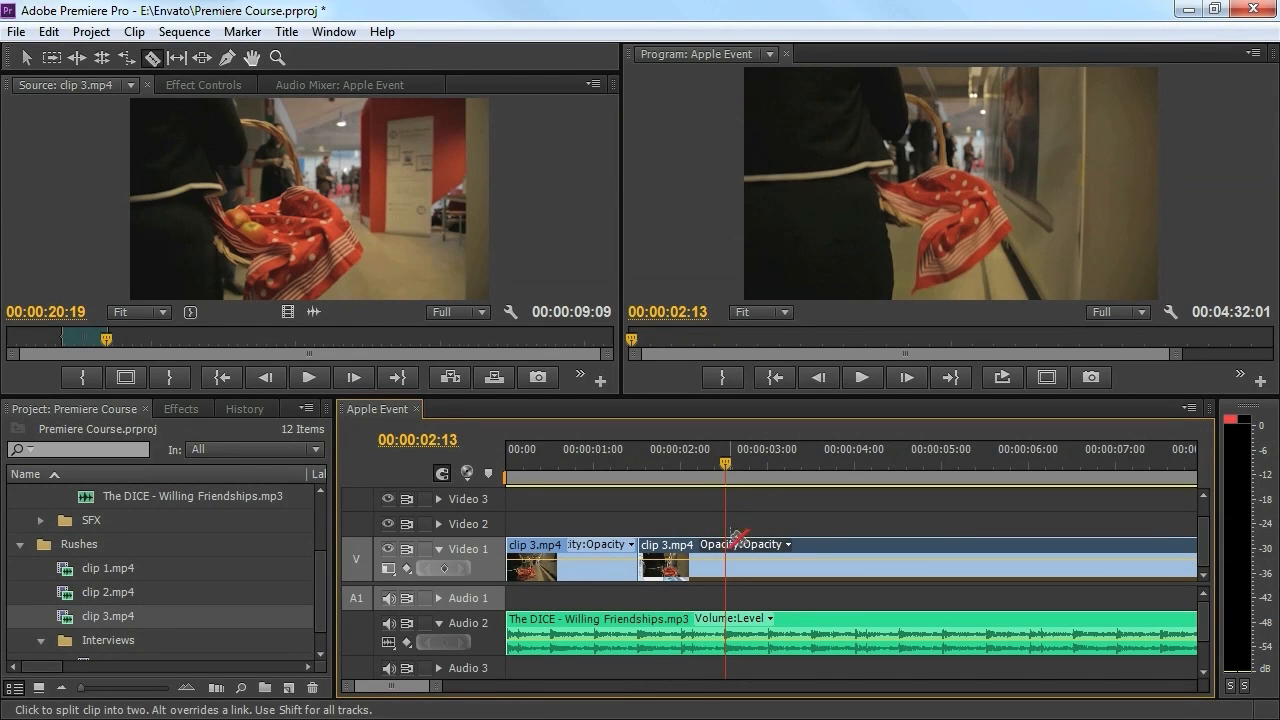
left_click(727, 556)
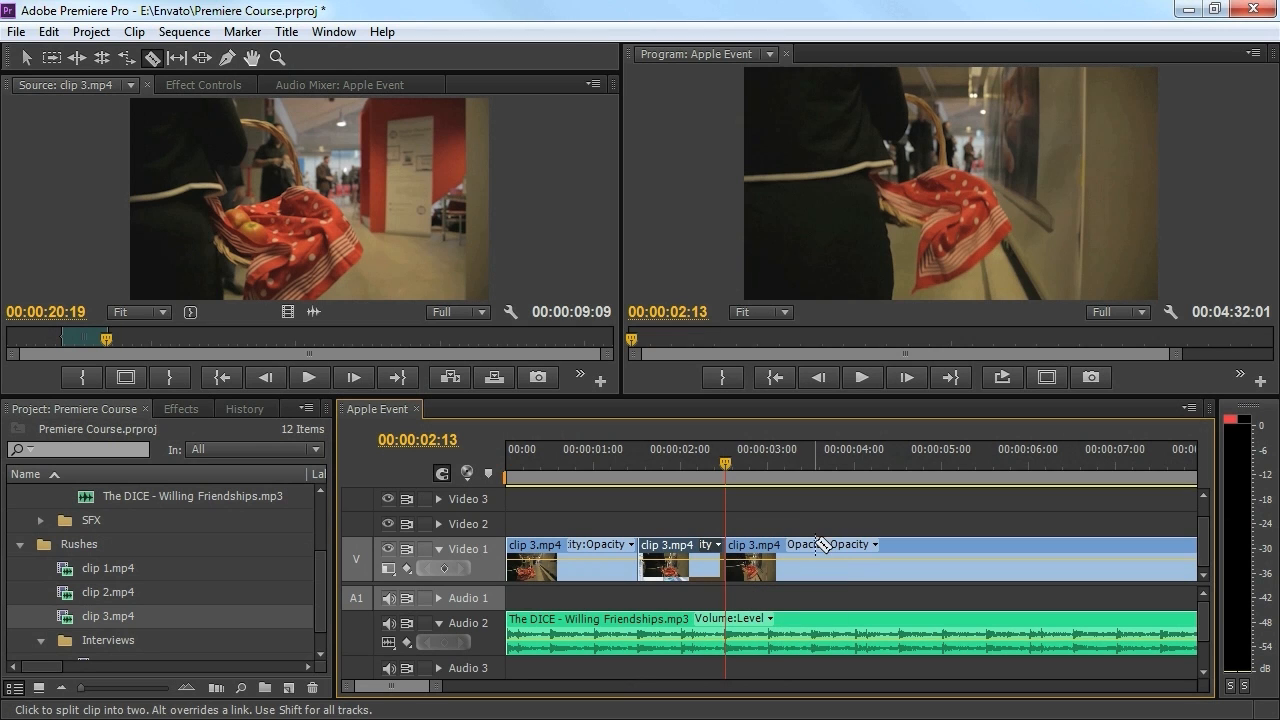
key("y")
left_click_drag(808, 545, 280, 575)
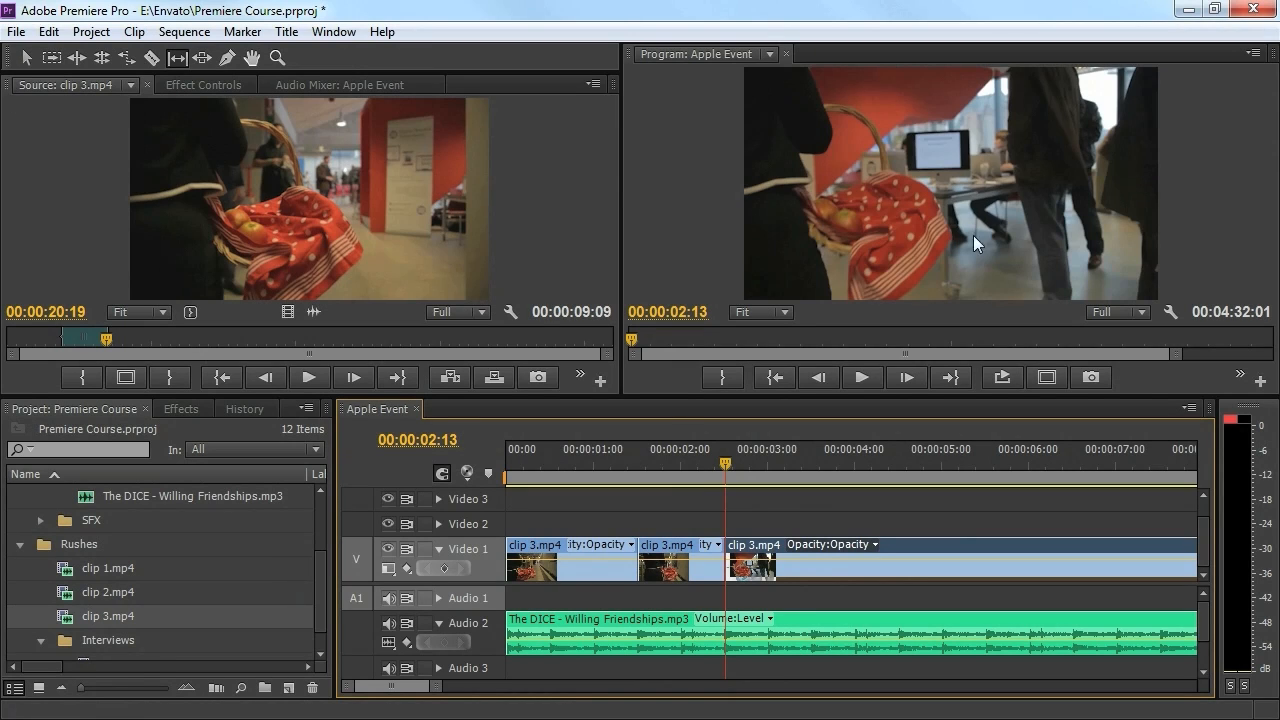
Check the footage on both sides of the second cut on Video 1.
left_click(695, 462)
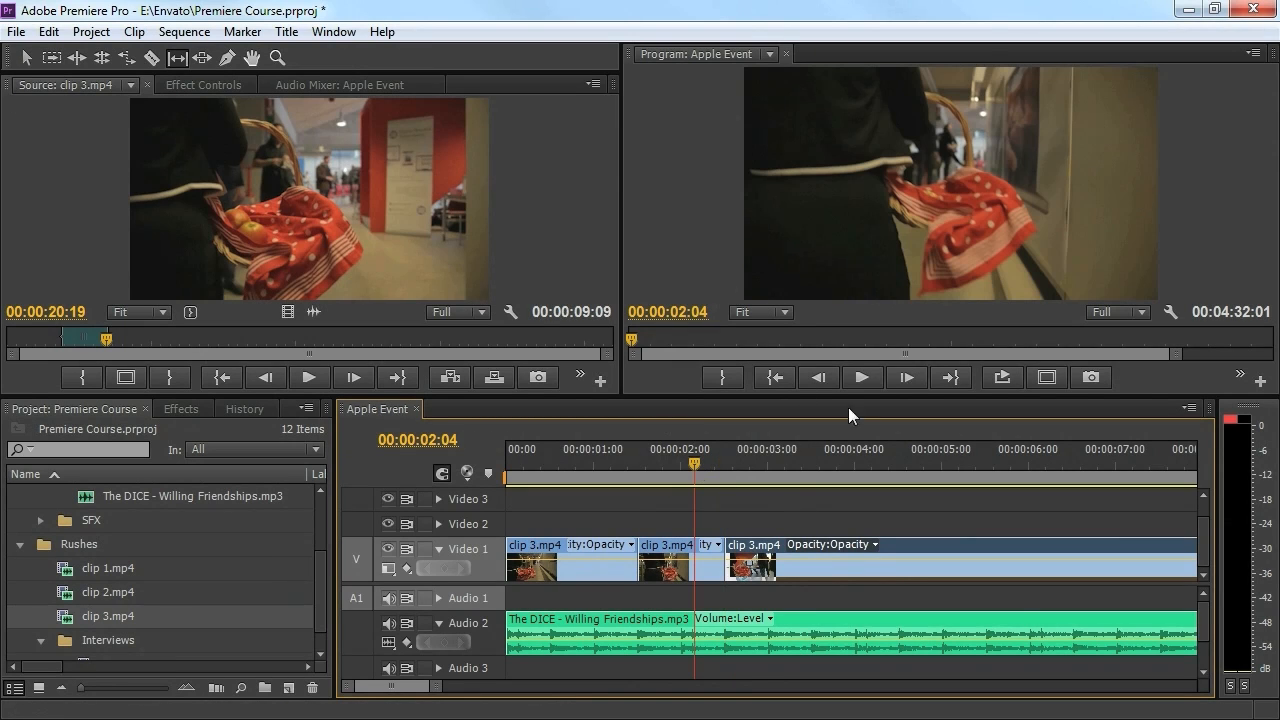
left_click(766, 461)
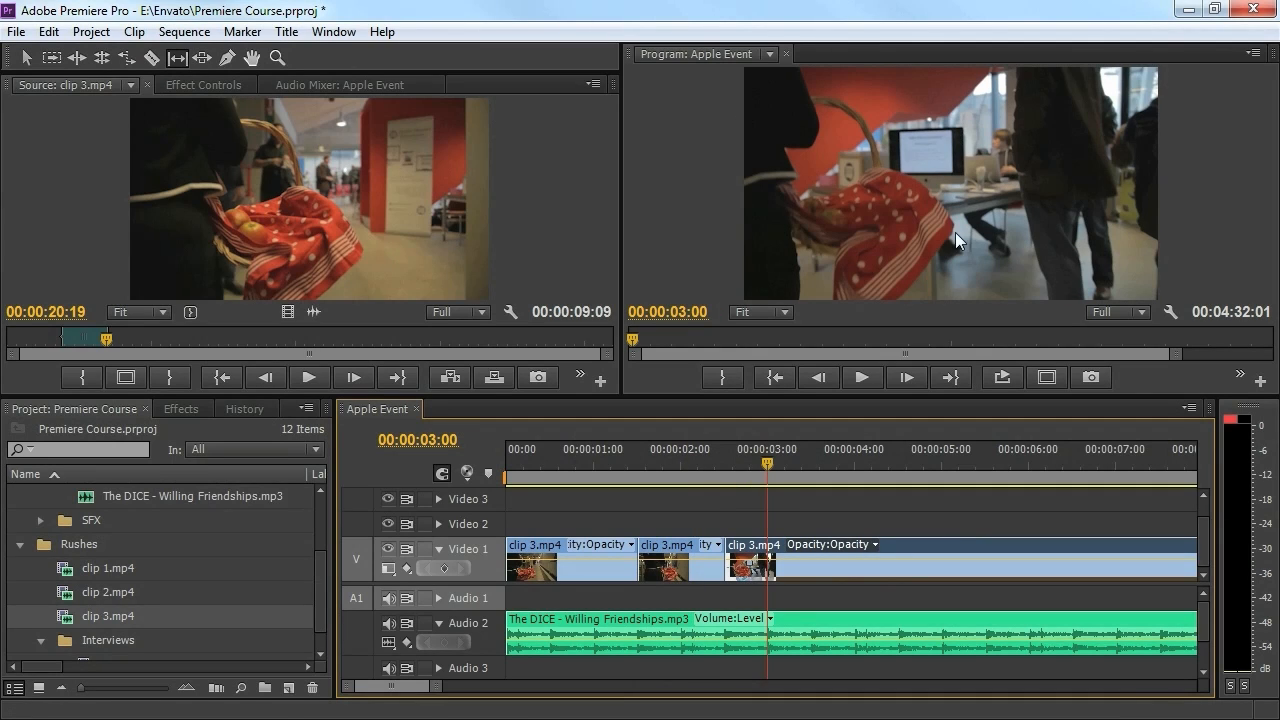
left_click(741, 470)
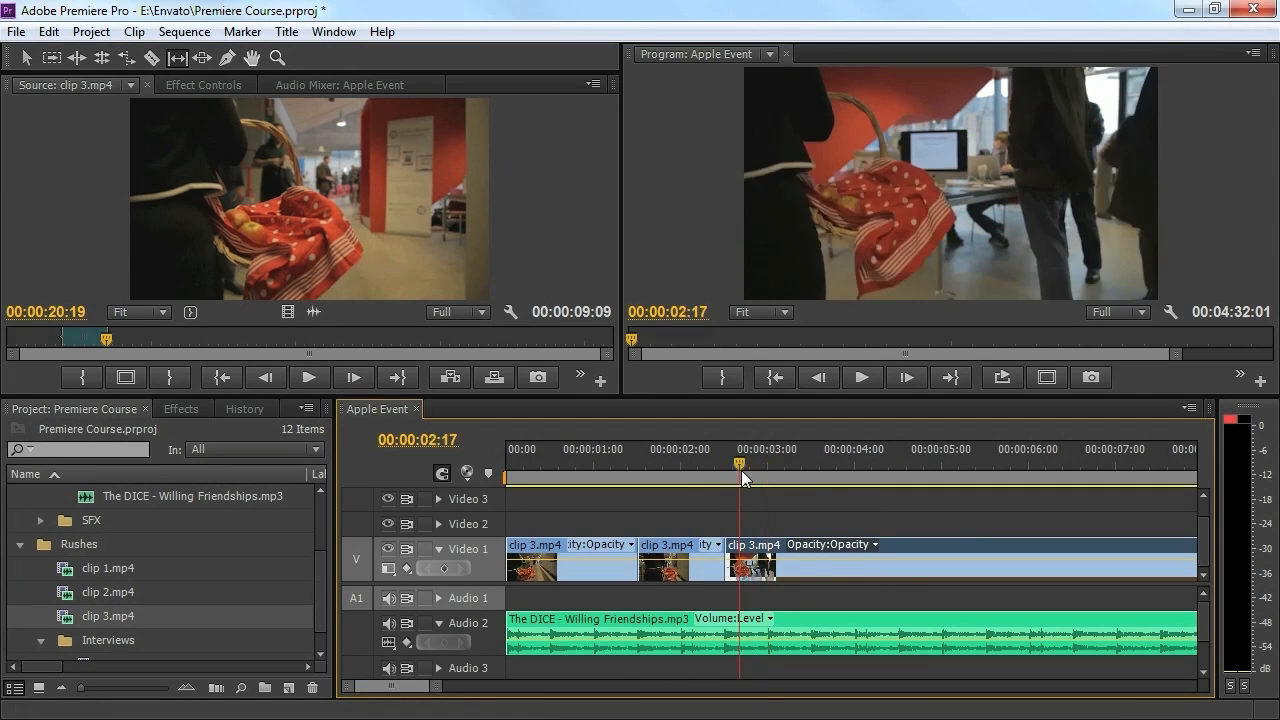
Split the third clip 3.mp4 segment on Video 1 at 00:00:03:13 and slip the new last segment to later footage.
key("space")
key("space")
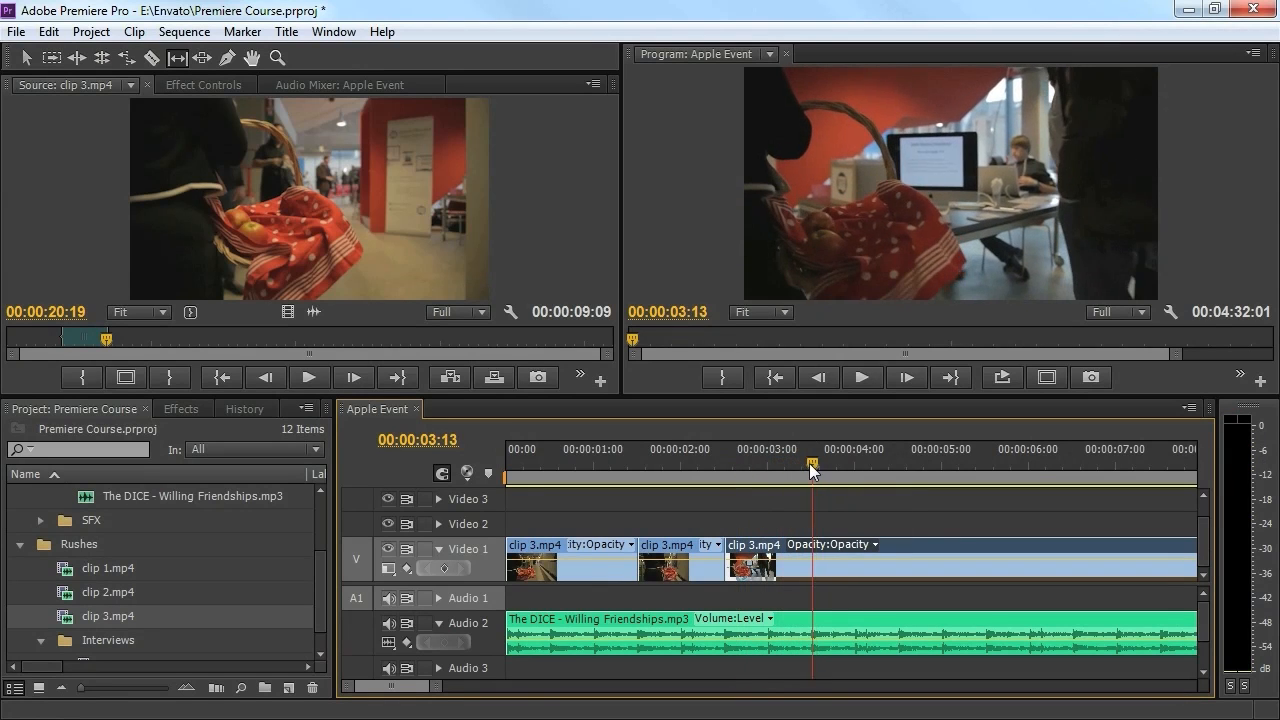
key("c")
left_click(812, 560)
key("y")
left_click_drag(866, 565, 97, 609)
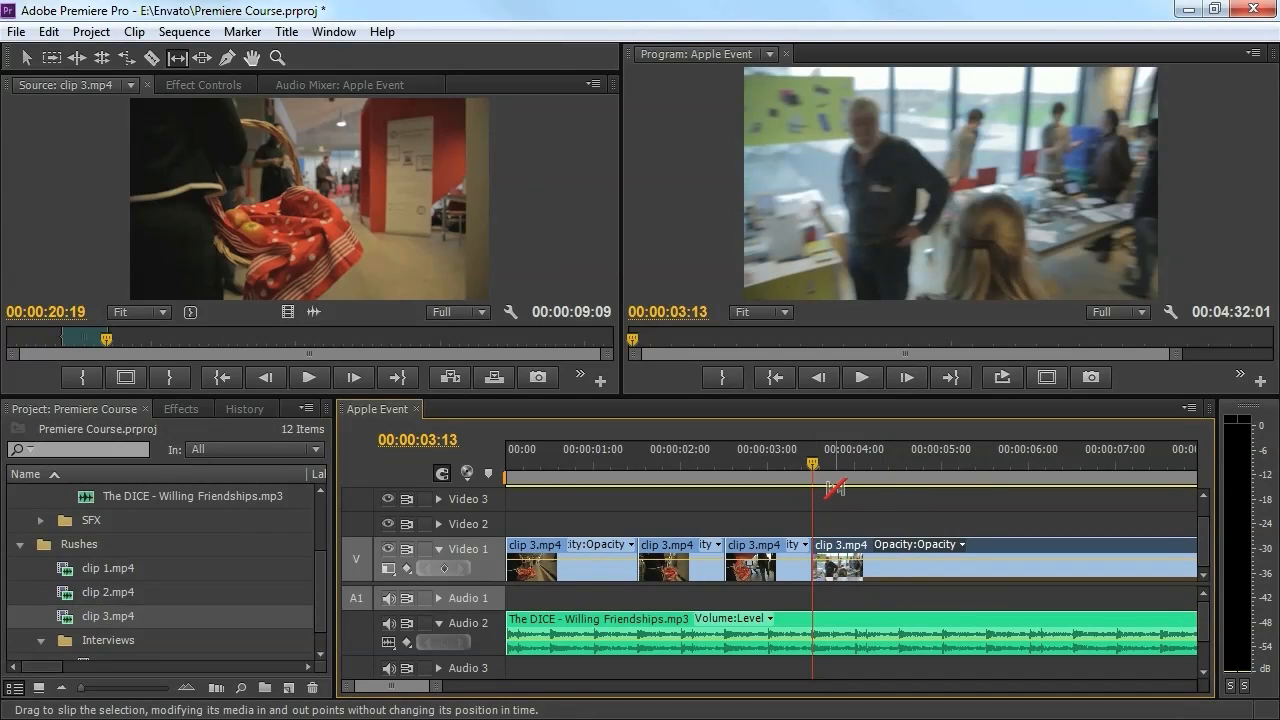
Split the last clip 3.mp4 segment at 00:00:04:13 and slip the new segment's footage by about -00:00:02:11.
key("space")
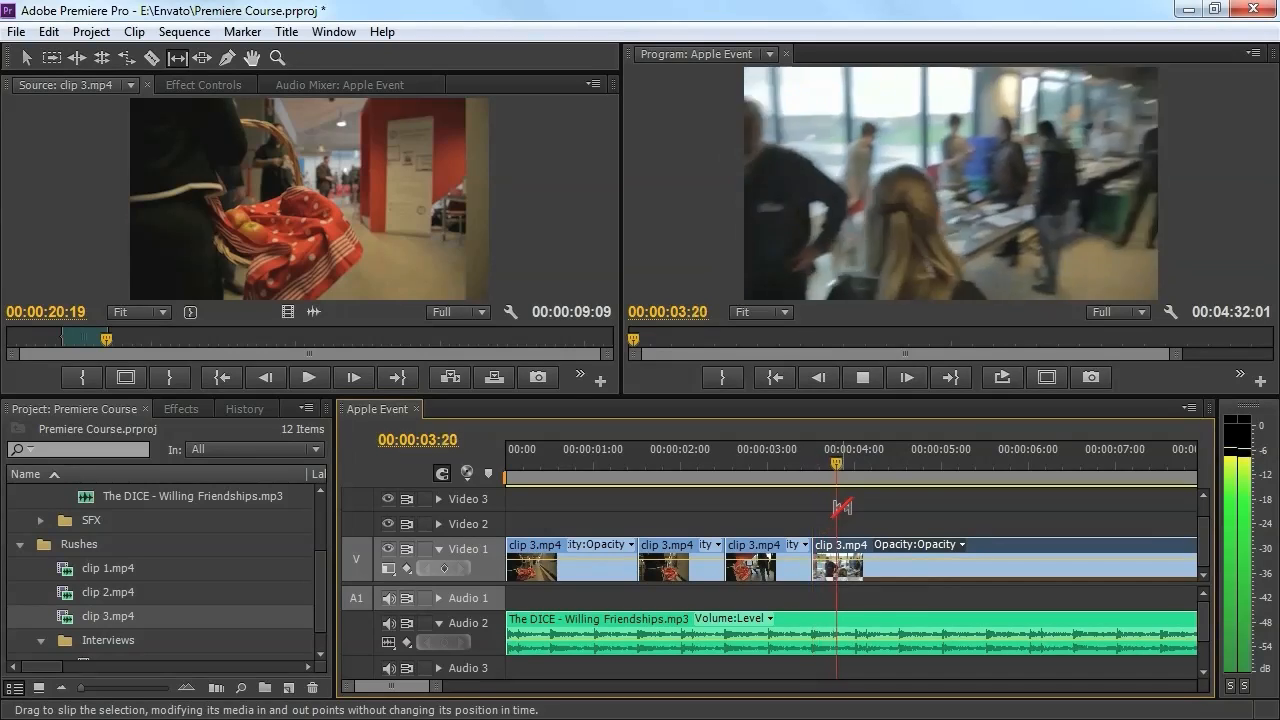
left_click(899, 468)
left_click_drag(900, 467, 903, 466)
key("c")
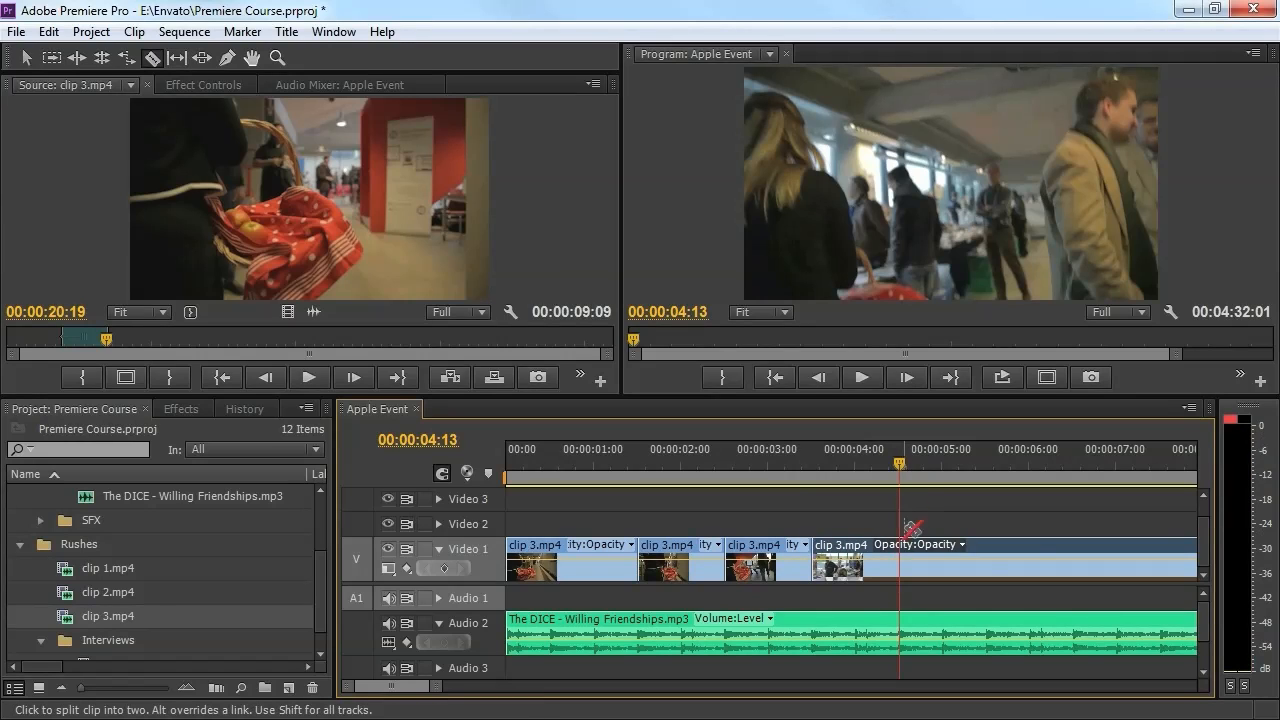
left_click(902, 556)
key("y")
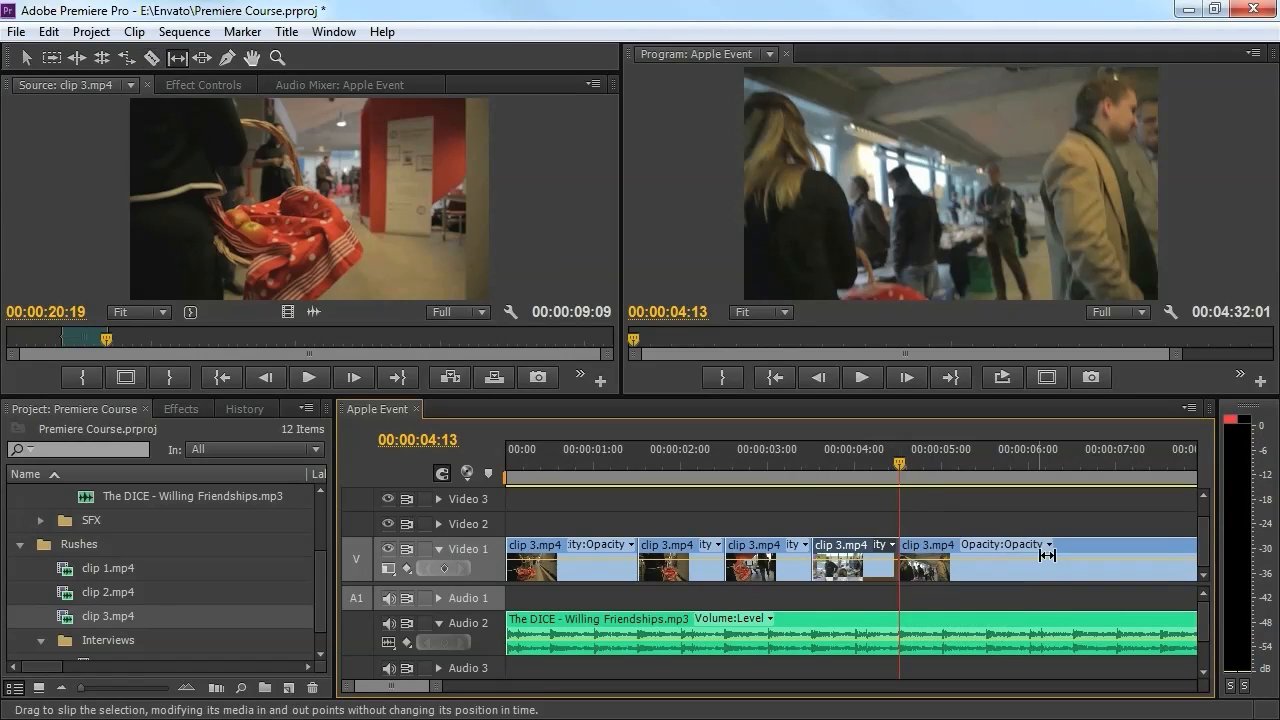
left_click_drag(1051, 557, 1019, 559)
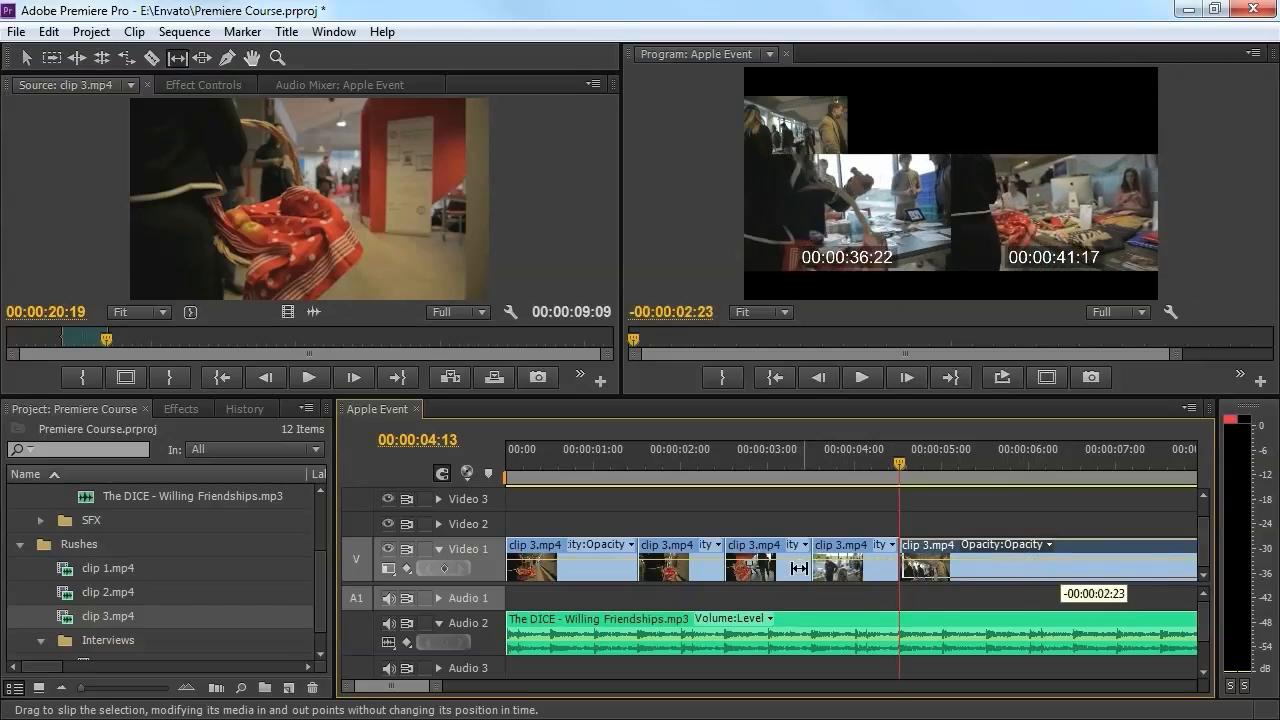
left_click_drag(762, 570, 844, 585)
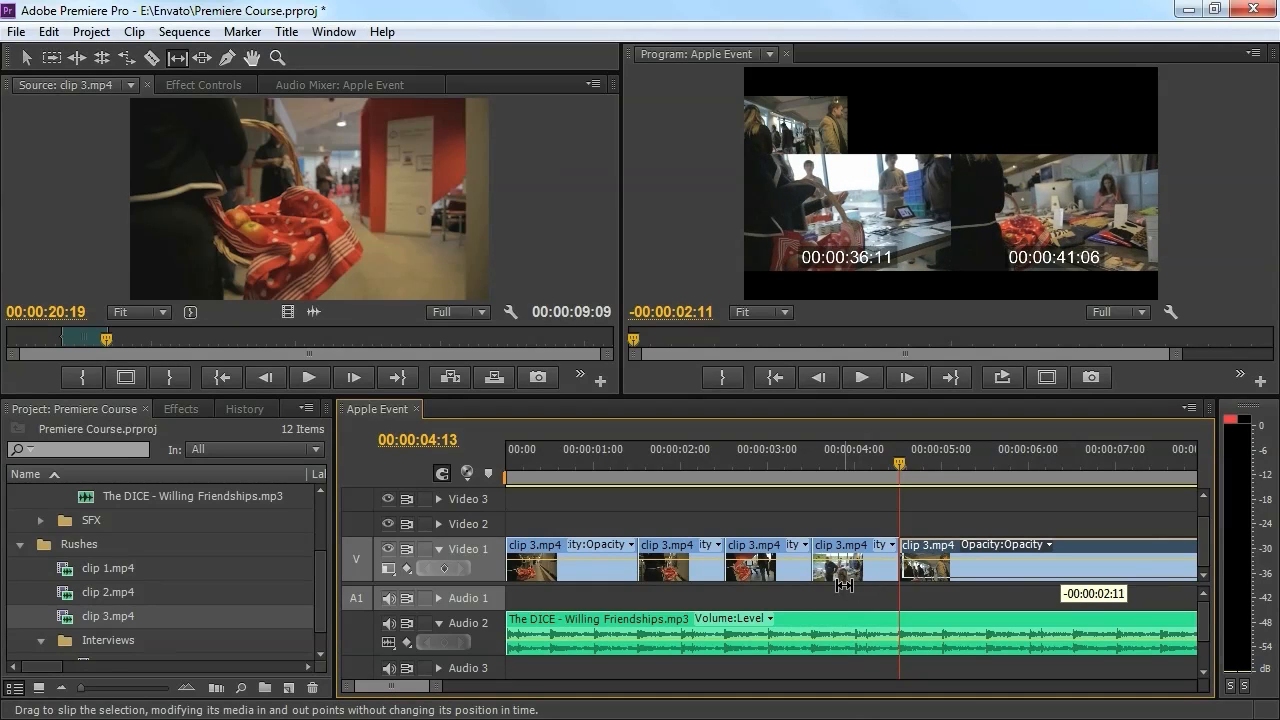
left_click_drag(844, 585, 844, 585)
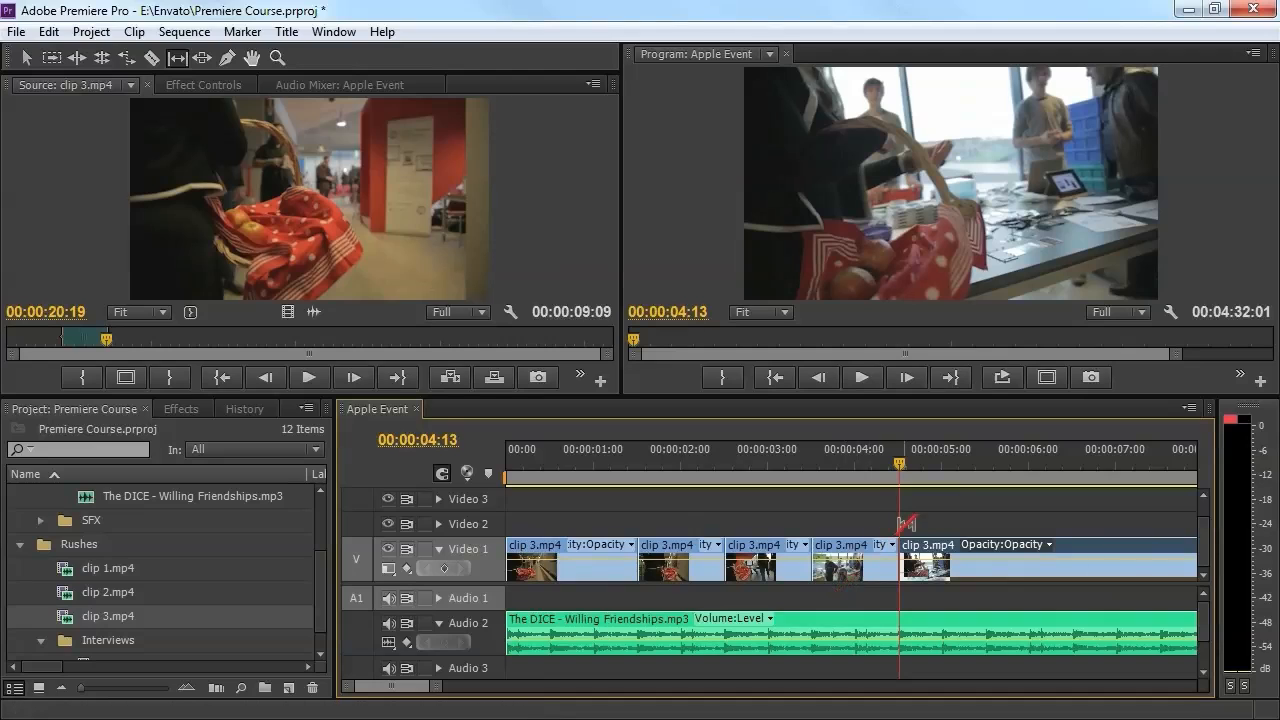
key("v")
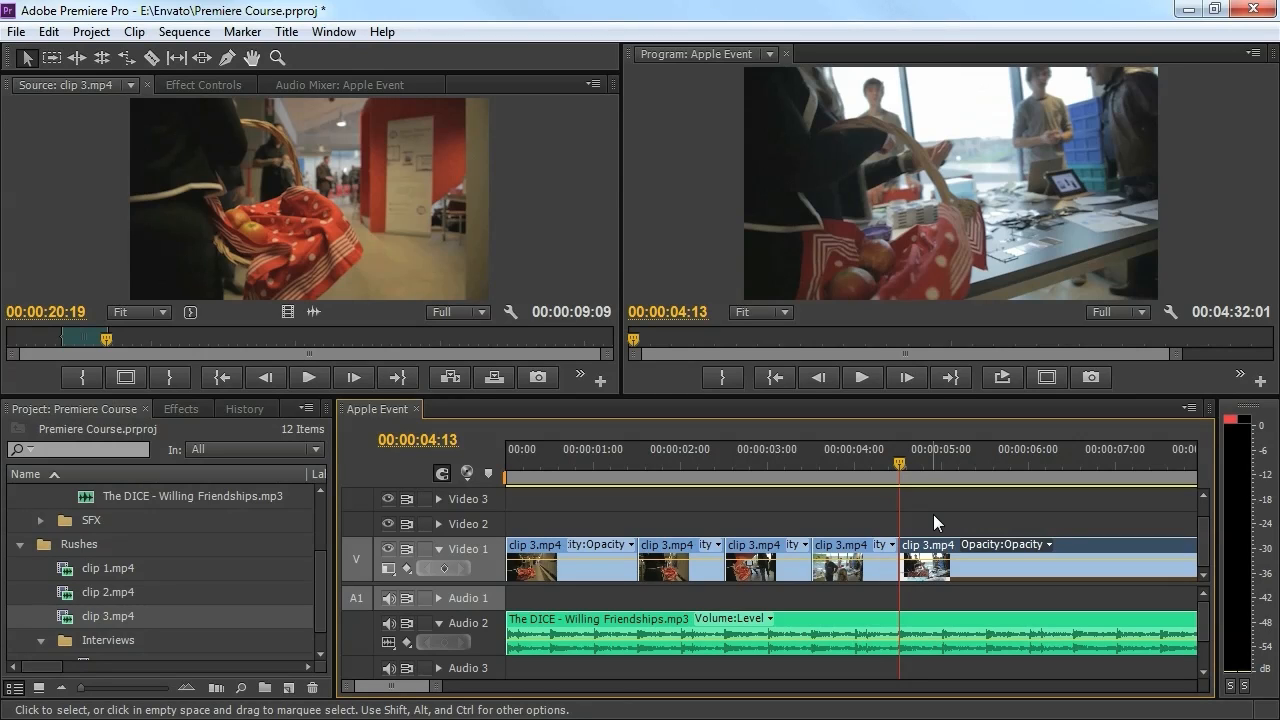
Play on from the fourth cut to find the beat, and split the last clip 3.mp4 segment at 00:00:05:13.
key("space")
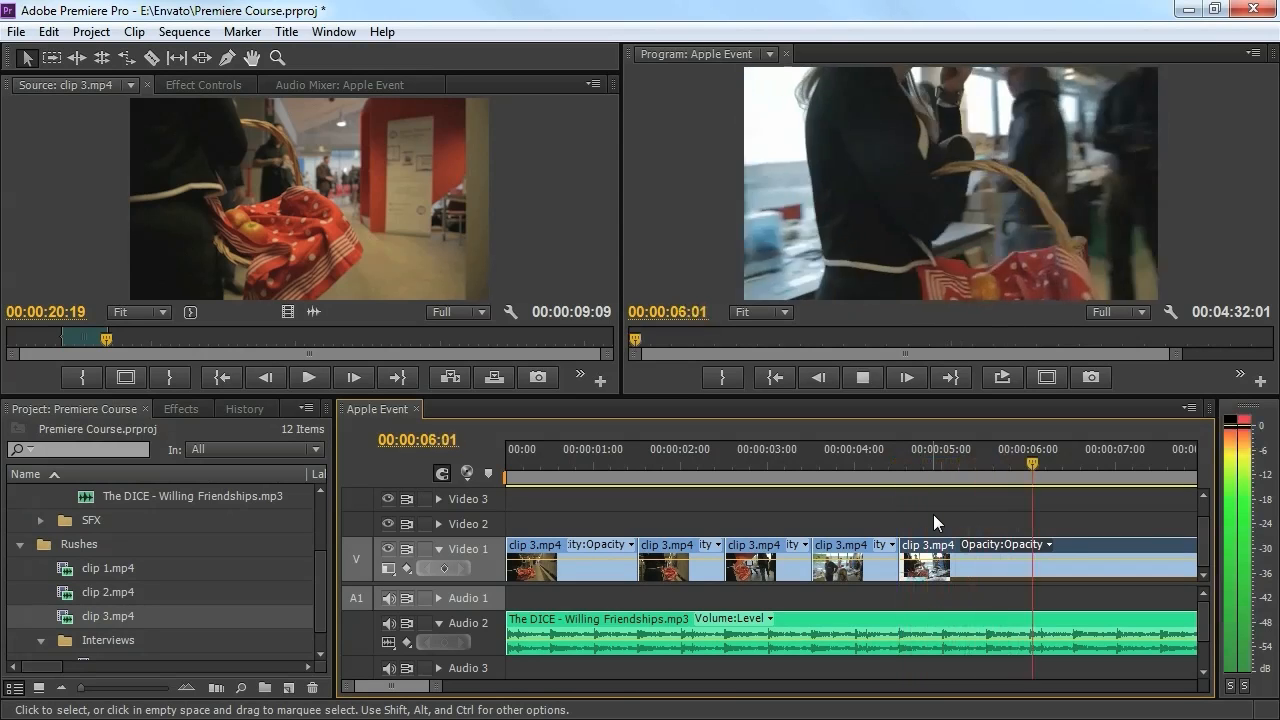
left_click_drag(1026, 460, 987, 468)
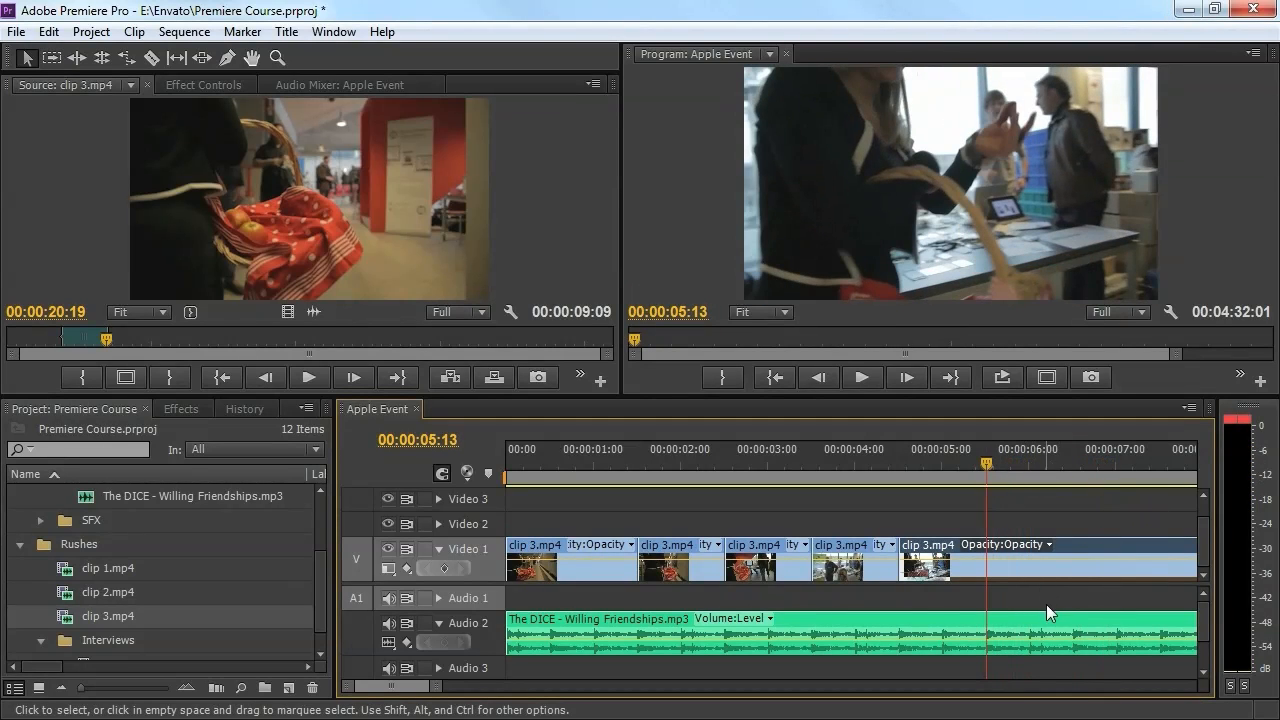
left_click(1004, 469)
key("space")
key("space")
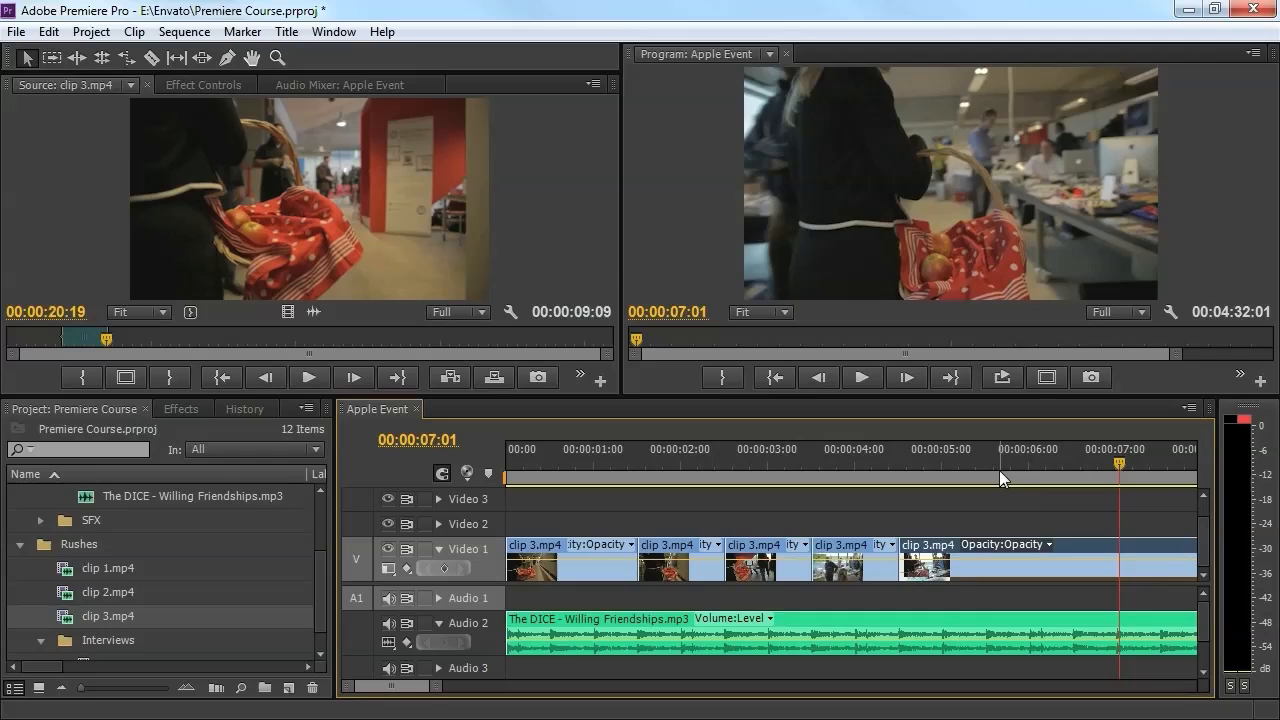
left_click_drag(984, 467, 987, 467)
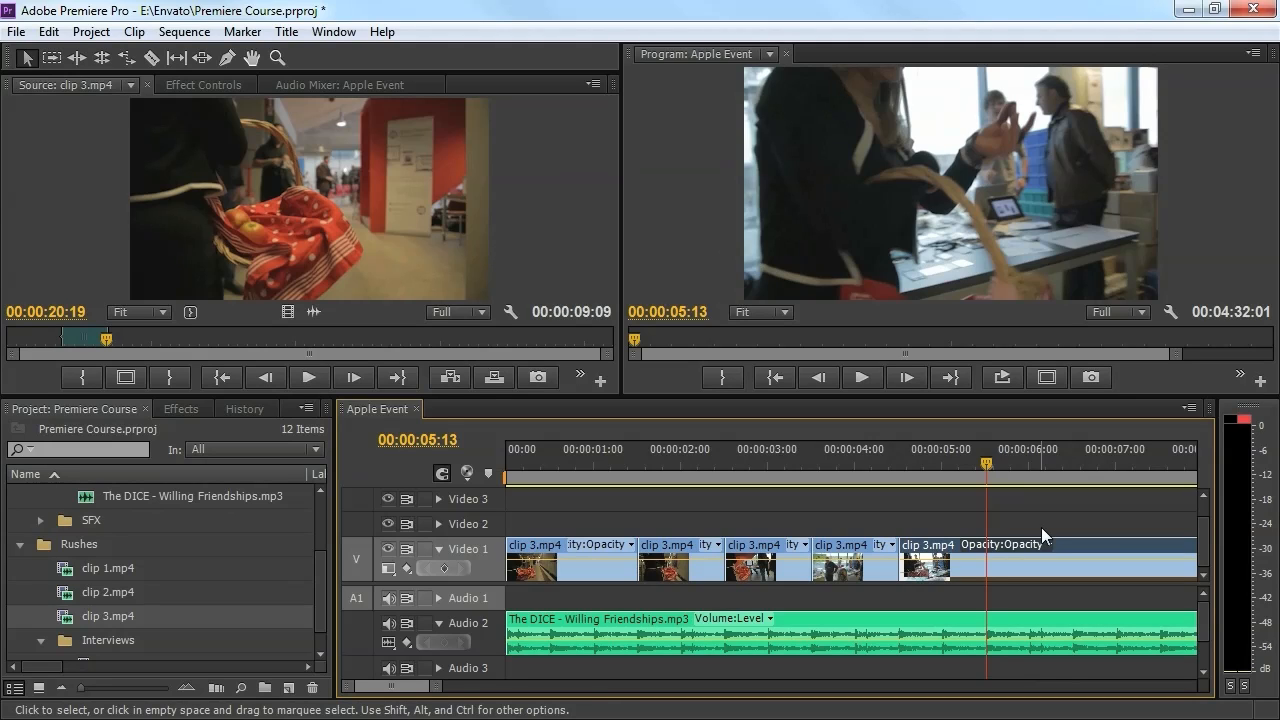
left_click_drag(395, 690, 398, 690)
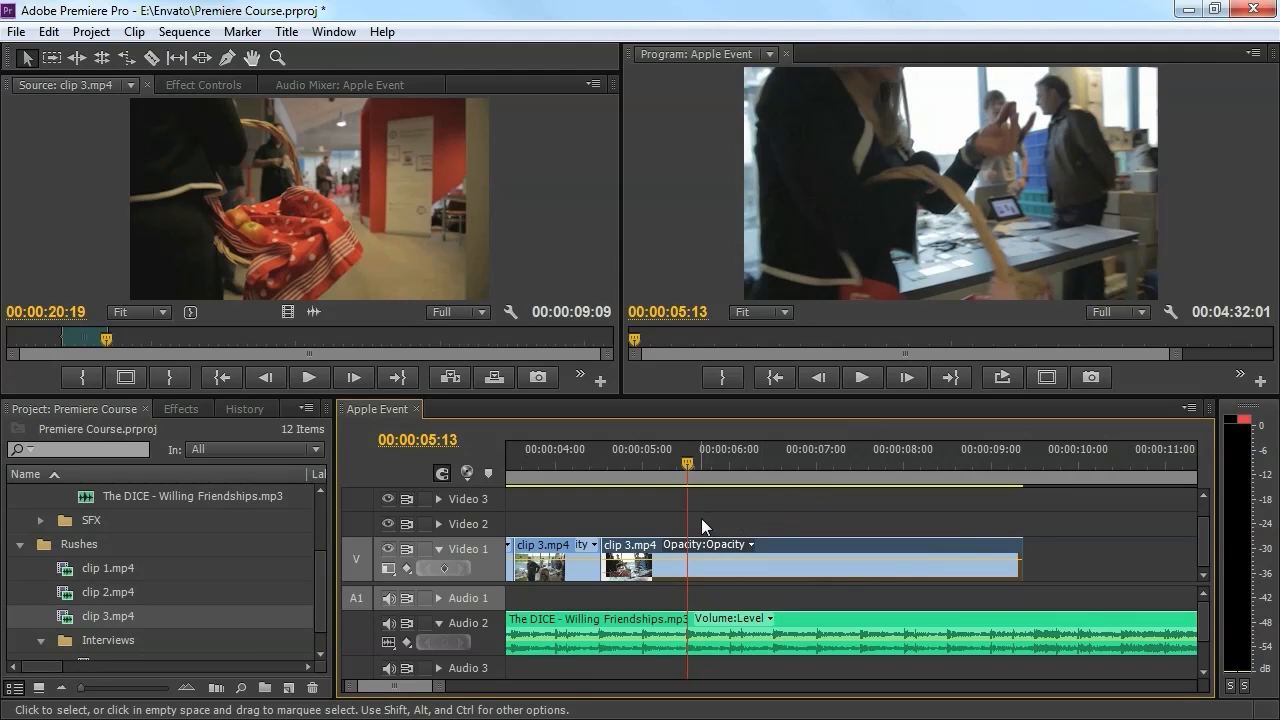
key("c")
left_click(689, 548)
key("y")
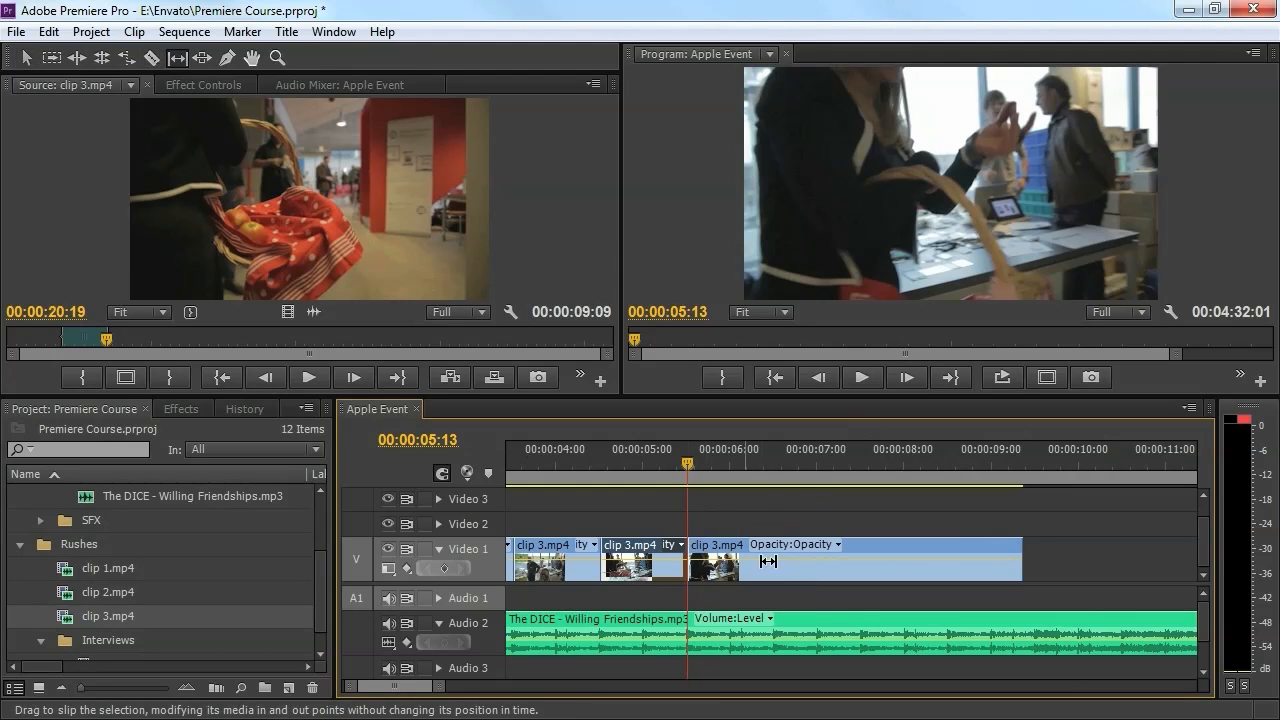
Slip the new last clip 3.mp4 segment to the shot of the woman holding up the red "Kus" case.
left_click_drag(910, 564, 880, 561)
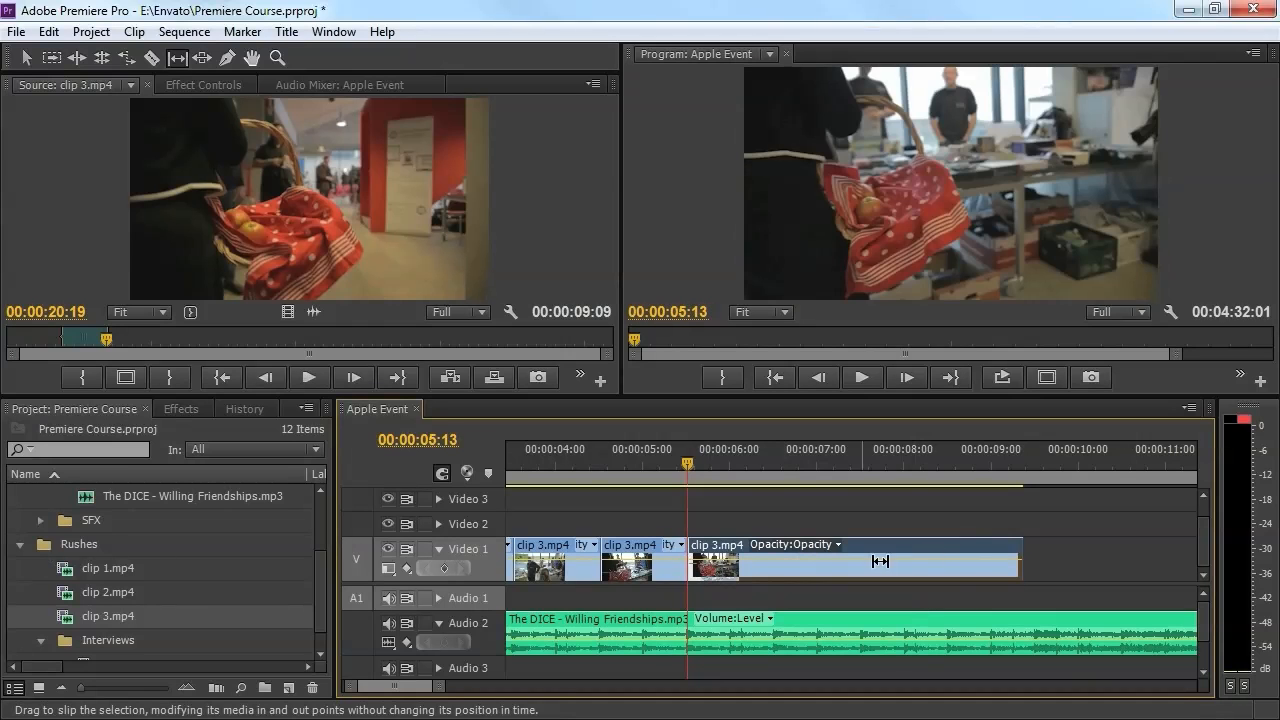
left_click_drag(986, 562, 287, 604)
left_click_drag(971, 571, 972, 580)
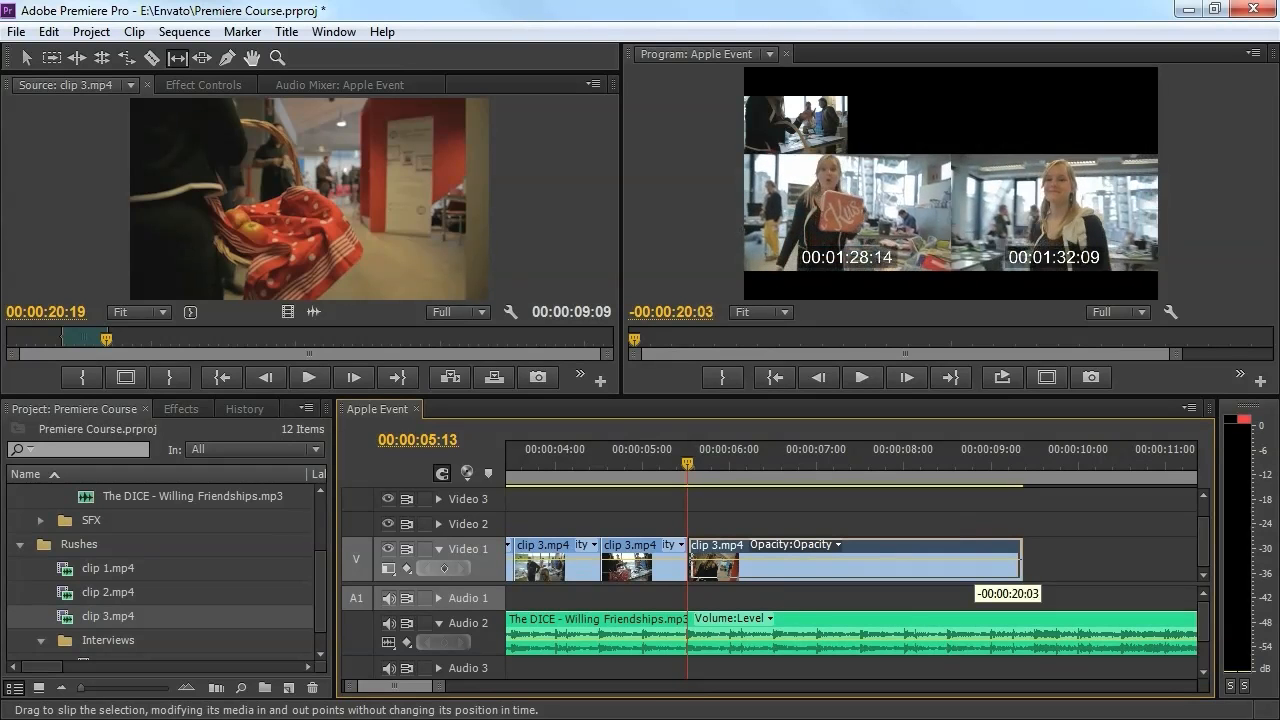
left_click_drag(972, 580, 972, 580)
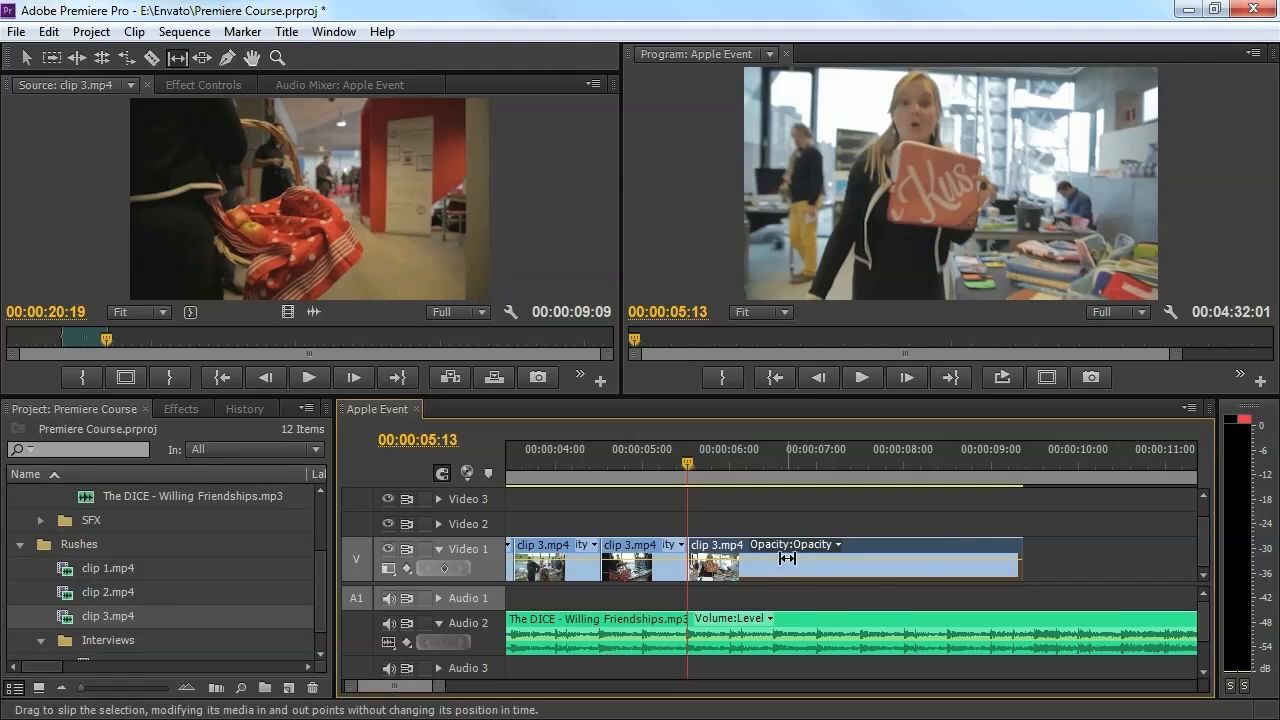
left_click_drag(808, 560, 860, 560)
left_click(733, 462)
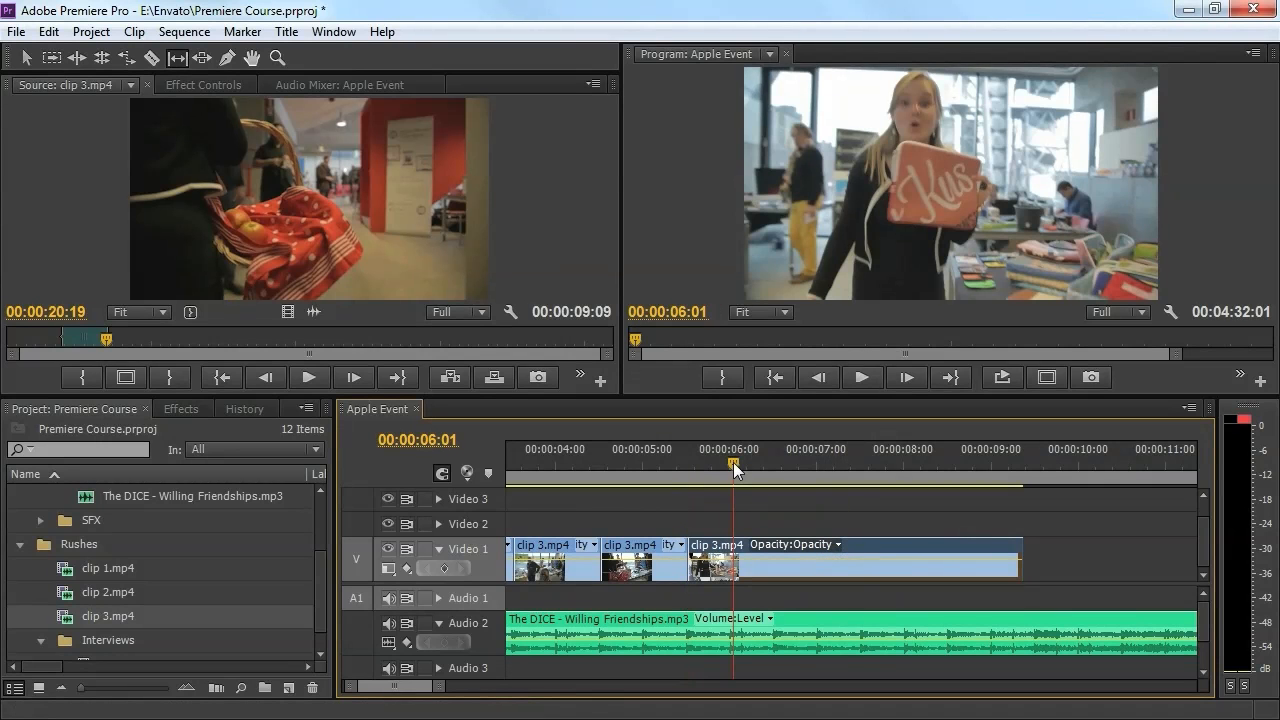
left_click_drag(733, 462, 722, 461)
left_click_drag(763, 569, 740, 569)
Play the slipped last clip 3.mp4 segment twice to check the shot with the "Kus" case.
key("space")
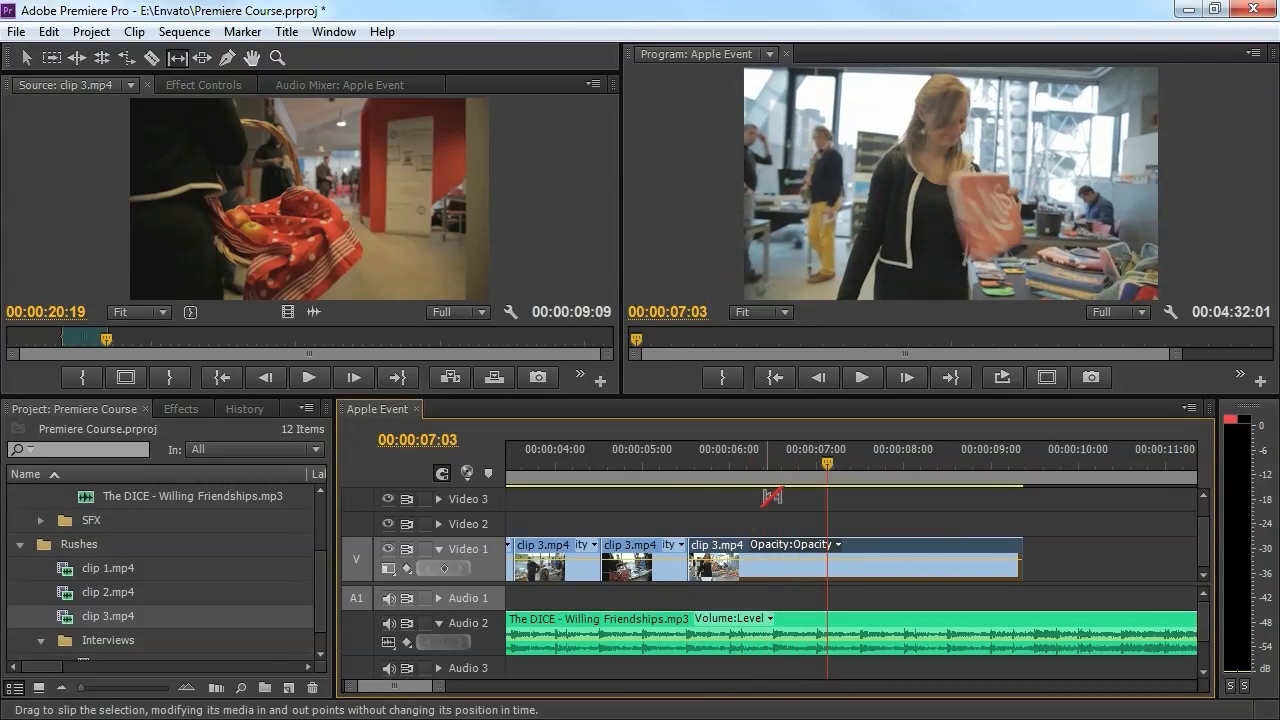
left_click(706, 467)
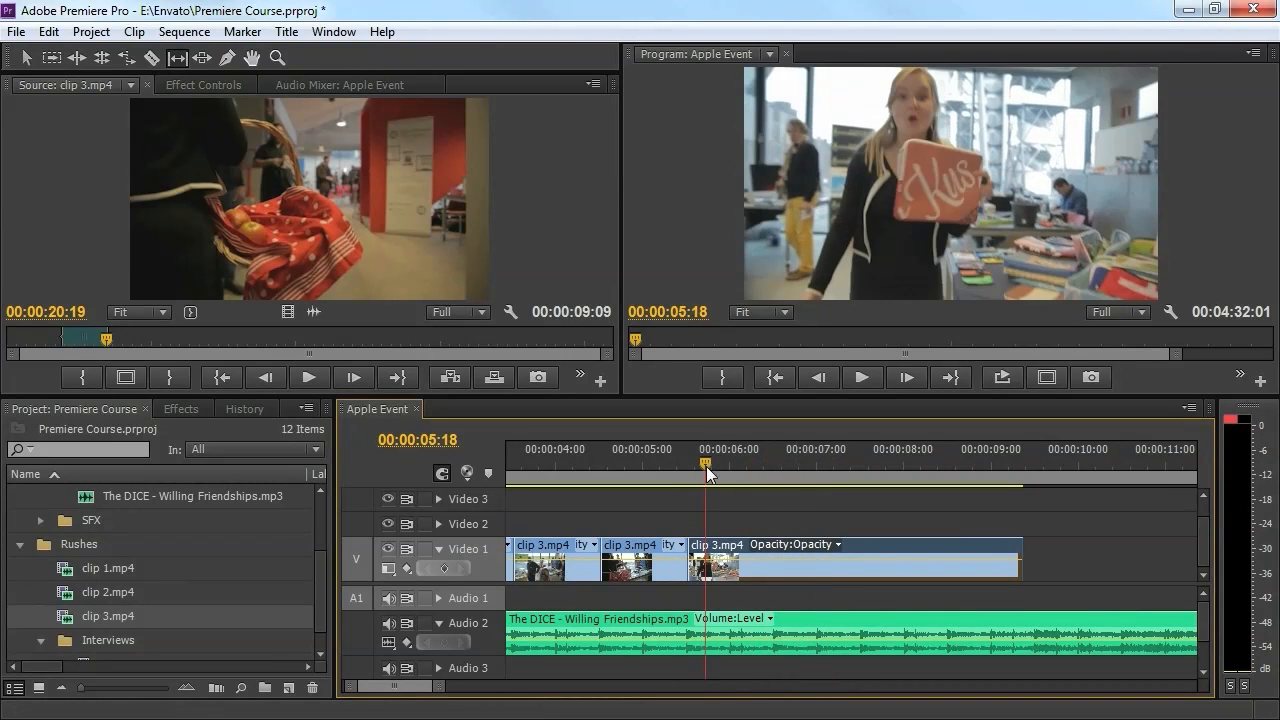
key("space")
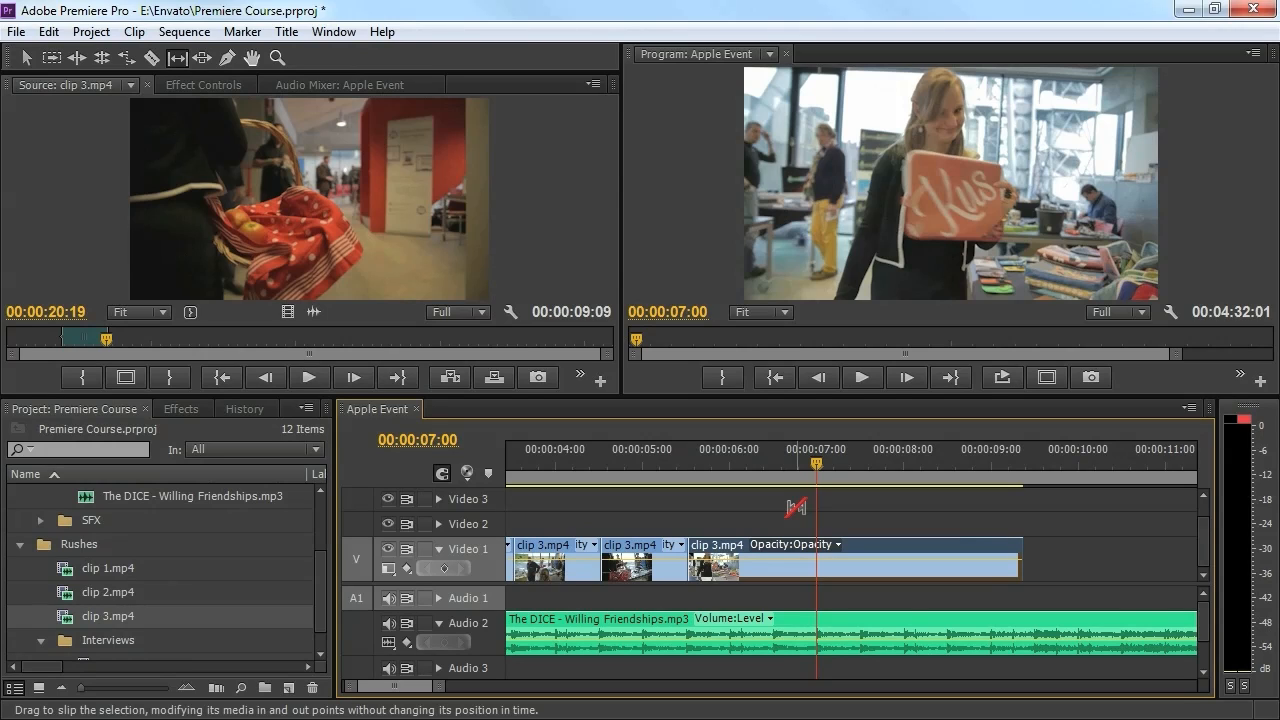
Trim the end of the last clip 3.mp4 segment on Video 1 back to 00:00:08:00.
key("v")
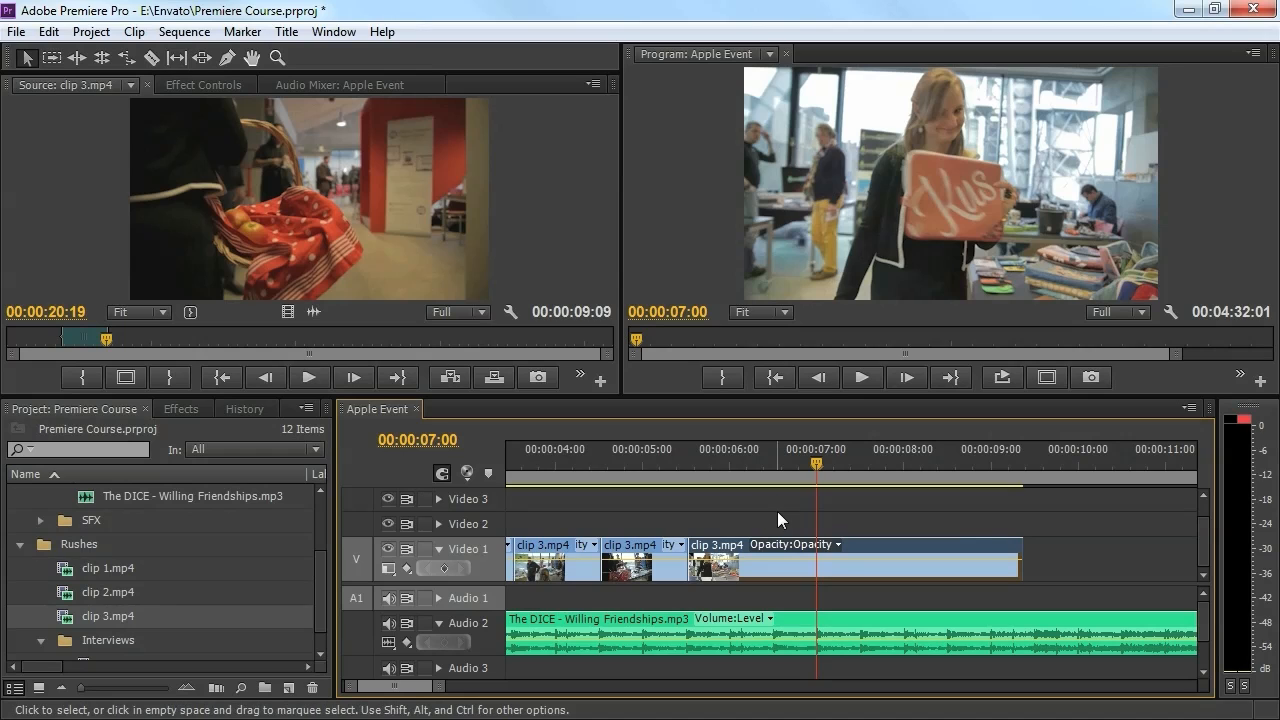
left_click_drag(815, 466, 902, 481)
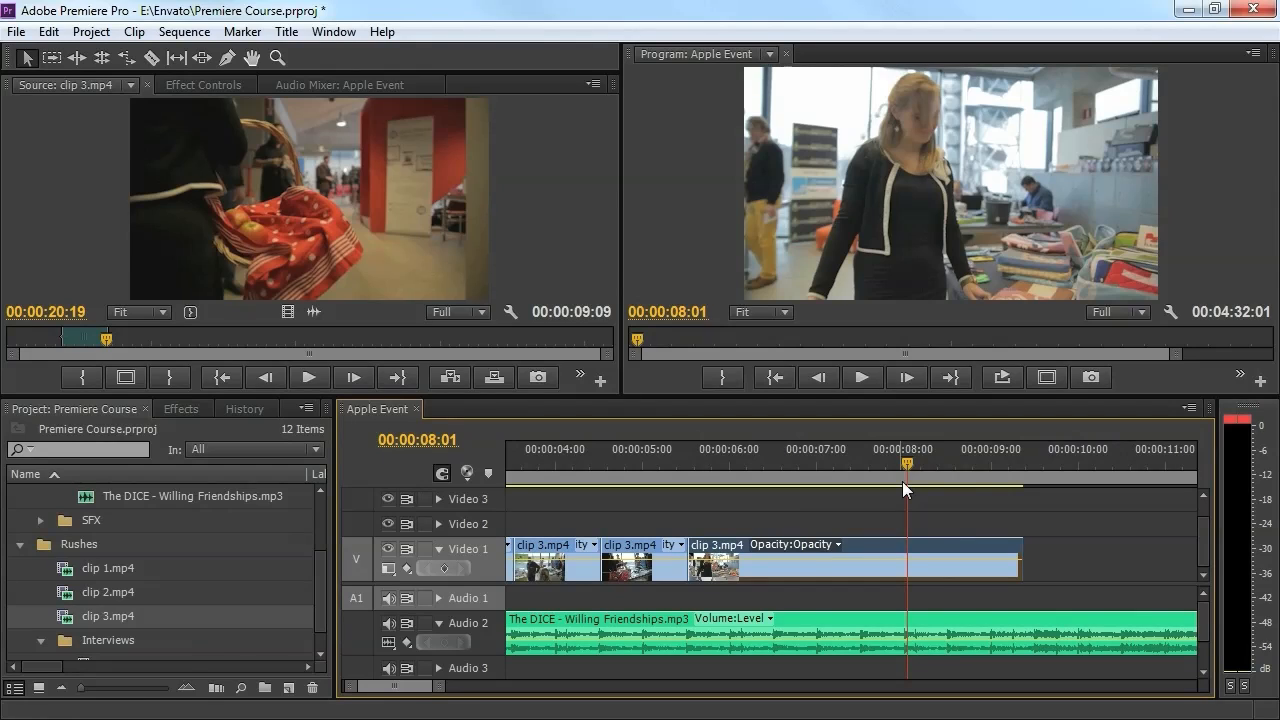
left_click(1018, 562)
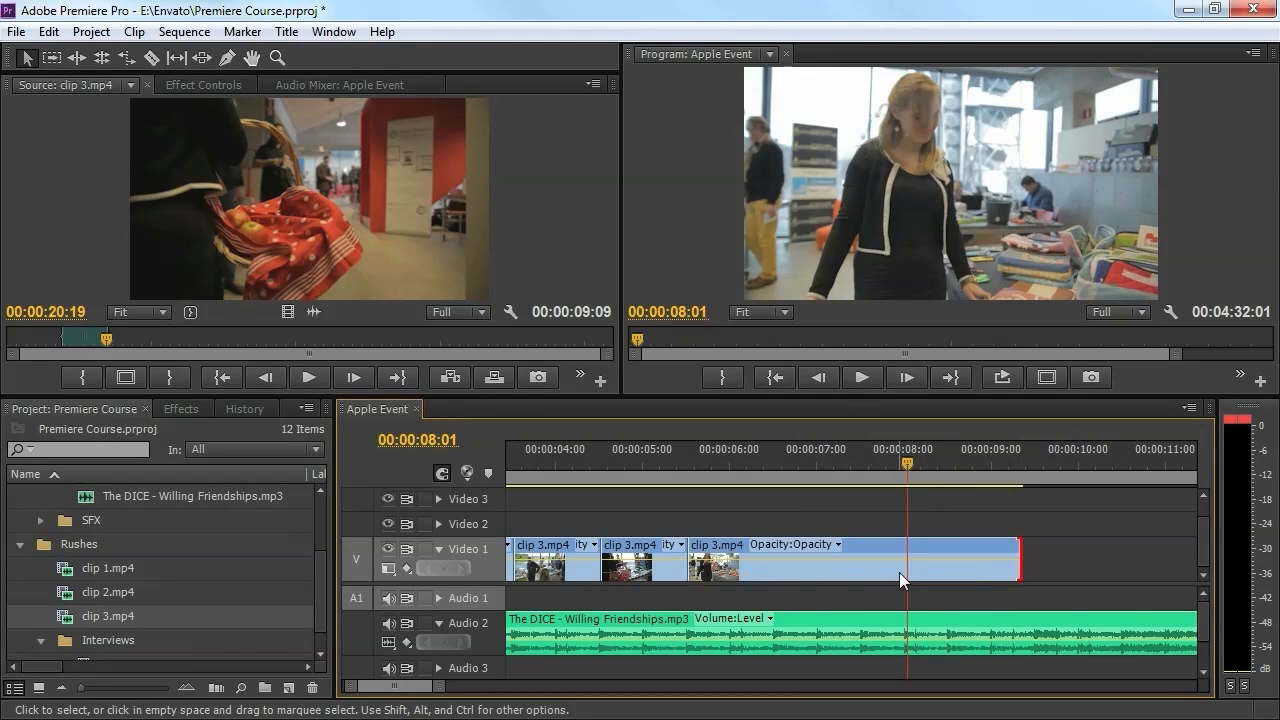
key("e")
left_click_drag(896, 470, 903, 468)
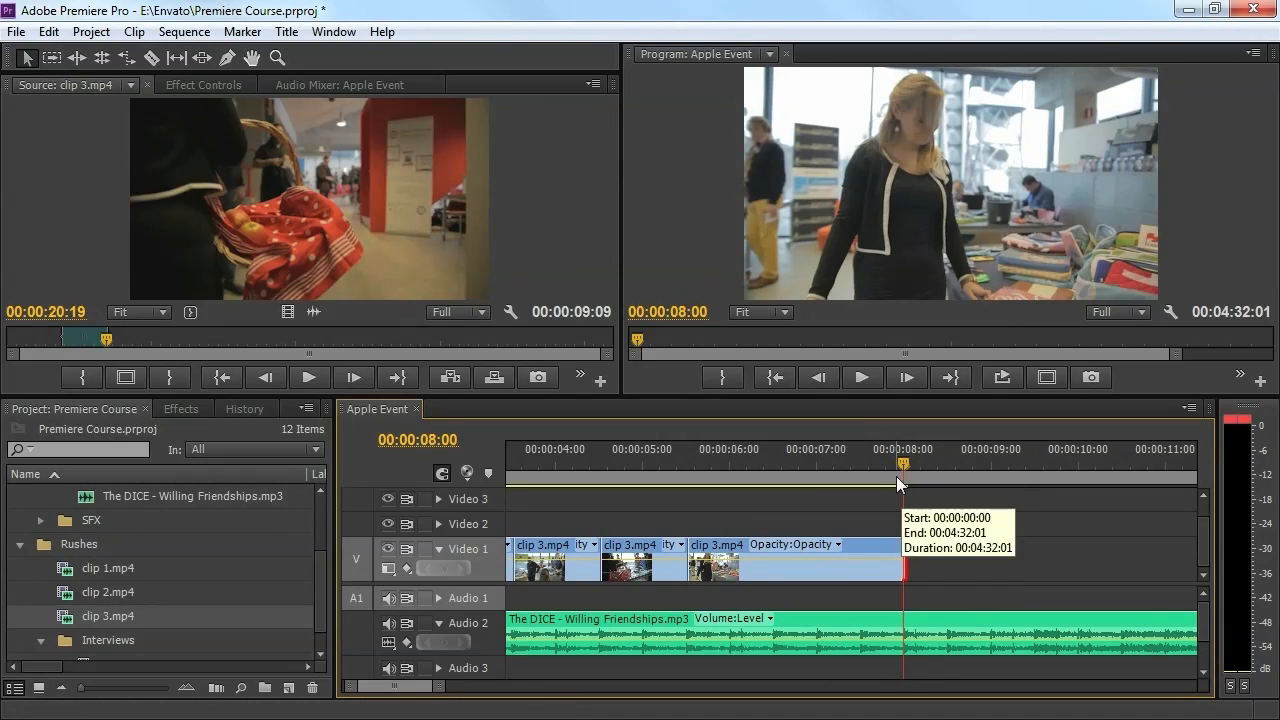
Mark a 00:00:23:17 section of interview.mp4 ending at 00:00:27:06 and place it on Video 1 at 00:00:08:00.
left_click_drag(313, 569, 317, 584)
double_click(83, 640)
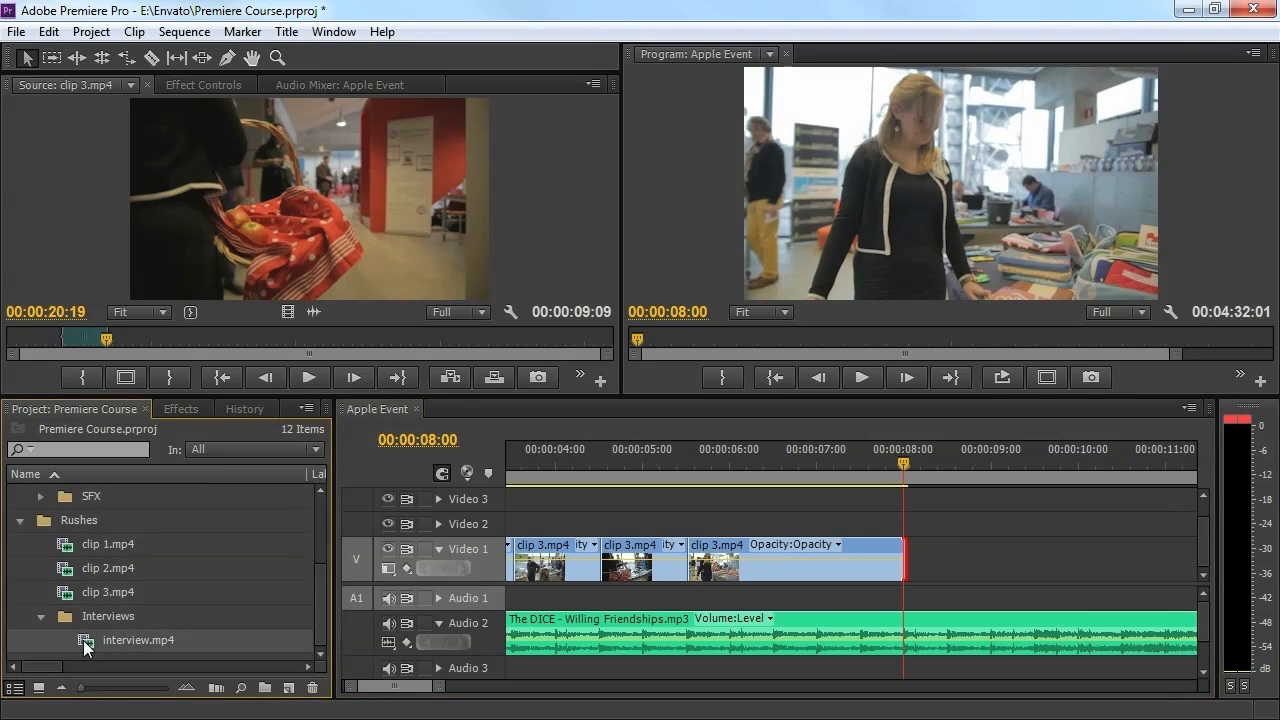
left_click_drag(9, 339, 114, 344)
key("i")
key("o")
left_click_drag(333, 222, 907, 567)
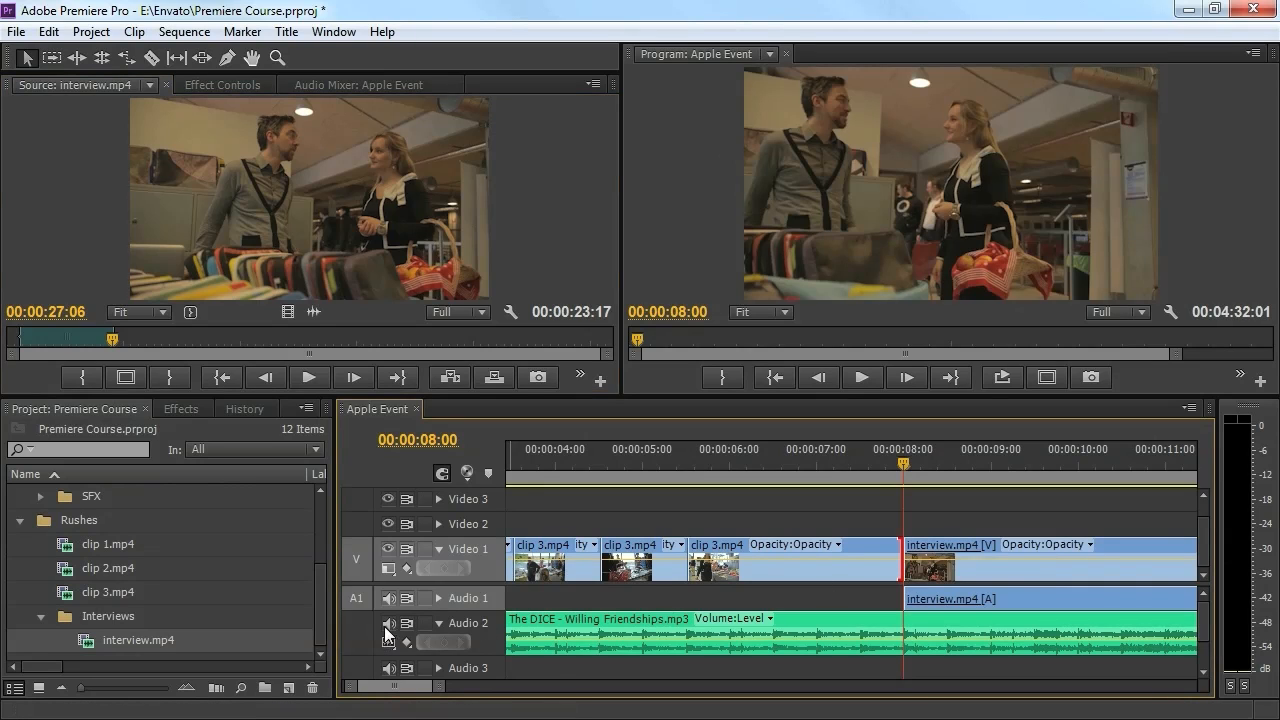
Mute the music on Audio 2, expand Audio 1 to show its waveform, and play the start of the interview.
left_click(437, 598)
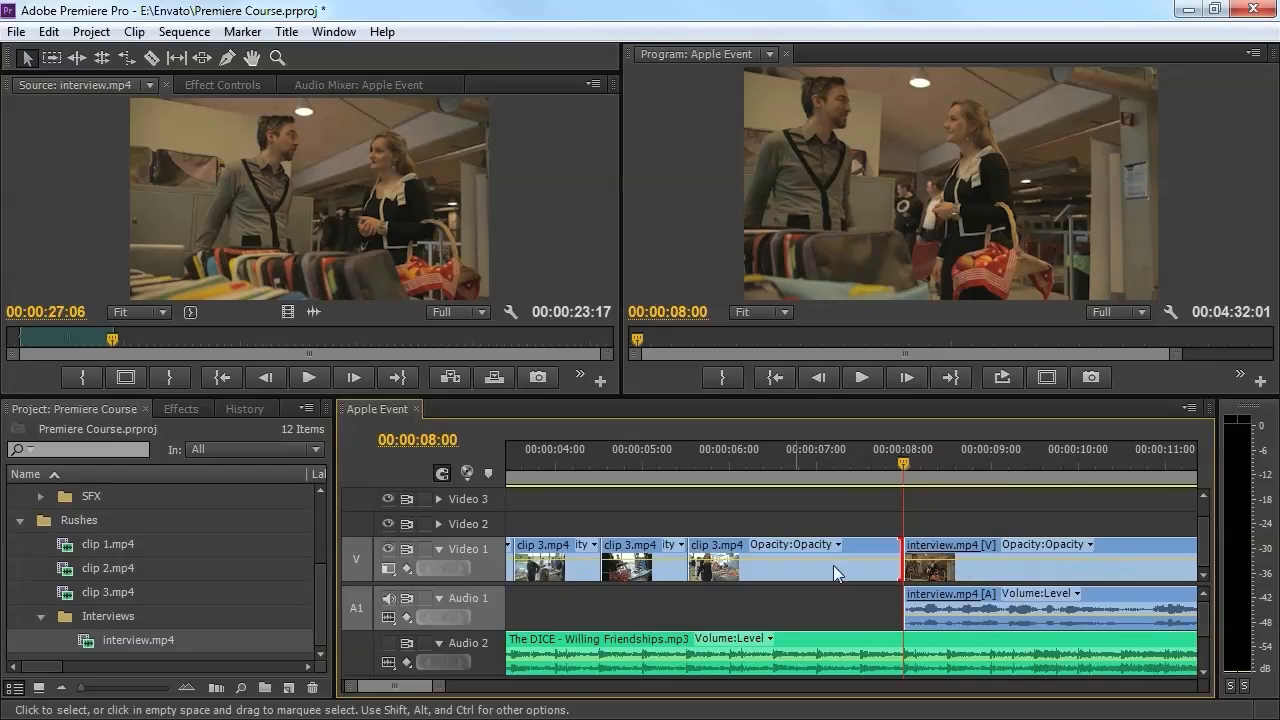
key("space")
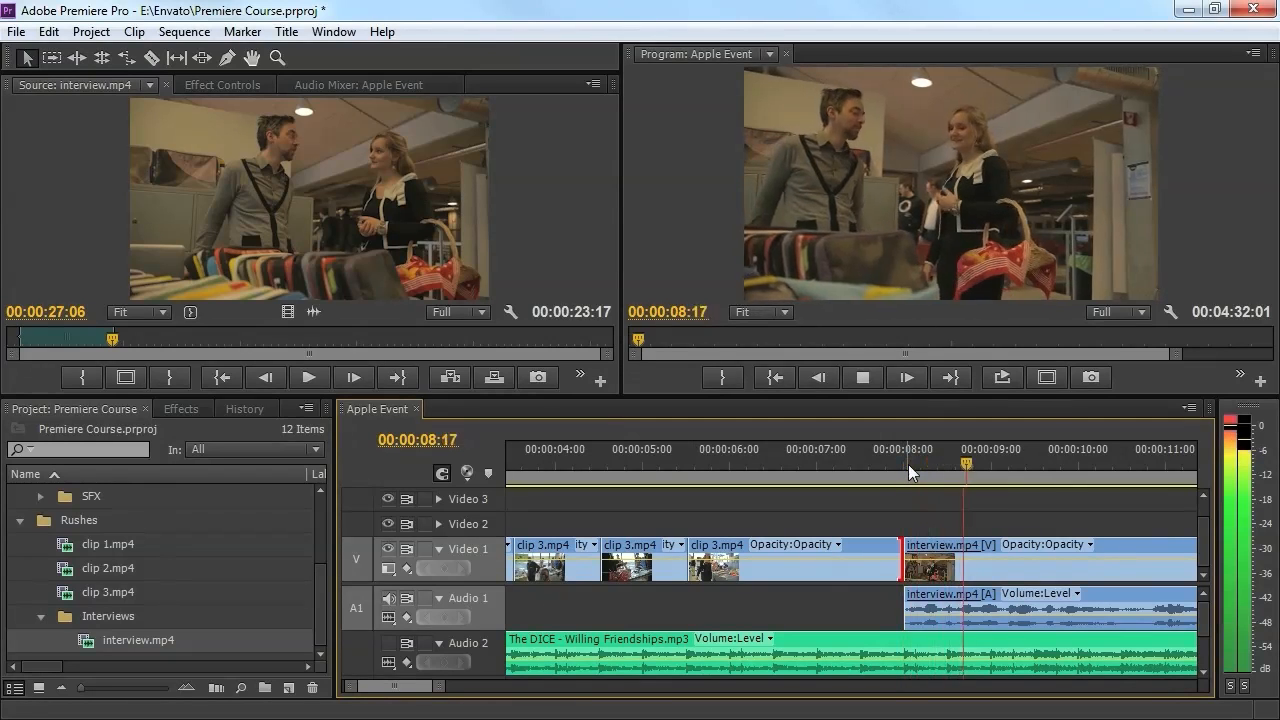
key("space")
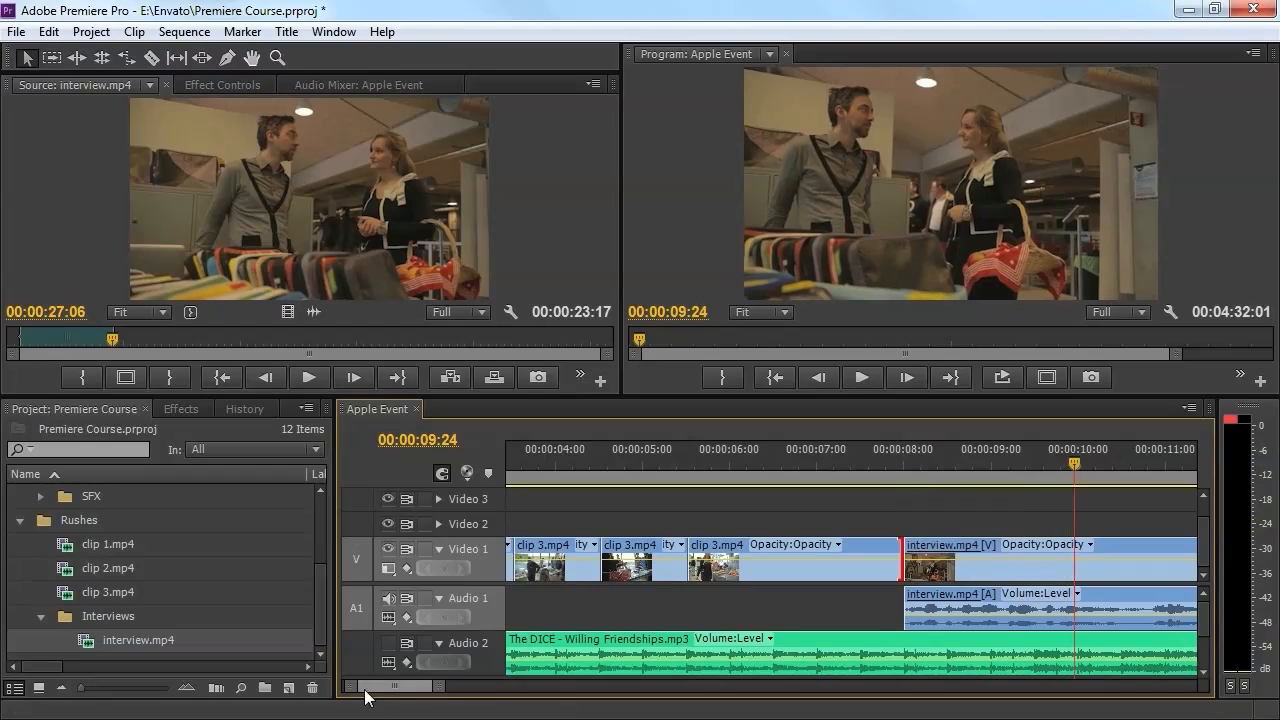
Fit the entire interview.mp4 clip in the timeline view and return the playhead to its start at 00:00:08:00.
left_click_drag(384, 689, 459, 689)
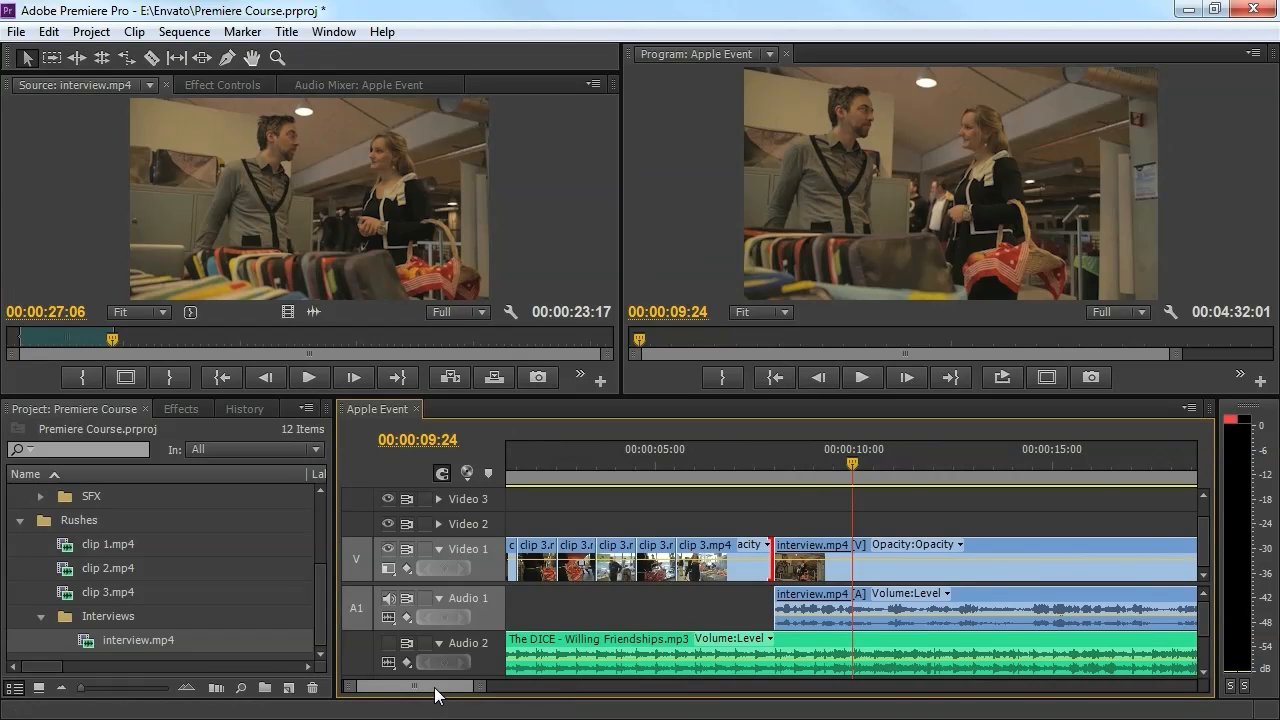
scroll(437, 689, "down", 3)
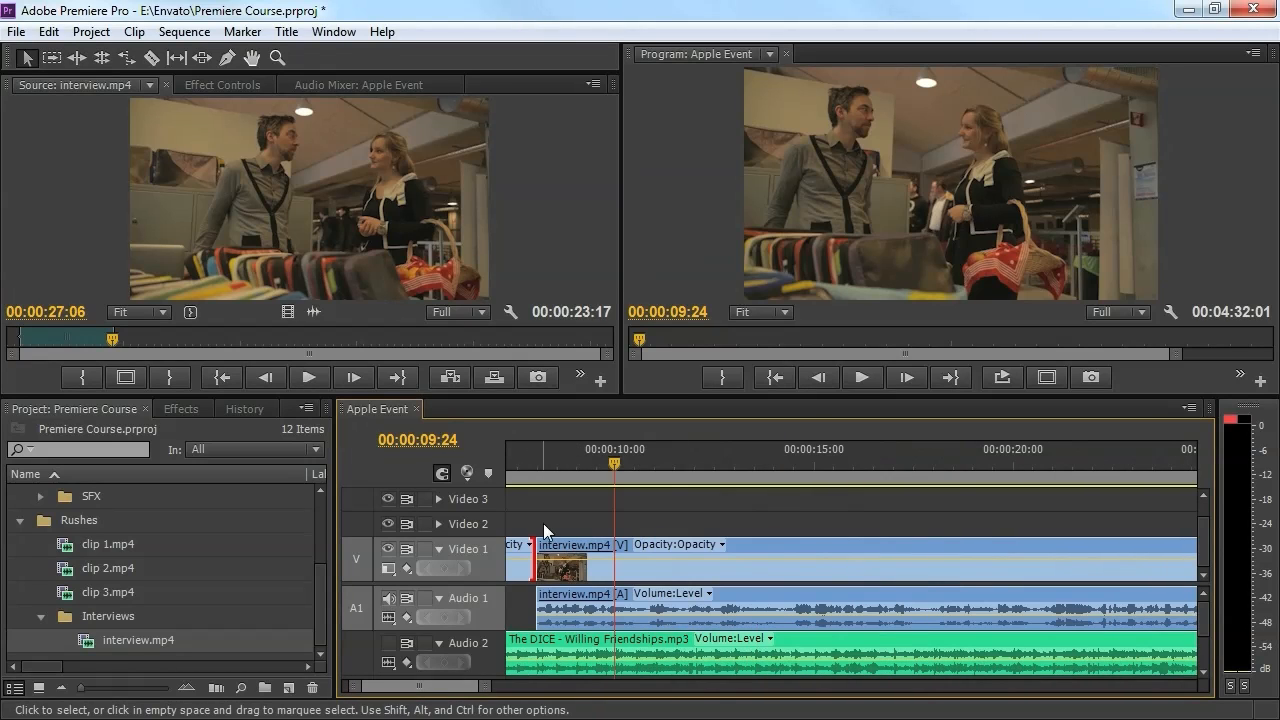
left_click_drag(489, 689, 537, 688)
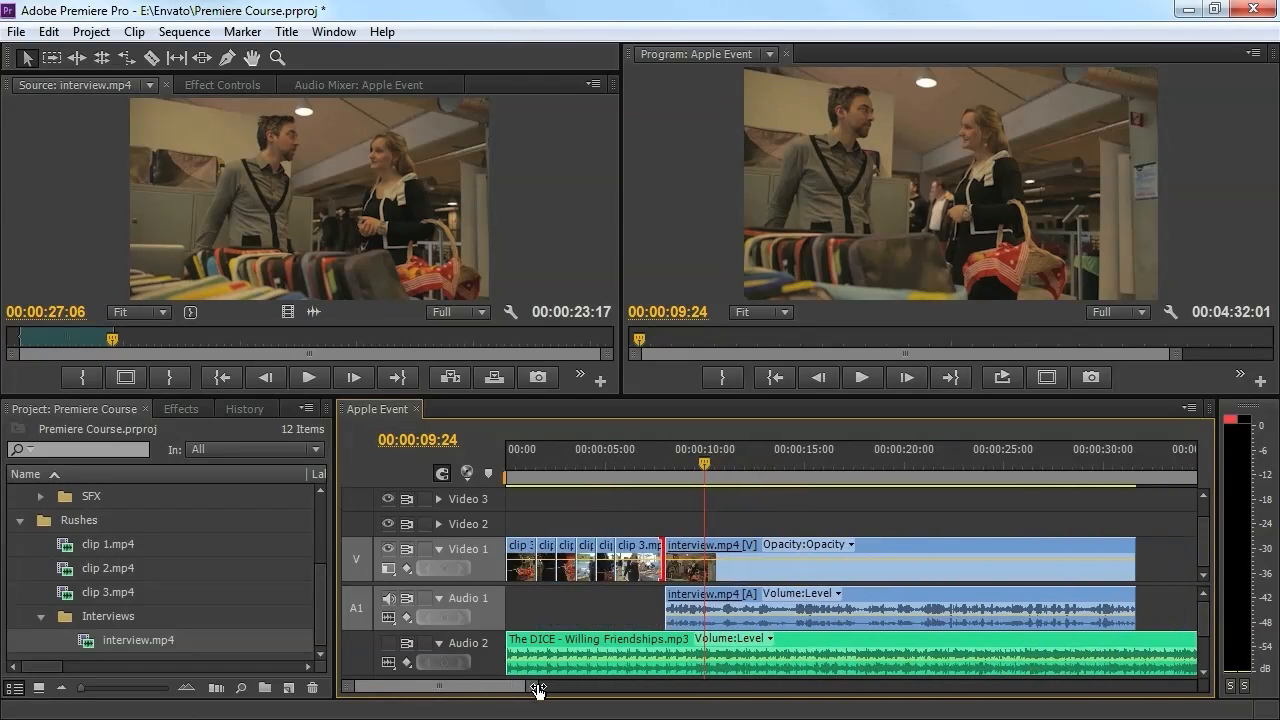
left_click(665, 471)
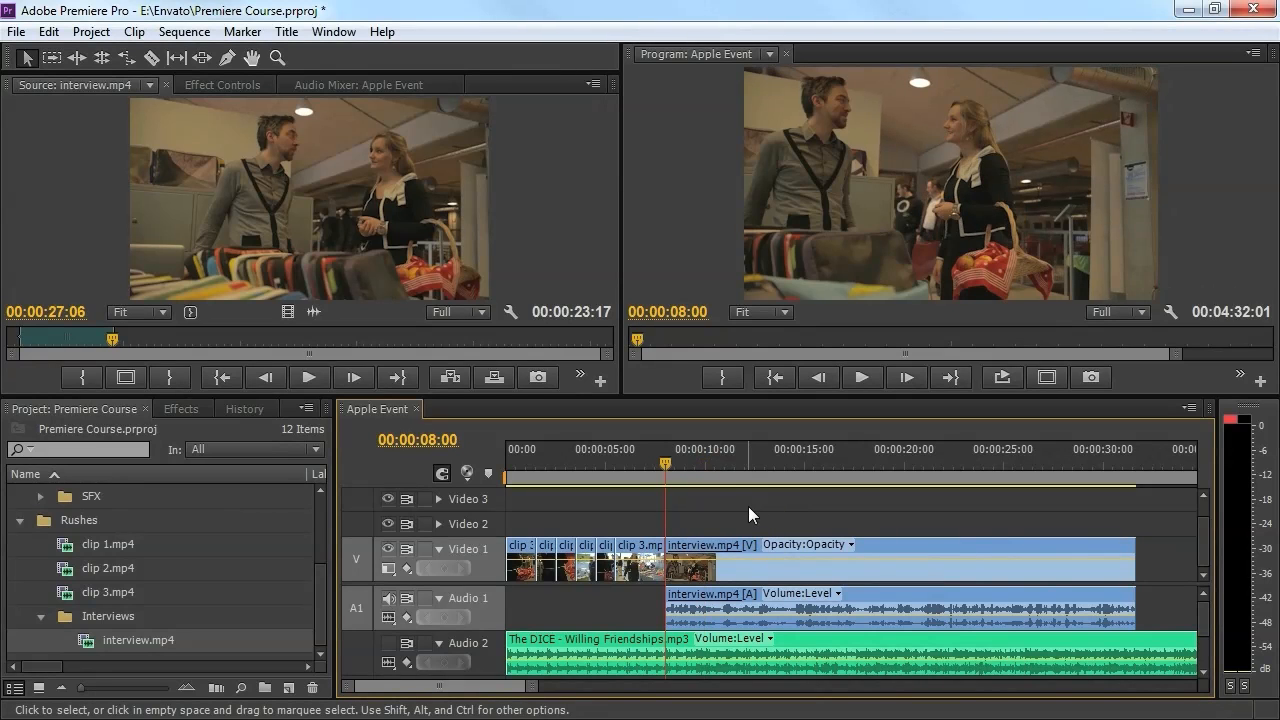
Play through the opening of the interview and split interview.mp4 with its audio at 00:00:10:19.
left_click_drag(723, 473, 716, 473)
key("space")
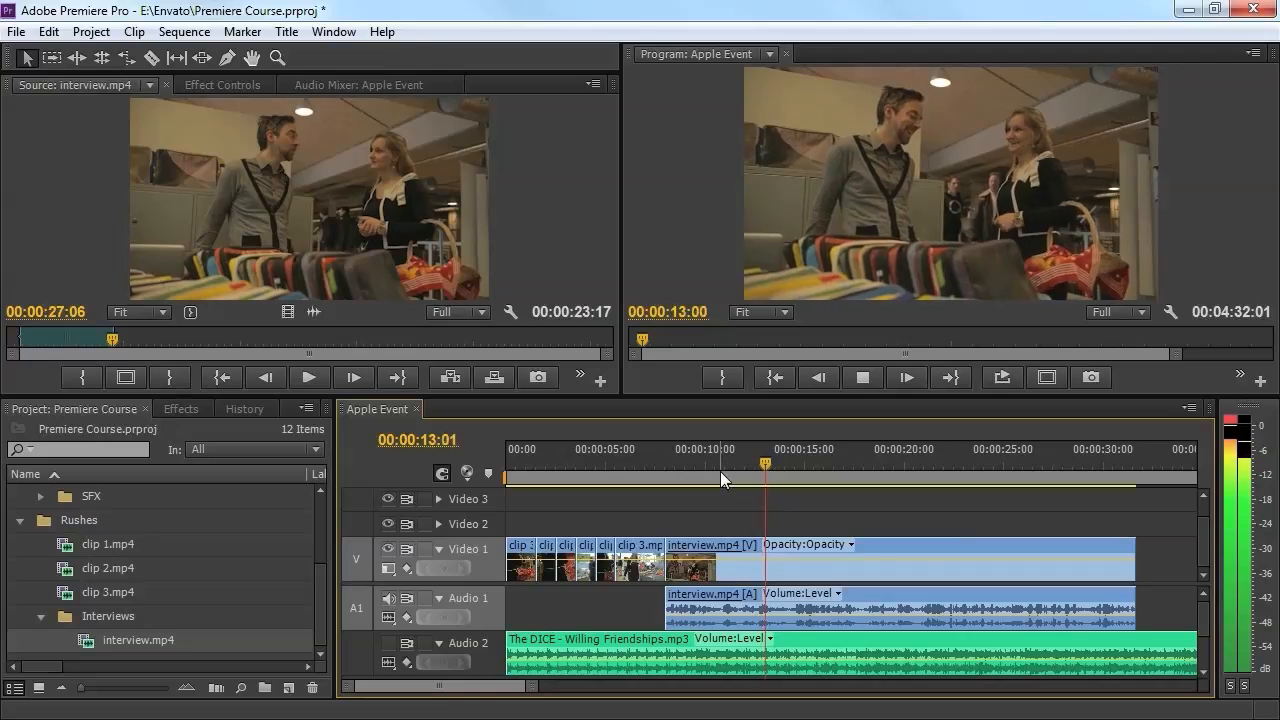
key("space")
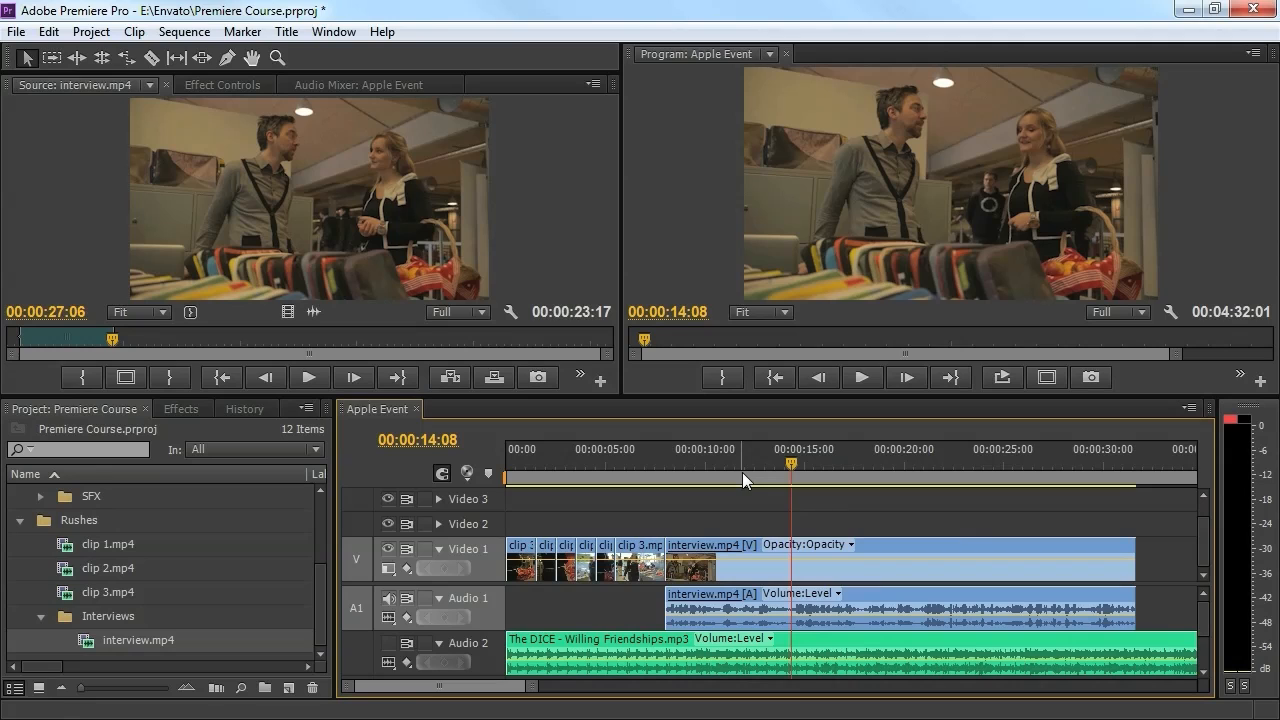
left_click_drag(750, 460, 667, 473)
key("space")
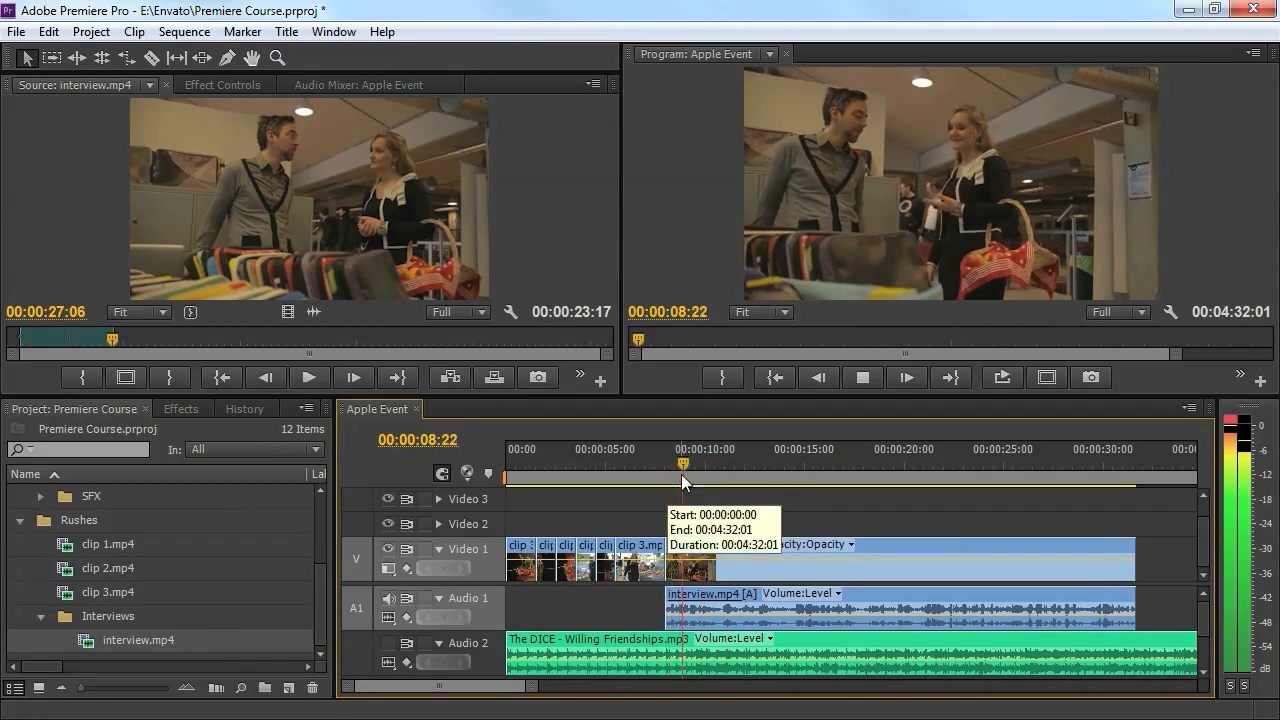
key("space")
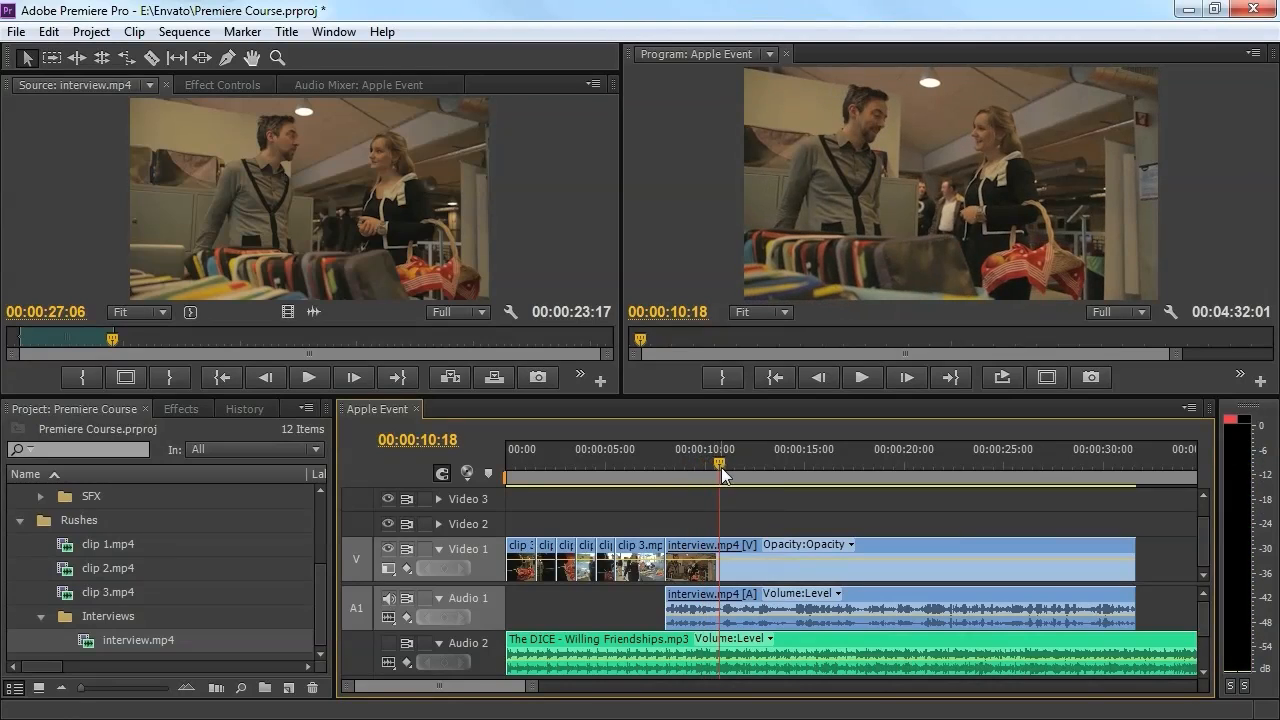
left_click(720, 463)
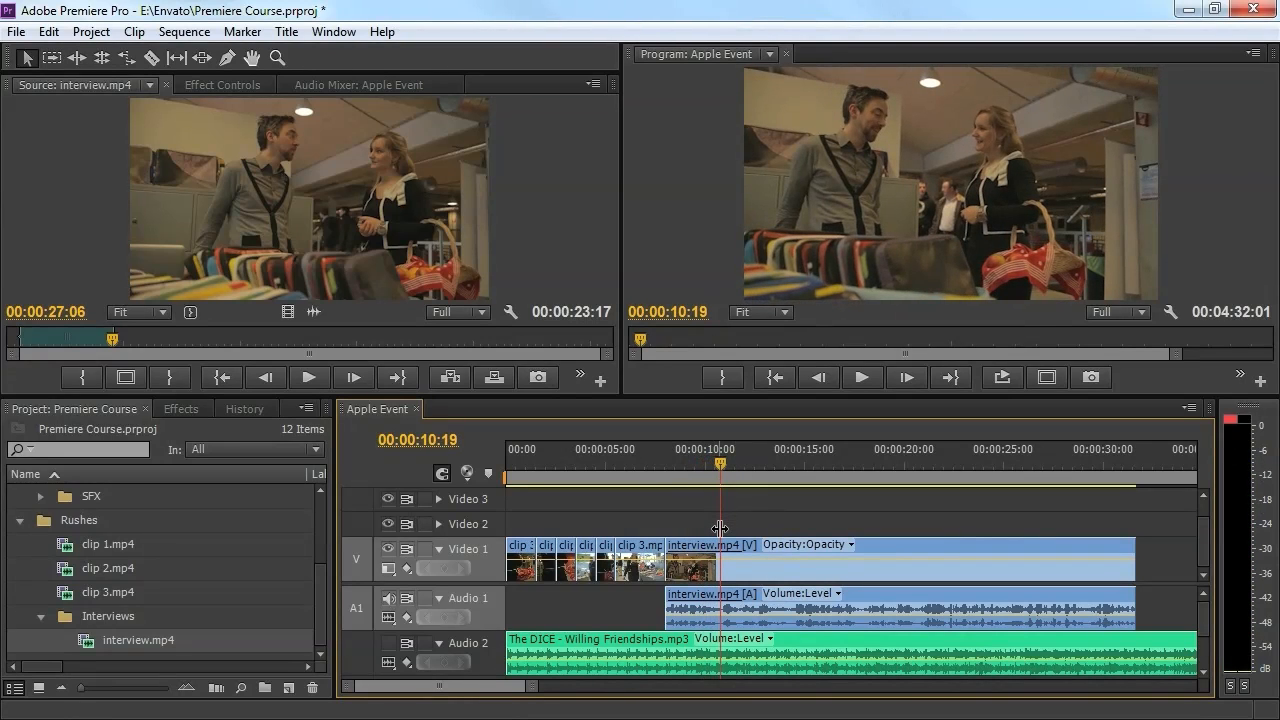
key("c")
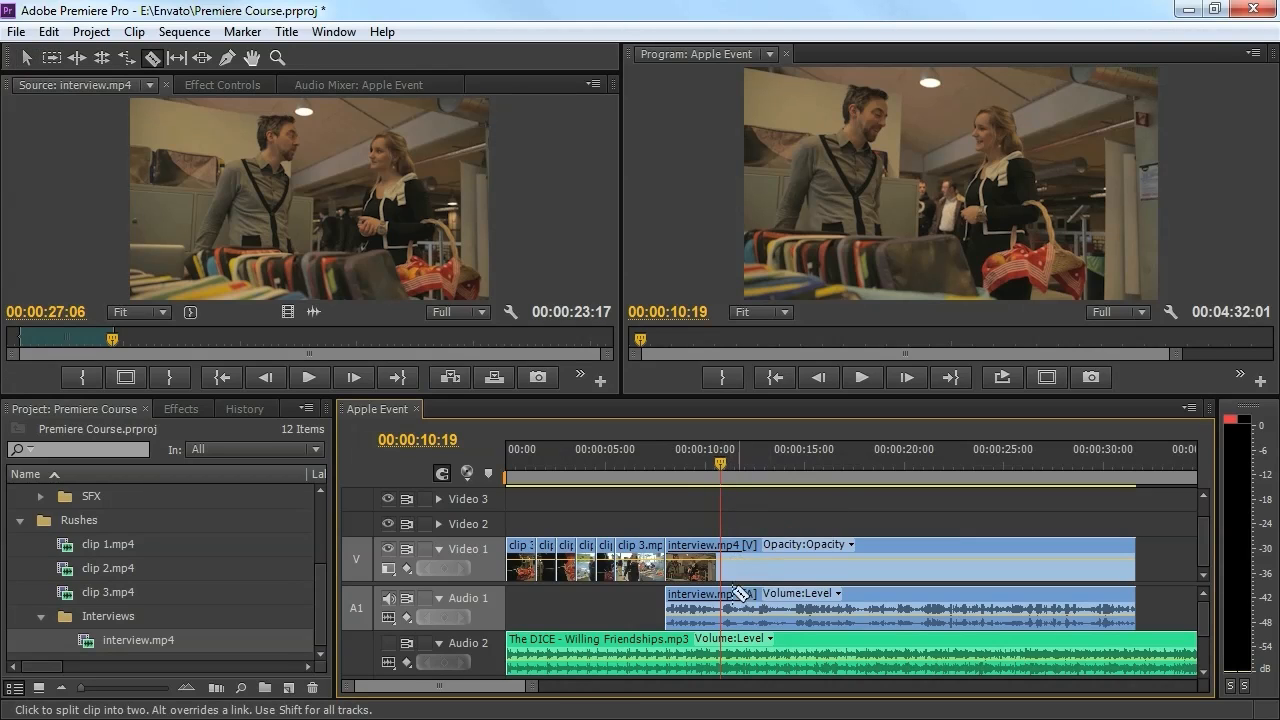
left_click(722, 551)
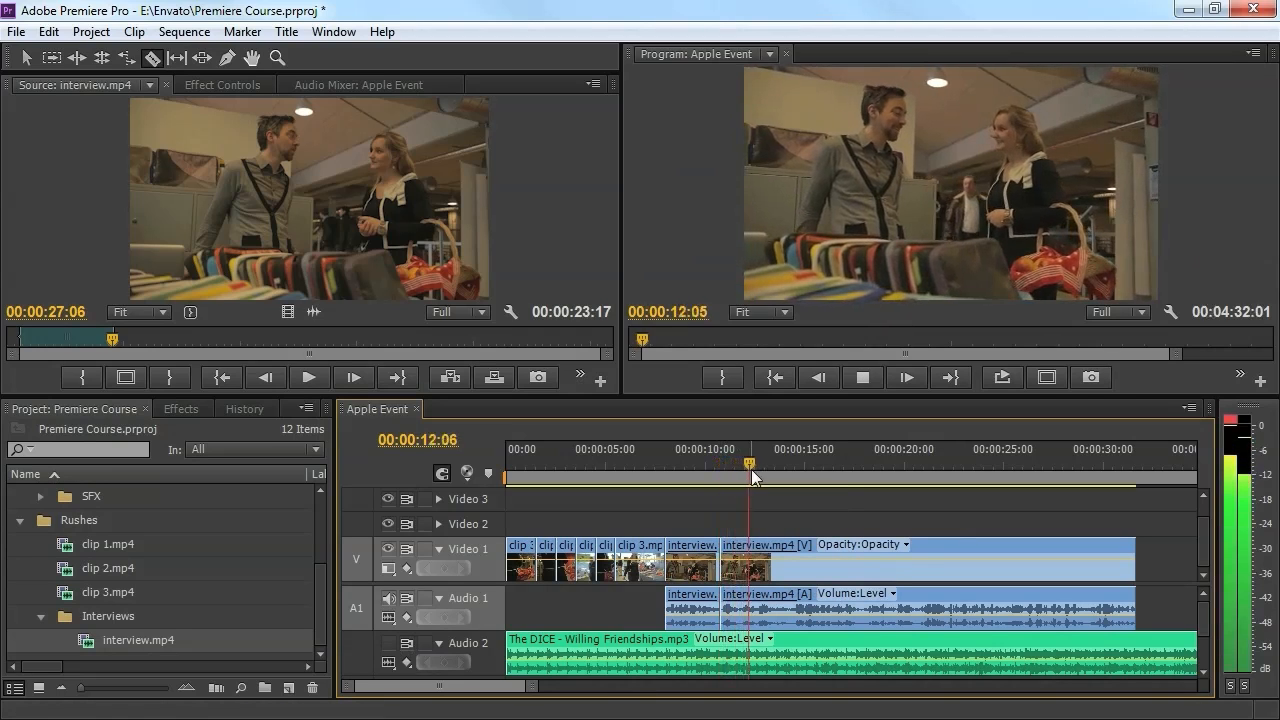
Split interview.mp4 again at 00:00:14:11 and ripple-delete the segment between the two cuts.
key("space")
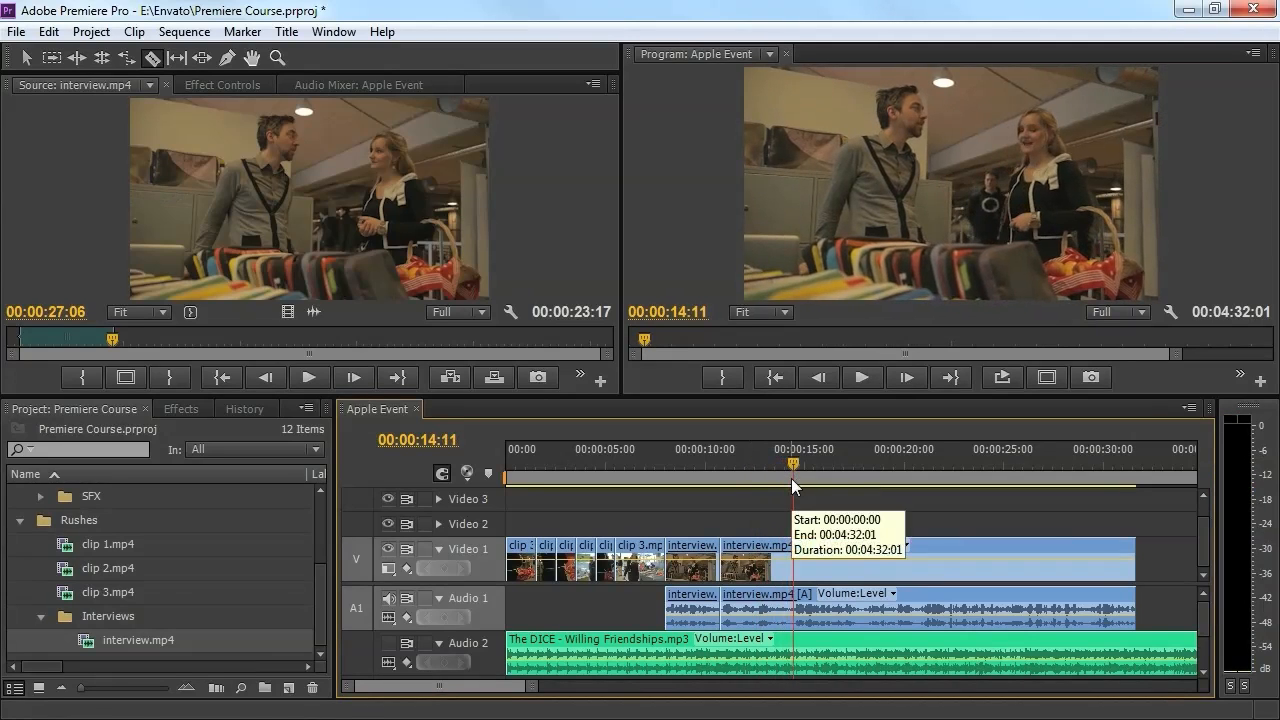
left_click(797, 546)
key("v")
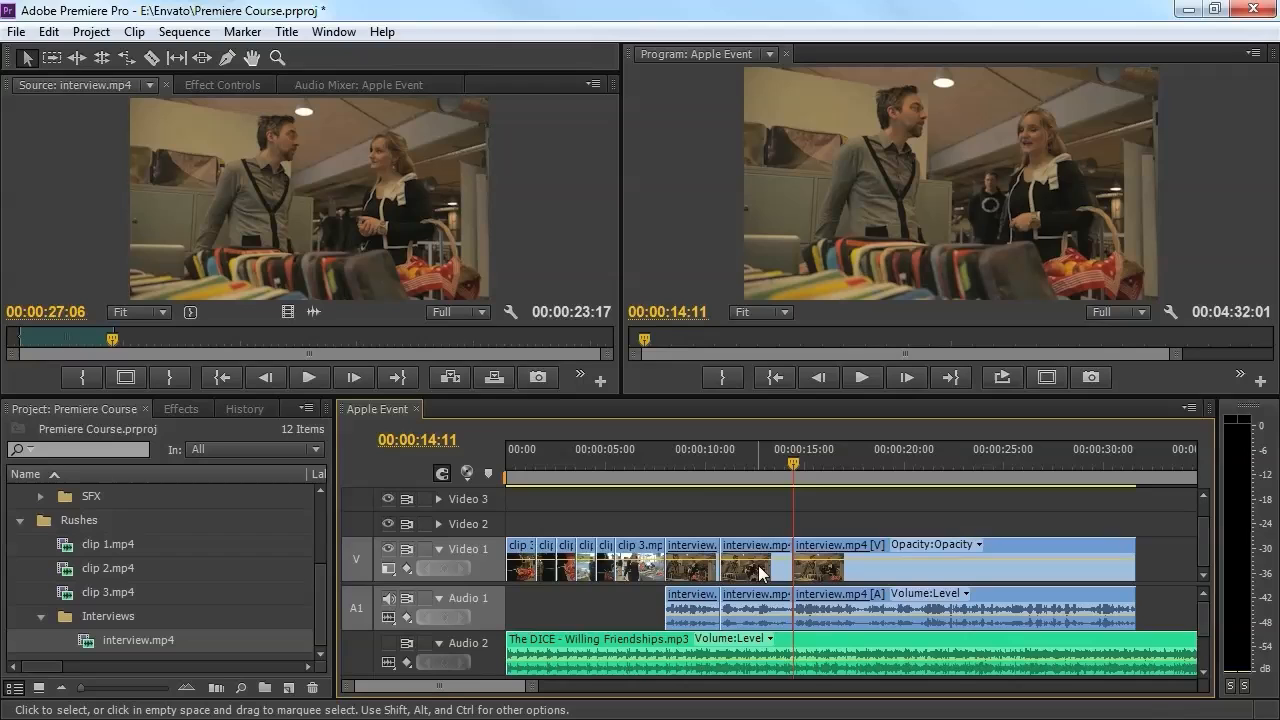
left_click(760, 570)
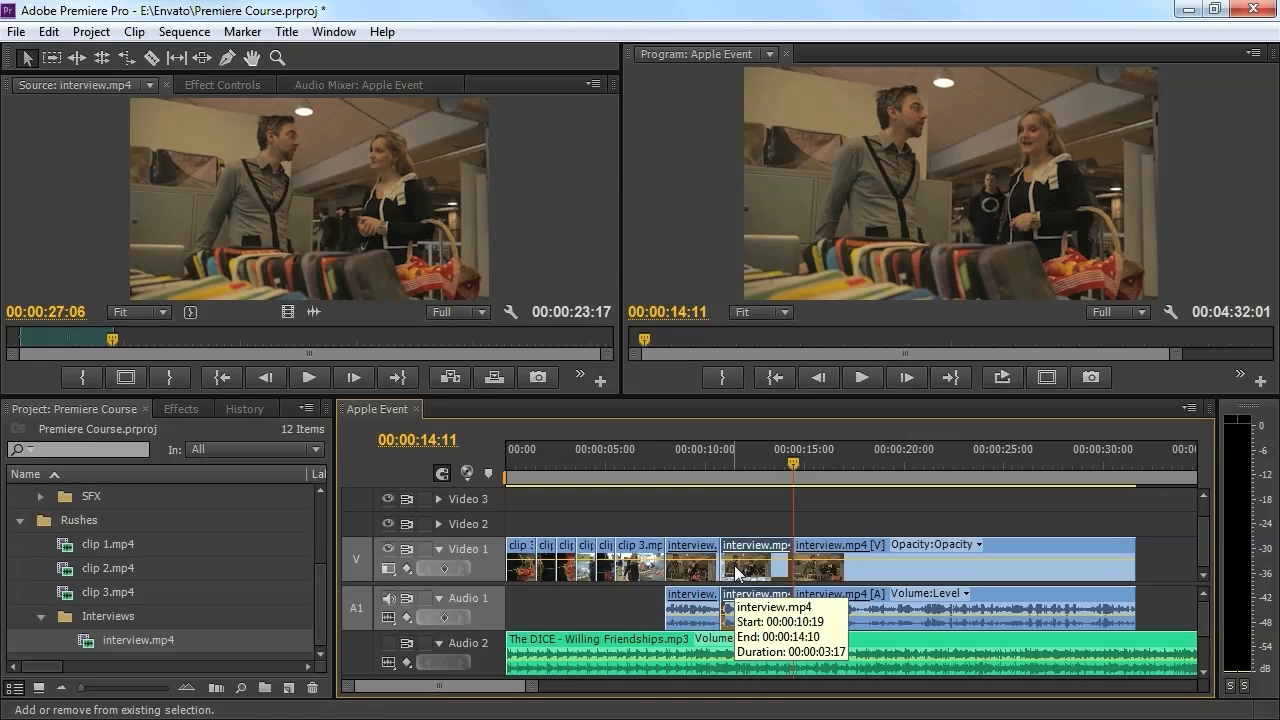
key("shift+Delete")
Play the later part of the interview from about 00:00:22:00 and split interview.mp4 at 00:00:21:04.
left_click_drag(717, 474, 950, 461)
key("space")
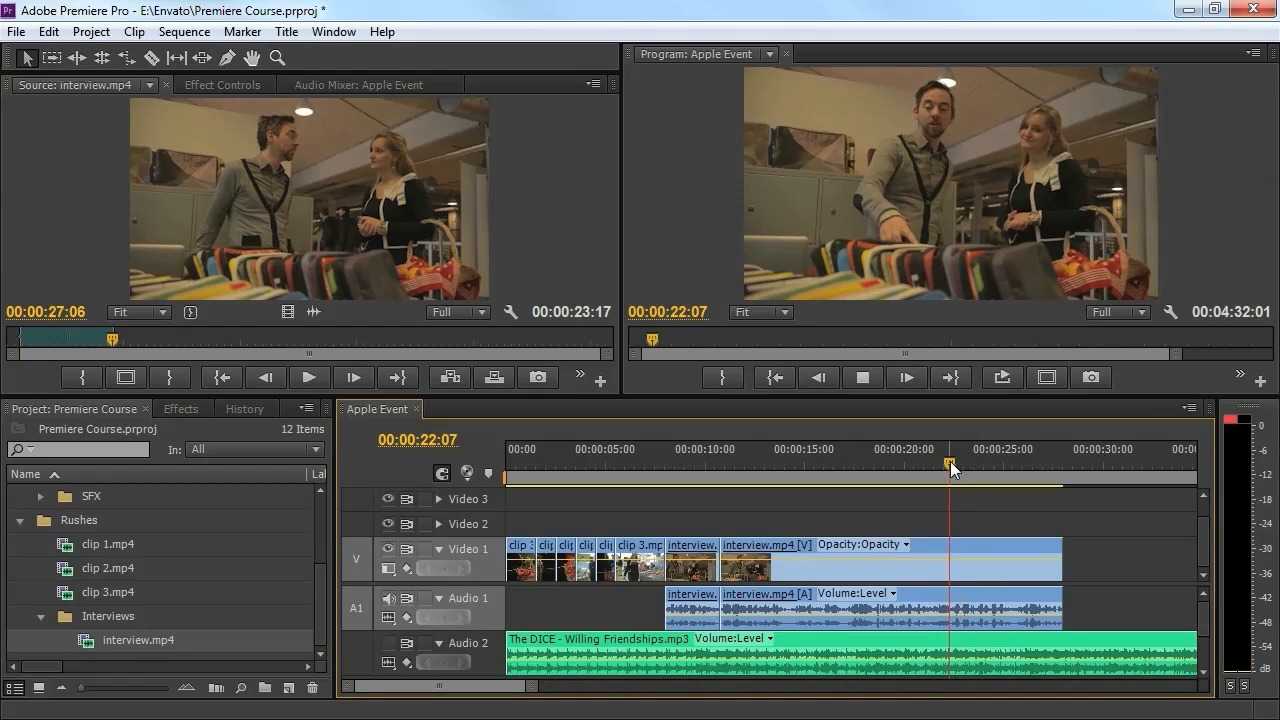
key("space")
key("space")
key("space")
key("space")
key("space")
left_click_drag(976, 465, 930, 464)
key("c")
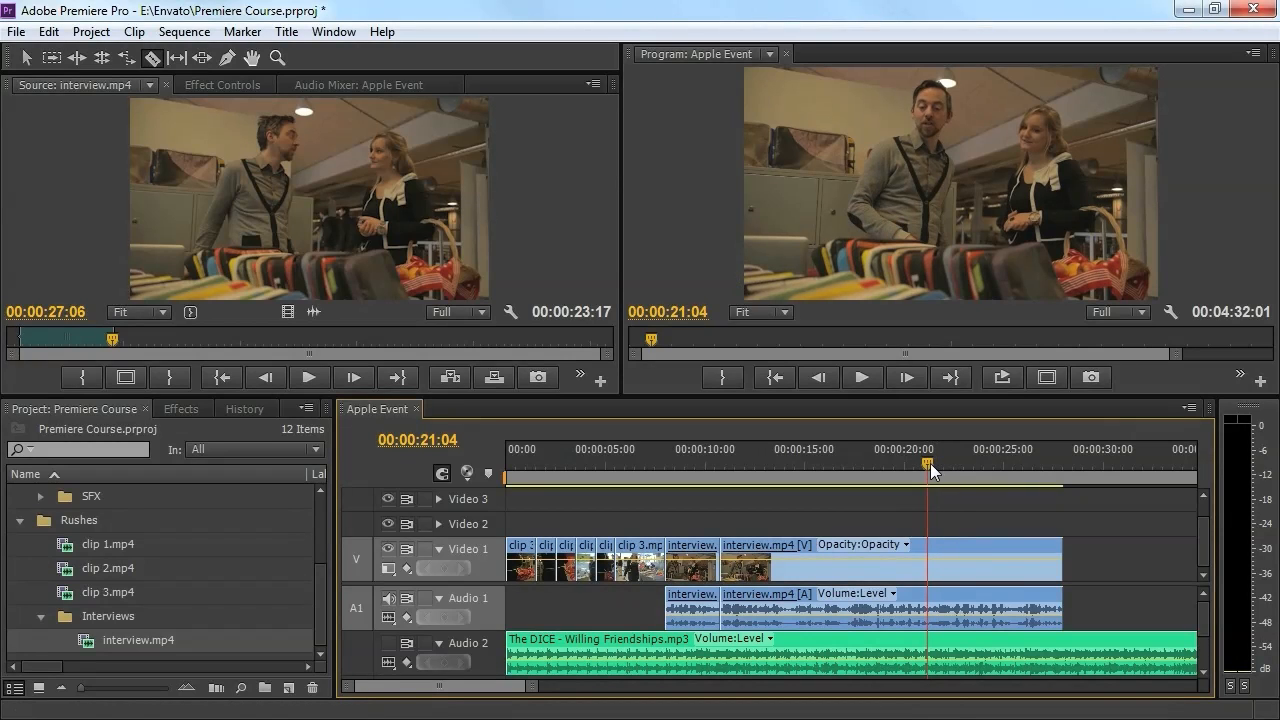
left_click(929, 557)
Split interview.mp4 at 00:00:22:05 and ripple-delete the short segment after the 00:00:21:04 cut.
key("space")
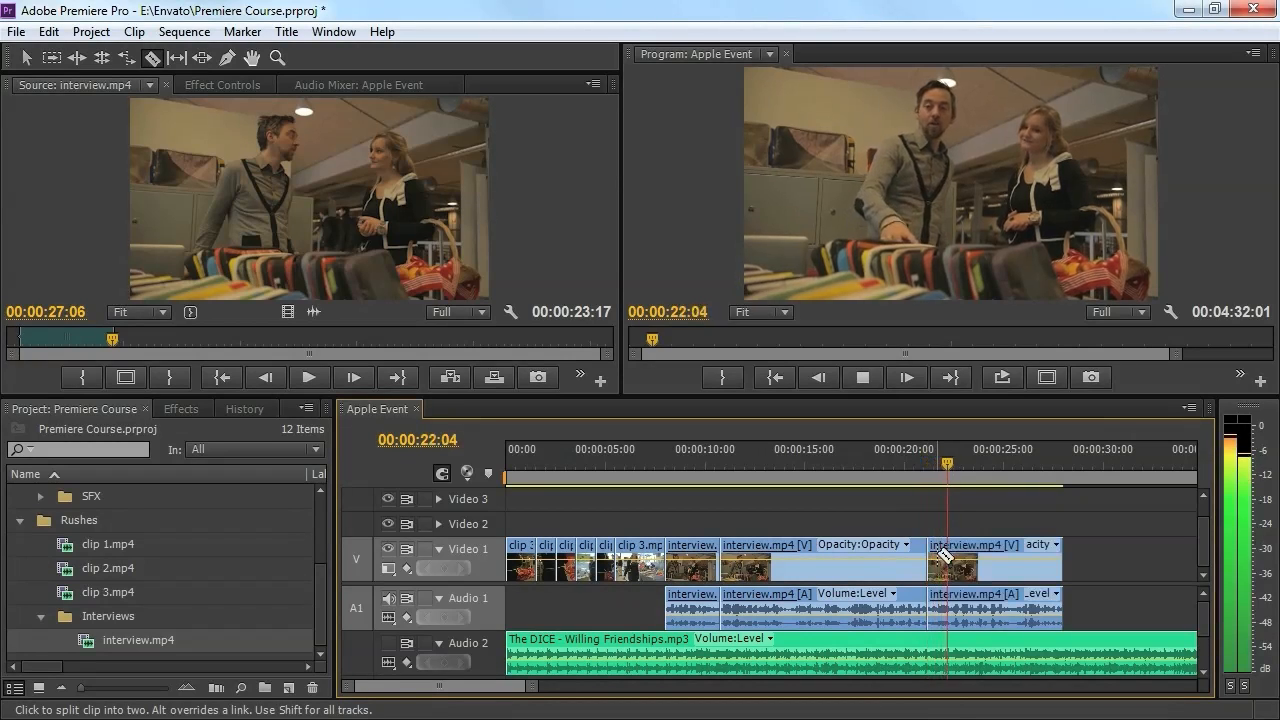
key("space")
key("Left")
key("Left")
key("Left")
key("Left")
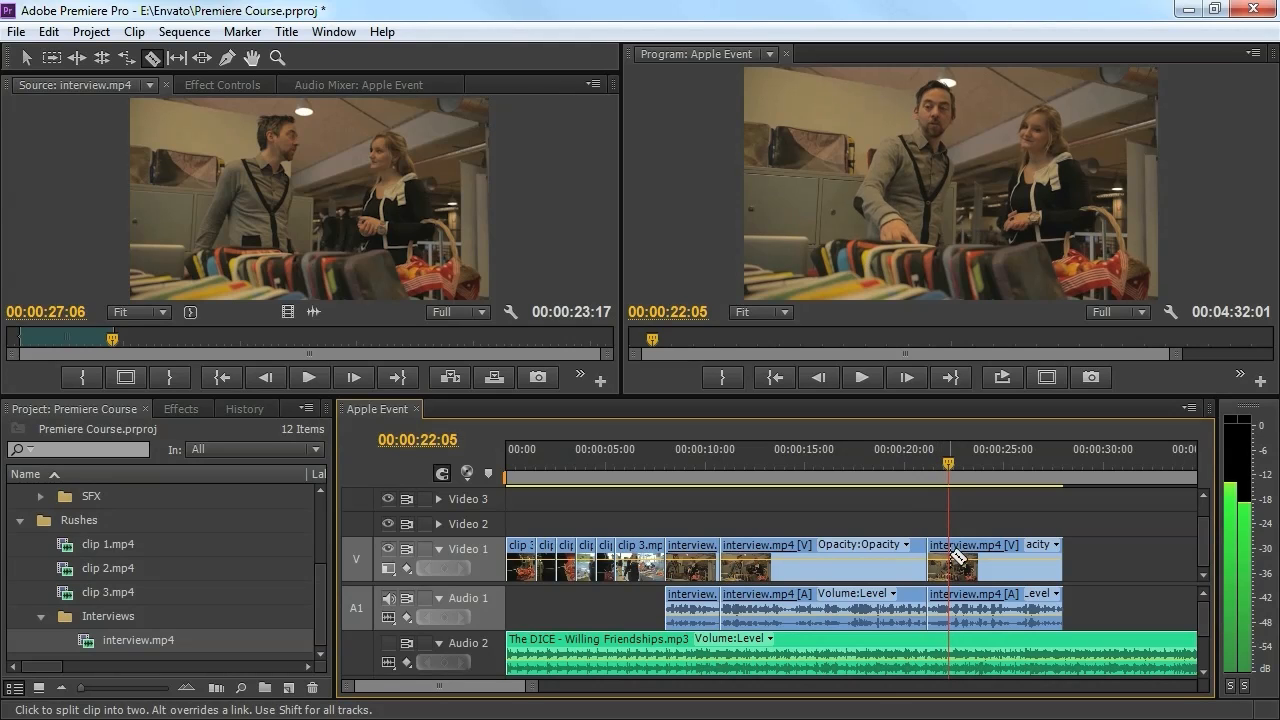
left_click(948, 556)
left_click_drag(932, 513, 938, 552)
key("shift+Delete")
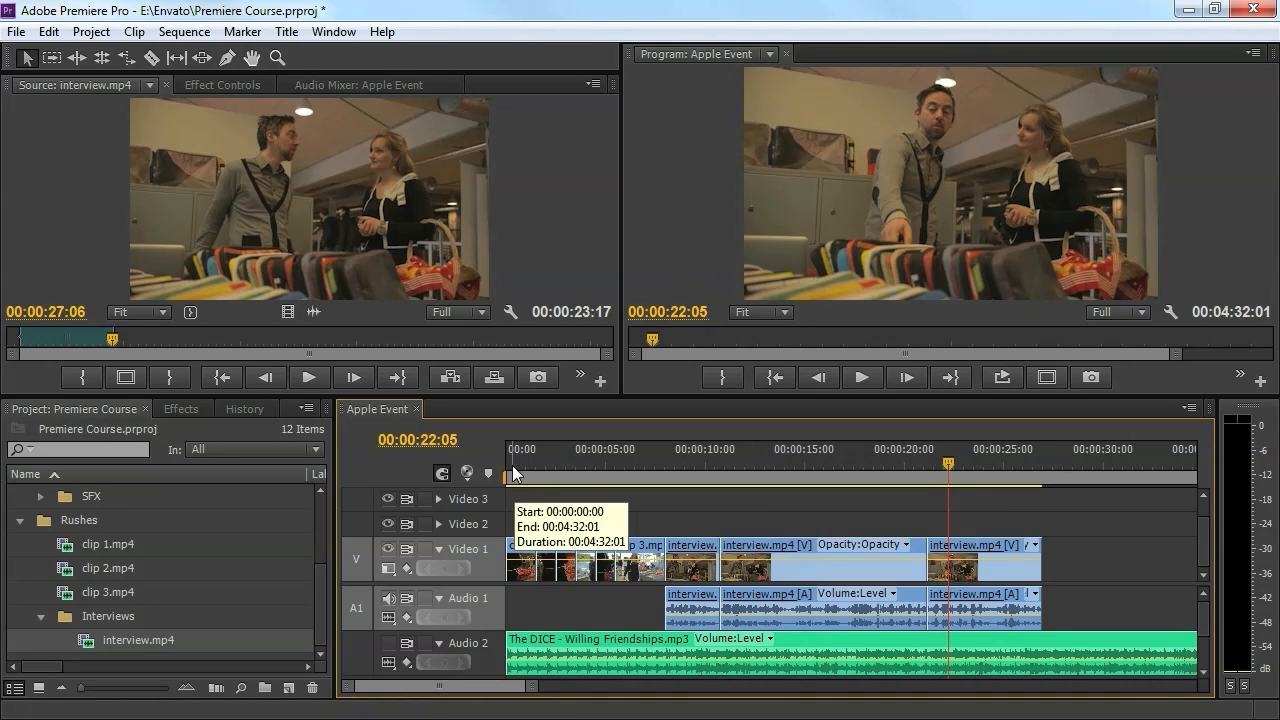
Open clip 3.mp4 as the source, preview it around 00:01:43:22, and mark a new In point shortly after 00:01:41:22.
double_click(60, 595)
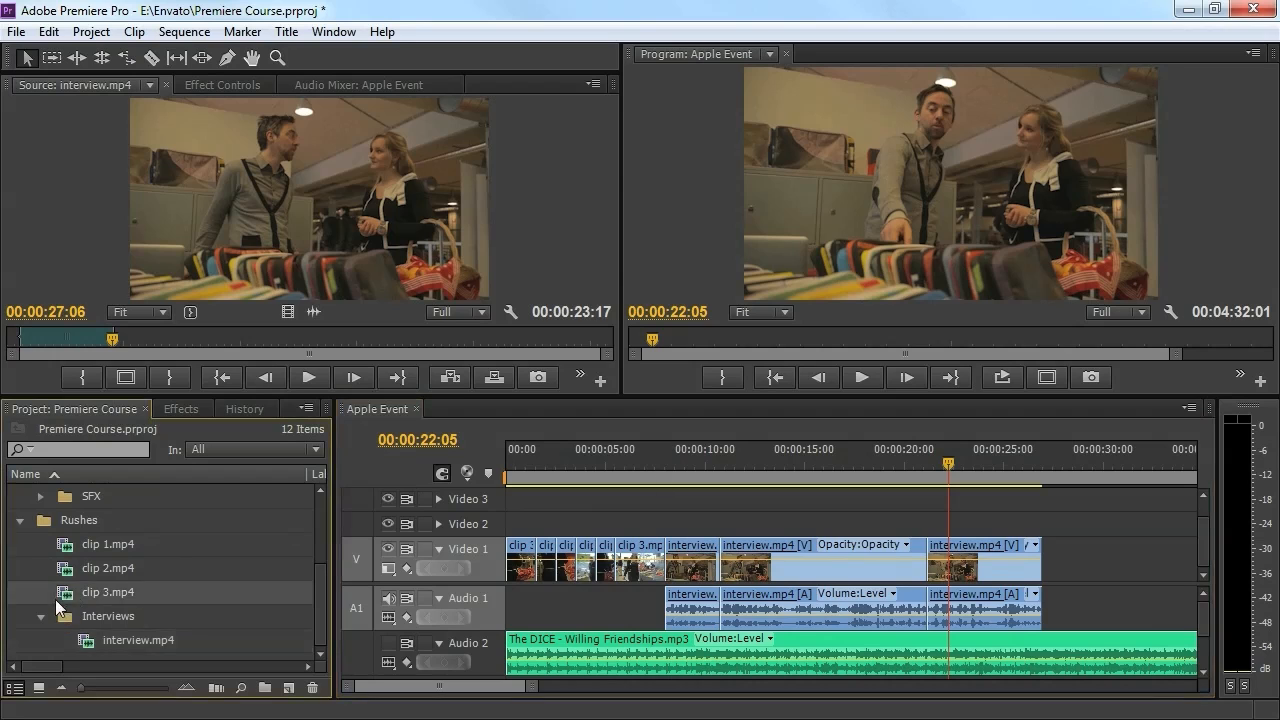
left_click_drag(445, 338, 507, 341)
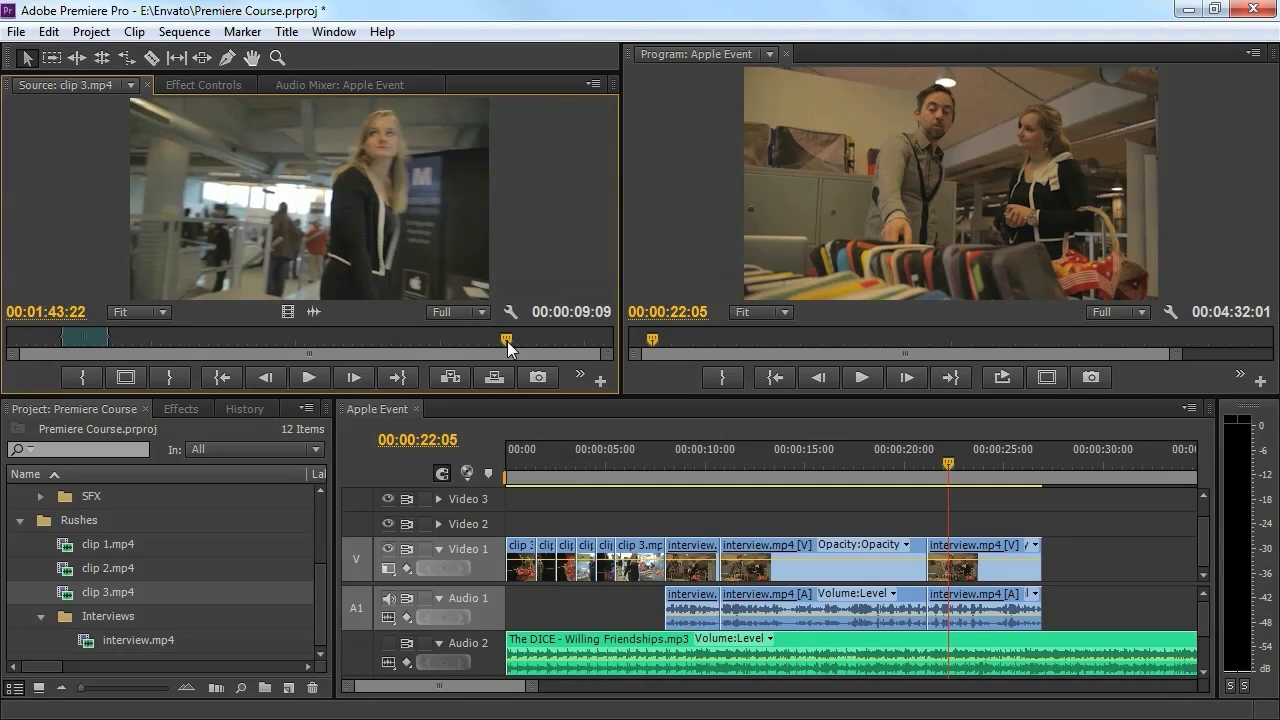
key("space")
key("space")
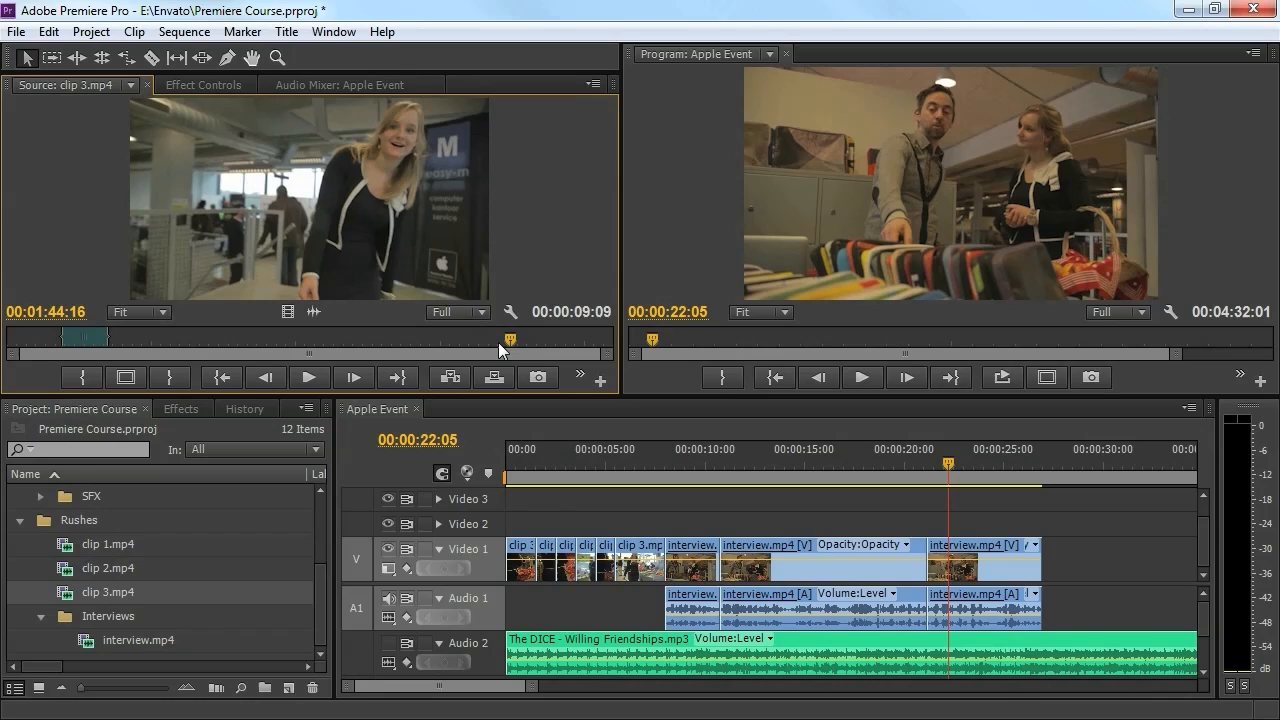
mouse_move(498, 342)
left_mouse_down()
mouse_move(516, 350)
mouse_move(498, 345)
left_mouse_up()
key("space")
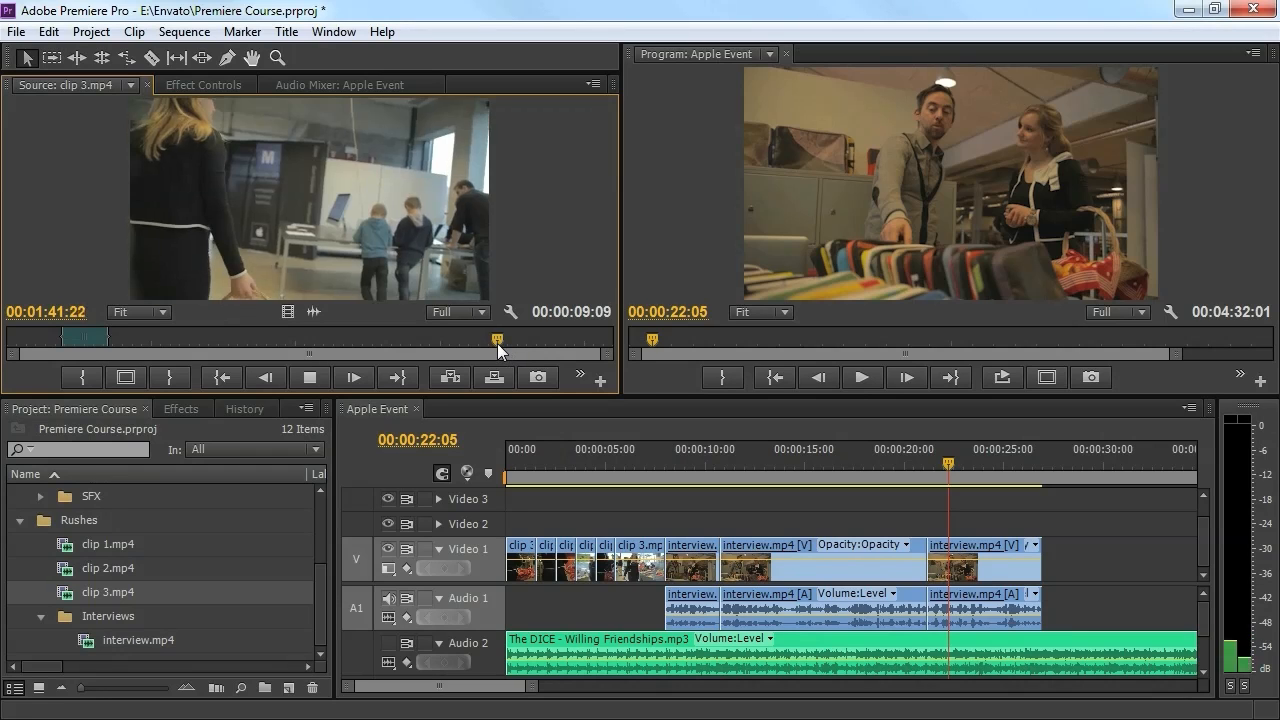
key("i")
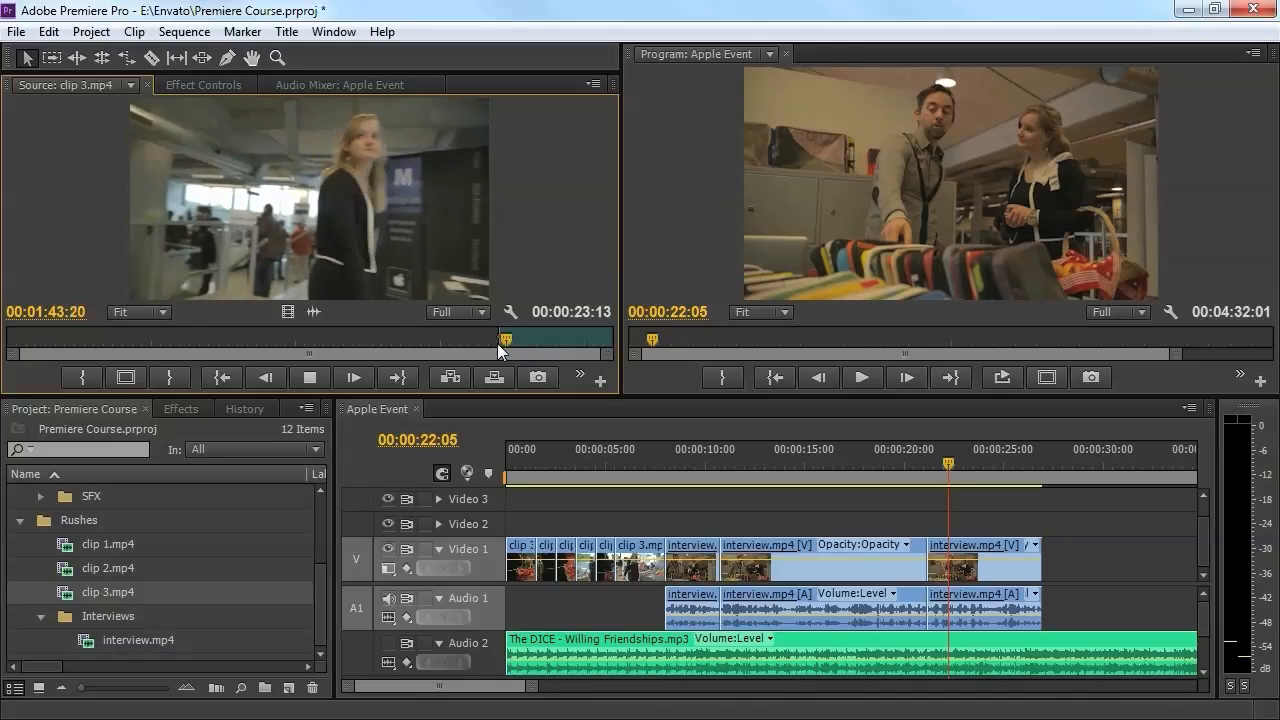
key("space")
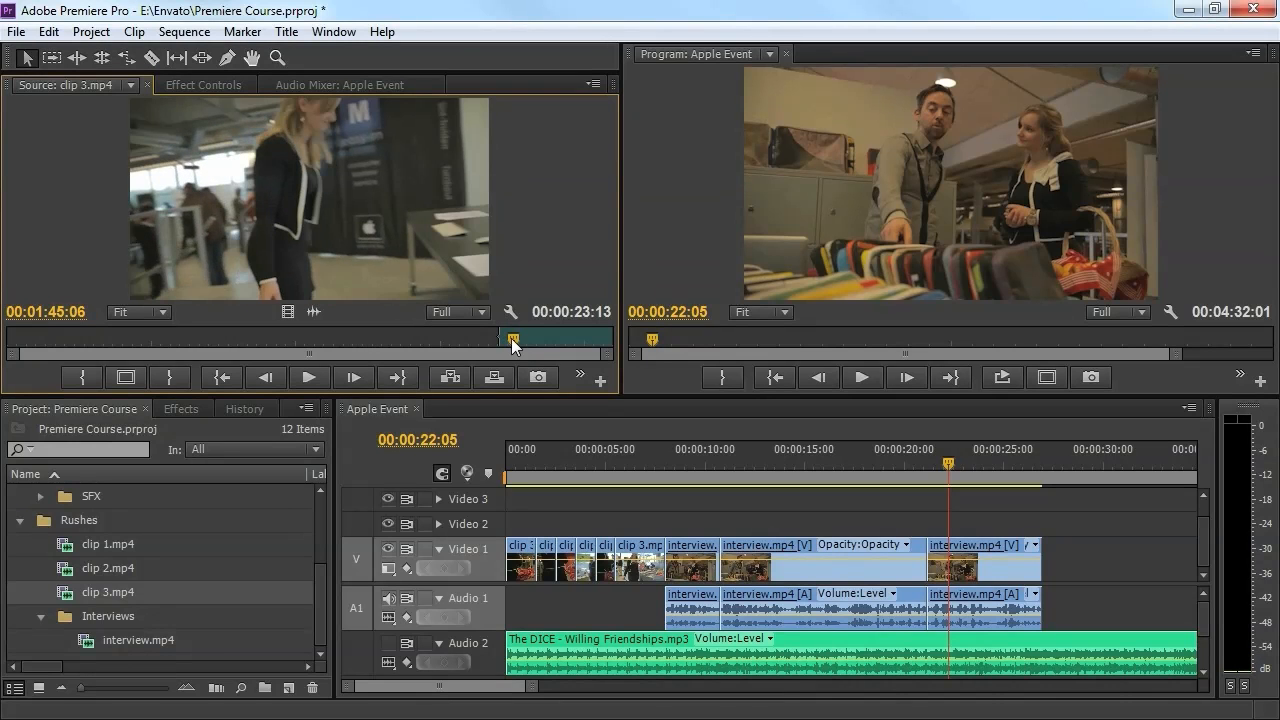
Set the Out point of clip 3.mp4 at 00:01:46:05 for a 00:00:03:21 section and scrub through it.
left_click_drag(510, 345, 500, 345)
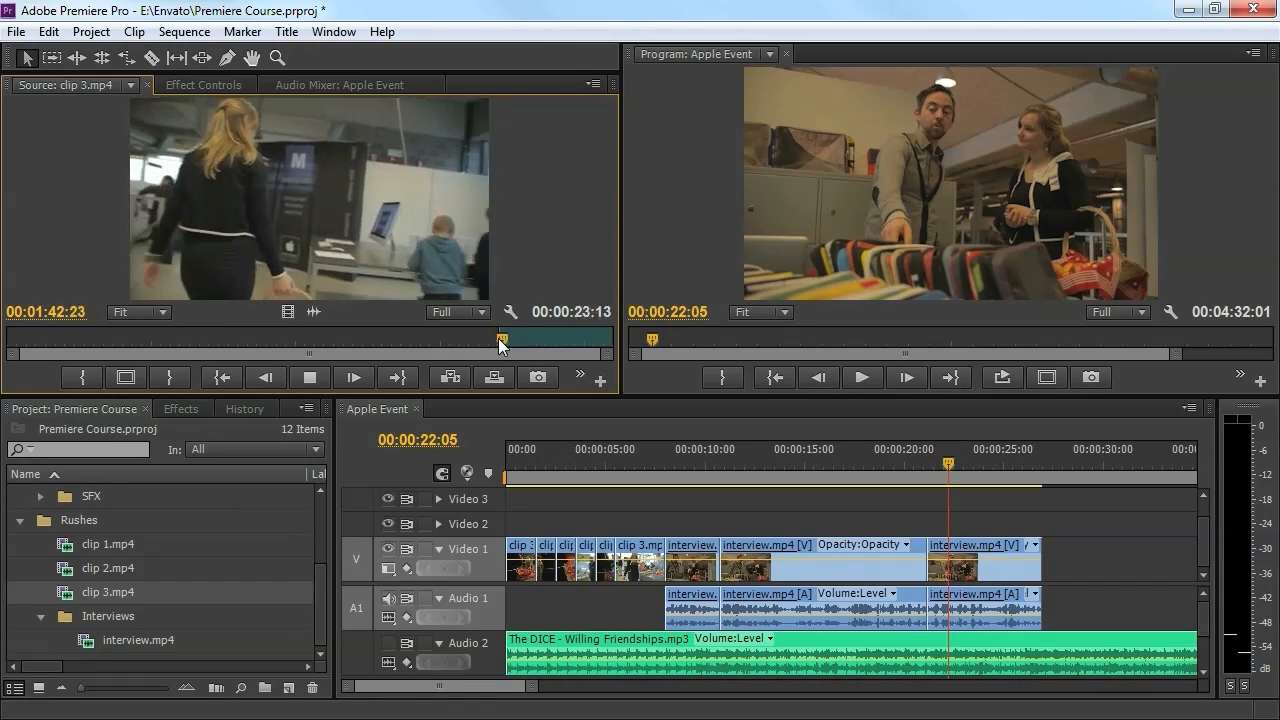
key("space")
key("o")
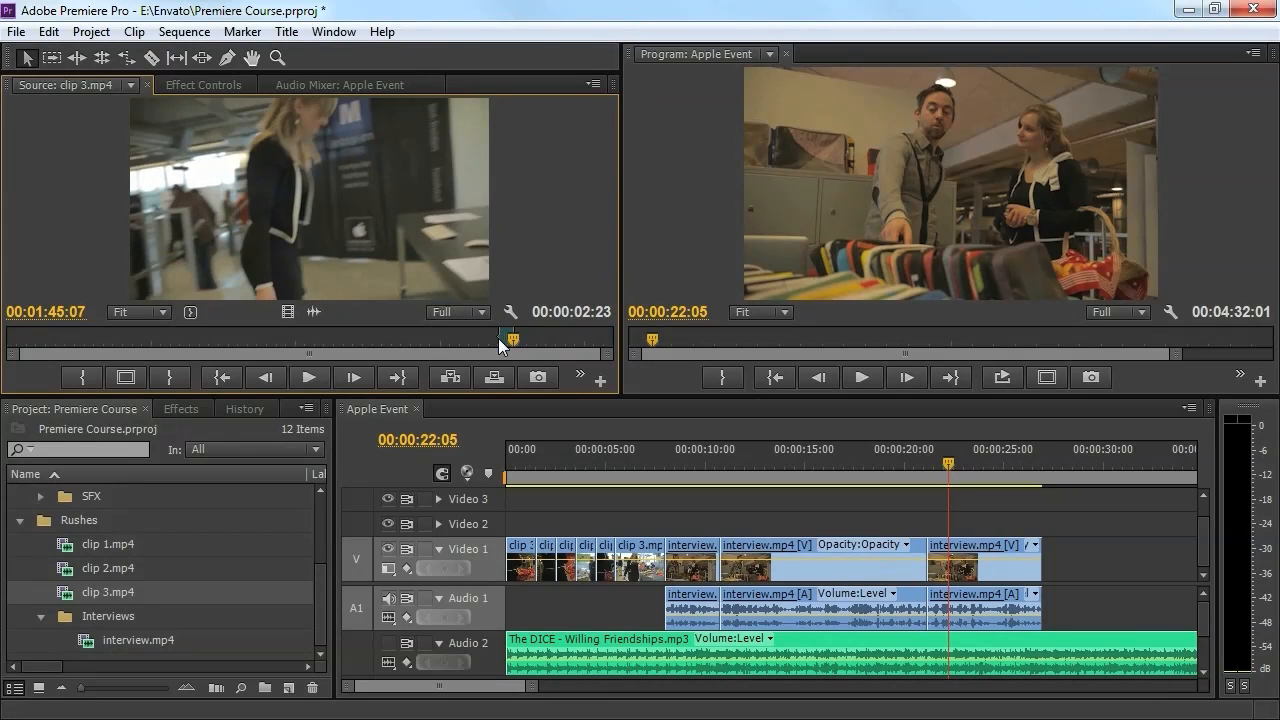
key("space")
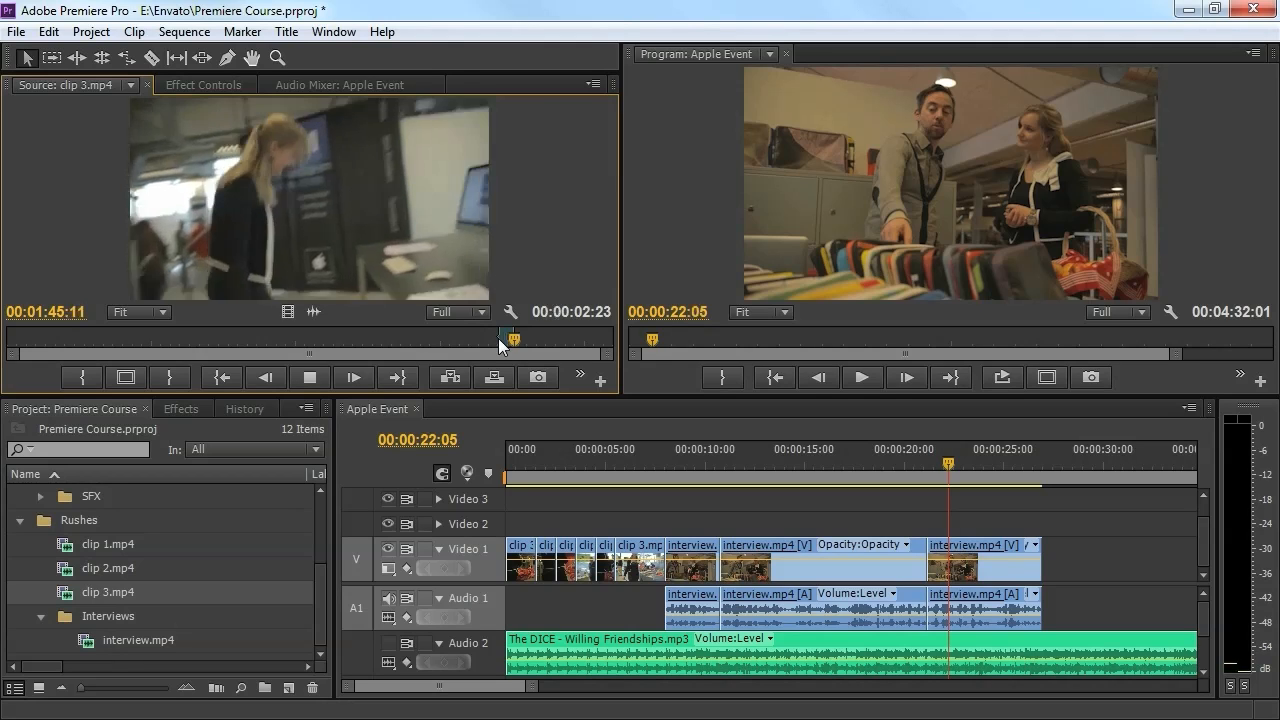
key("o")
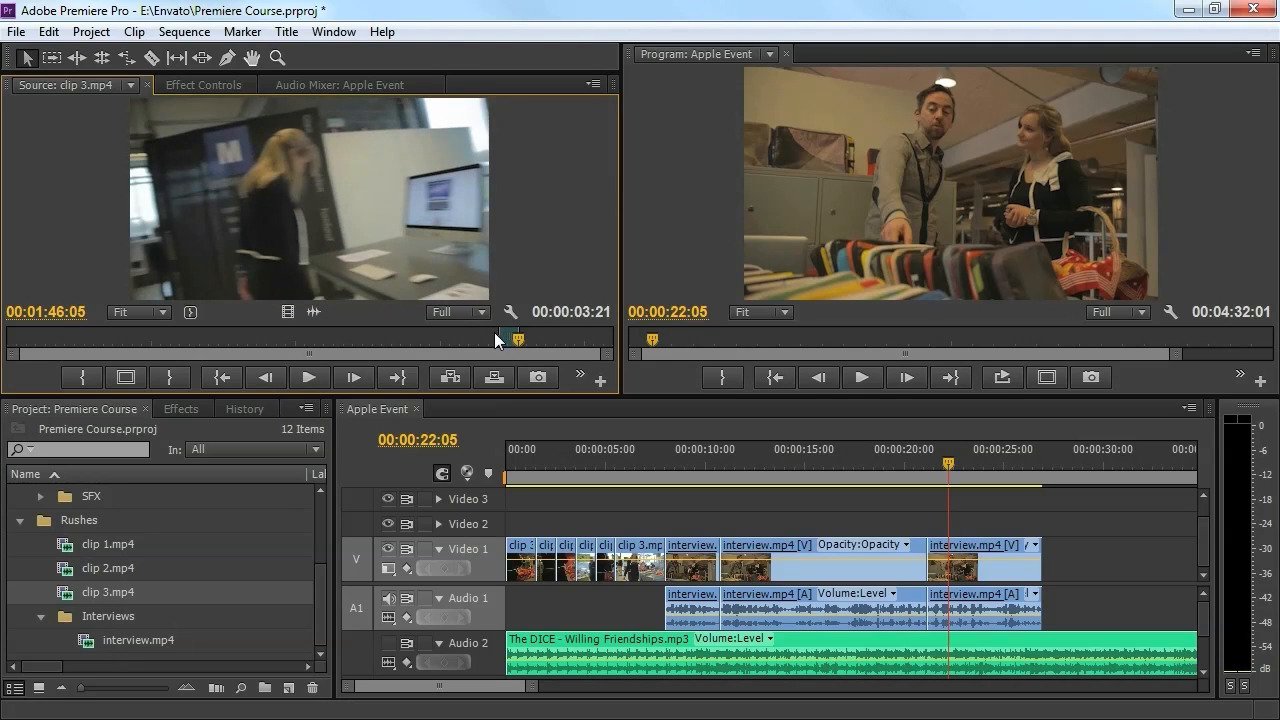
left_click_drag(520, 339, 510, 346)
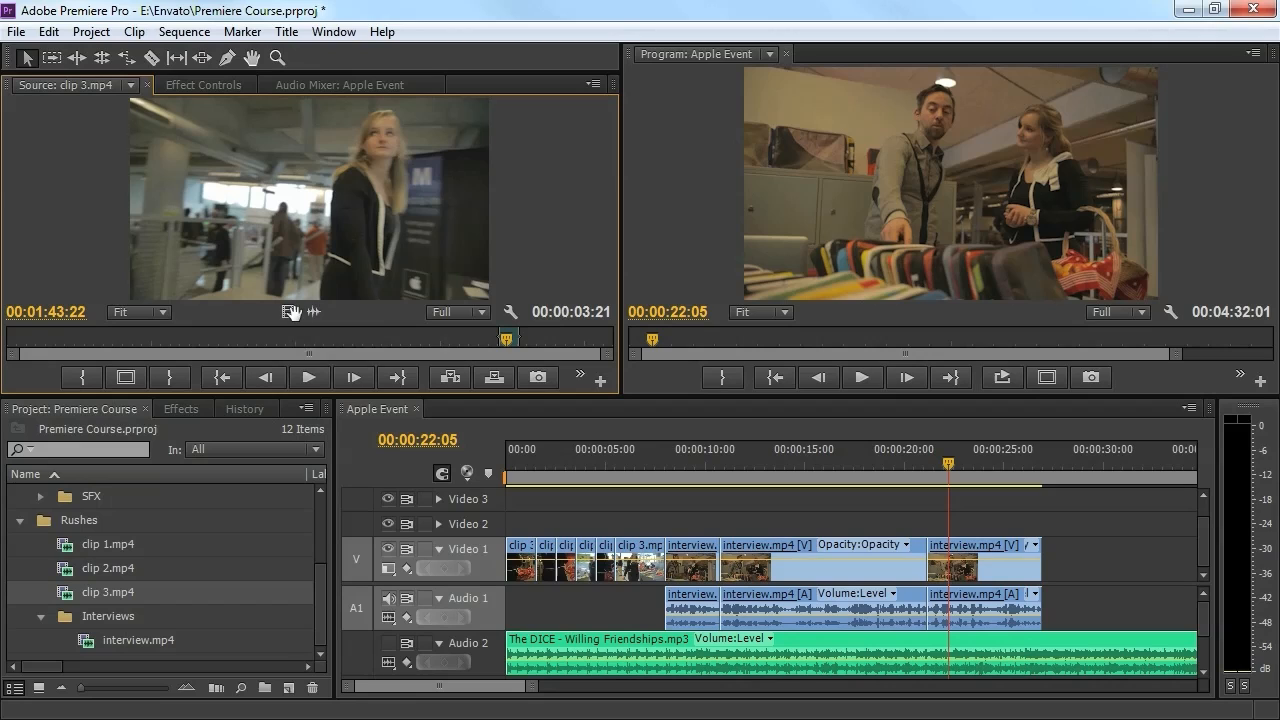
Place only the video of the marked clip 3.mp4 section on Video 1 directly after the last interview.mp4 segment and scrub its start.
left_click_drag(860, 447, 1053, 558)
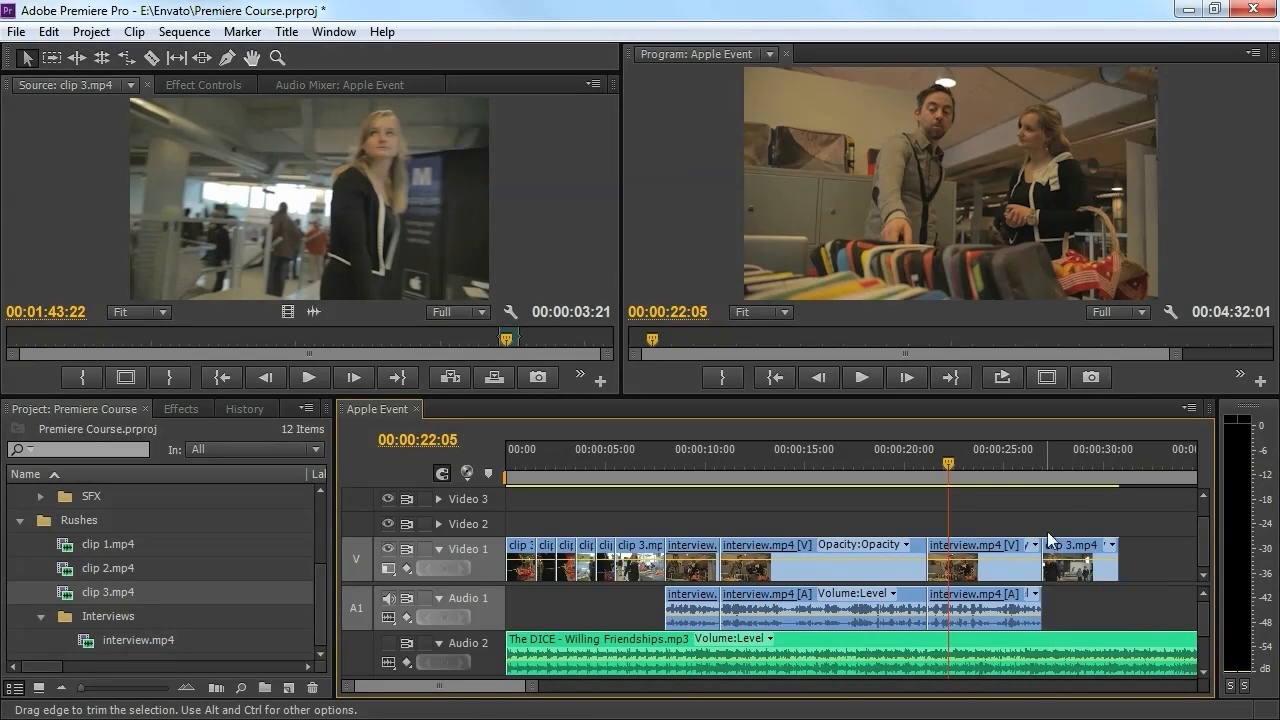
left_click(1052, 465)
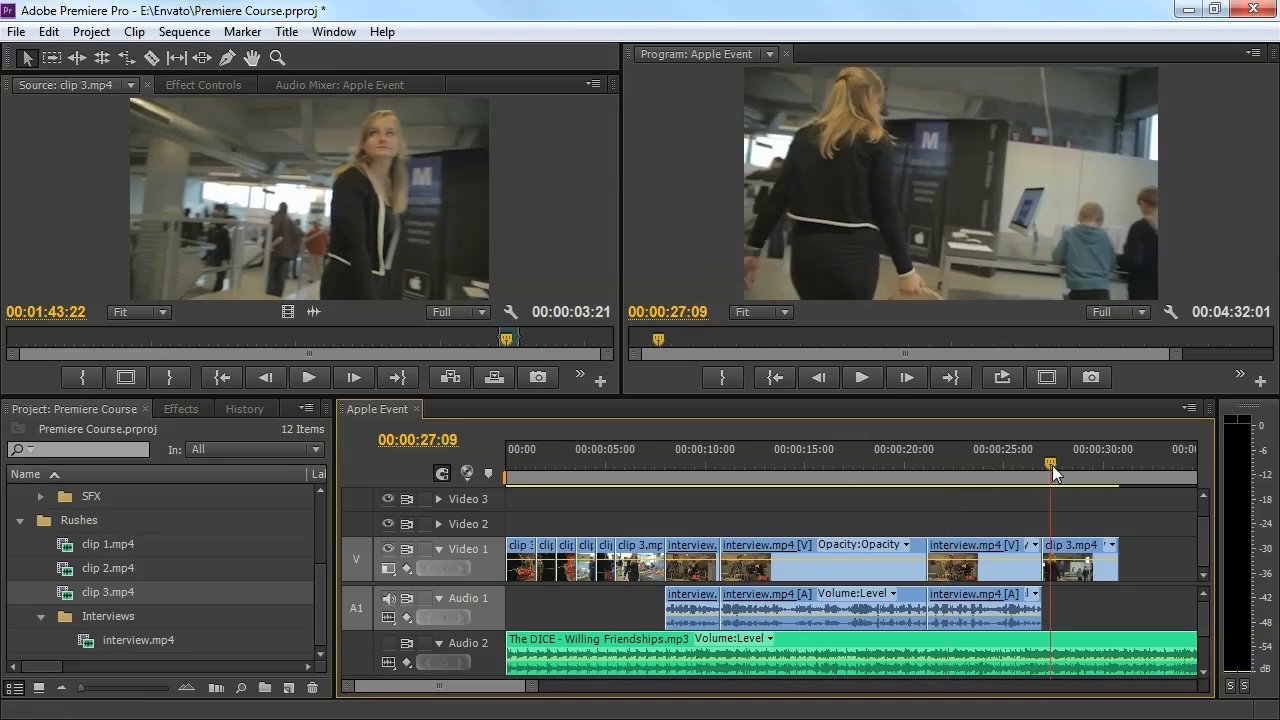
mouse_move(1071, 467)
left_mouse_down()
mouse_move(1099, 473)
mouse_move(1060, 475)
left_mouse_up()
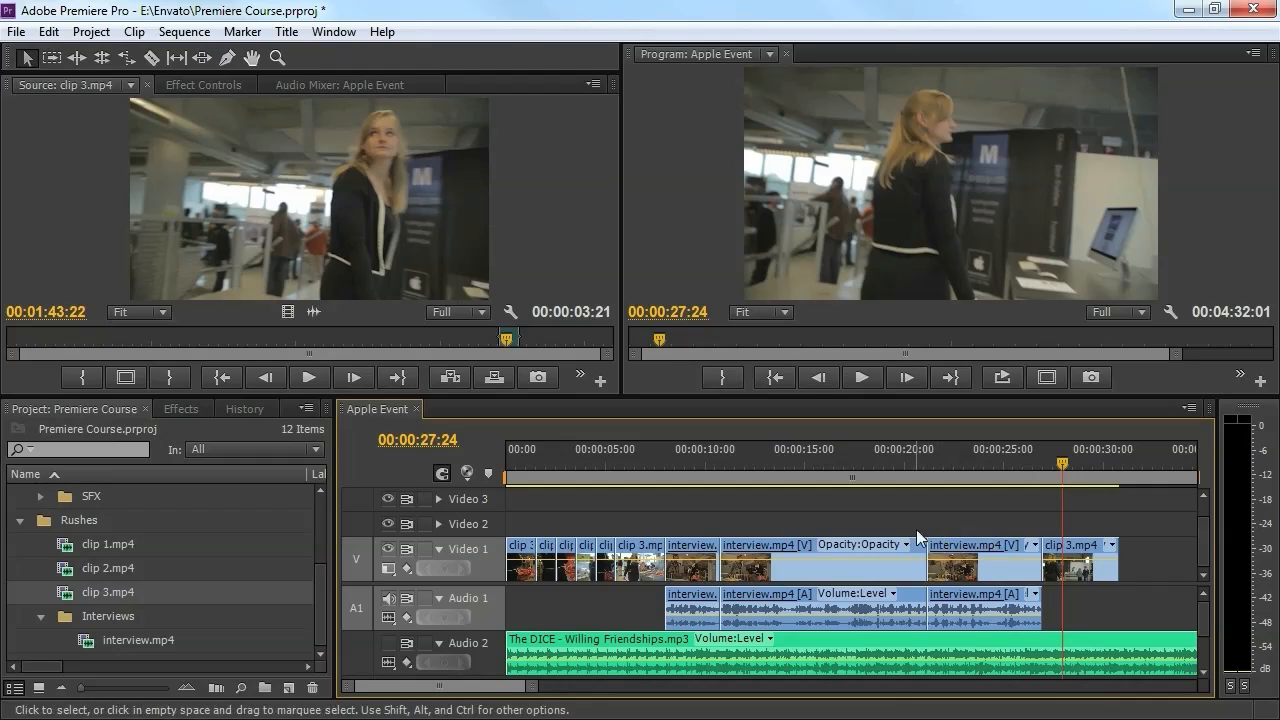
Review the jump cuts in the interview segments and park the playhead at 00:00:21:16.
left_click_drag(919, 468, 935, 467)
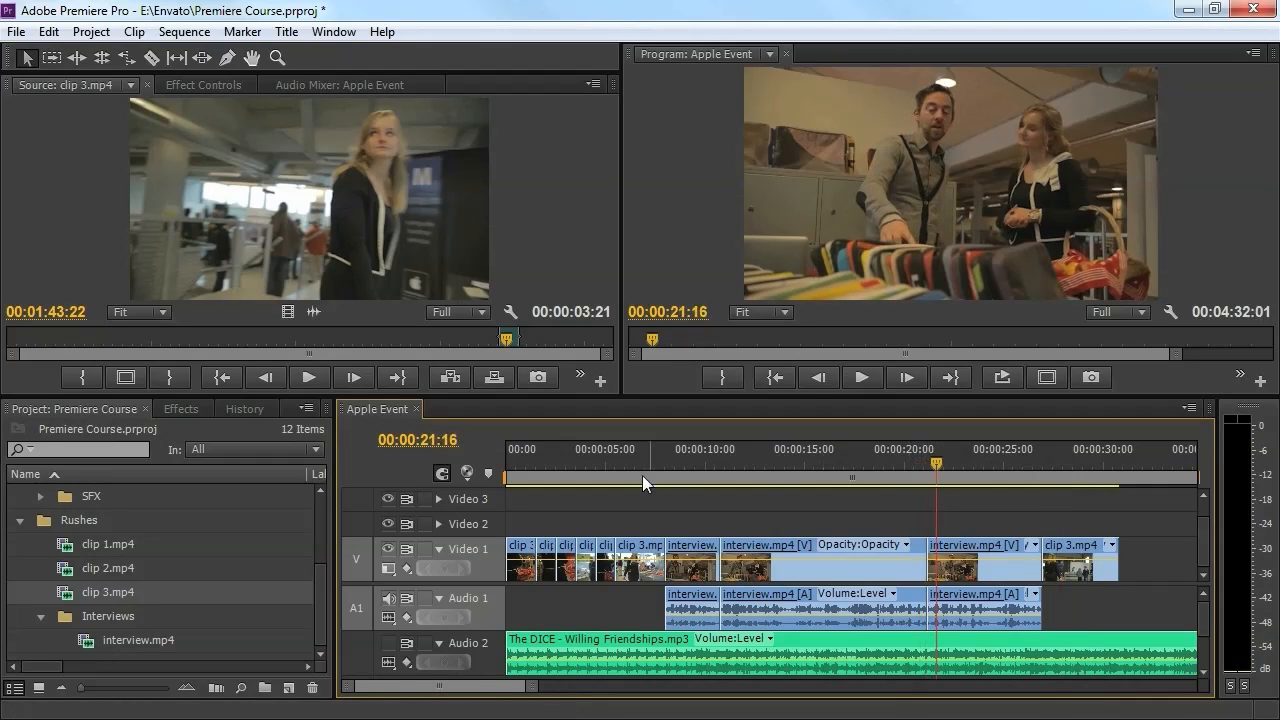
left_click(710, 462)
key("space")
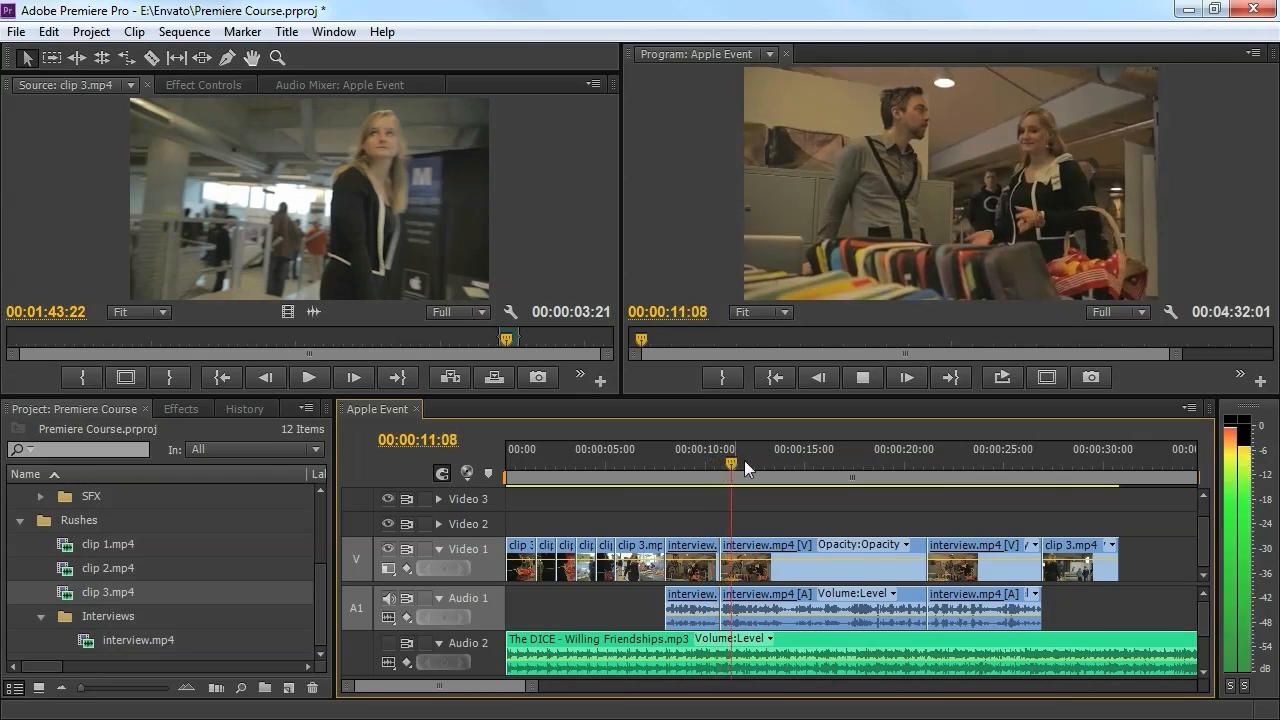
left_click(918, 463)
key("space")
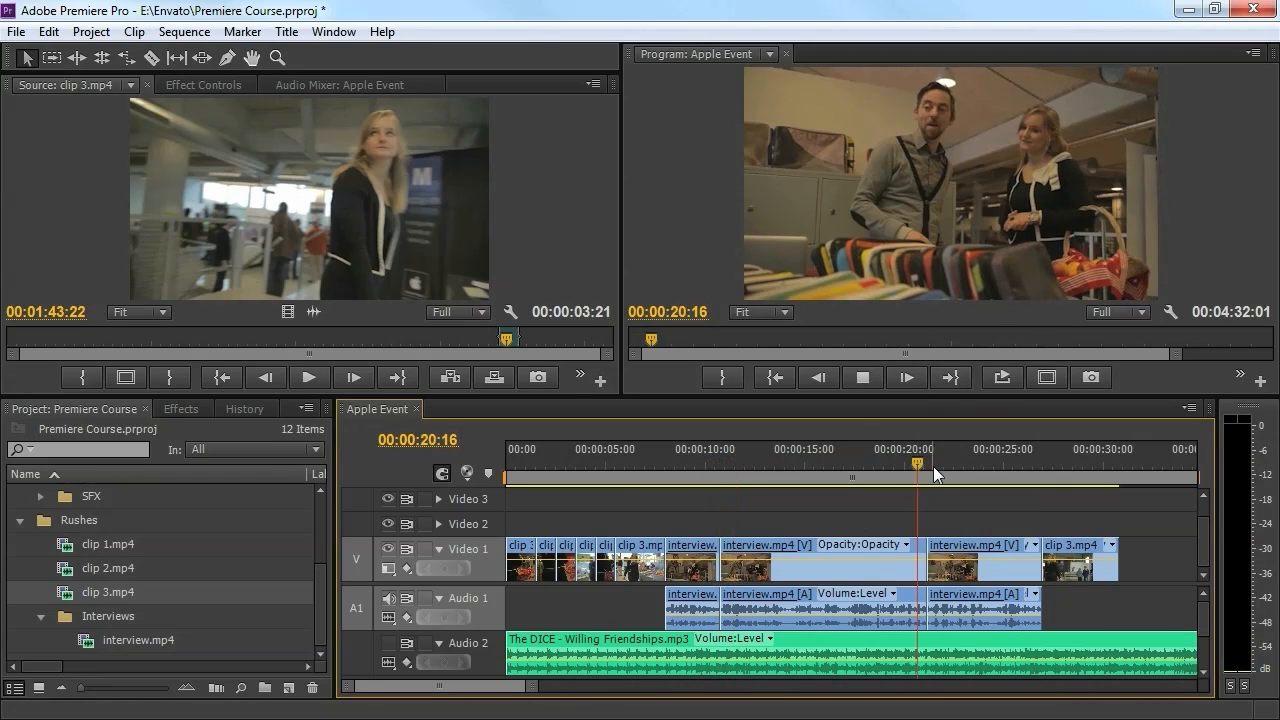
left_click(934, 466)
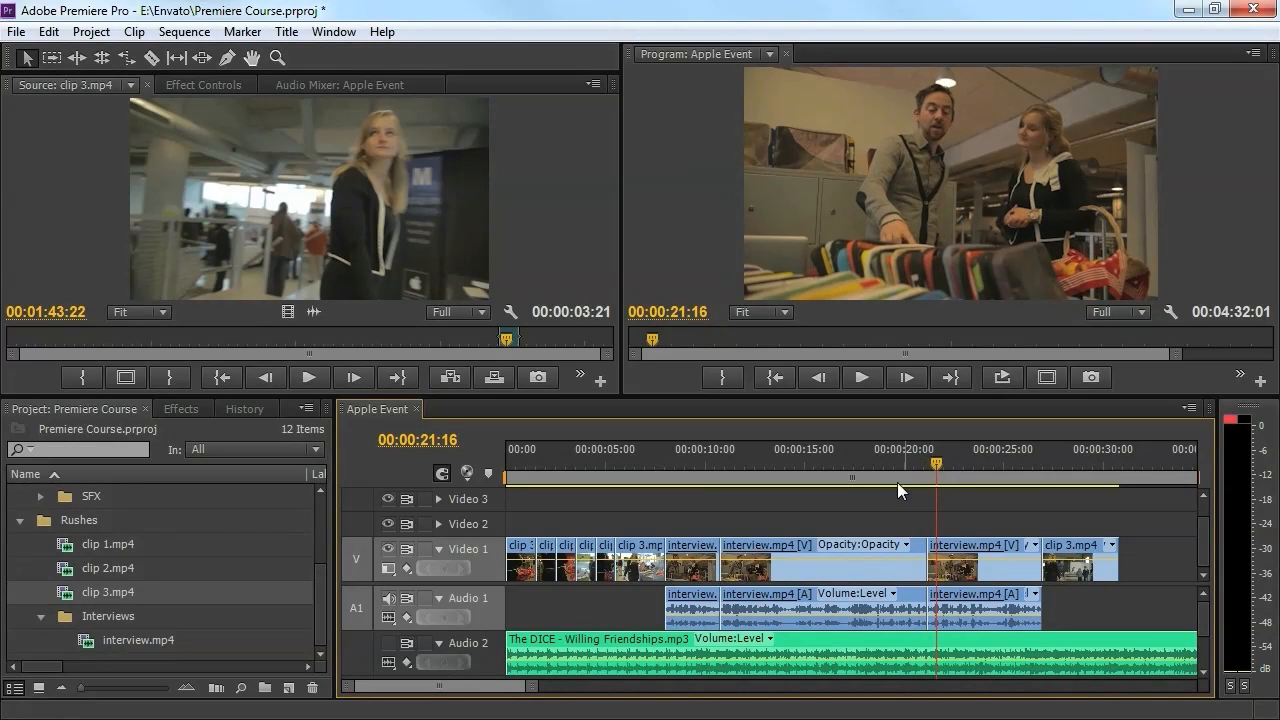
Open clip 1.mp4 as the source and mark a 00:00:02:23 section ending at 00:00:04:00.
double_click(65, 546)
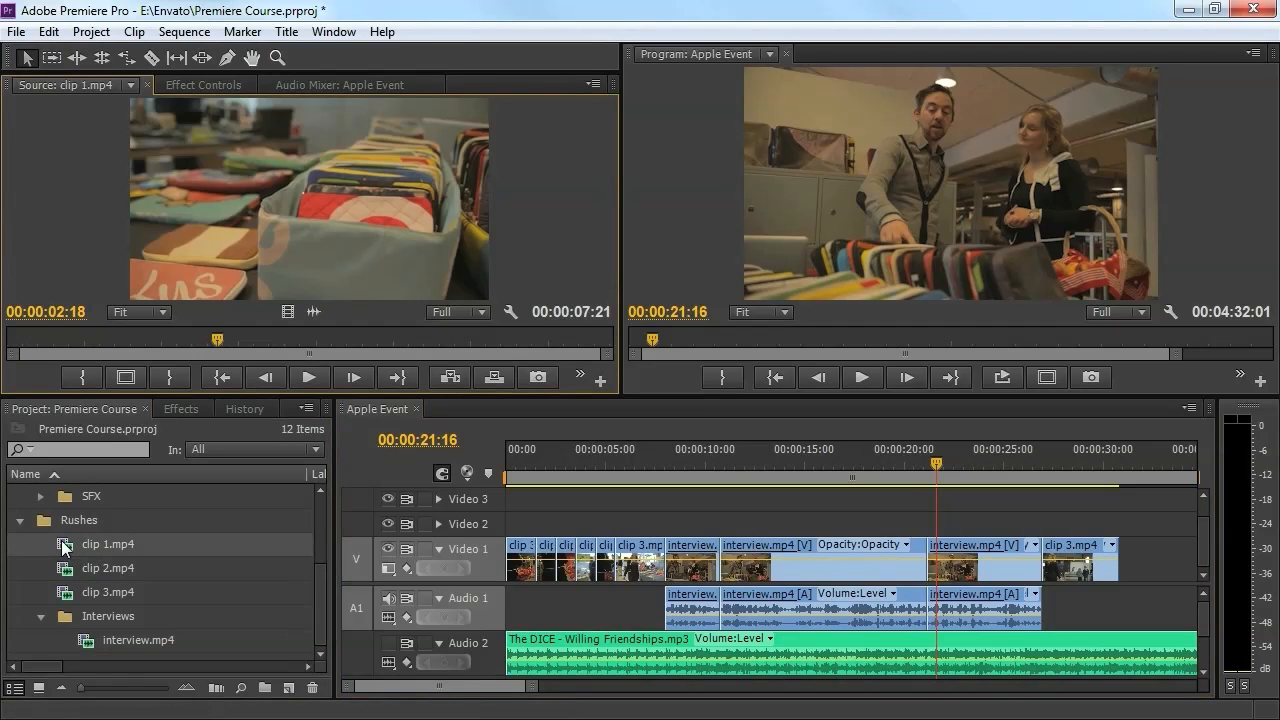
left_click_drag(217, 340, 317, 340)
key("i")
key("o")
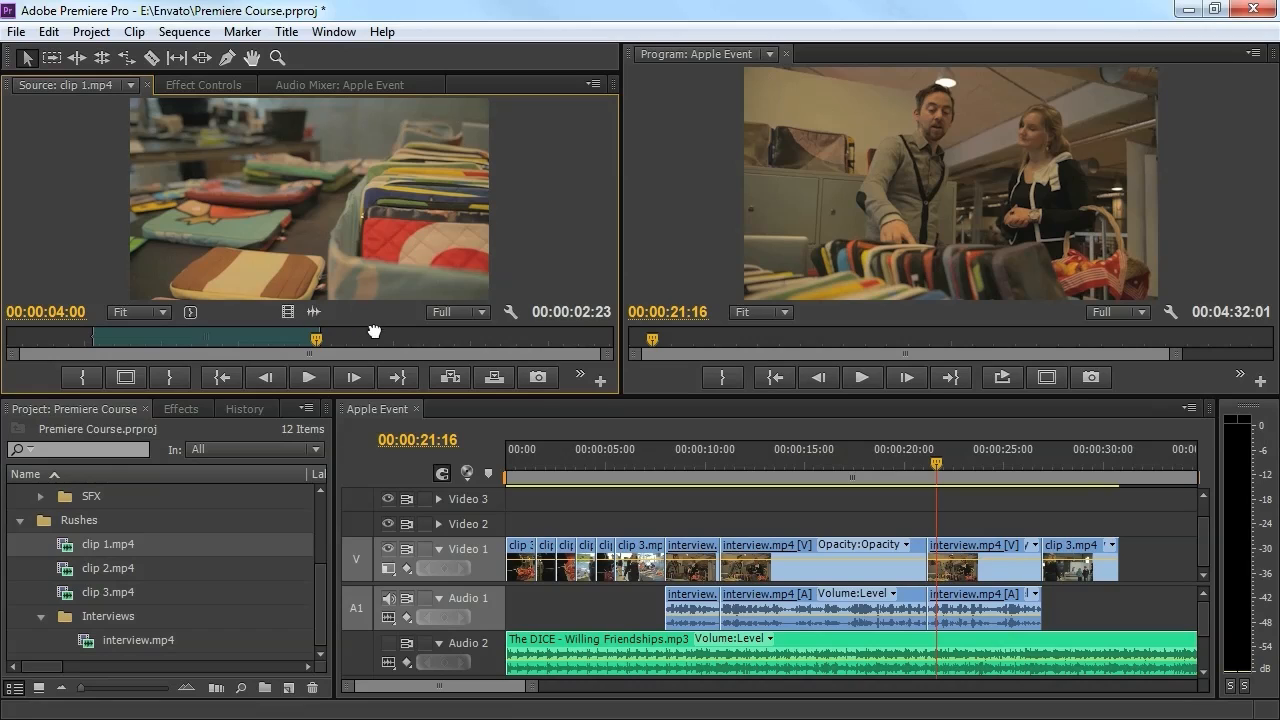
Place the marked clip 1.mp4 section on Video 2, aligned with the start of the second interview.mp4 segment.
left_click_drag(618, 440, 738, 532)
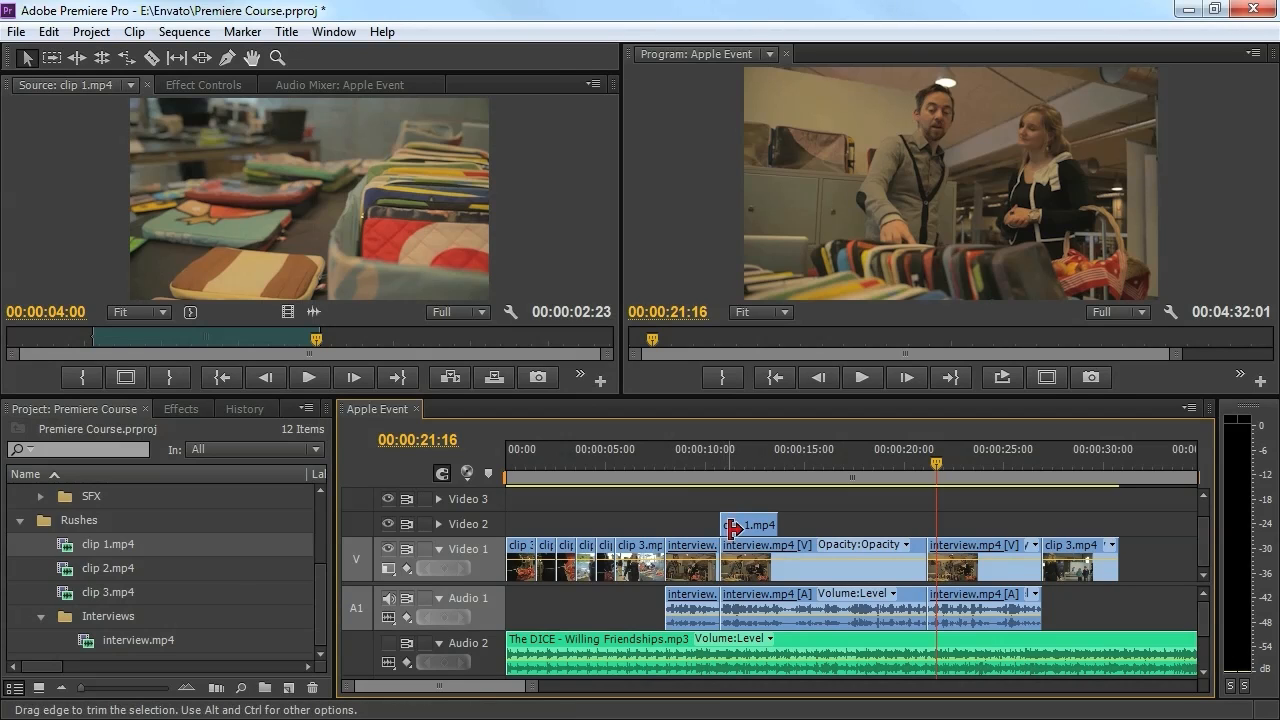
Mark a 00:00:02:17 section of clip 2.mp4 ending at 00:00:03:16 and place it on Video 2, ending at the last interview.mp4 cut.
double_click(63, 571)
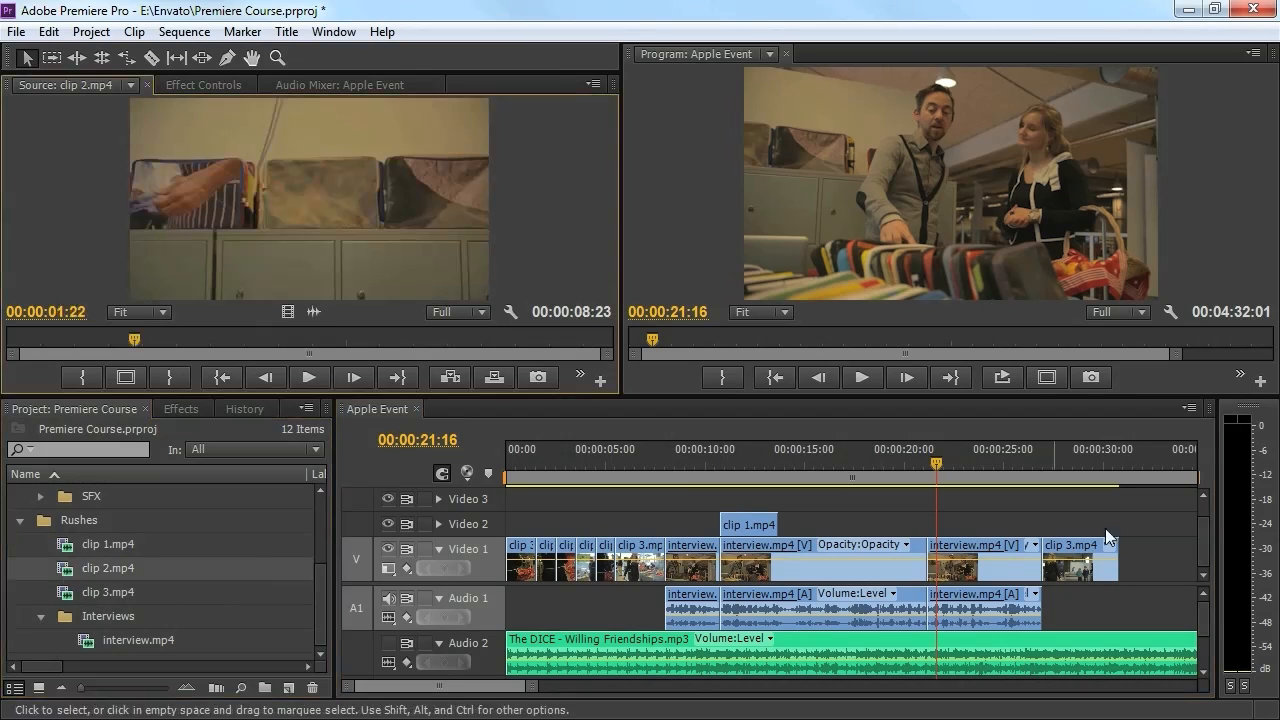
mouse_move(127, 344)
left_mouse_down()
mouse_move(153, 345)
mouse_move(76, 341)
mouse_move(253, 349)
left_mouse_up()
key("i")
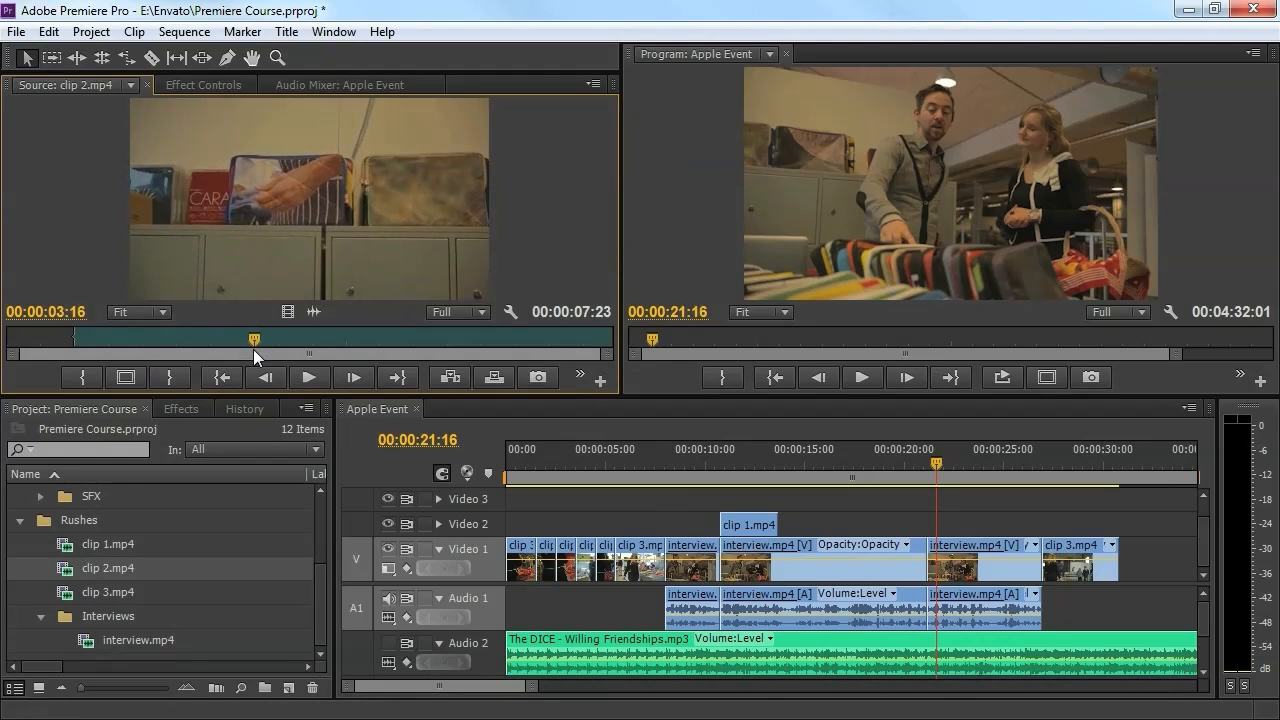
key("o")
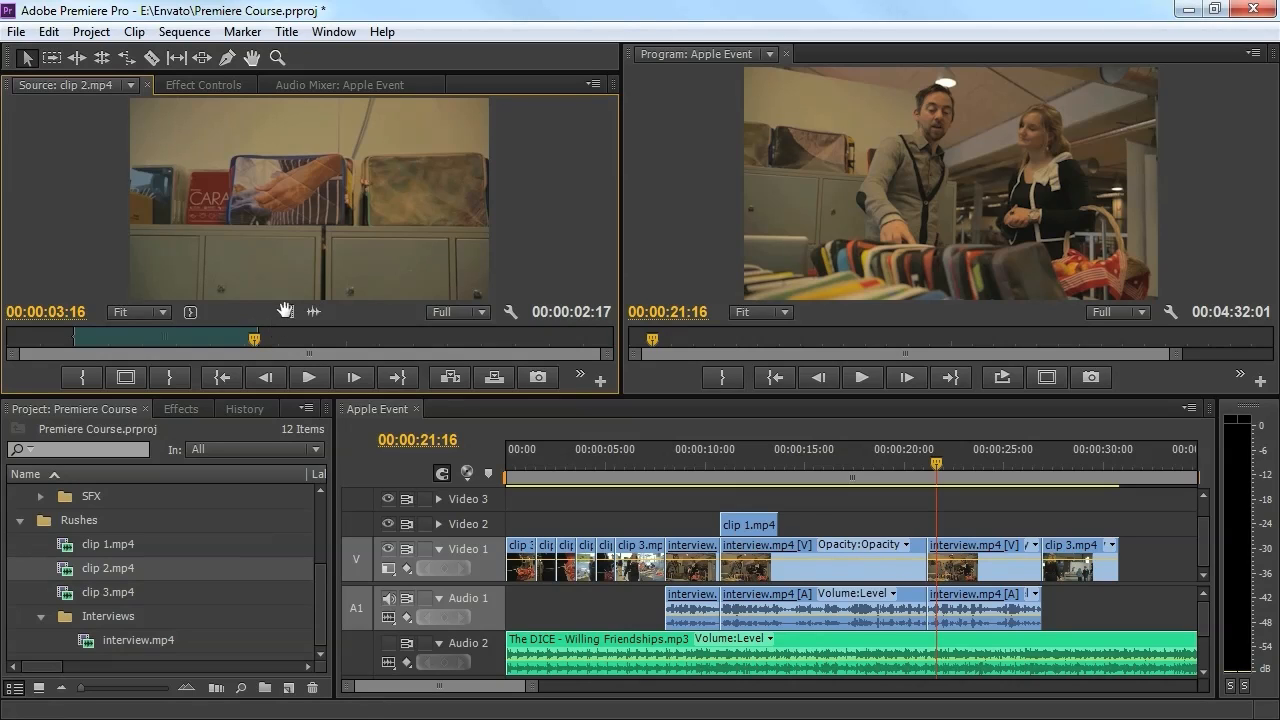
left_click_drag(501, 337, 866, 530)
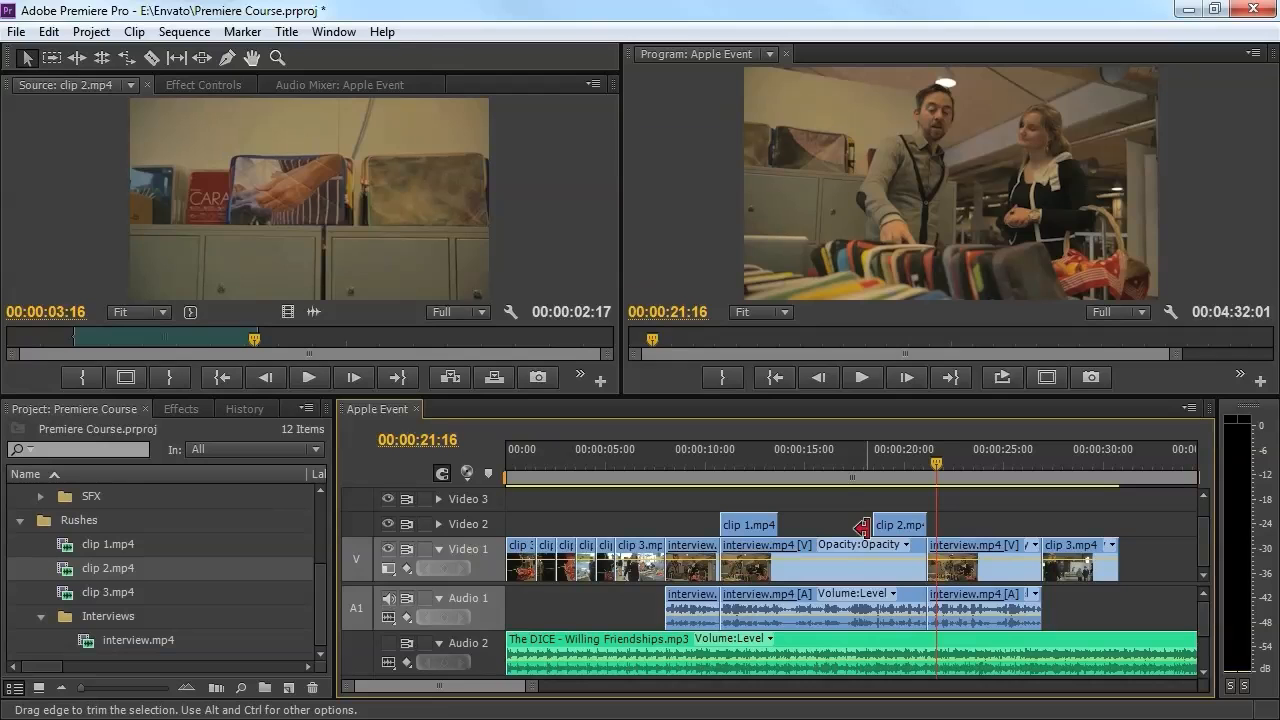
Enable the Audio 2 track's output and play the sequence from the start to review the opening cuts with music.
left_click_drag(883, 471, 818, 468)
key("Home")
key("space")
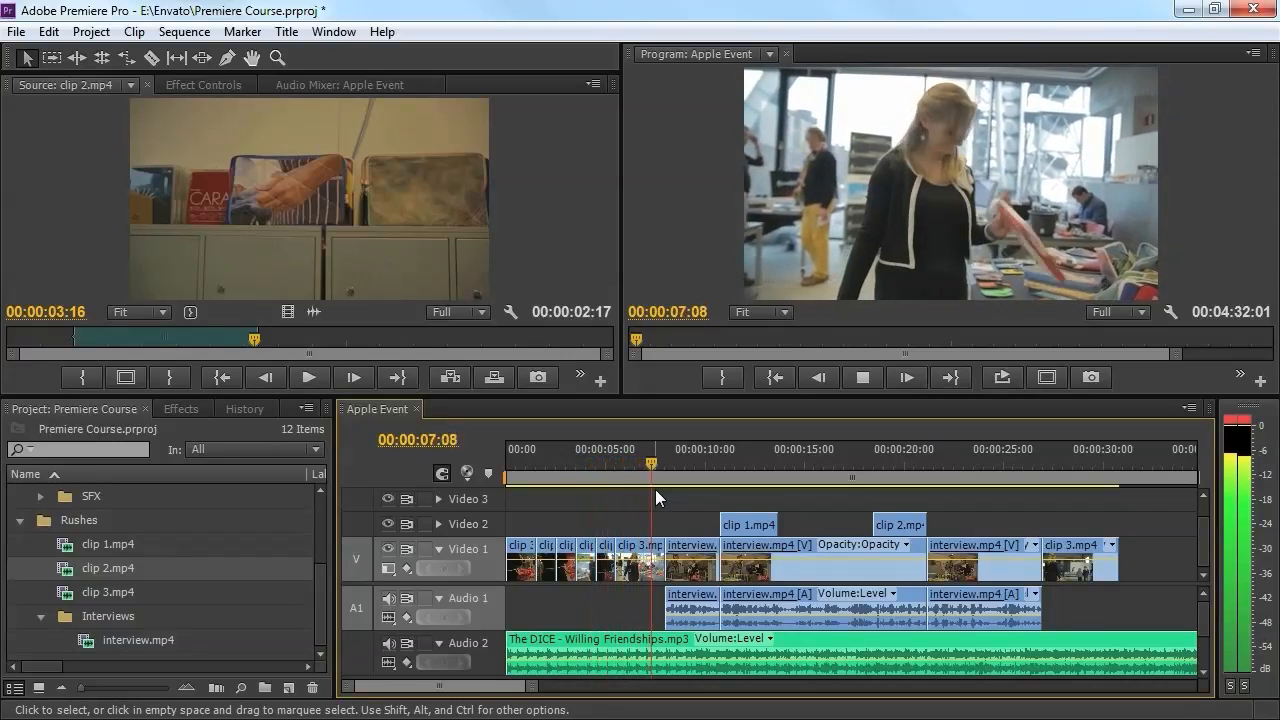
key("space")
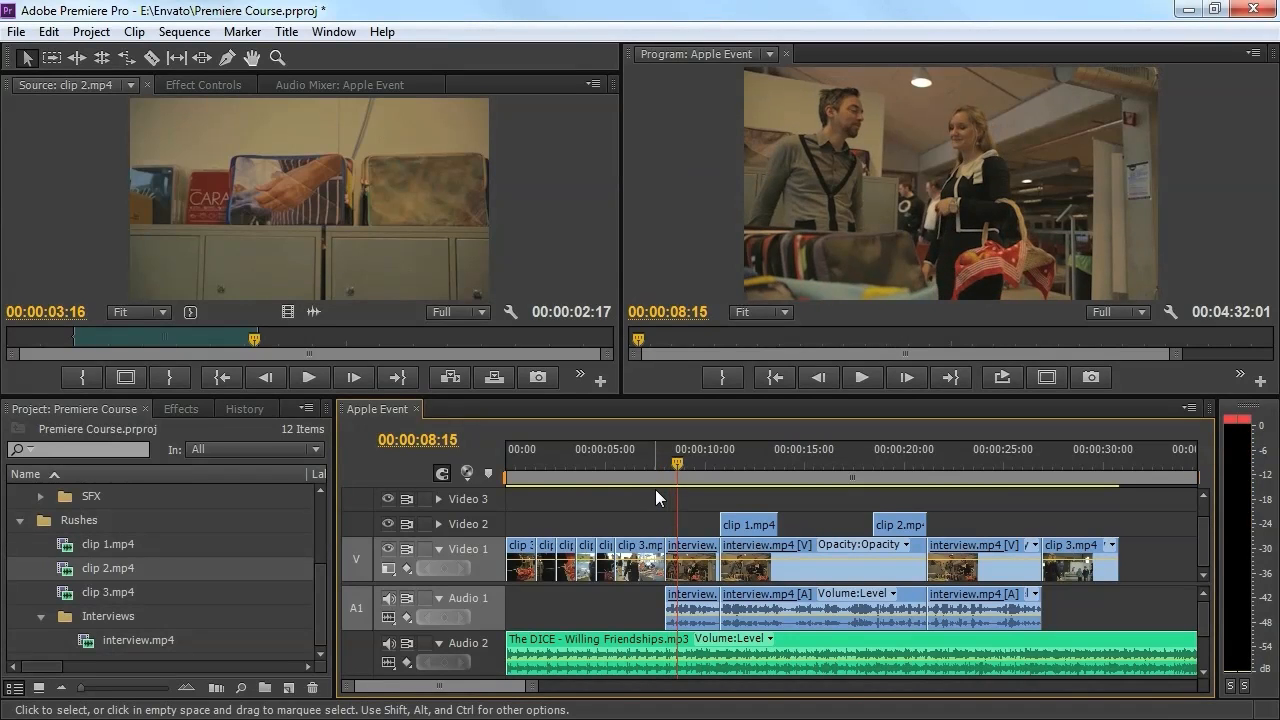
left_click(504, 469)
key("space")
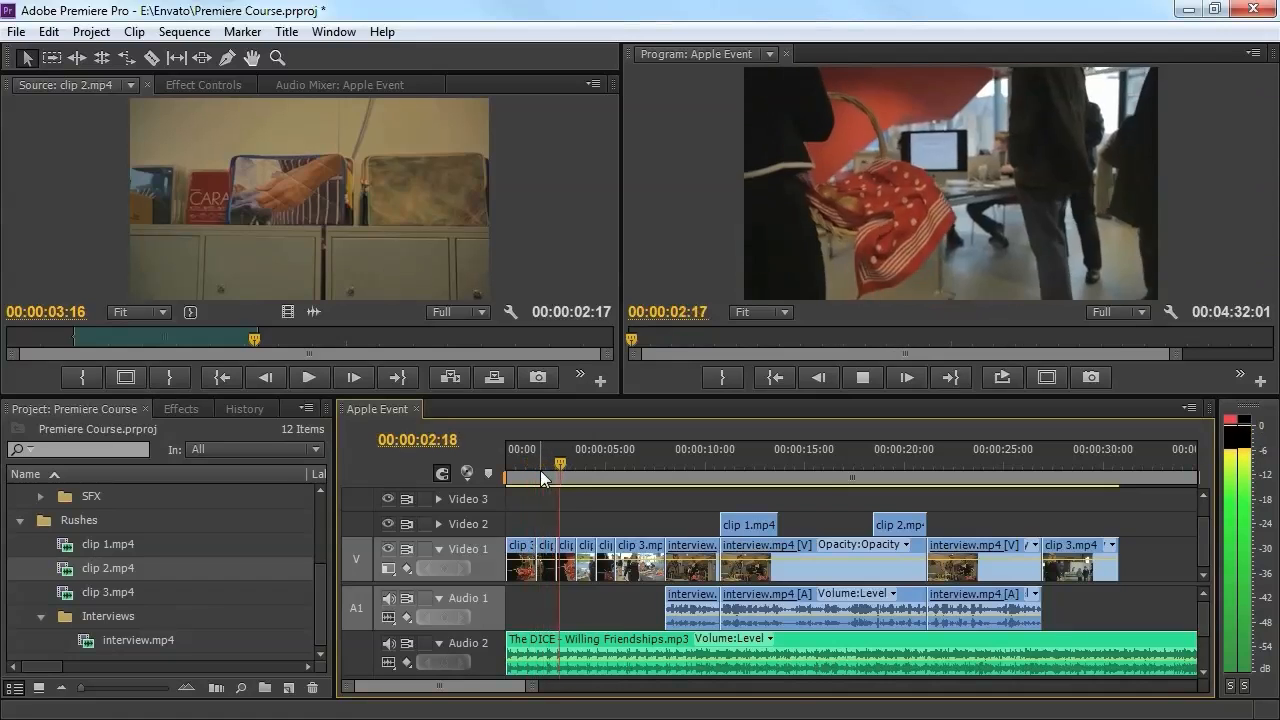
key("space")
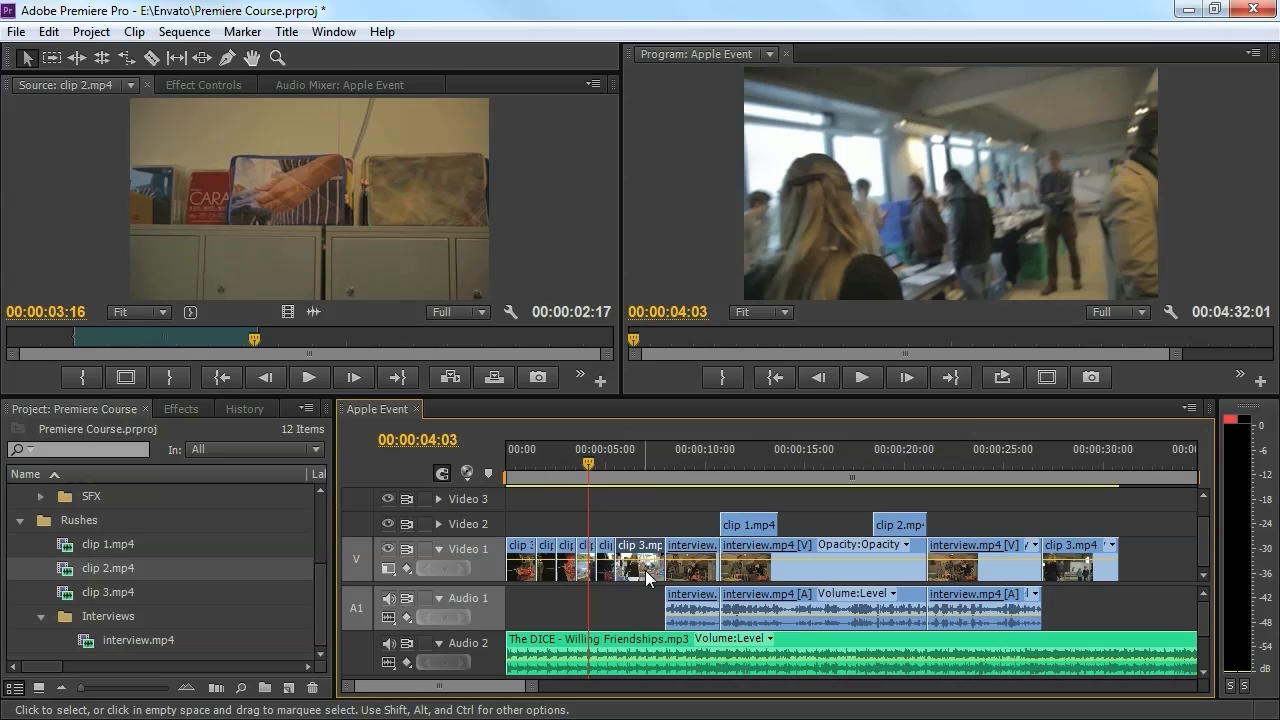
Move the last opening clip 3.mp4 segment, just before the interview, up to Video 2 and lock the Audio 2 track.
left_click_drag(647, 577, 641, 527)
left_click(425, 643)
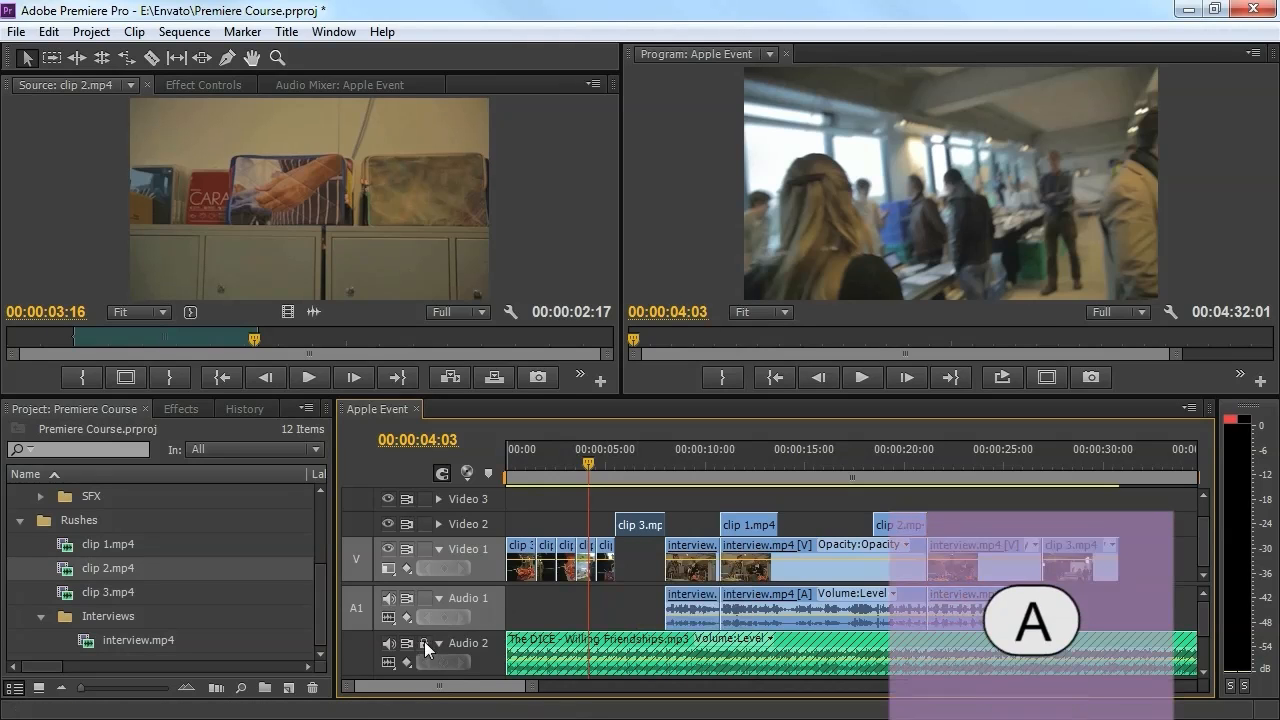
left_click(642, 556)
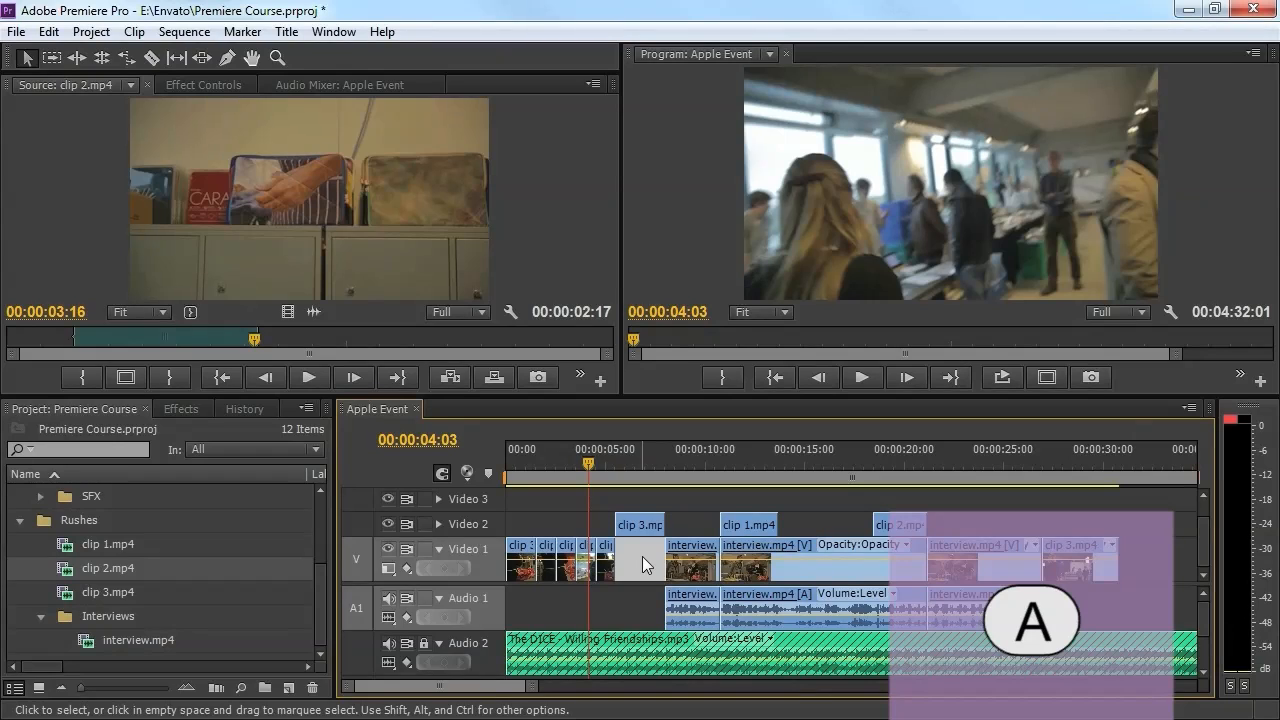
Shift all clips from the first interview.mp4 segment onward earlier to start at about 00:00:07:05, beneath the end of clip 3.mp4, and unlock Audio 2.
key("a")
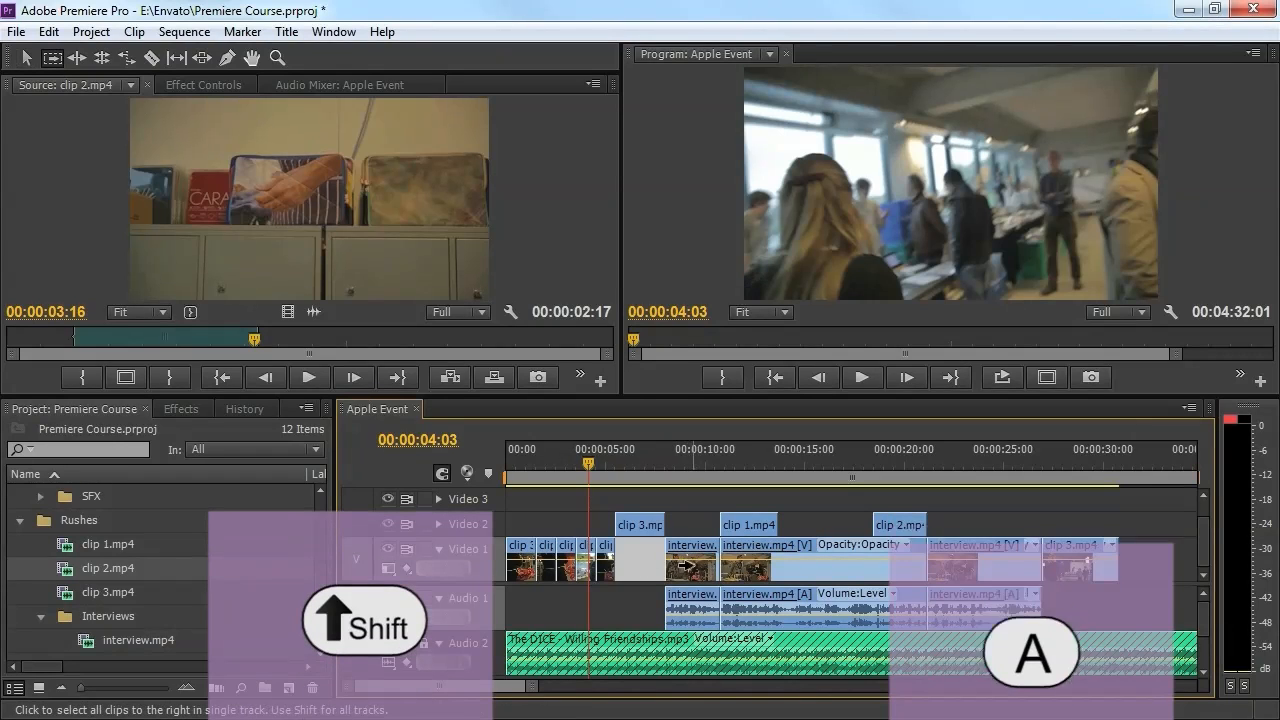
mouse_move(668, 570)
left_mouse_down()
mouse_move(683, 570)
mouse_move(660, 560)
left_mouse_up()
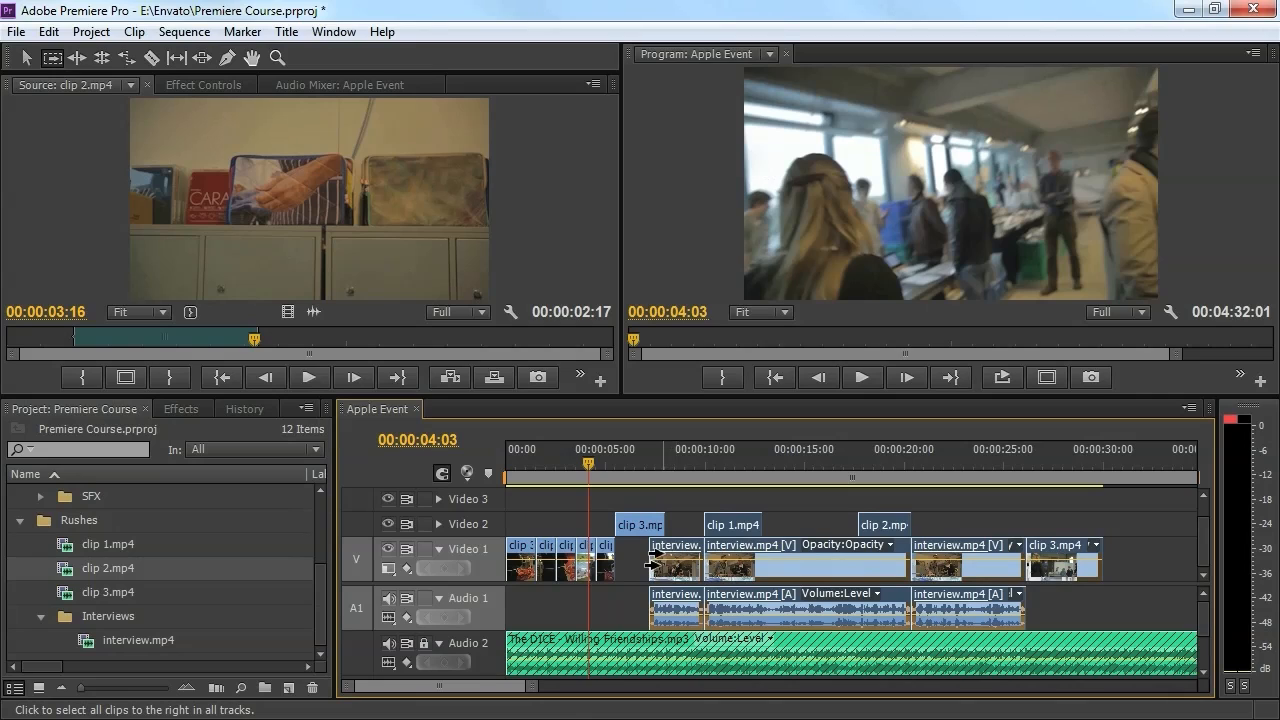
key("v")
left_click(425, 642)
left_click(607, 591)
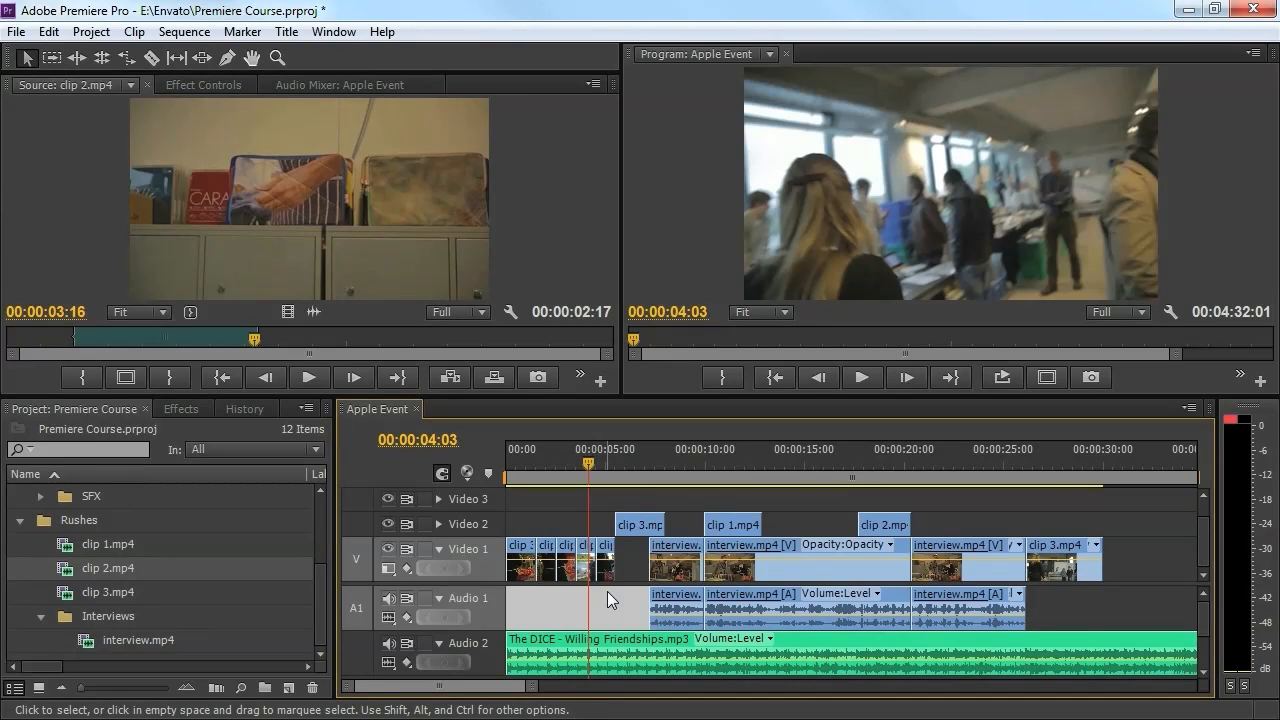
Play the sequence from 00:00:06:16 to check the overlap between clip 3.mp4 and the first interview segment.
left_click(647, 496)
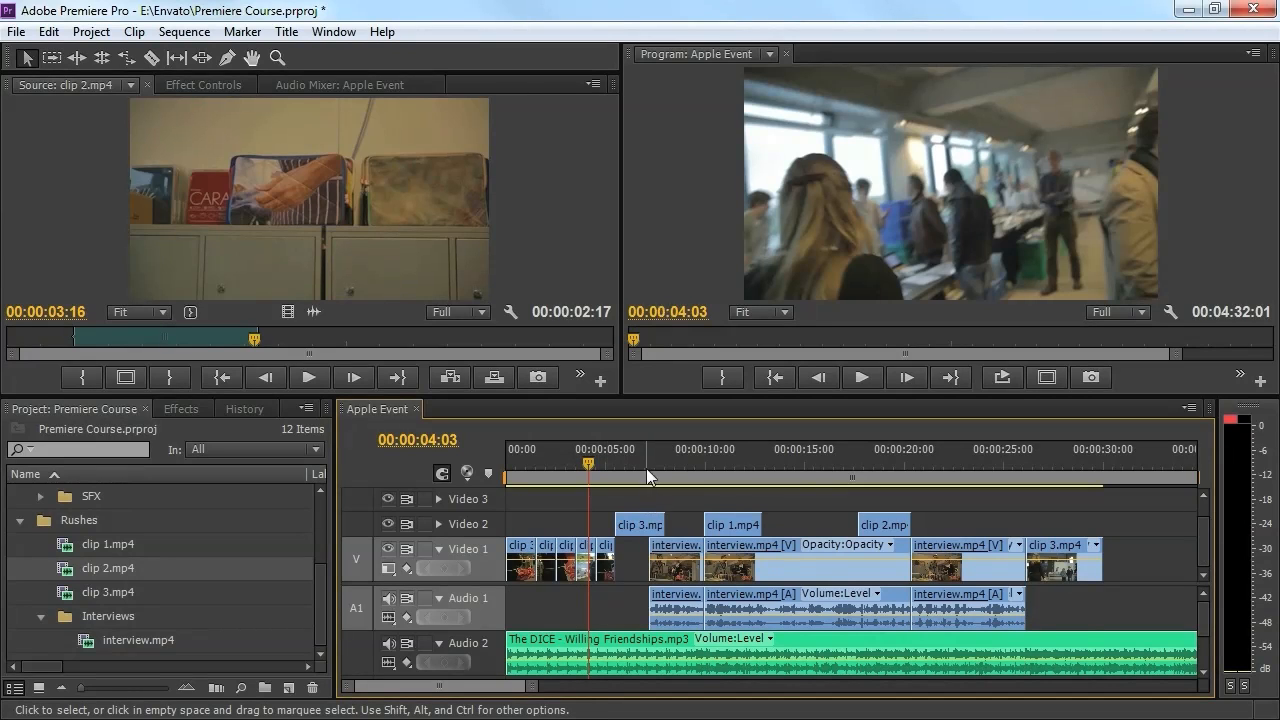
left_click(638, 460)
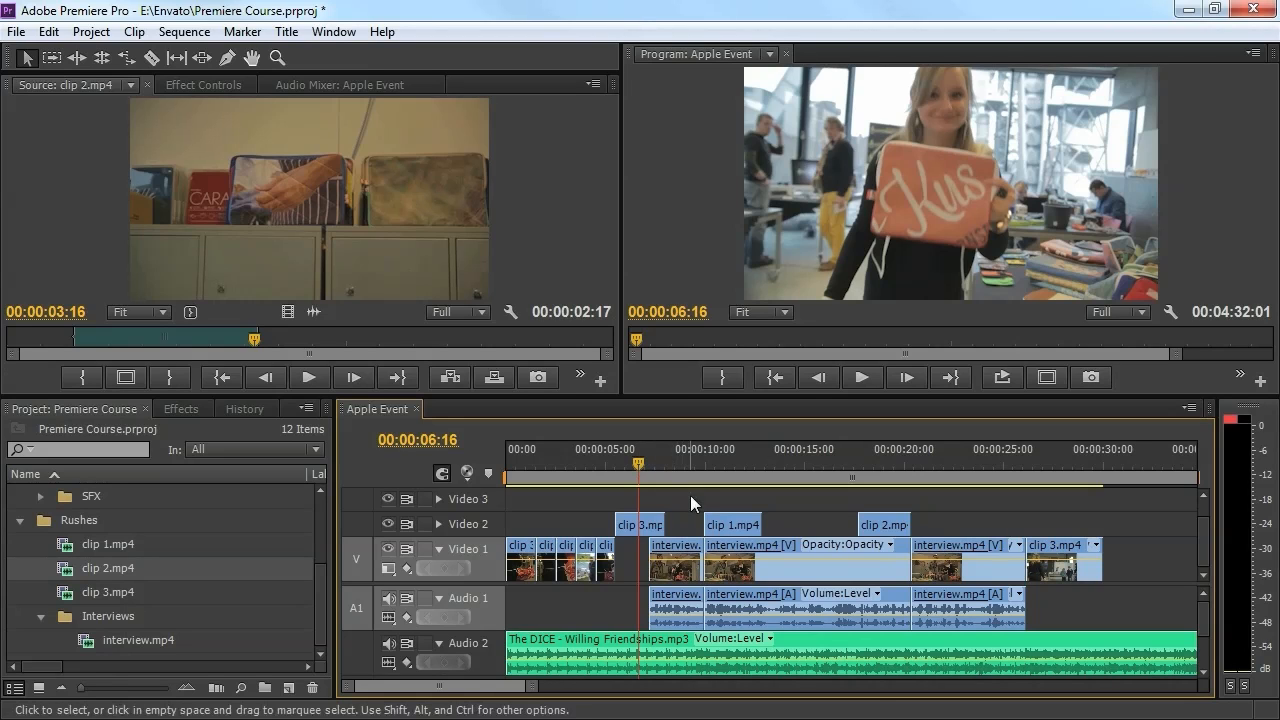
key("space")
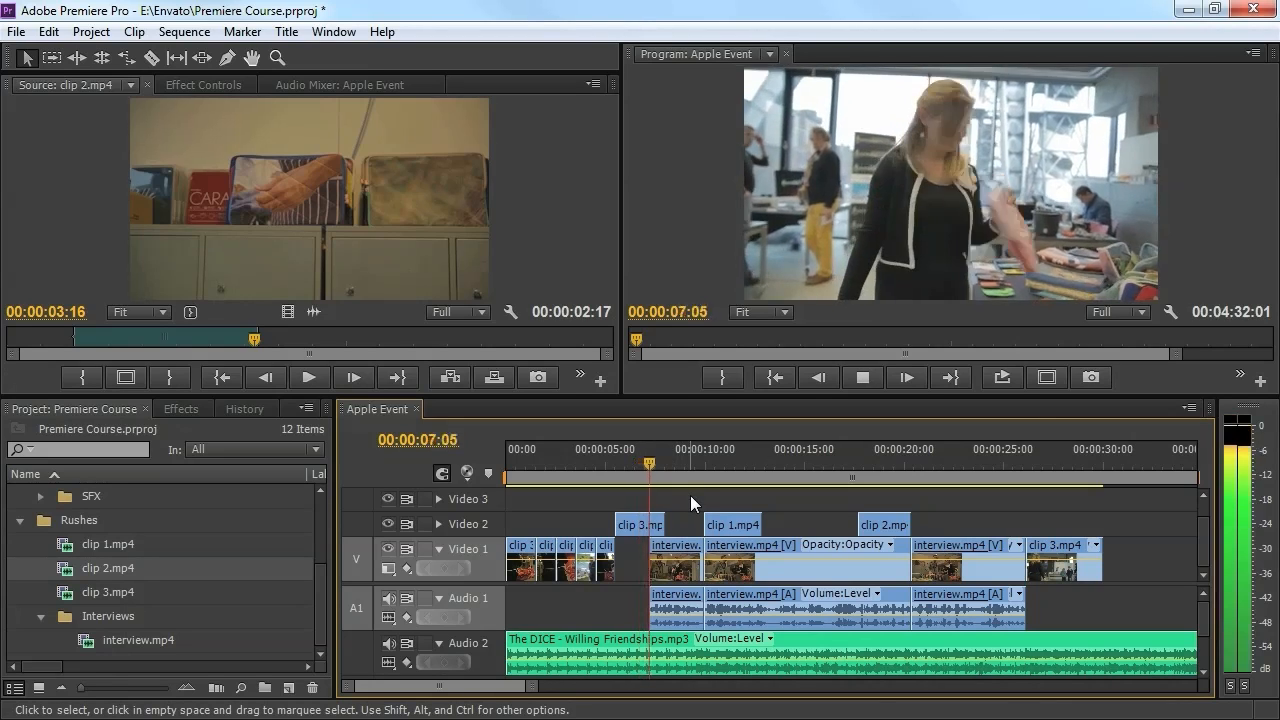
key("space")
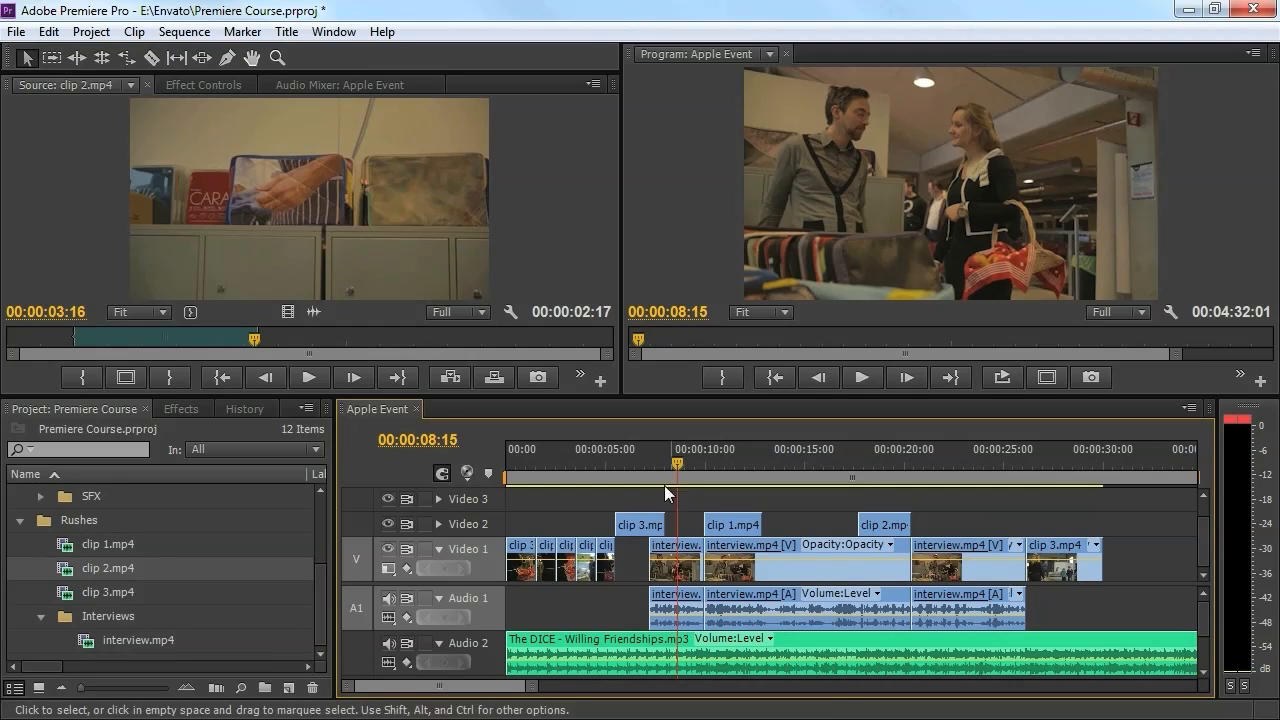
left_click(630, 472)
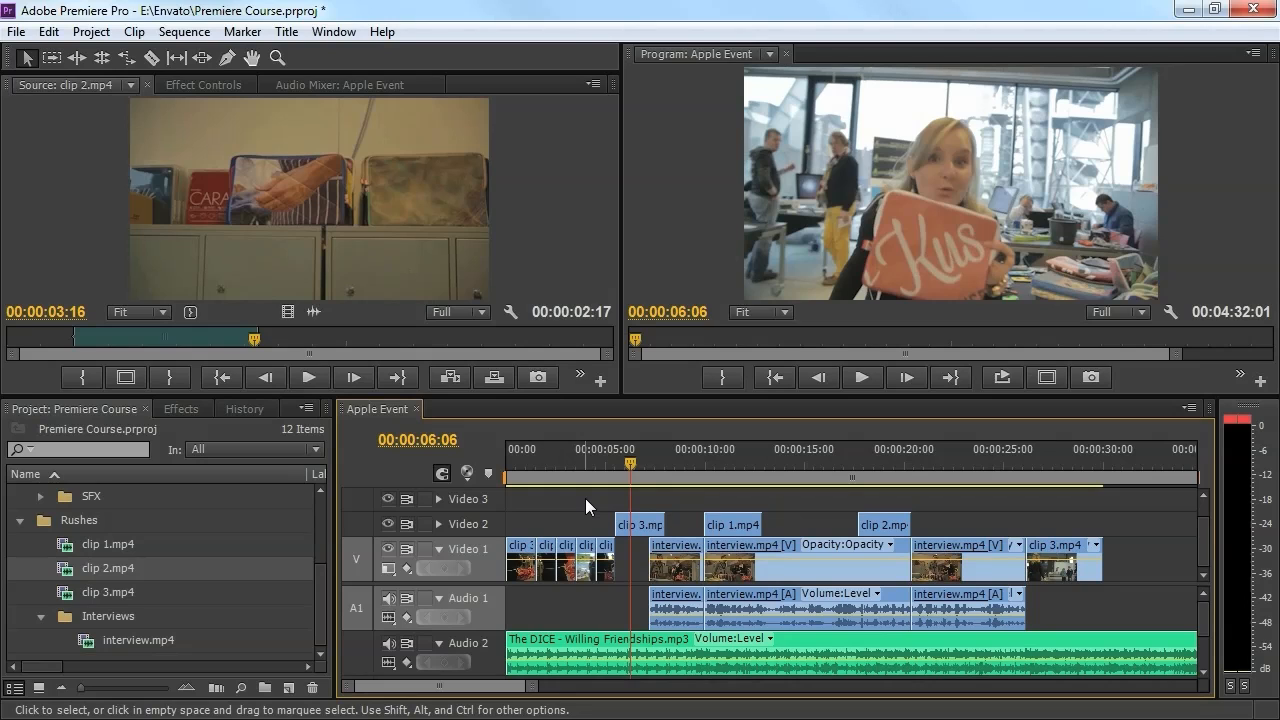
Park the playhead at 00:00:00:14 and apply the Crop effect to the first clip 3.mp4 segment on Video 1.
left_click(517, 462)
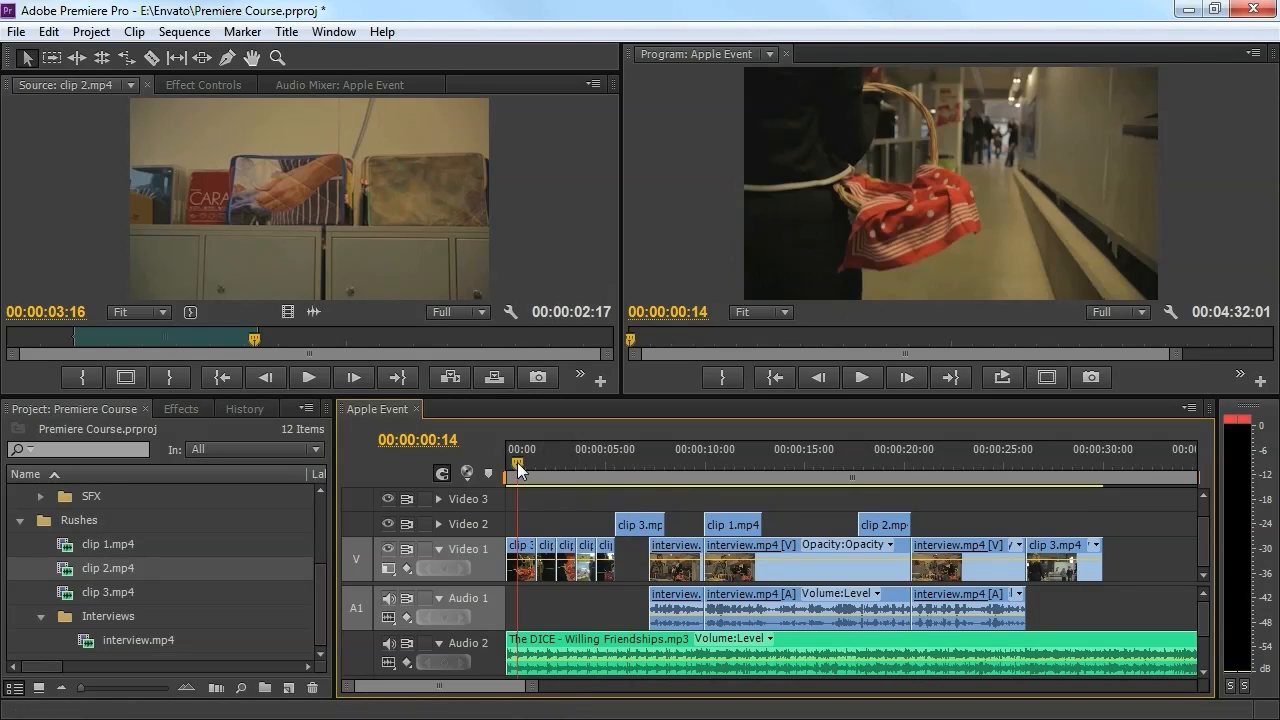
left_click(524, 574)
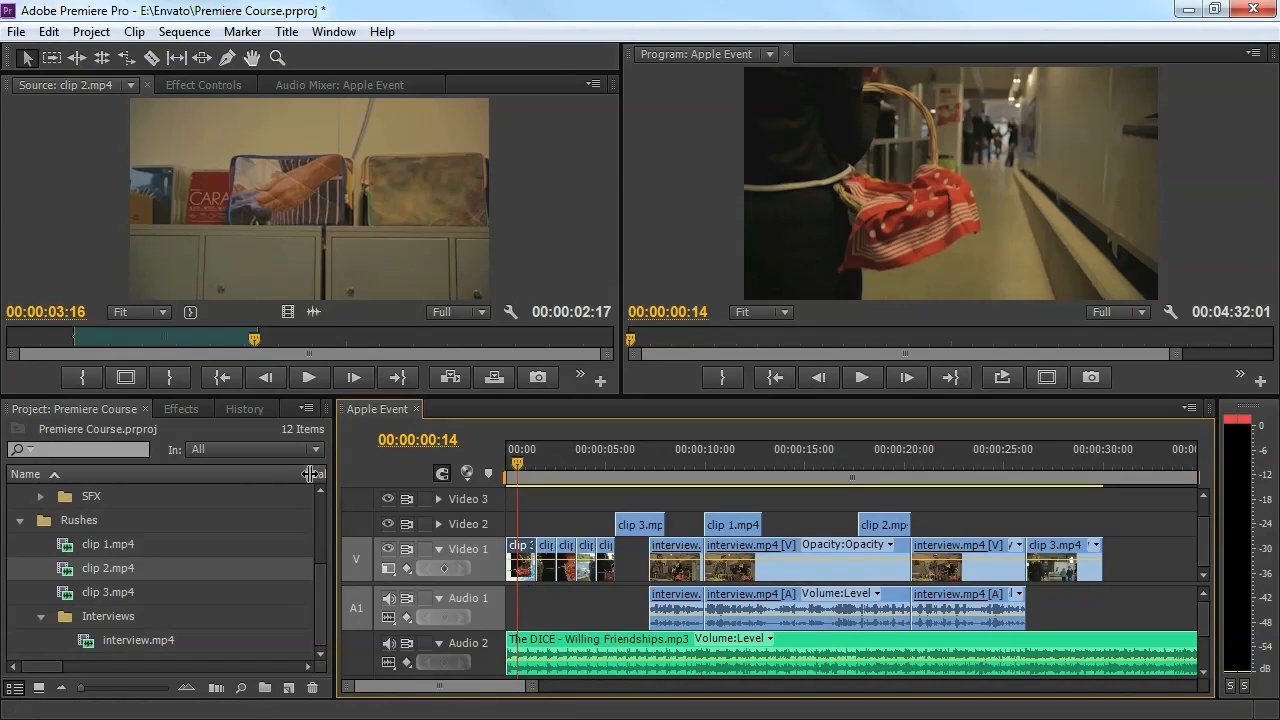
left_click(179, 409)
left_click(132, 438)
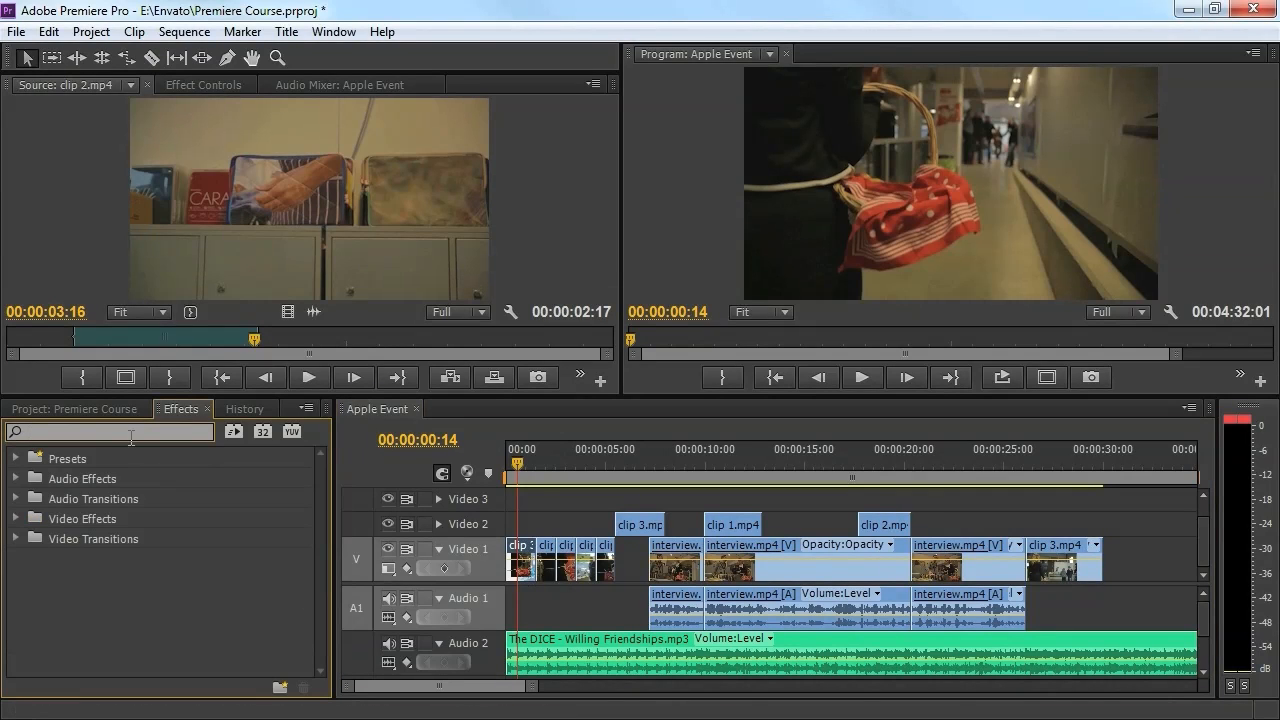
type("p")
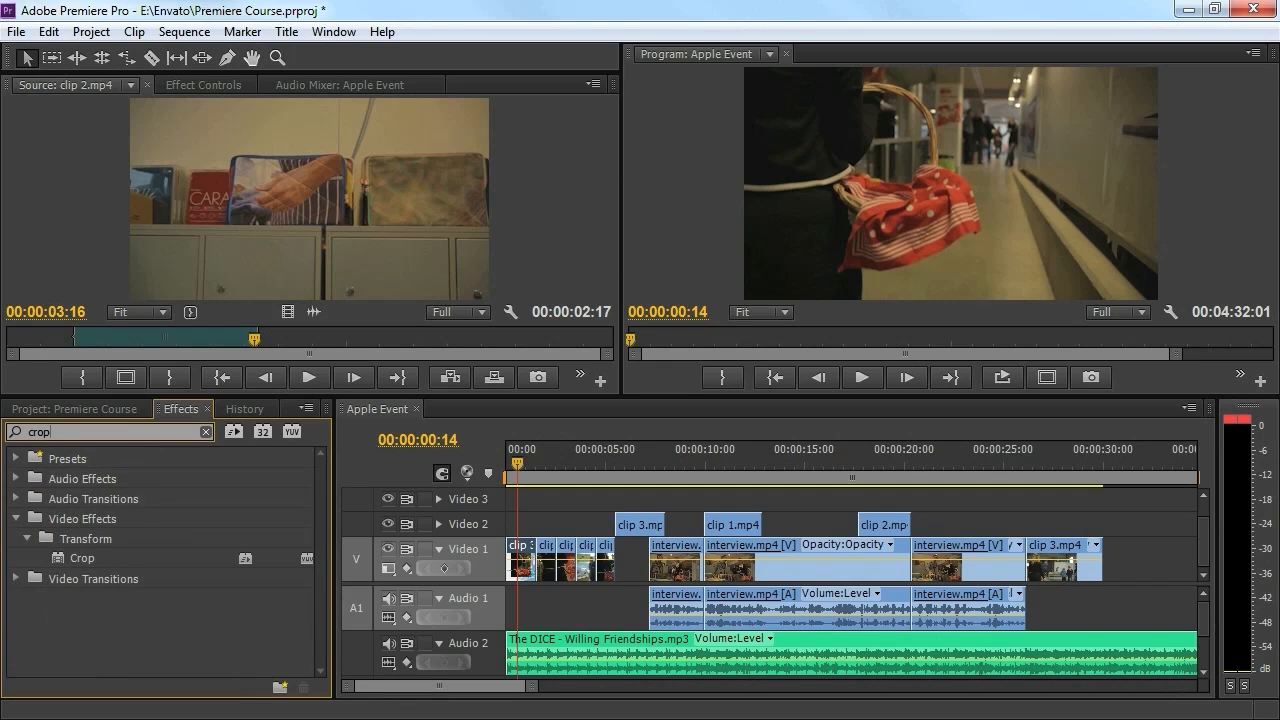
left_click_drag(68, 549, 516, 553)
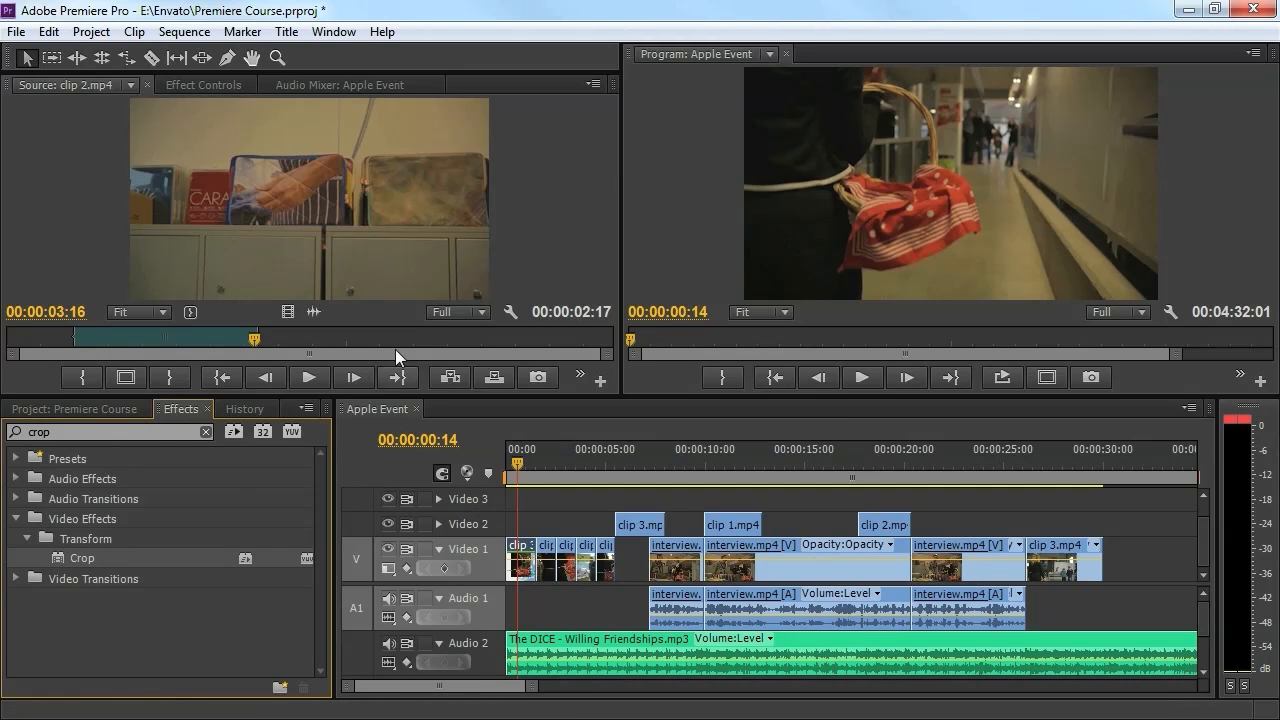
Set the Crop effect's Top and Bottom values to 20 % on the first clip 3.mp4 segment.
left_click(201, 85)
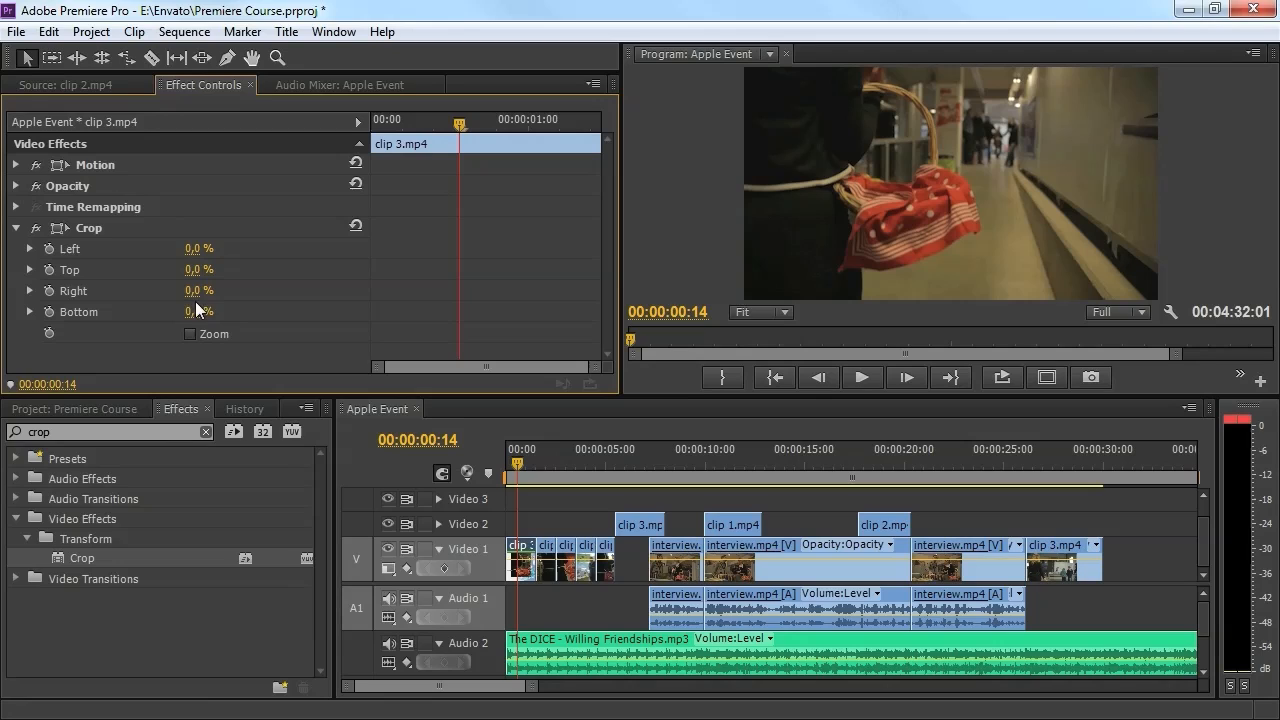
type("20")
left_click(200, 269)
key("Return")
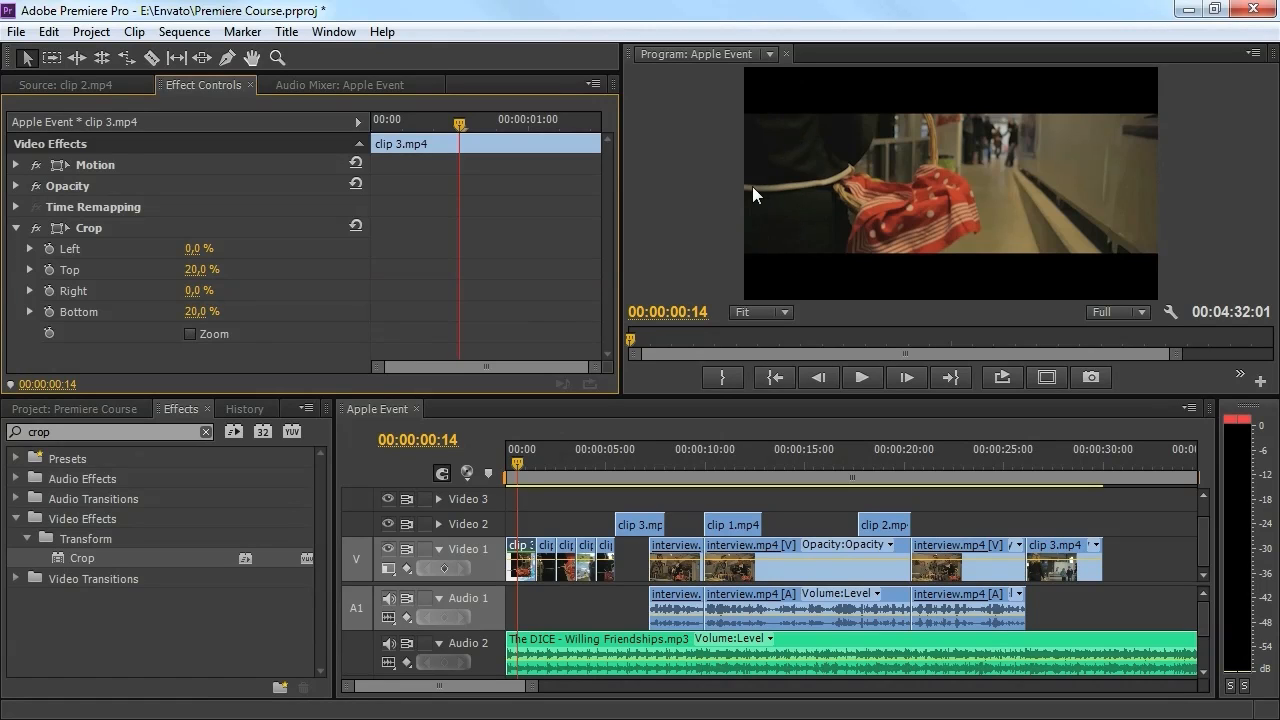
Apply the Fast Color Corrector effect to the first clip 3.mp4 segment on Video 1.
left_click(92, 434)
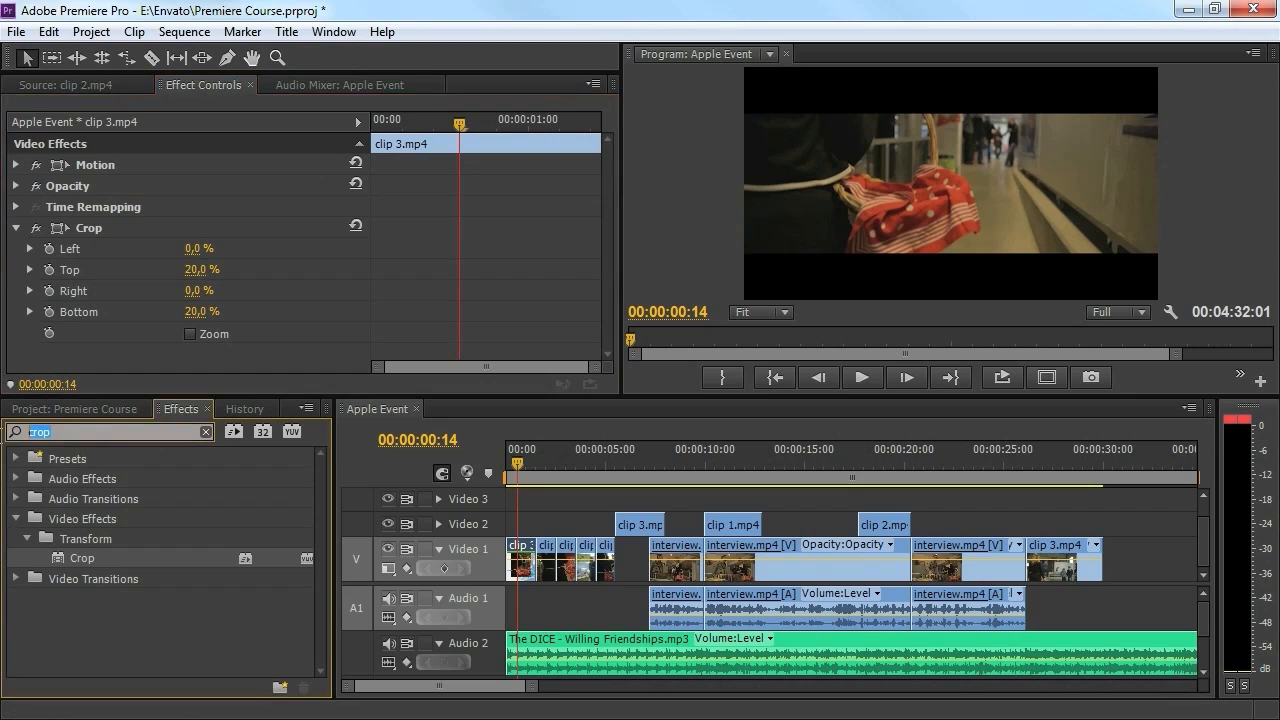
type("fast c")
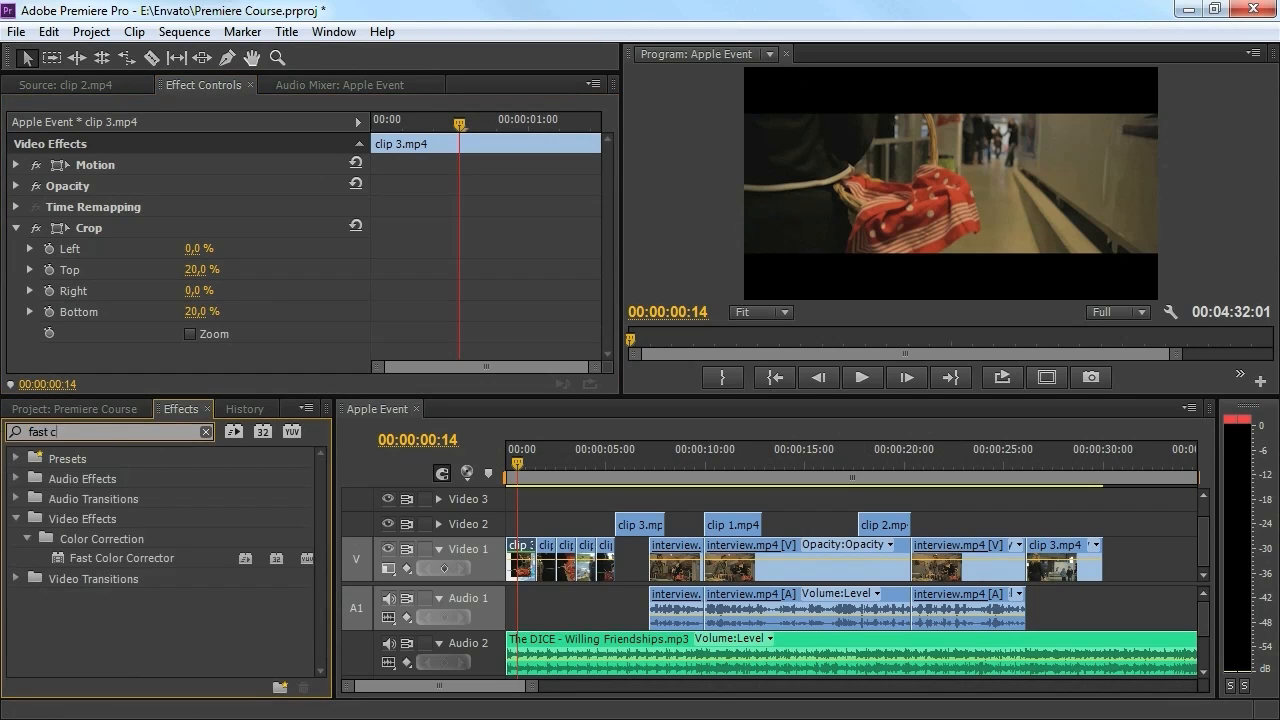
left_click_drag(140, 553, 520, 560)
Set the Fast Color Corrector's Saturation to 0 and move the playhead to 00:00:00:13.
left_click_drag(608, 169, 605, 273)
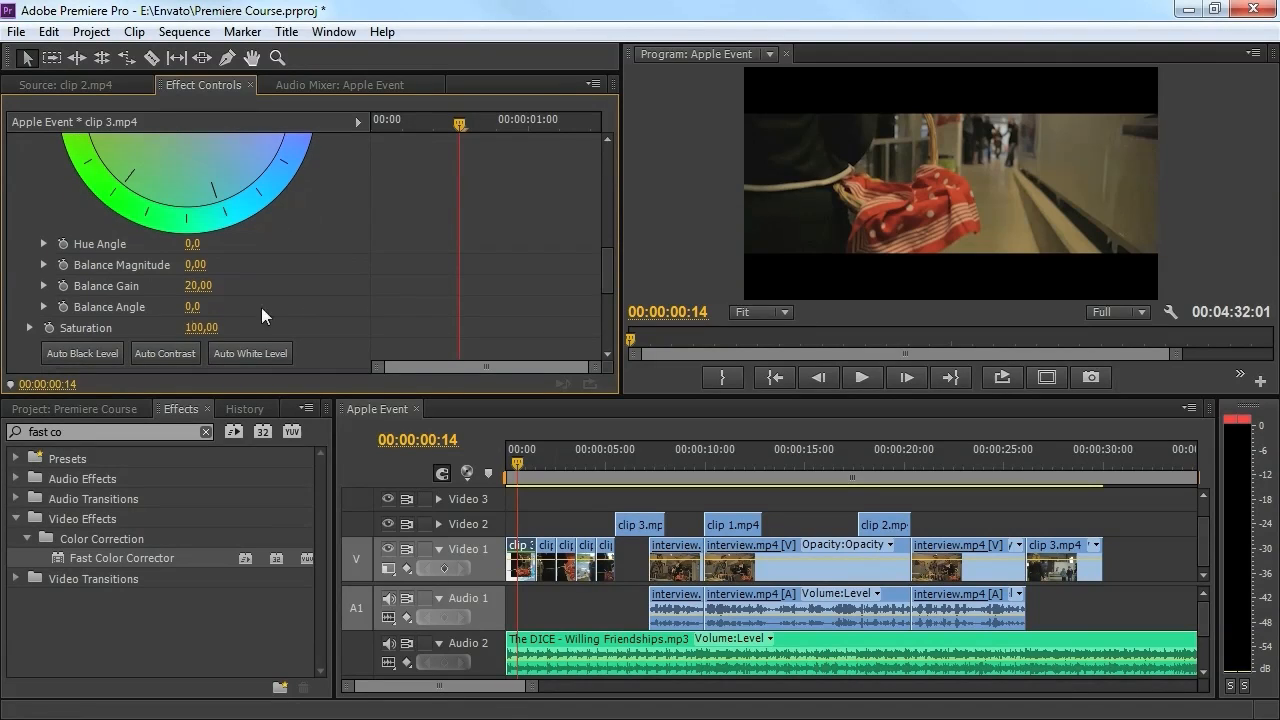
left_click(194, 327)
type("0")
key("Return")
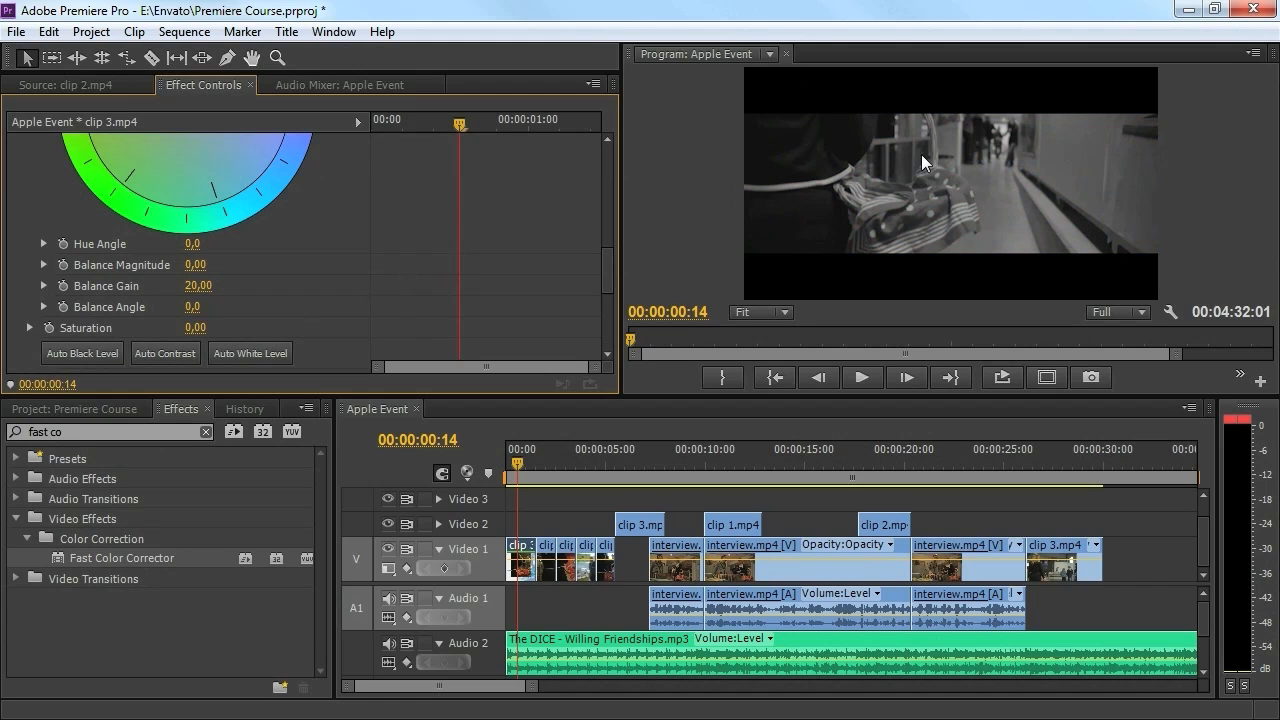
left_click_drag(517, 457, 517, 476)
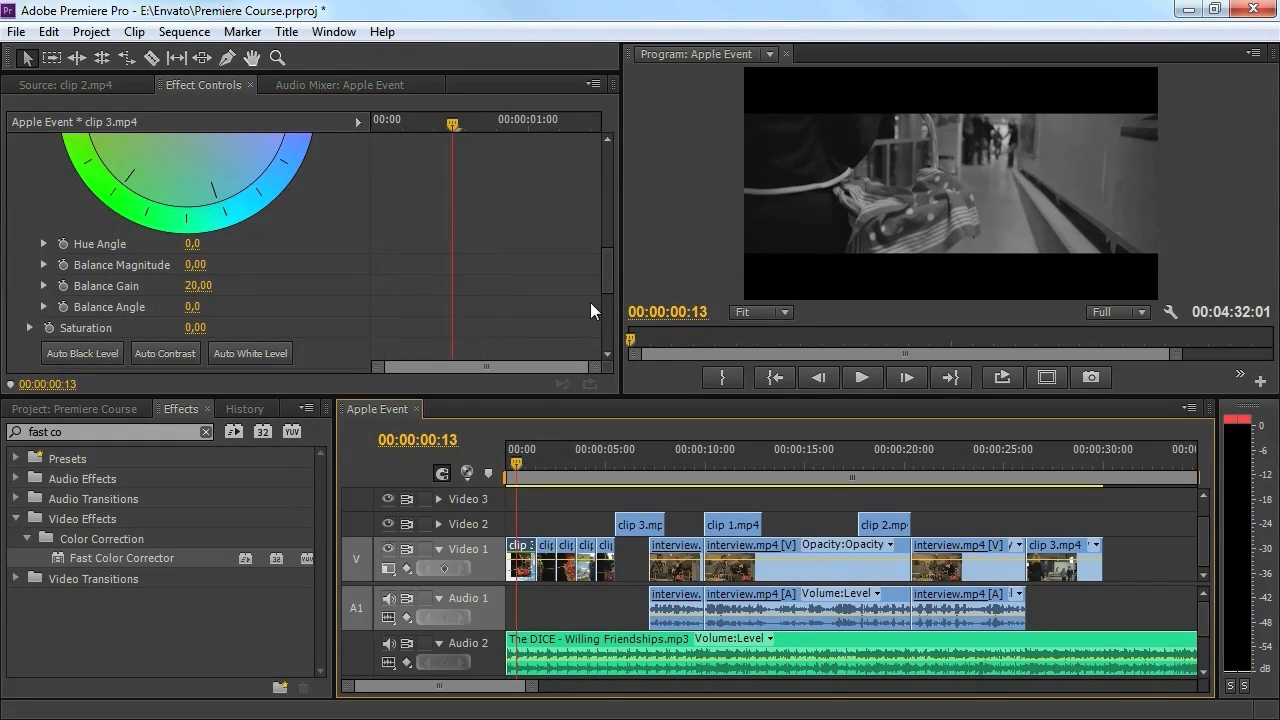
Step back in the edit history, first to before the Fast Color Corrector, and then to before the Crop values were changed.
left_click_drag(601, 283, 603, 217)
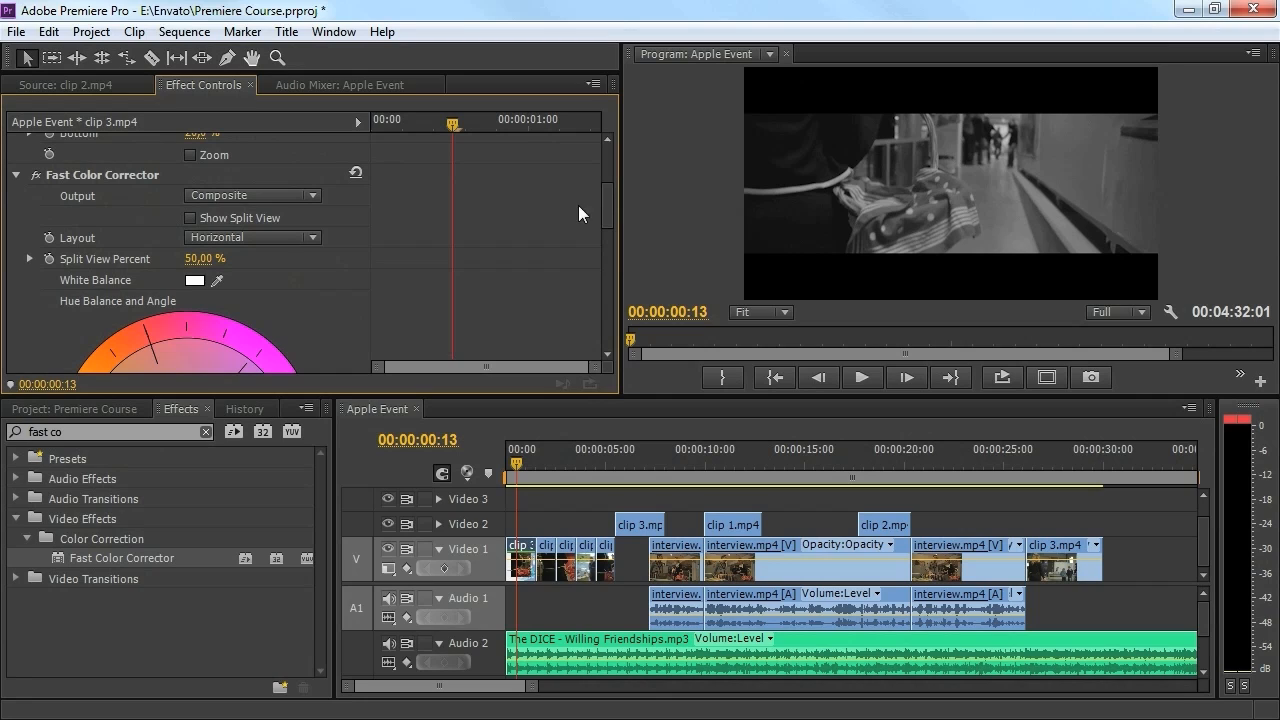
left_click_drag(603, 199, 604, 197)
left_click(241, 409)
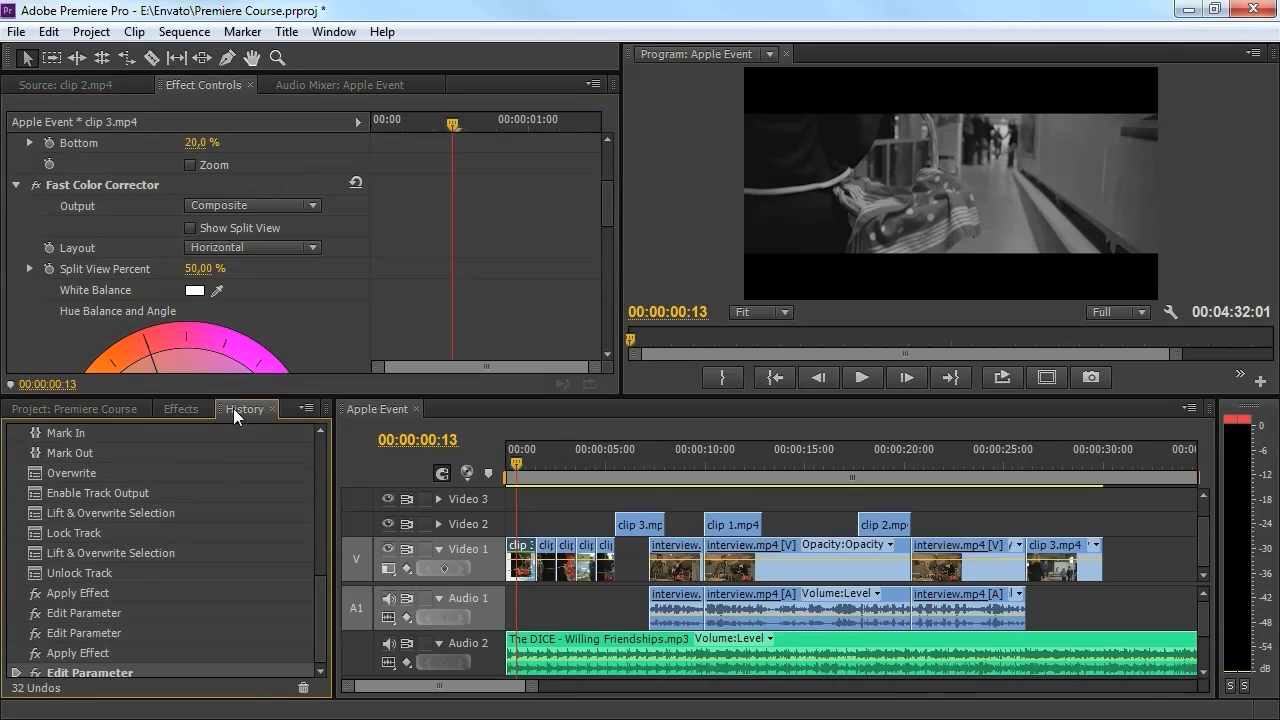
left_click(92, 638)
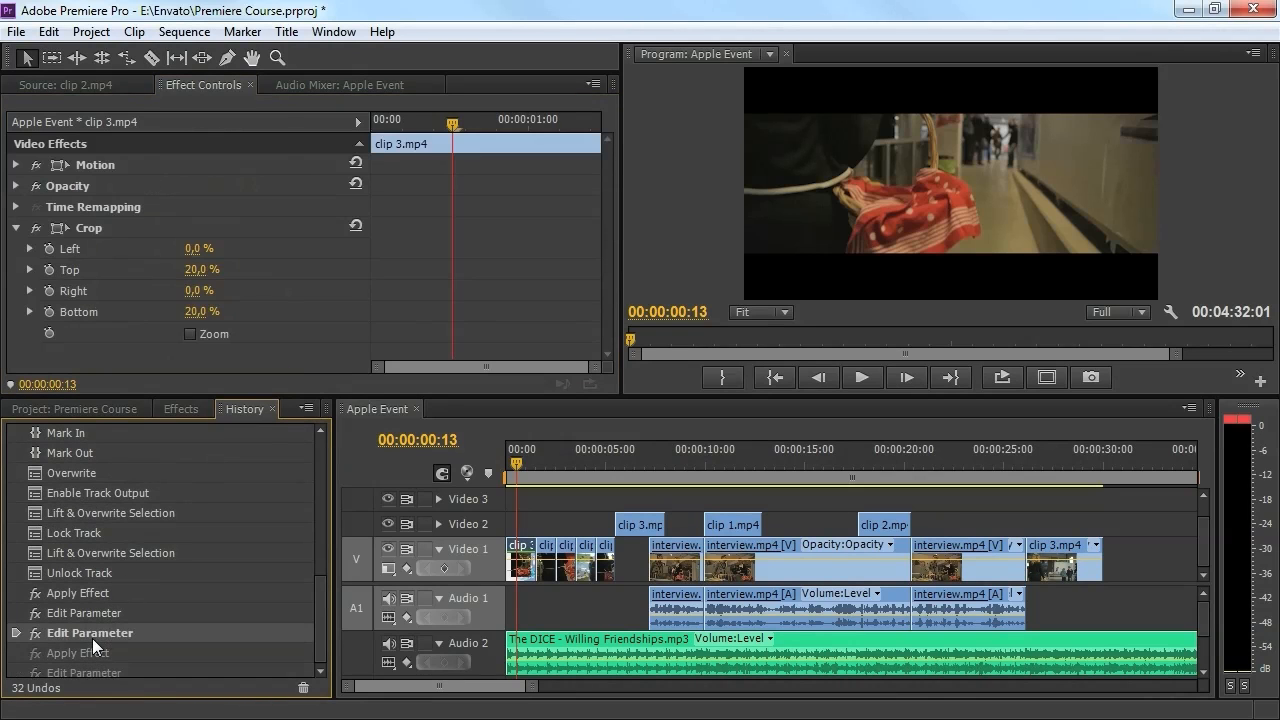
left_click(100, 592)
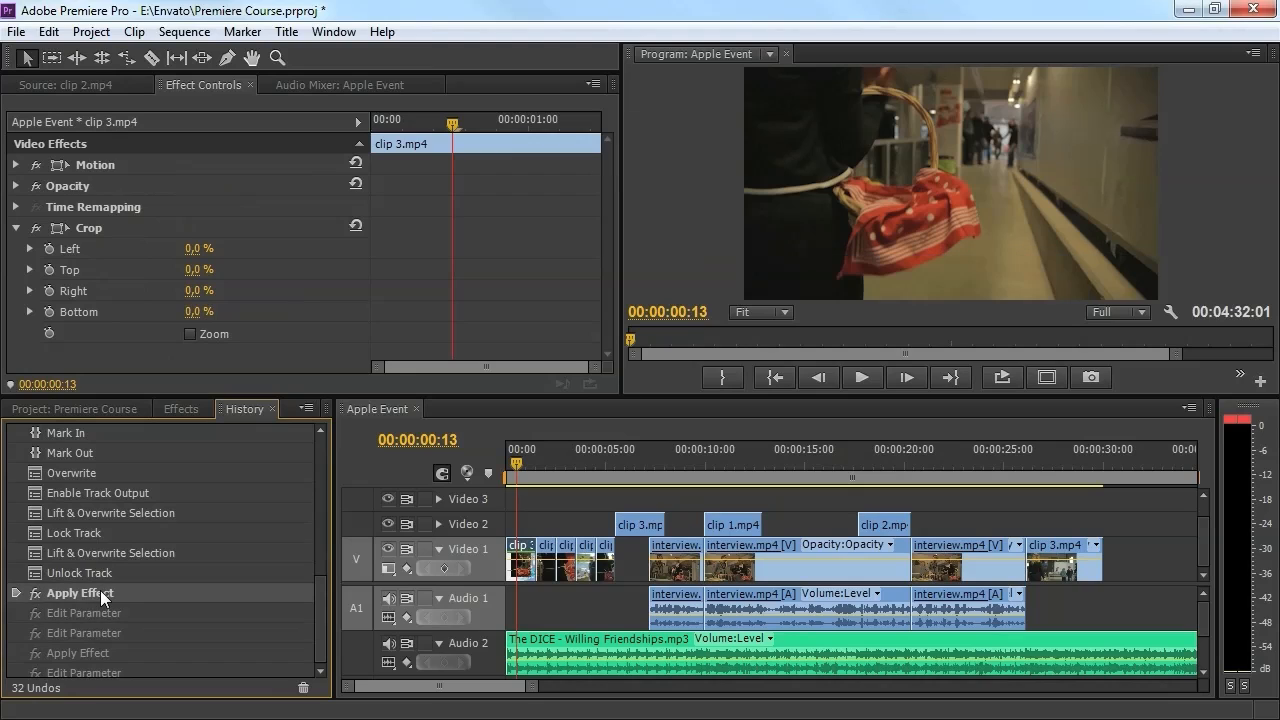
Revert the edit history to before the Crop effect was applied, and create a 1280 × 720, 25 fps adjustment layer in the Assets bin.
left_click(107, 572)
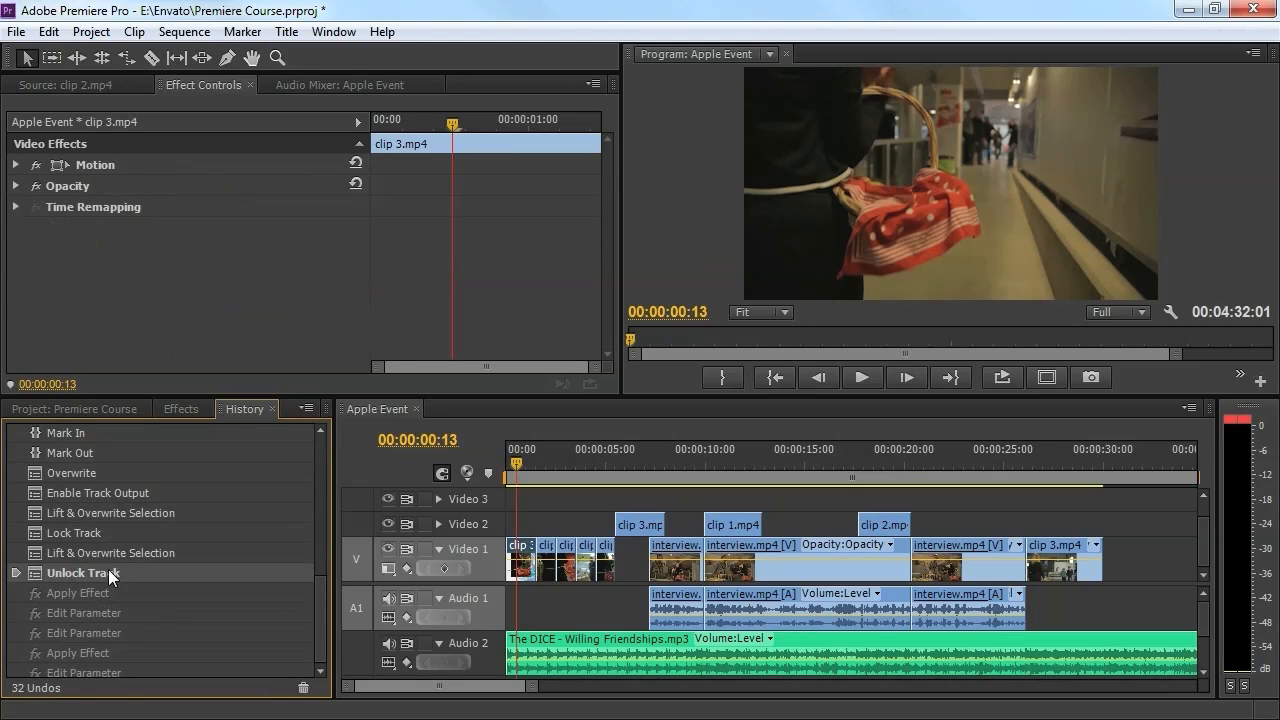
left_click(90, 408)
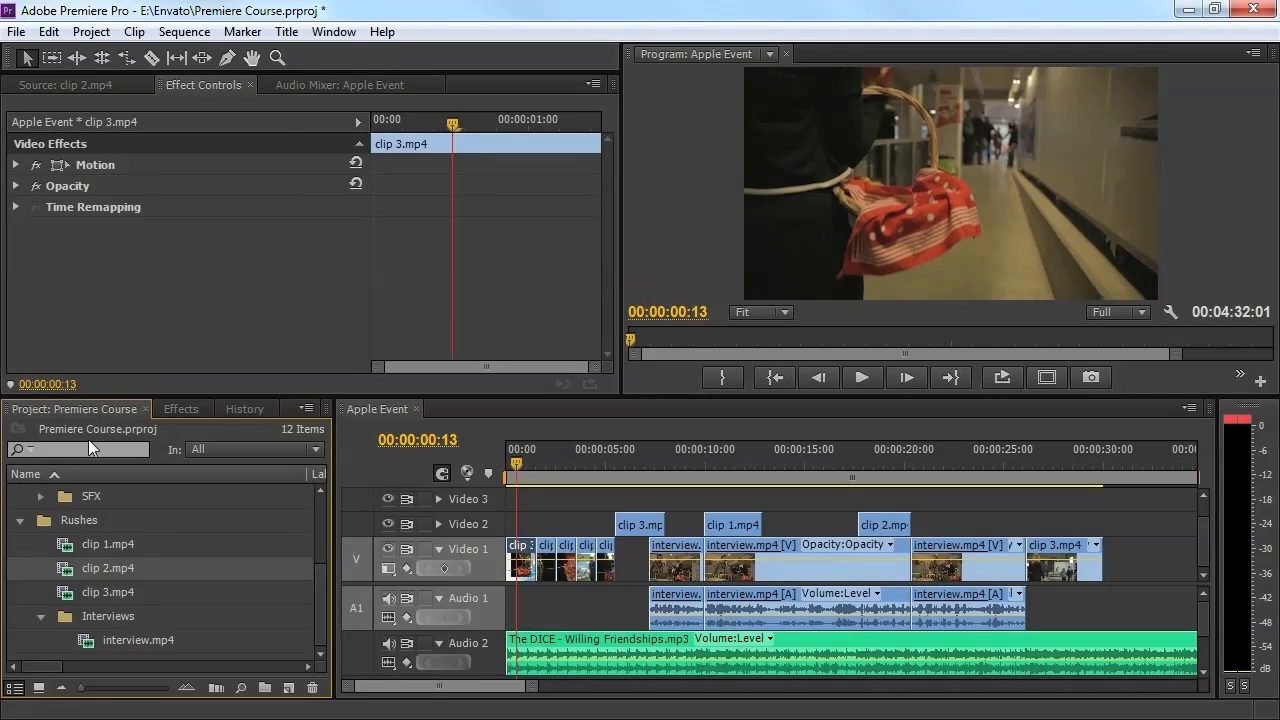
left_click(20, 520)
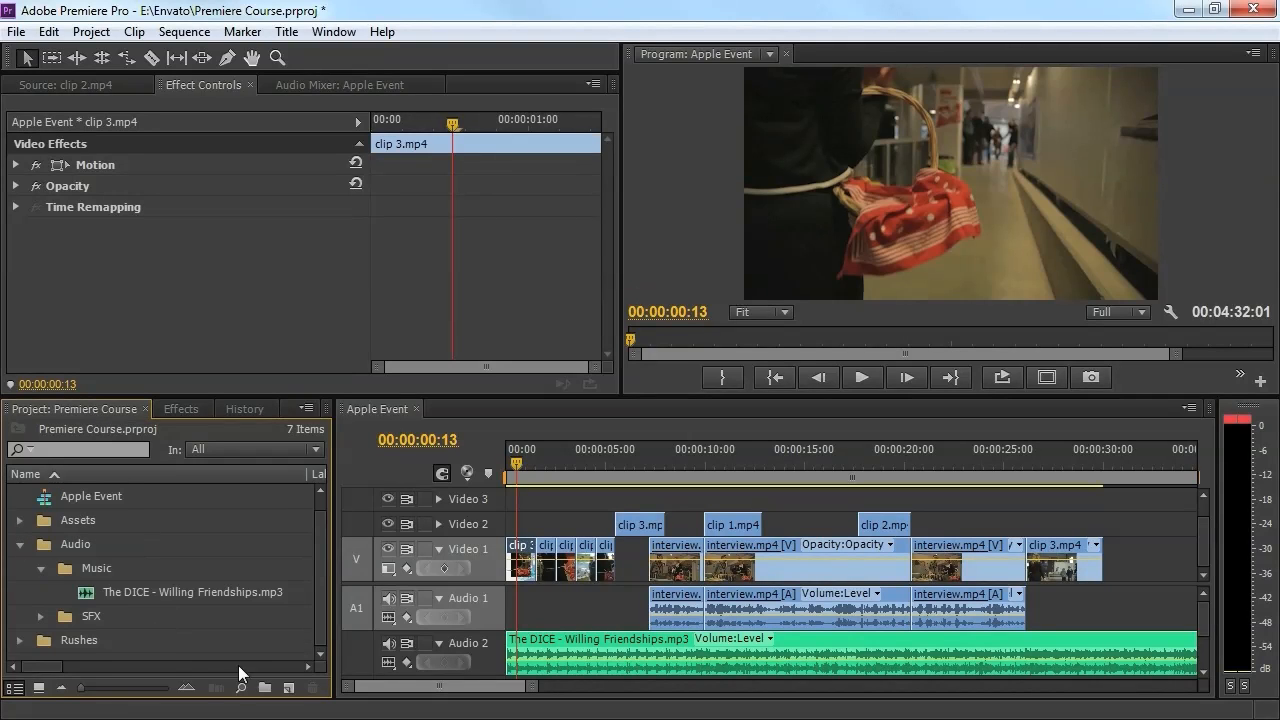
left_click(289, 688)
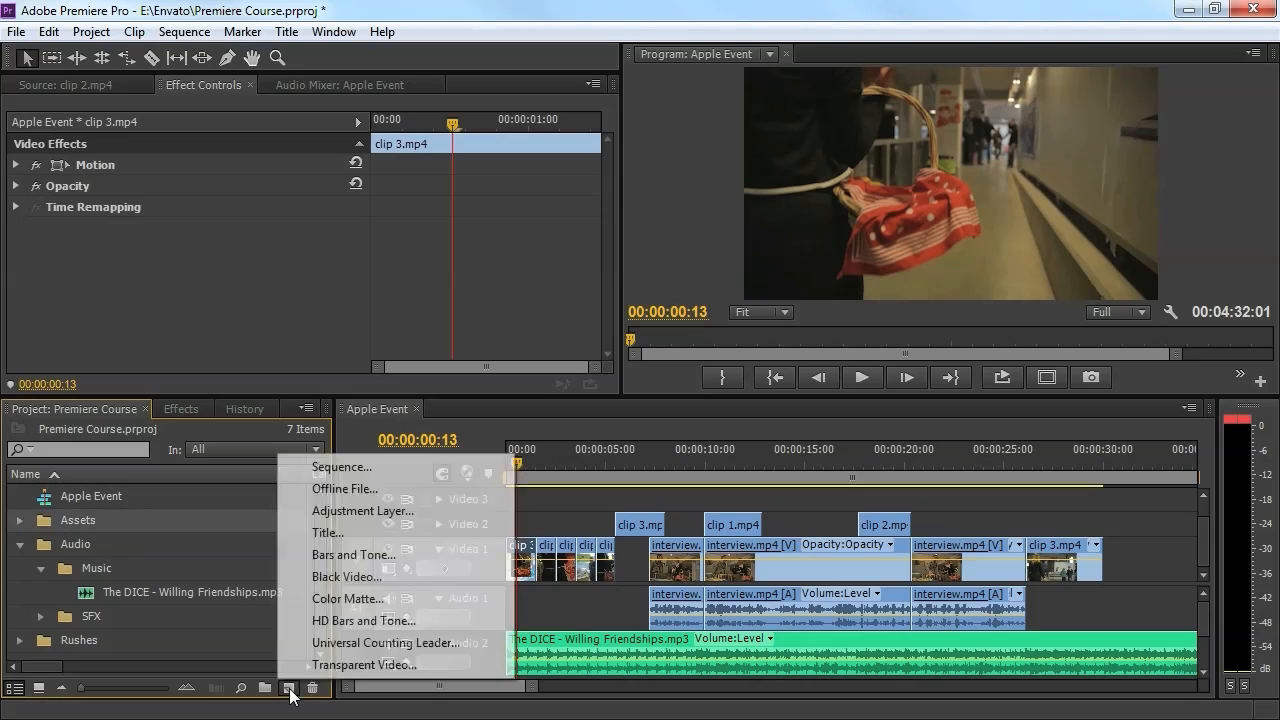
left_click(362, 511)
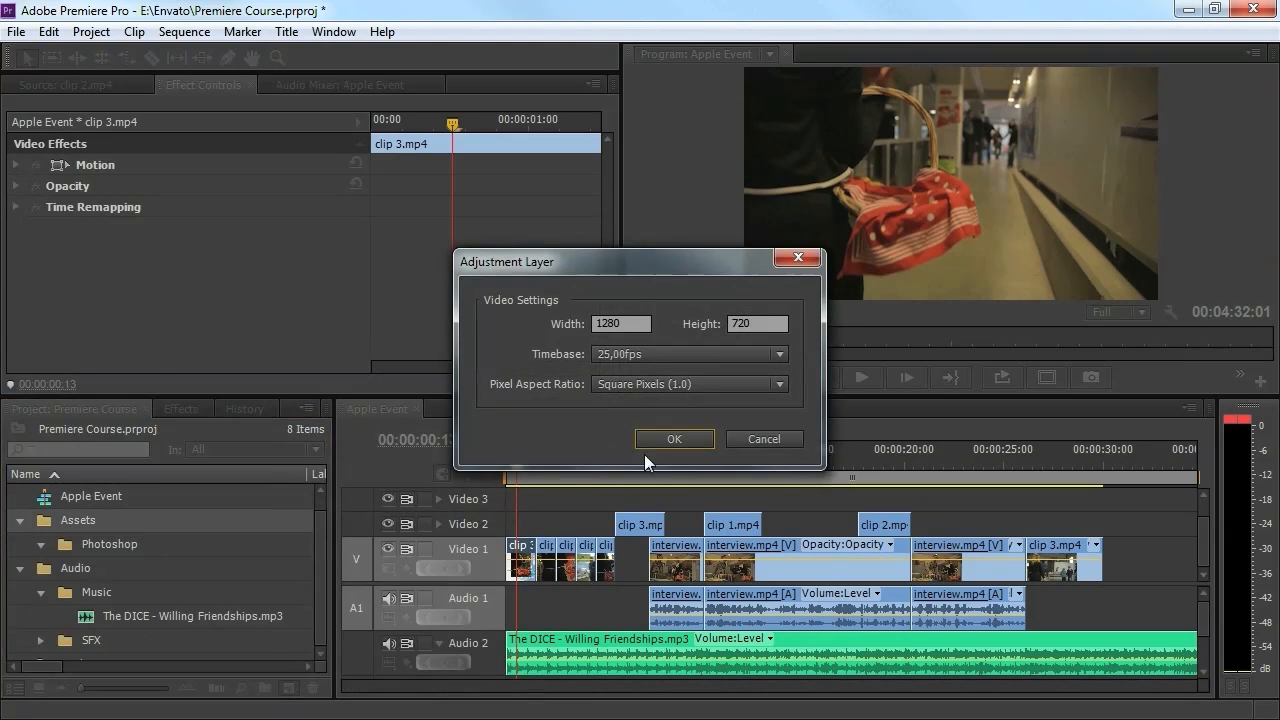
left_click(674, 439)
Place the adjustment layer at the start of Video 3 and extend it to the end of the first clip 3.mp4 on Video 2.
left_click_drag(56, 545, 500, 507)
left_click_drag(596, 499, 663, 497)
left_click(623, 505)
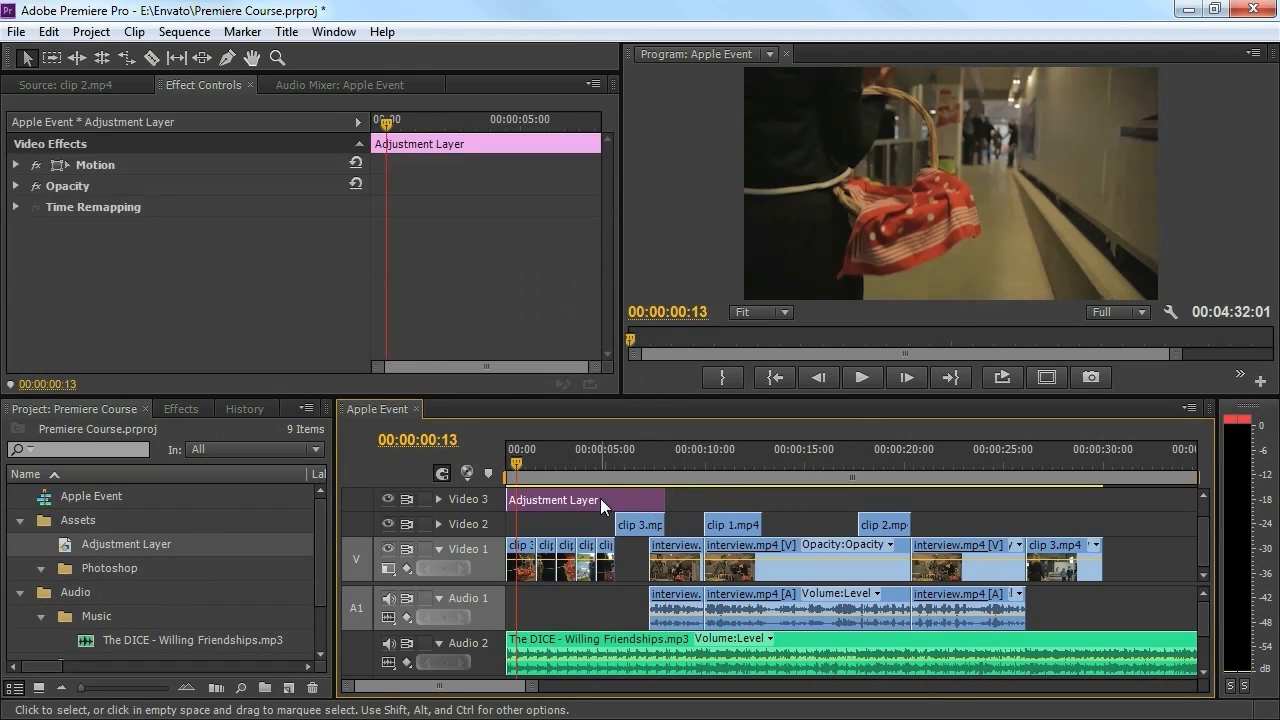
Find the Crop effect and apply it to the adjustment layer on Video 3.
left_click(181, 408)
left_click(130, 432)
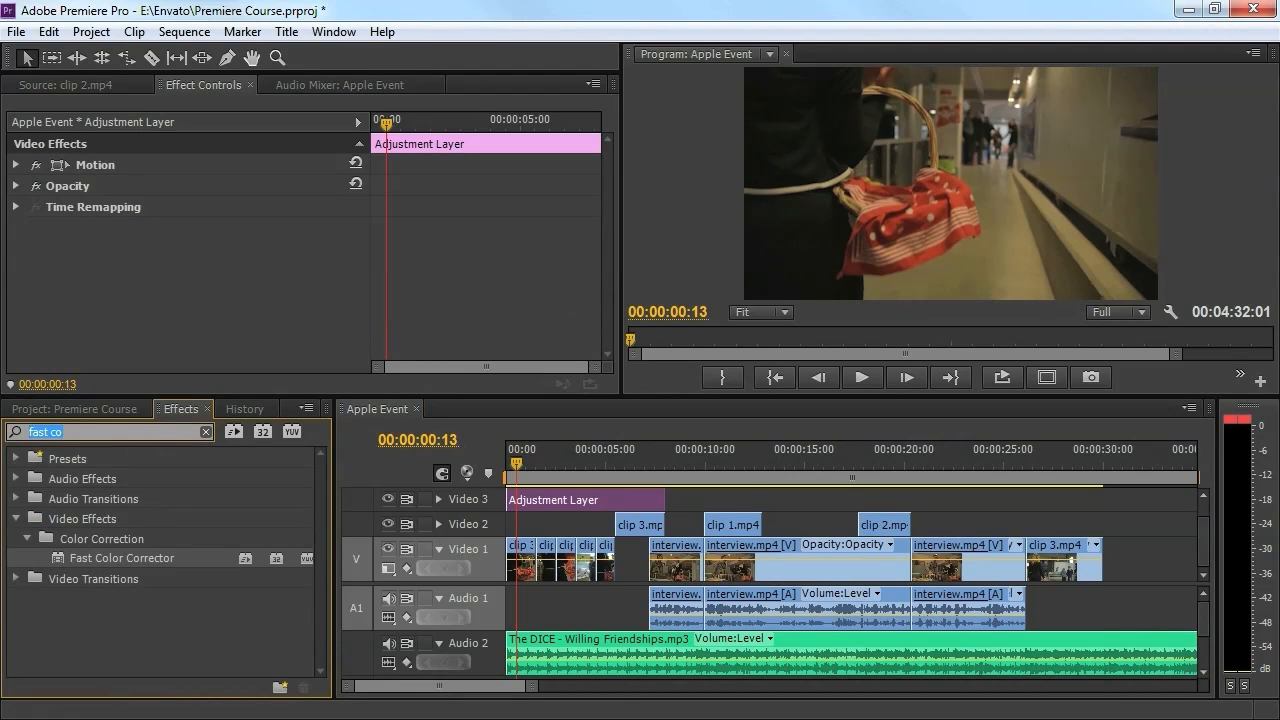
type("crop")
left_click_drag(82, 558, 529, 503)
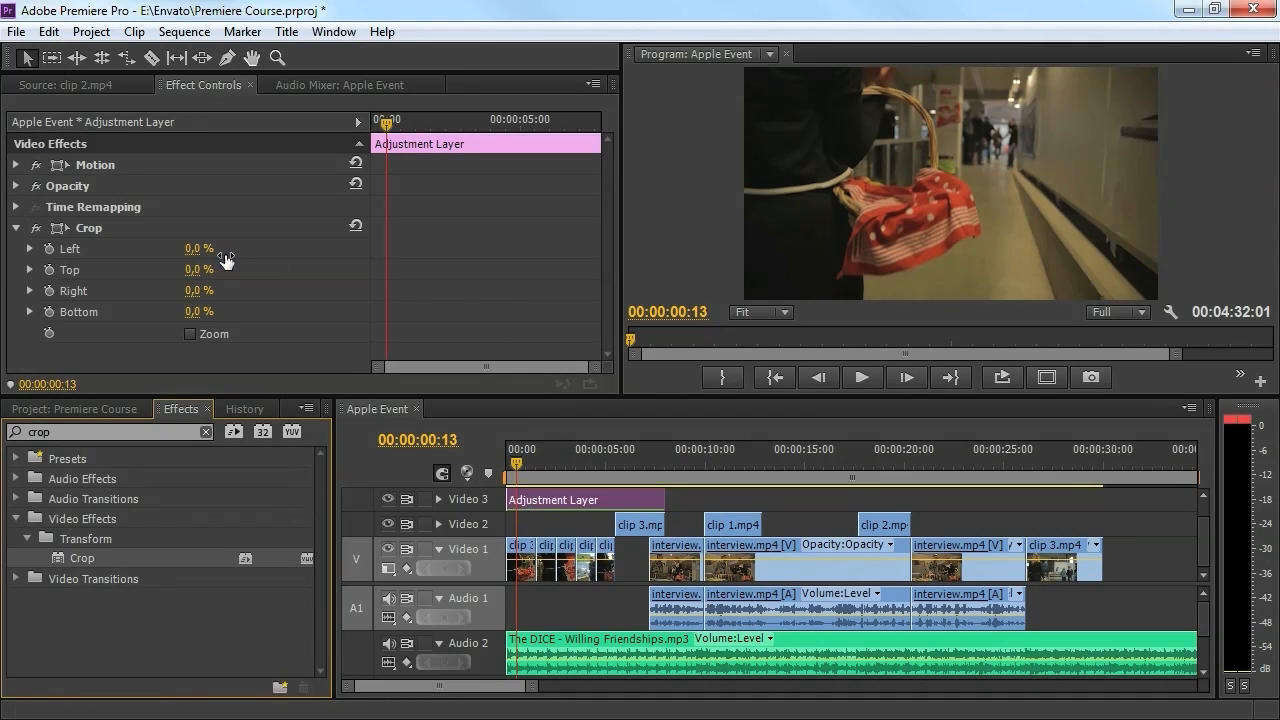
Set the adjustment layer's Crop Top and Bottom values to 20 %.
left_click(224, 361)
left_click(198, 270)
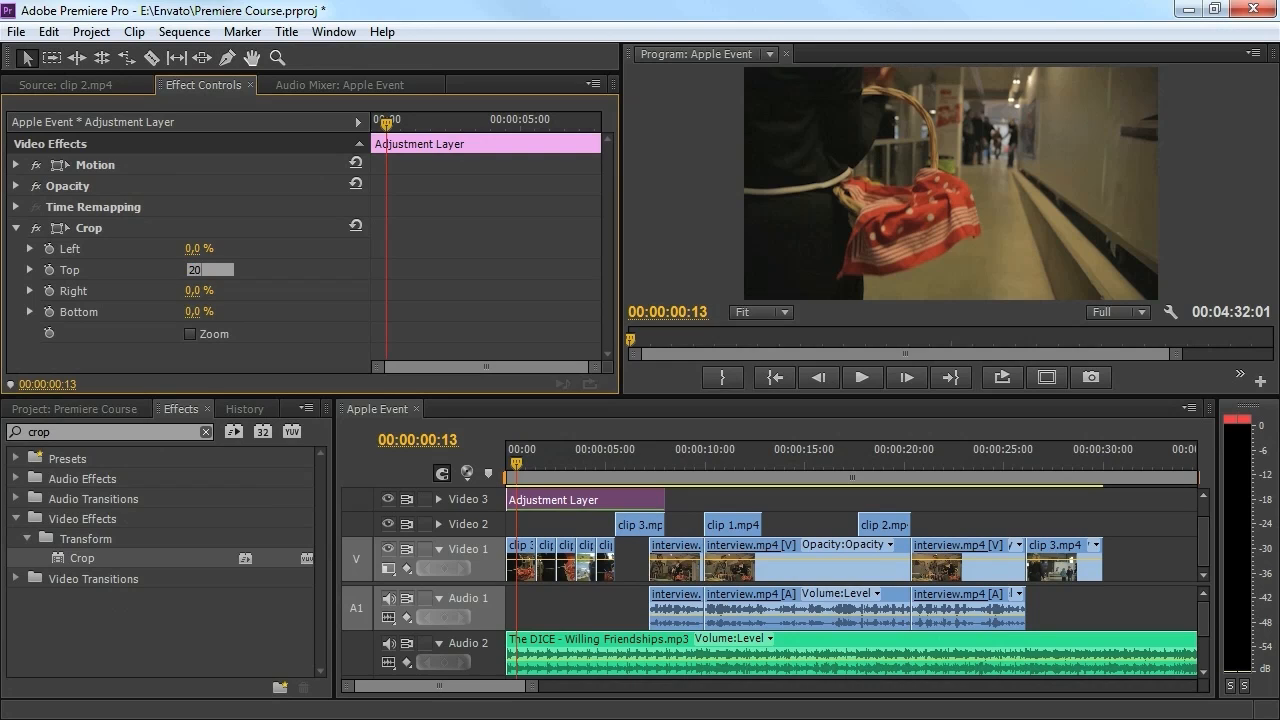
left_click(198, 311)
type("20")
left_click(242, 349)
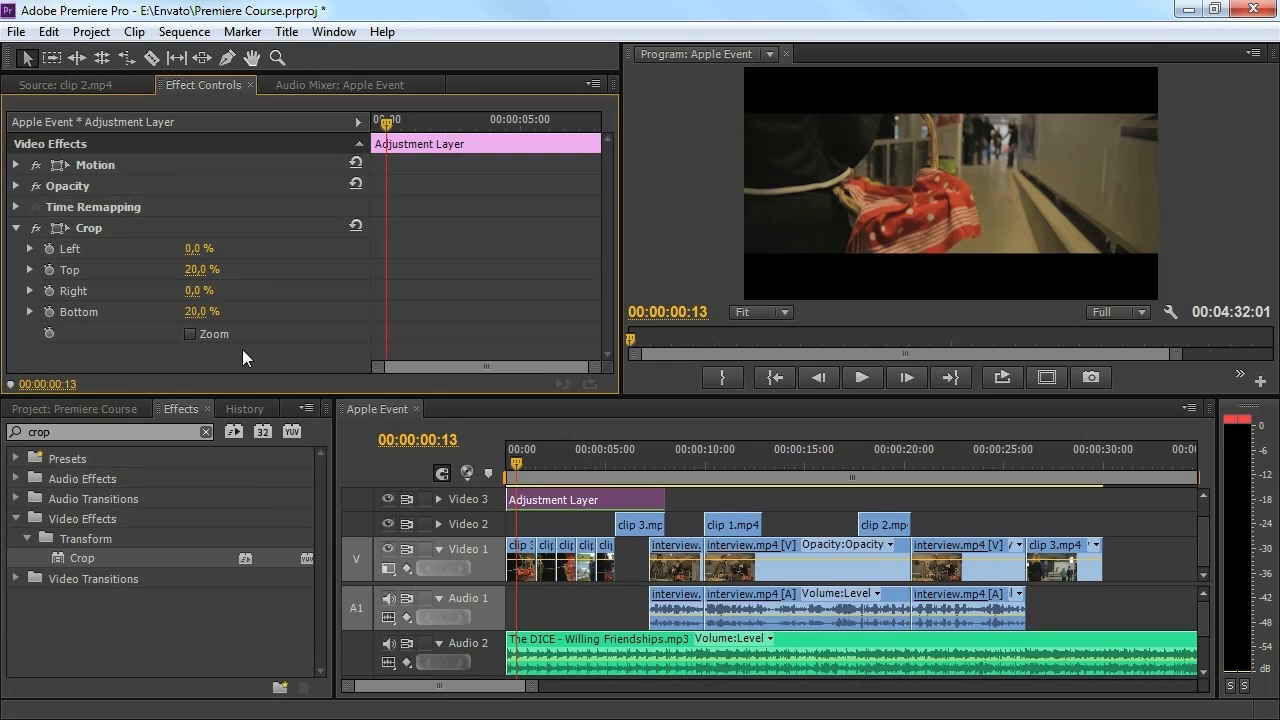
Move the playhead to 00:00:02:05 and apply the Fast Color Corrector effect to the adjustment layer.
mouse_move(527, 462)
left_mouse_down()
mouse_move(569, 466)
mouse_move(549, 466)
left_mouse_up()
left_click(118, 432)
type("fast co")
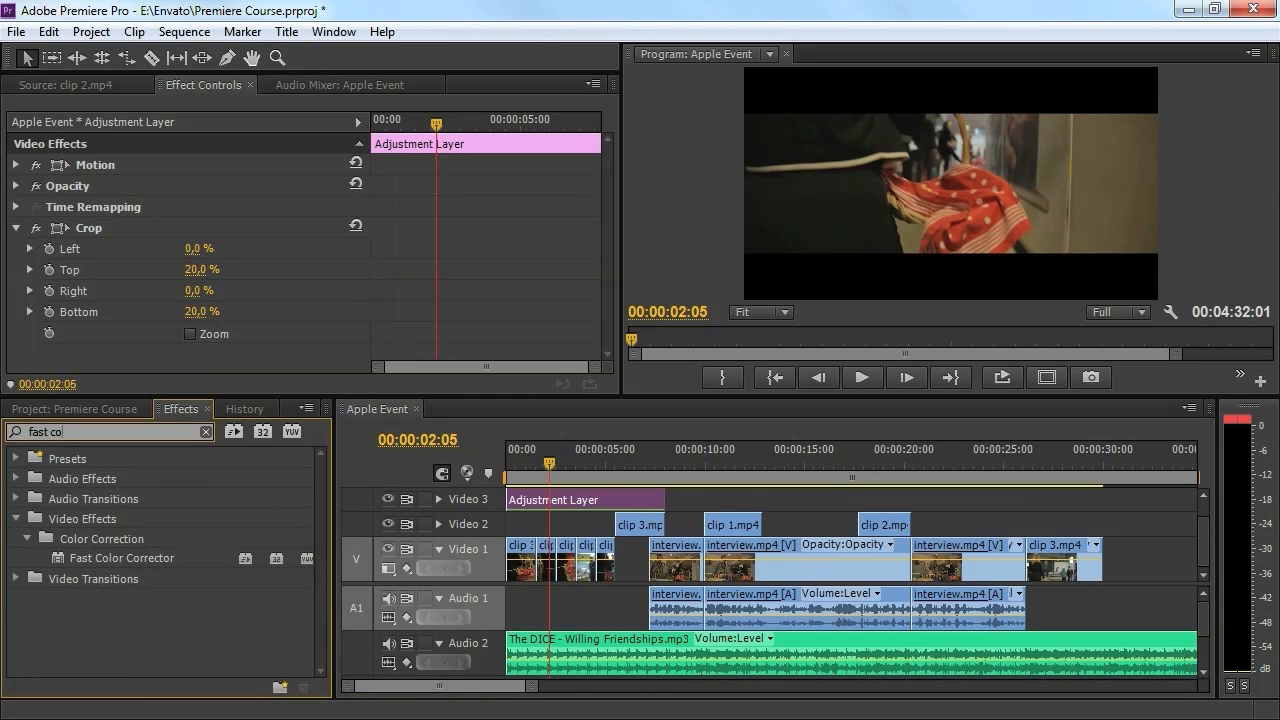
left_click_drag(97, 562, 530, 486)
Set the adjustment layer's Fast Color Corrector Saturation to 0 and move the playhead to 00:00:01:05.
left_click_drag(602, 172, 444, 291)
left_click(199, 334)
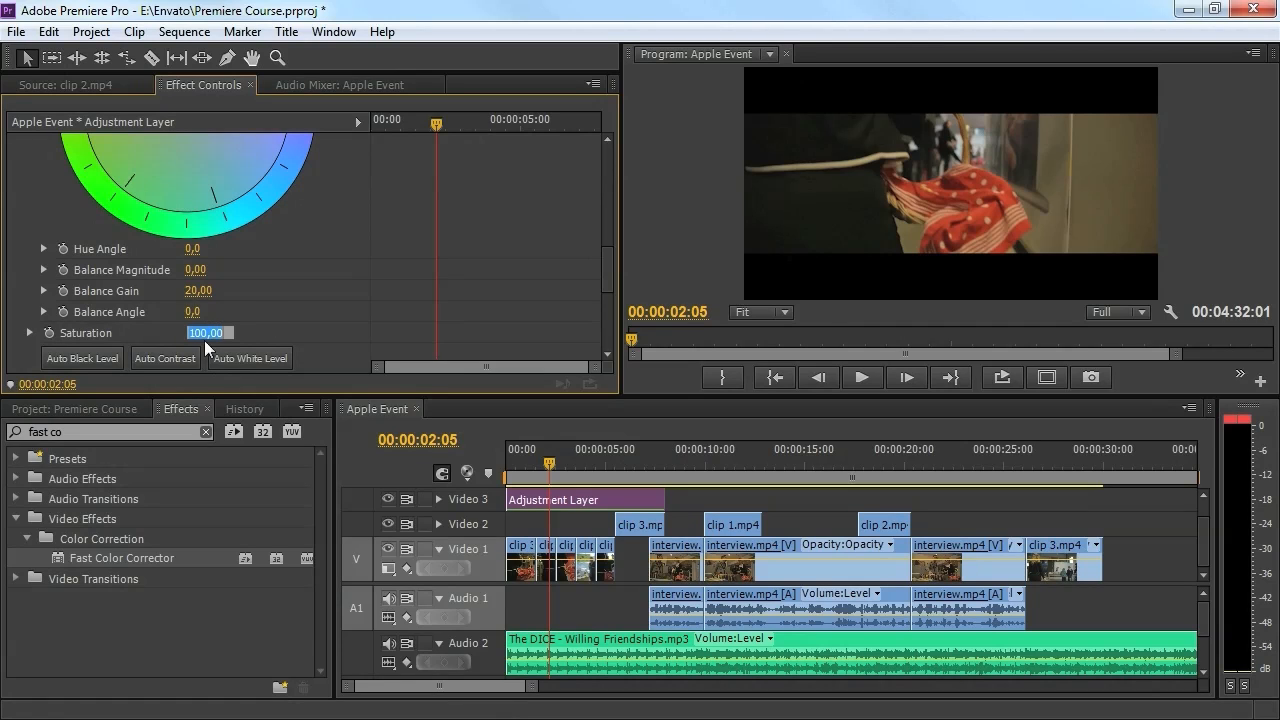
type("0")
key("Return")
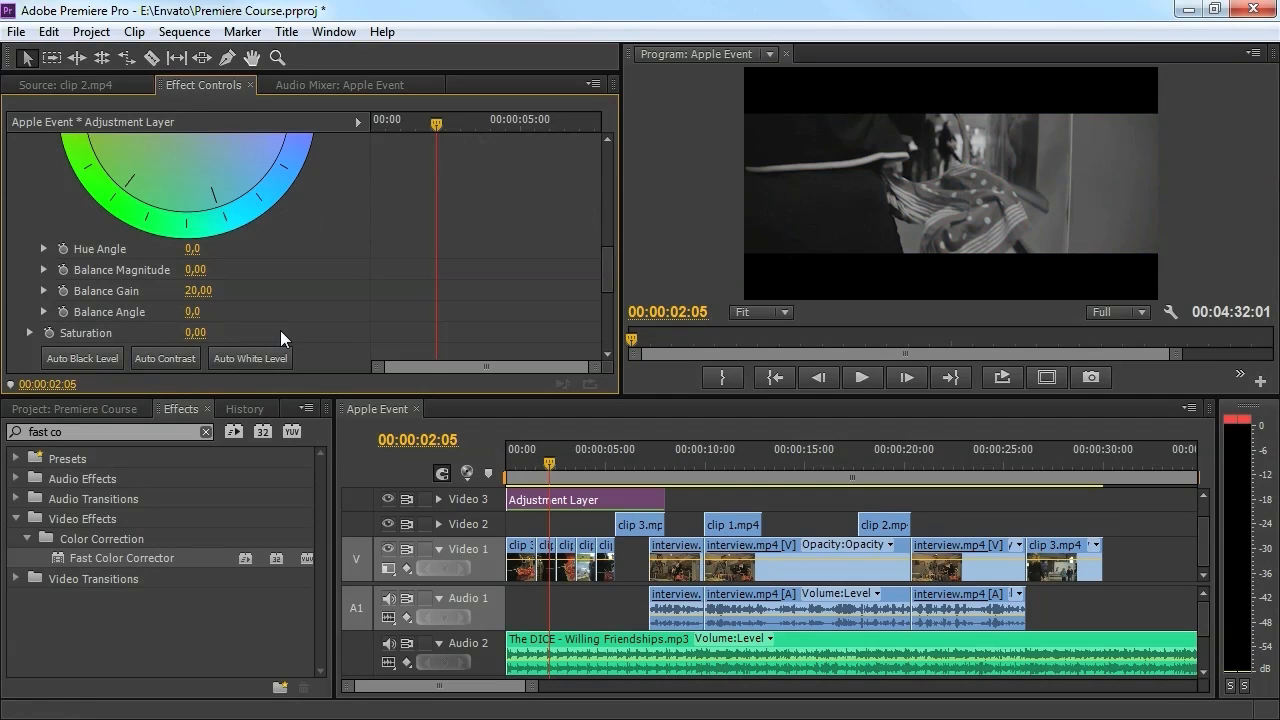
mouse_move(550, 463)
left_mouse_down()
mouse_move(517, 463)
mouse_move(577, 463)
mouse_move(529, 461)
left_mouse_up()
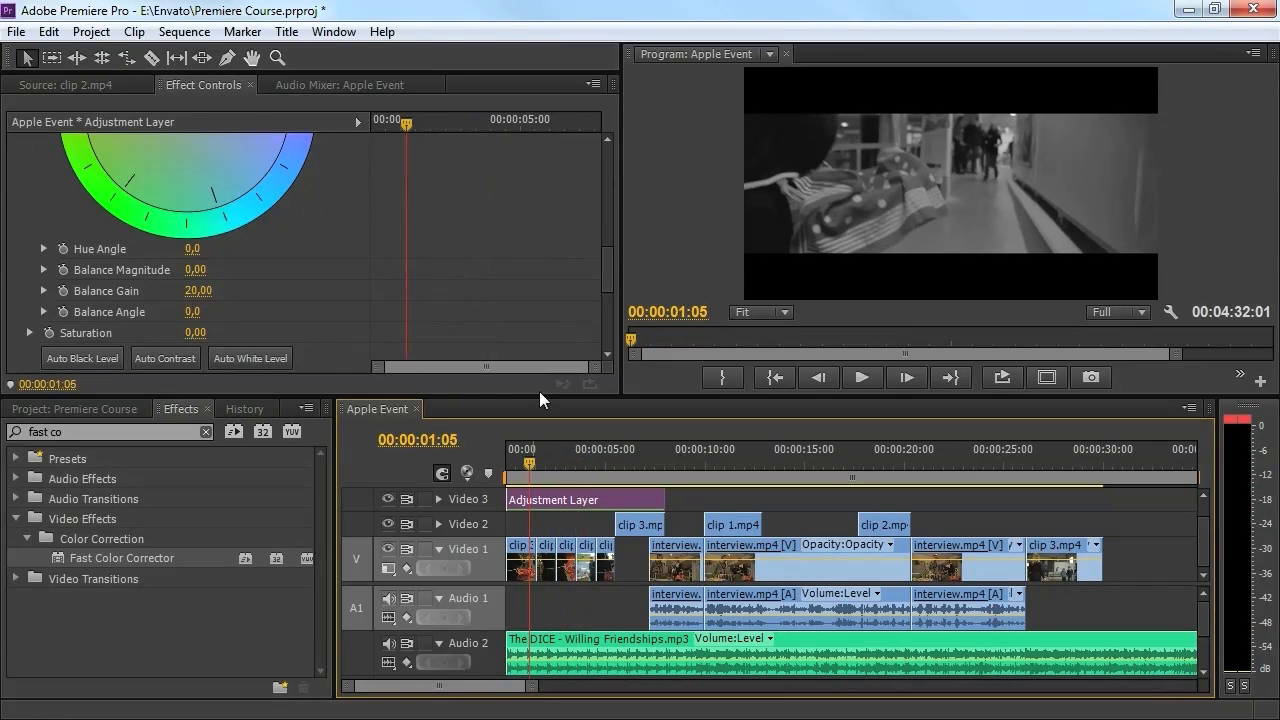
Adjust the Fast Color Corrector's Input Levels on the adjustment layer to 18.3 for black and 1.3 for gray.
scroll(609, 240, "up", 5)
scroll(597, 271, "down", 8)
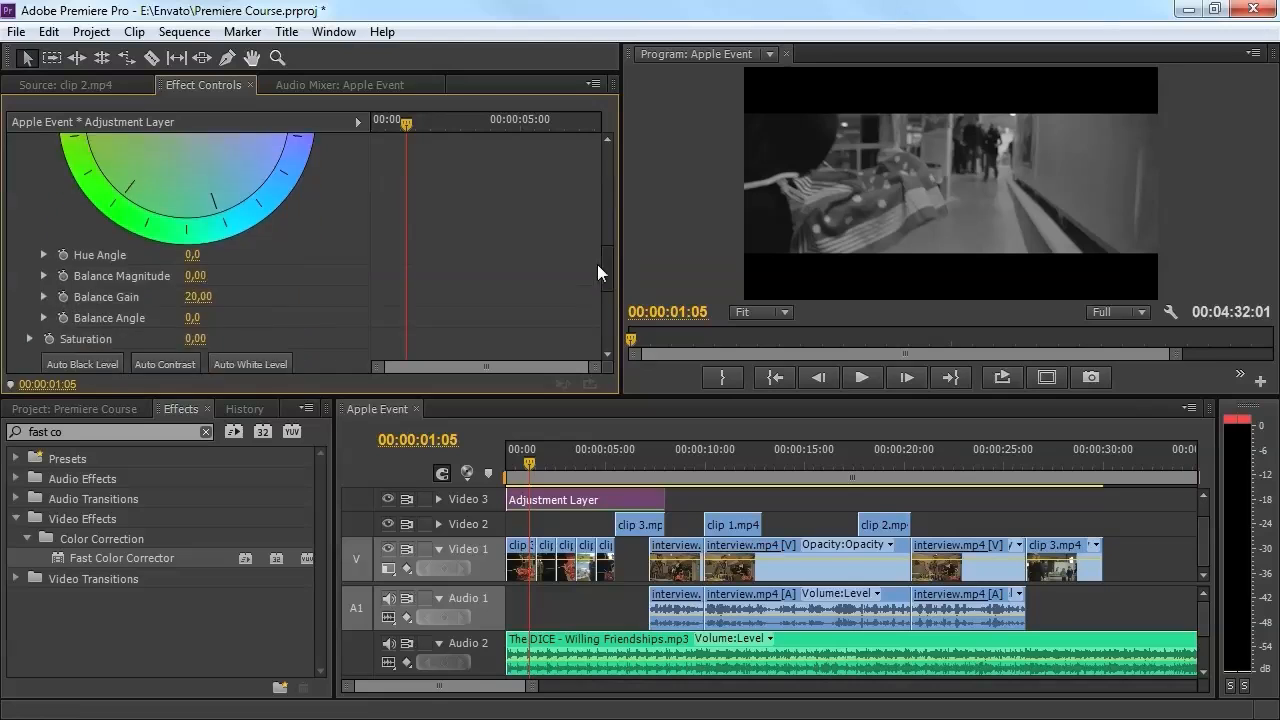
scroll(592, 287, "down", 2)
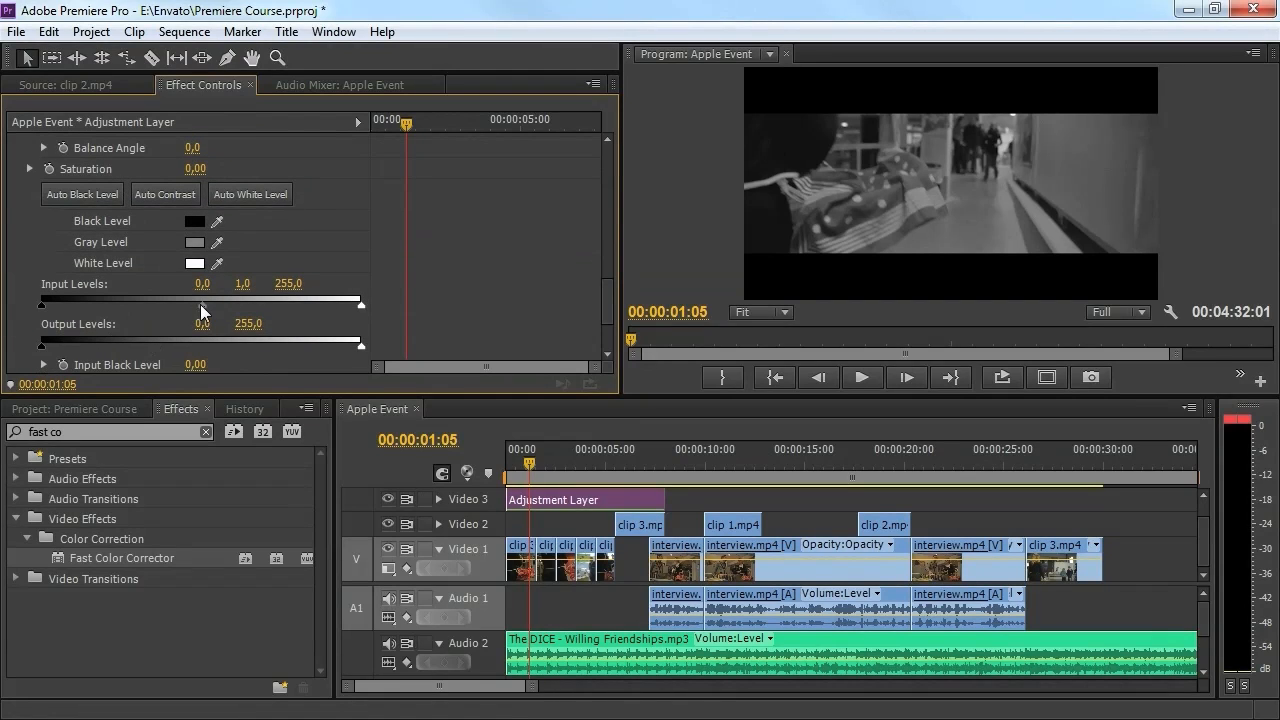
left_click_drag(201, 306, 217, 302)
mouse_move(42, 304)
left_mouse_down()
mouse_move(79, 304)
mouse_move(64, 305)
left_mouse_up()
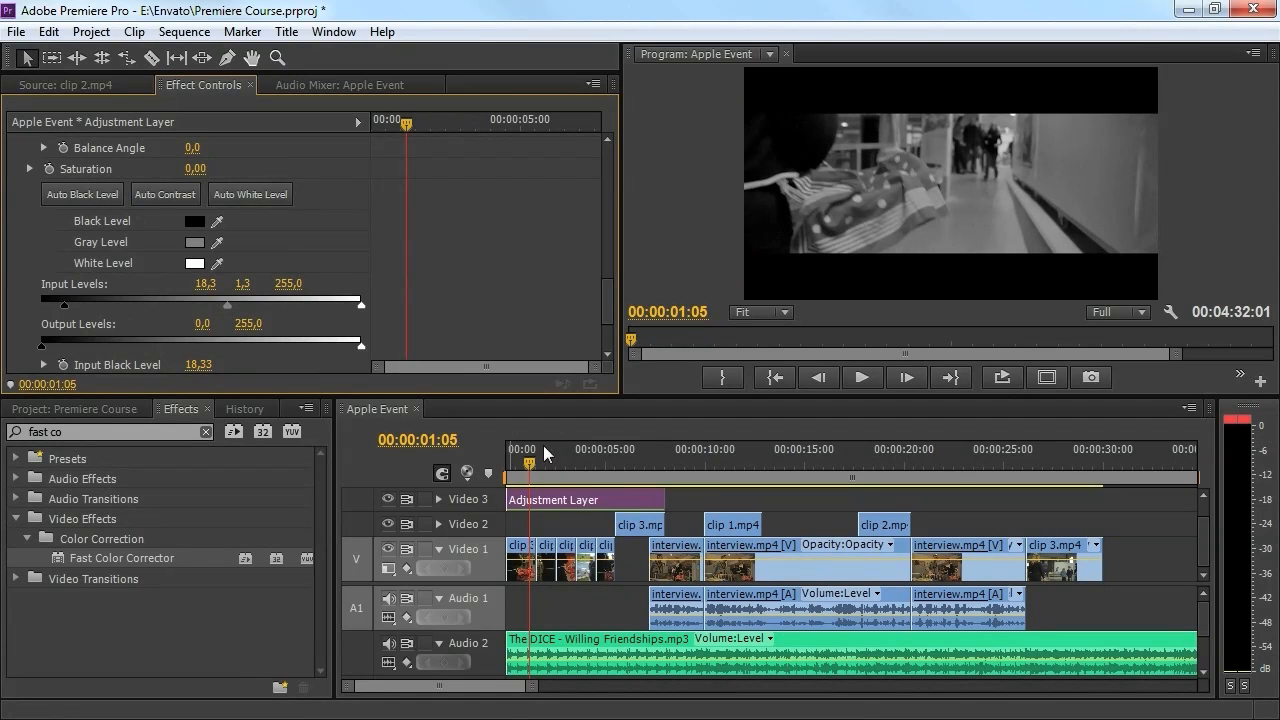
mouse_move(529, 463)
left_mouse_down()
mouse_move(553, 462)
mouse_move(533, 462)
left_mouse_up()
left_click_drag(604, 313, 612, 209)
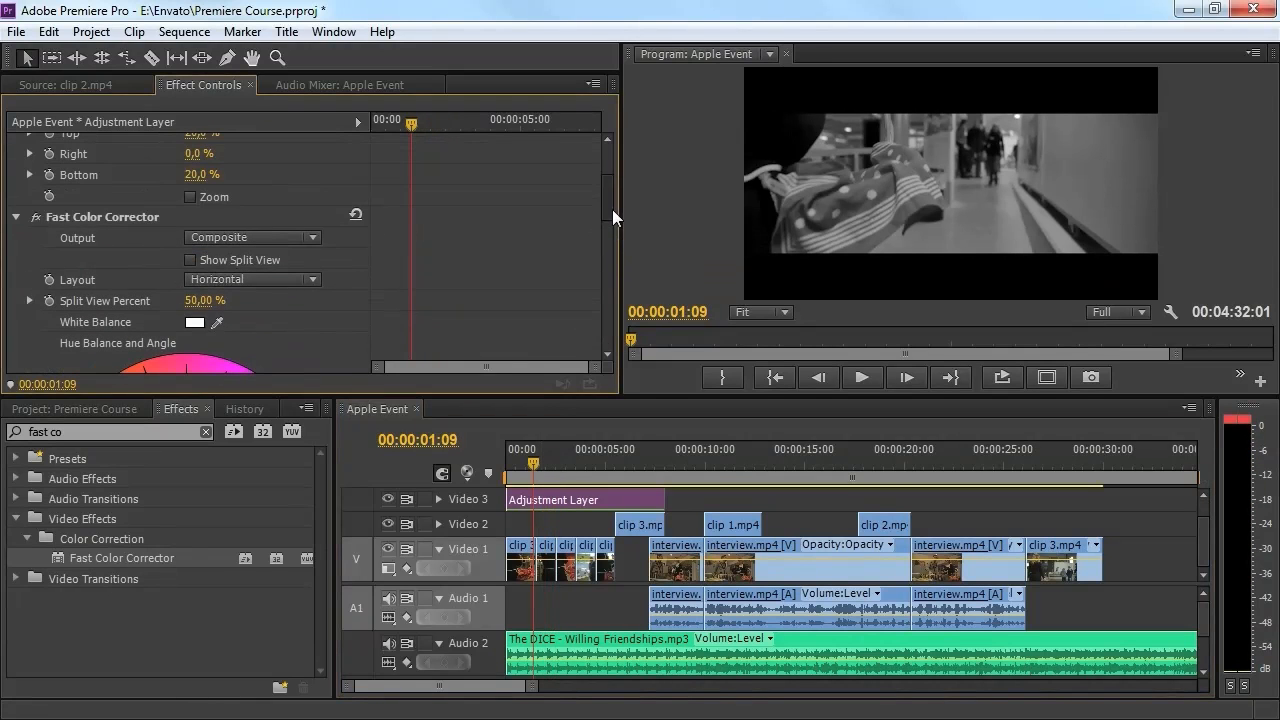
Reframe the clip 3.mp4 segment around 00:00:05:02 on Video 1 by setting its vertical Position to 501.
left_click_drag(543, 452, 607, 459)
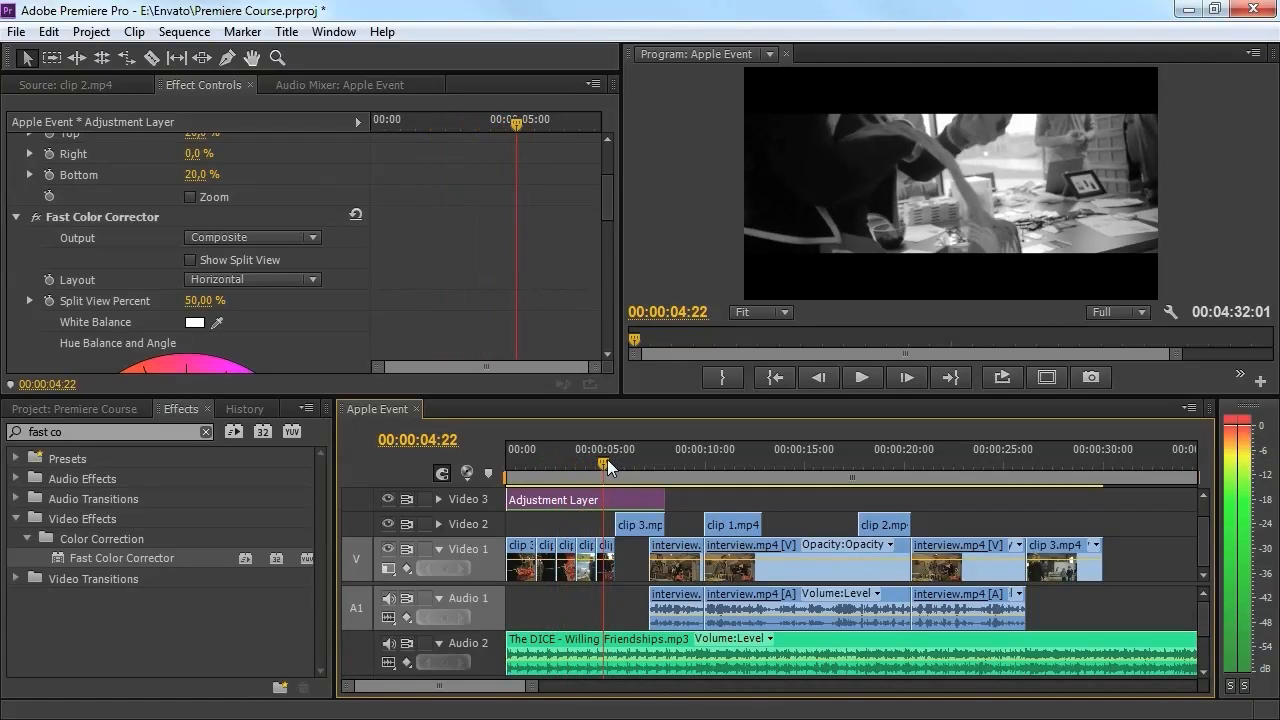
left_click(610, 567)
left_click_drag(352, 684, 371, 683)
left_click(697, 574)
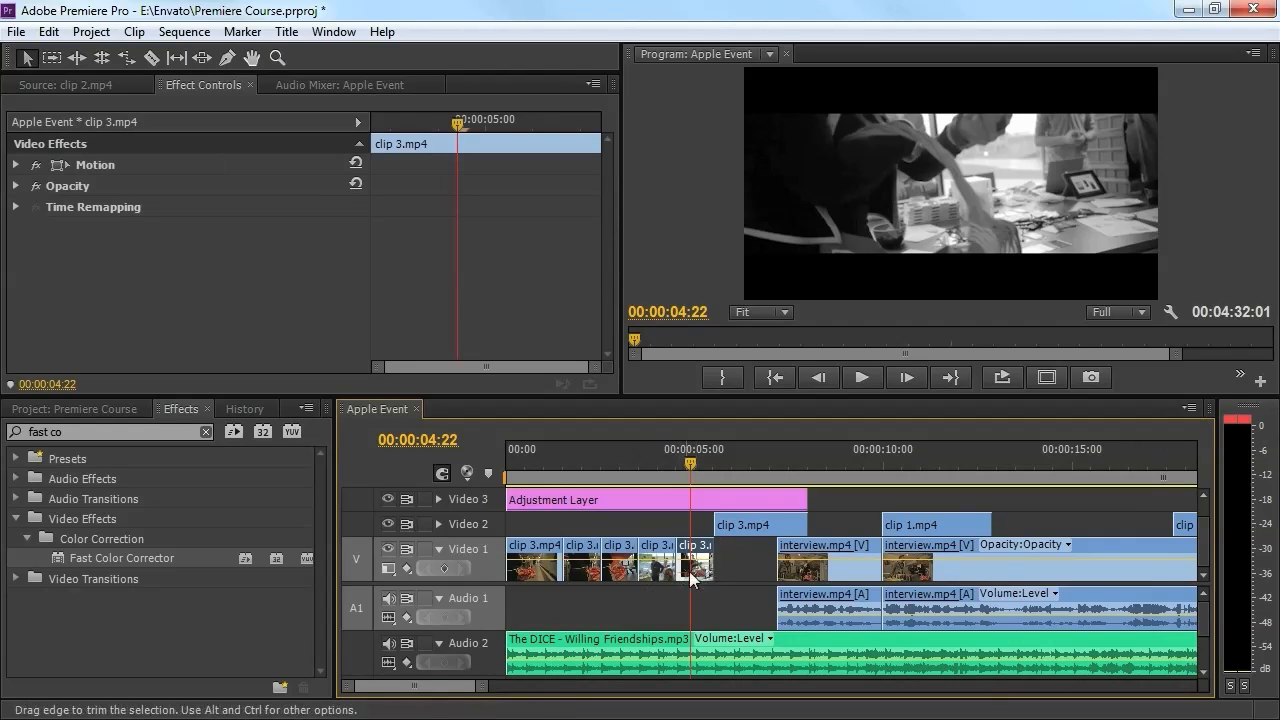
left_click(697, 463)
left_click_drag(694, 461, 694, 464)
left_click(15, 164)
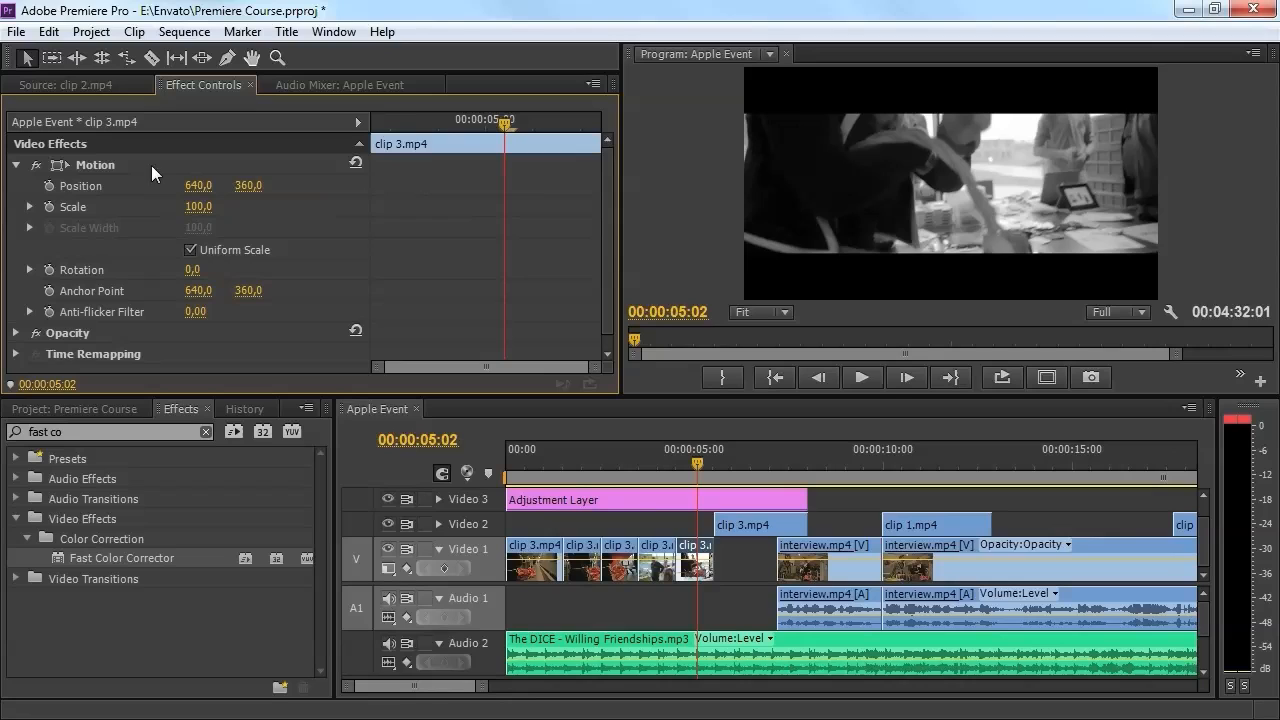
mouse_move(250, 187)
left_mouse_down()
mouse_move(375, 187)
mouse_move(259, 186)
left_mouse_up()
Reframe the clip 3.mp4 cutaway under the adjustment layer on Video 2 by setting its vertical Position to 443.
left_click_drag(708, 466, 763, 466)
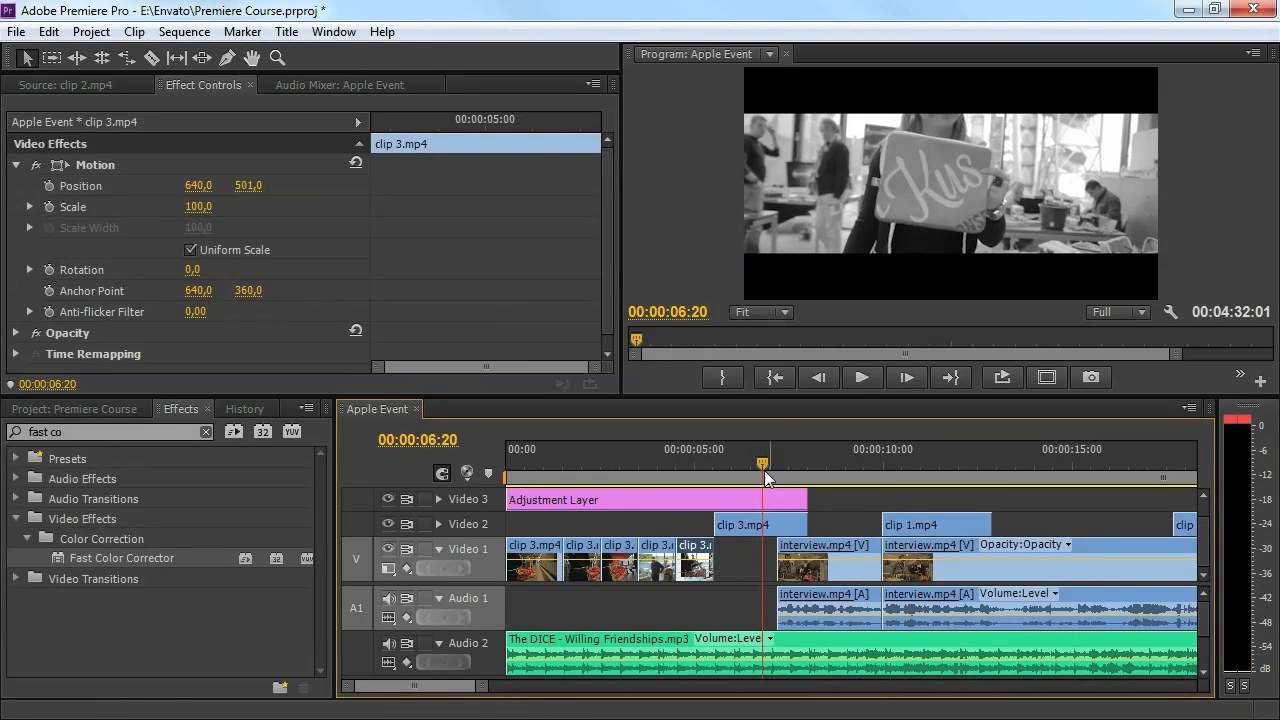
left_click(767, 526)
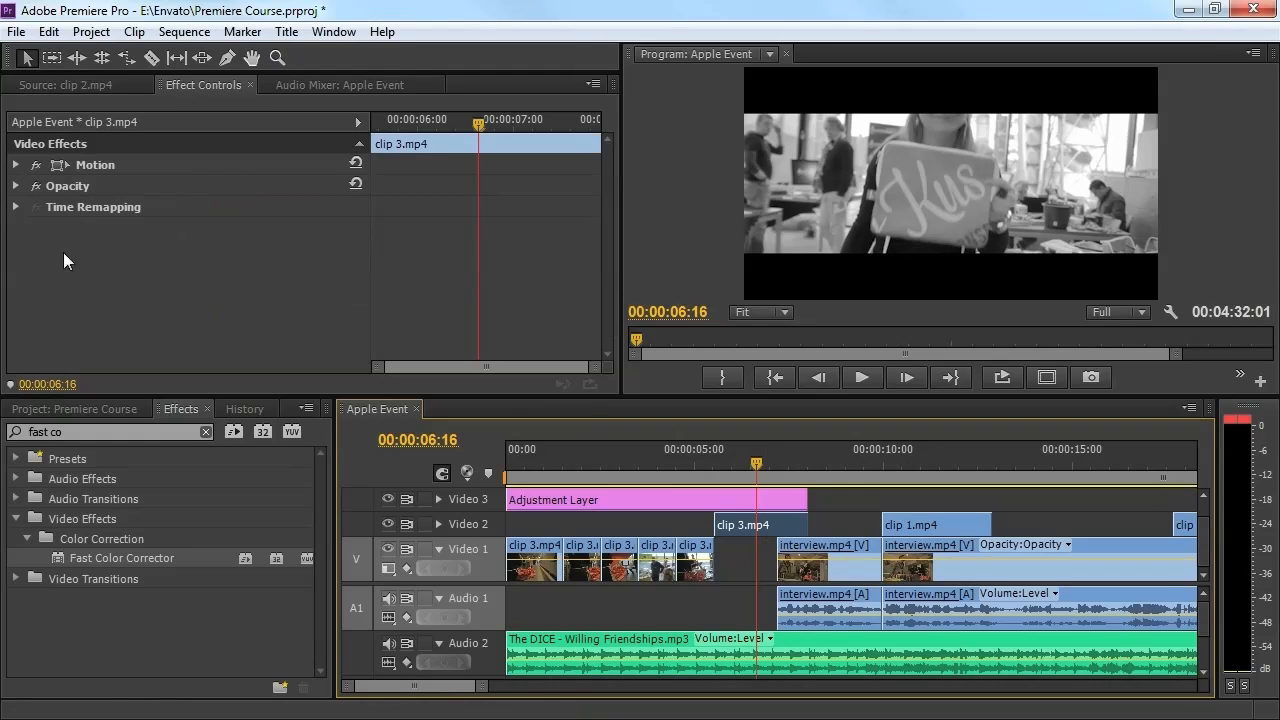
left_click(14, 165)
left_click_drag(248, 186, 256, 187)
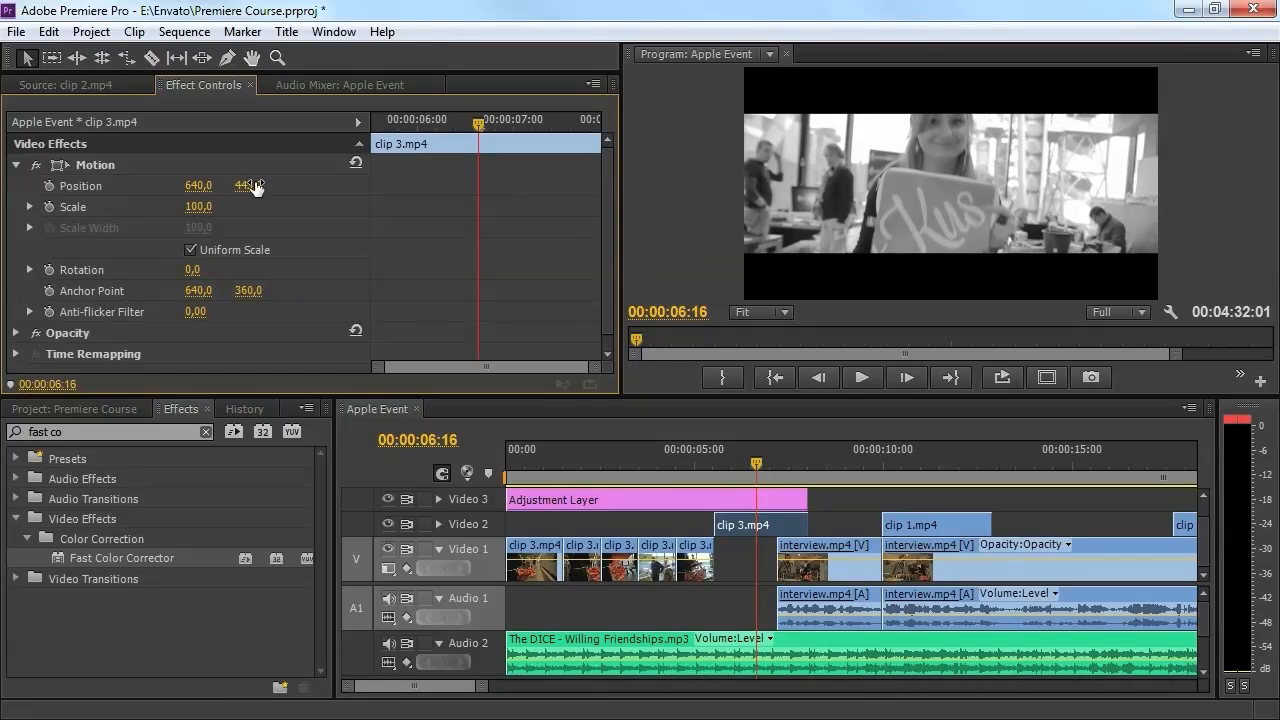
mouse_move(744, 460)
left_mouse_down()
mouse_move(727, 461)
mouse_move(747, 462)
left_mouse_up()
Copy the adjustment layer and paste it onto Video 3 at the start of the last clip 3.mp4 segment.
key("ctrl+c")
left_click(254, 186)
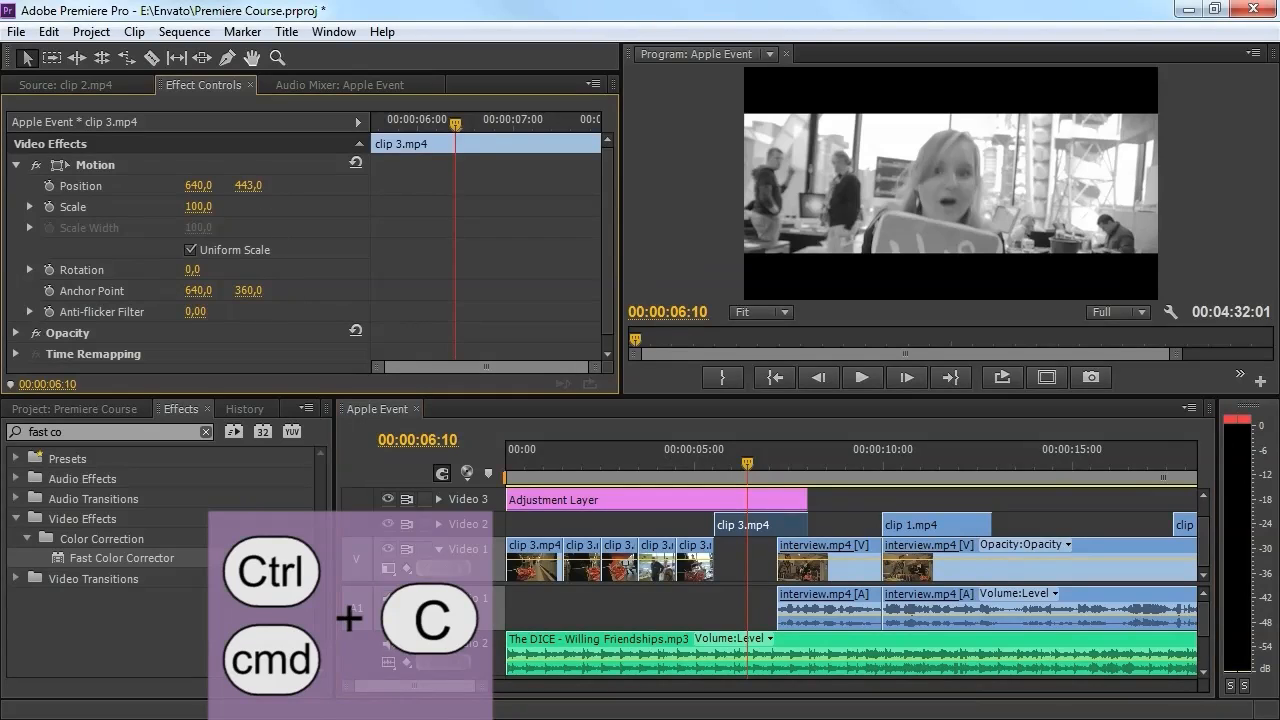
left_click(688, 498)
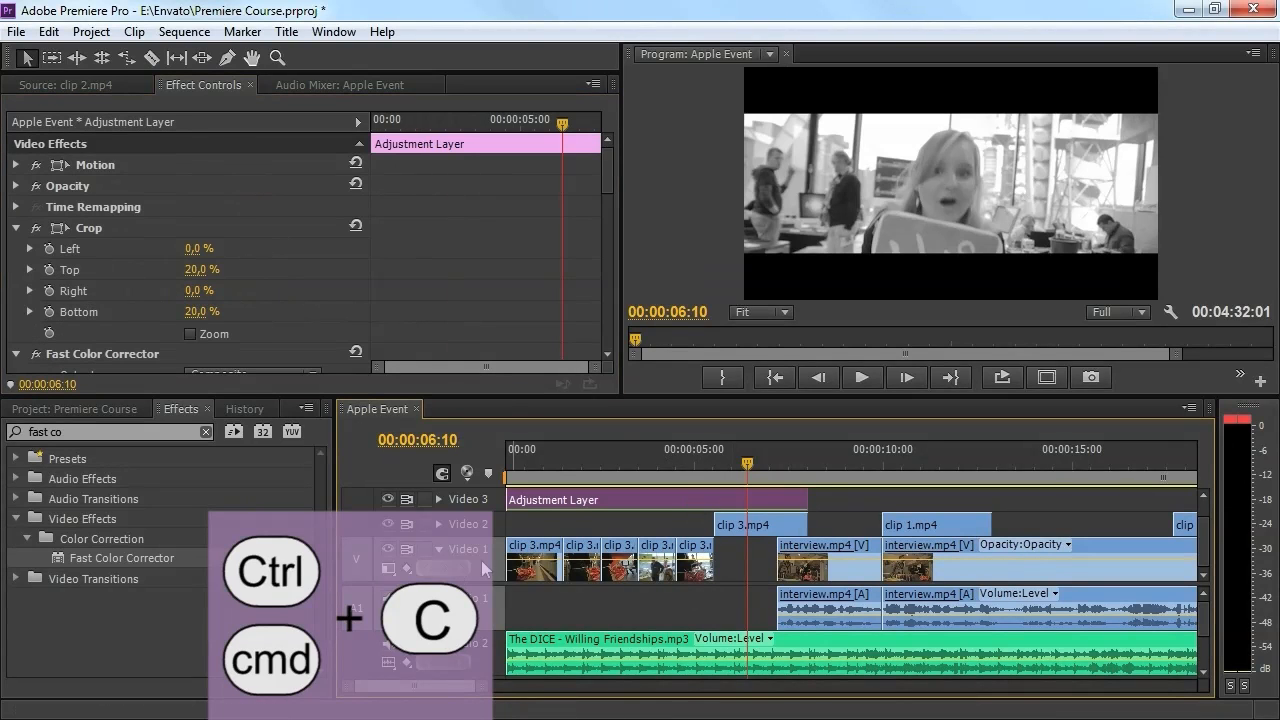
left_click(492, 495)
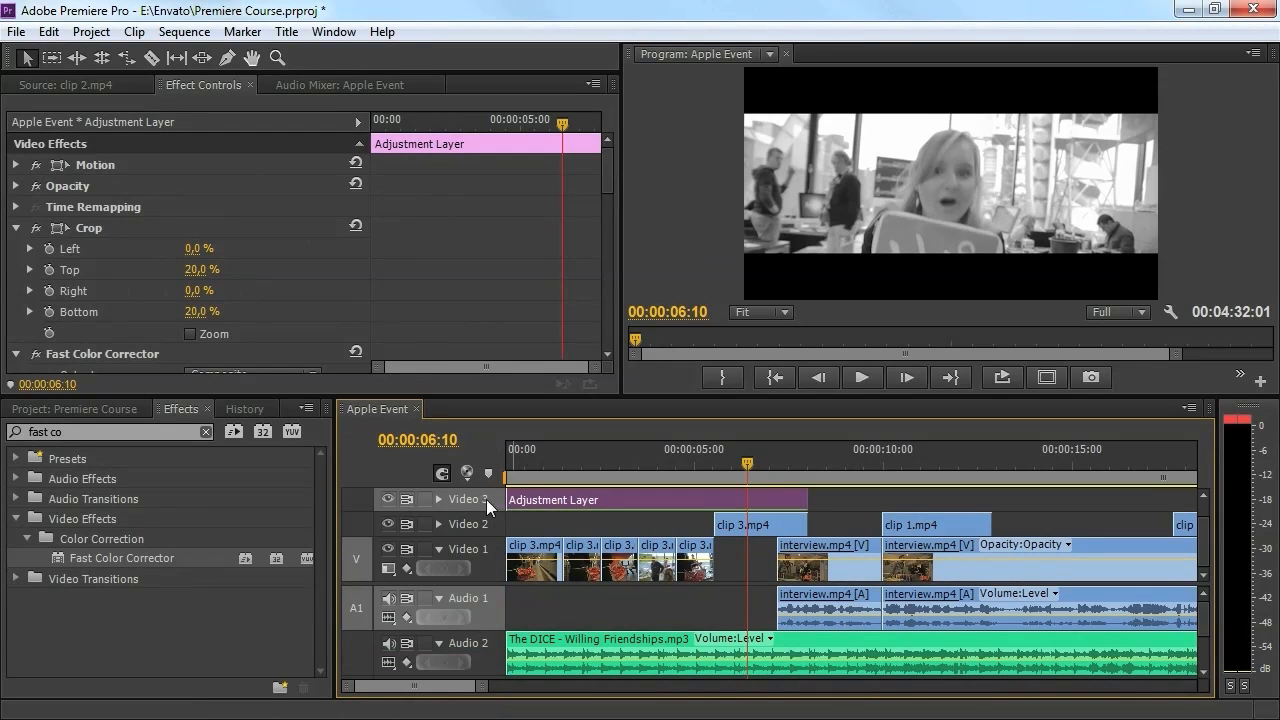
left_click_drag(447, 690, 455, 690)
scroll(455, 690, "down", 5)
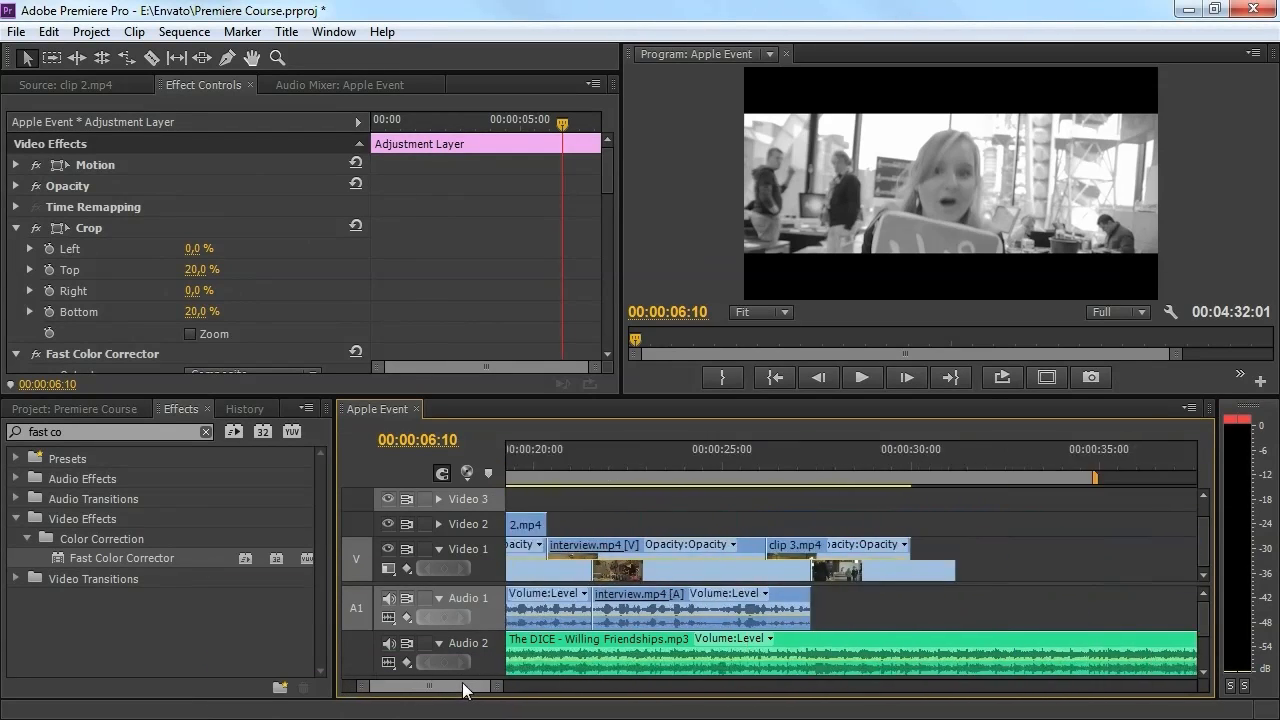
left_click(599, 465)
key("Up")
key("ctrl+v")
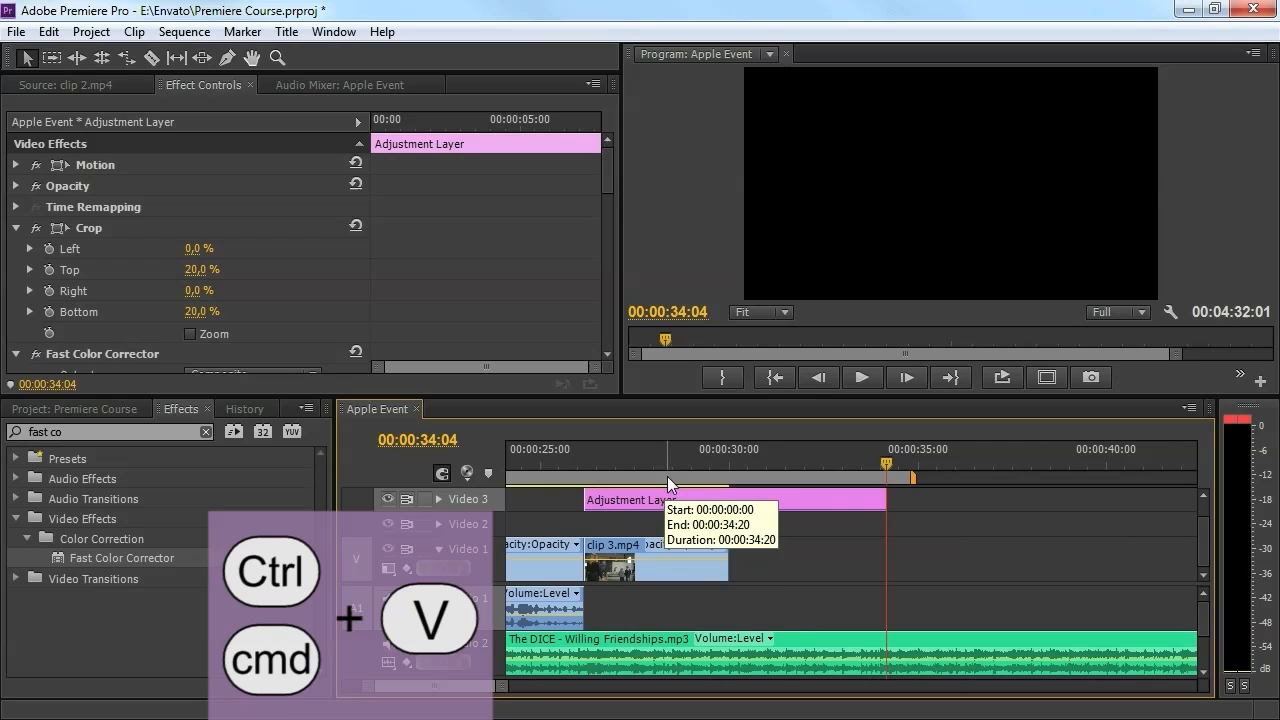
Trim the pasted adjustment layer to the end of the last clip 3.mp4 segment and move the playhead to 00:00:27:15.
left_click(879, 502)
left_click_drag(879, 502, 766, 502)
left_click(638, 465)
left_click_drag(640, 472, 659, 470)
left_click_drag(766, 500, 726, 497)
mouse_move(663, 472)
left_mouse_down()
mouse_move(709, 481)
mouse_move(640, 474)
left_mouse_up()
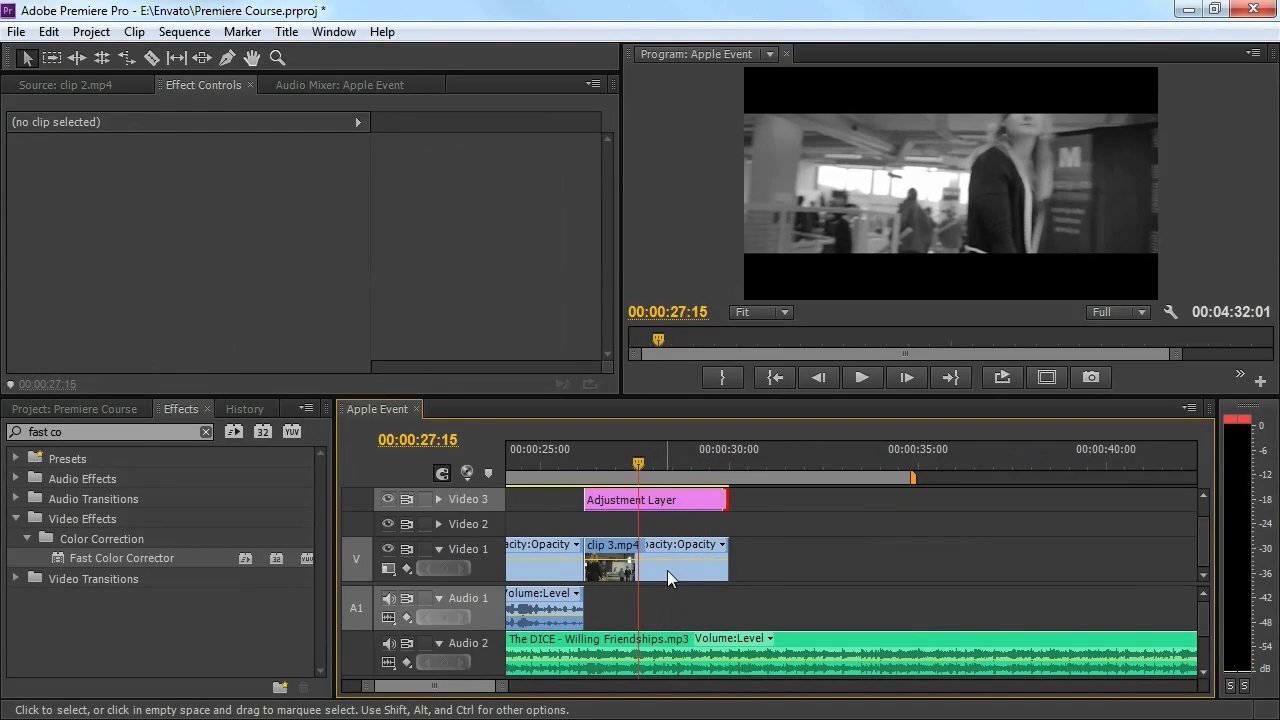
Cut off the excess music on Audio 2 and trim its end flush with the last clip 3.mp4 segment.
left_click(734, 641)
left_click(816, 585)
key("c")
left_click(738, 640)
key("v")
left_click(815, 642)
key("Delete")
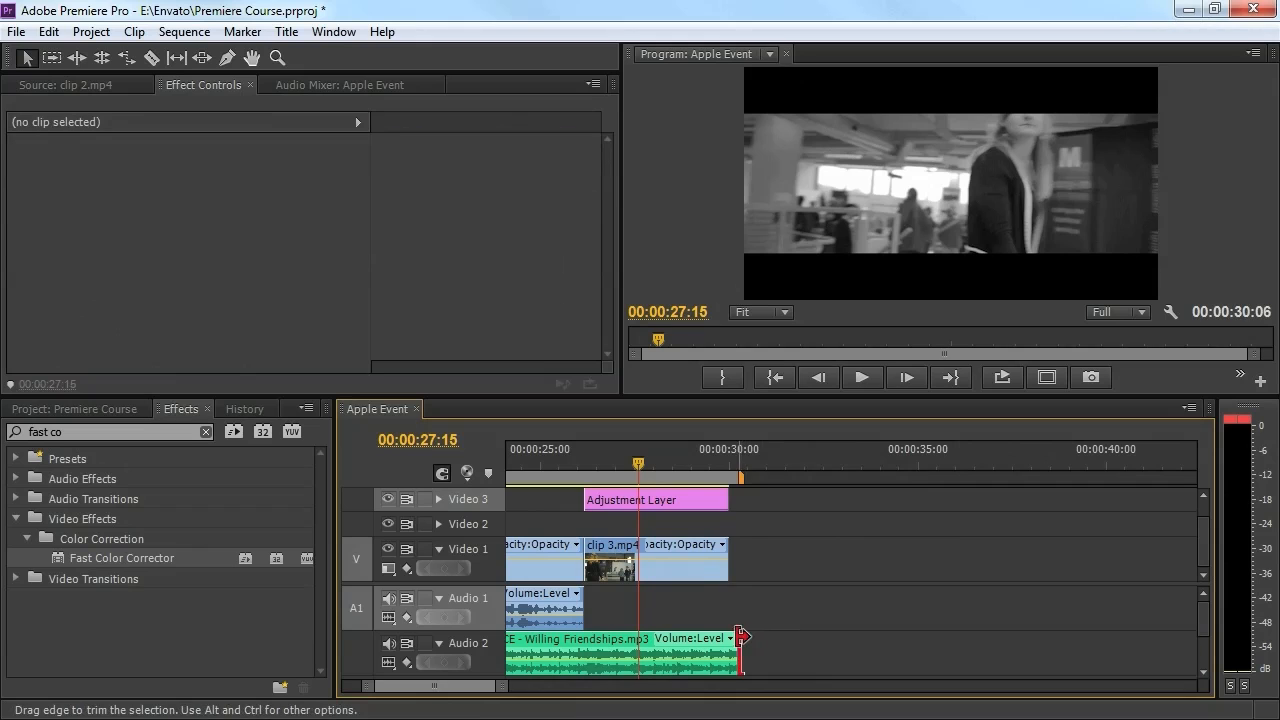
mouse_move(498, 688)
left_mouse_down()
mouse_move(522, 690)
mouse_move(503, 692)
left_mouse_up()
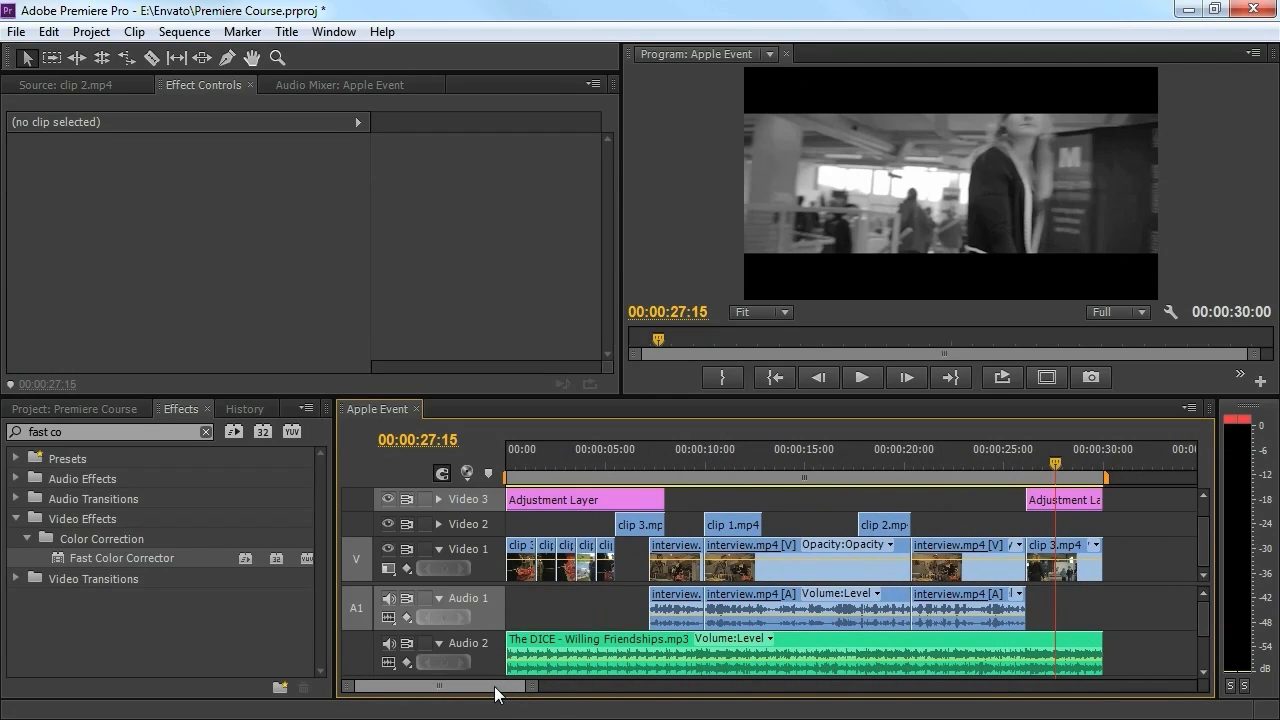
Play the sequence around the end of the opening adjustment layer and around the start of the closing one.
left_click(546, 617)
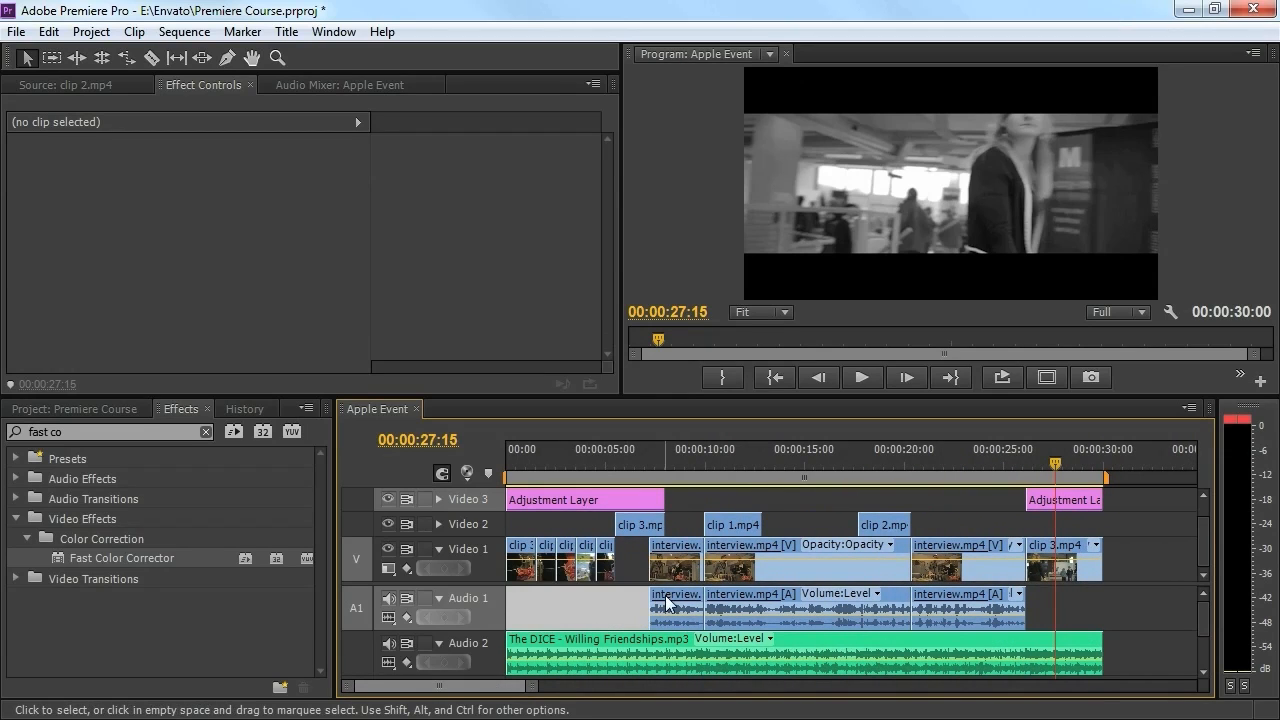
left_click(685, 521)
left_click_drag(656, 470, 669, 469)
left_click(686, 496)
left_click(651, 469)
key("space")
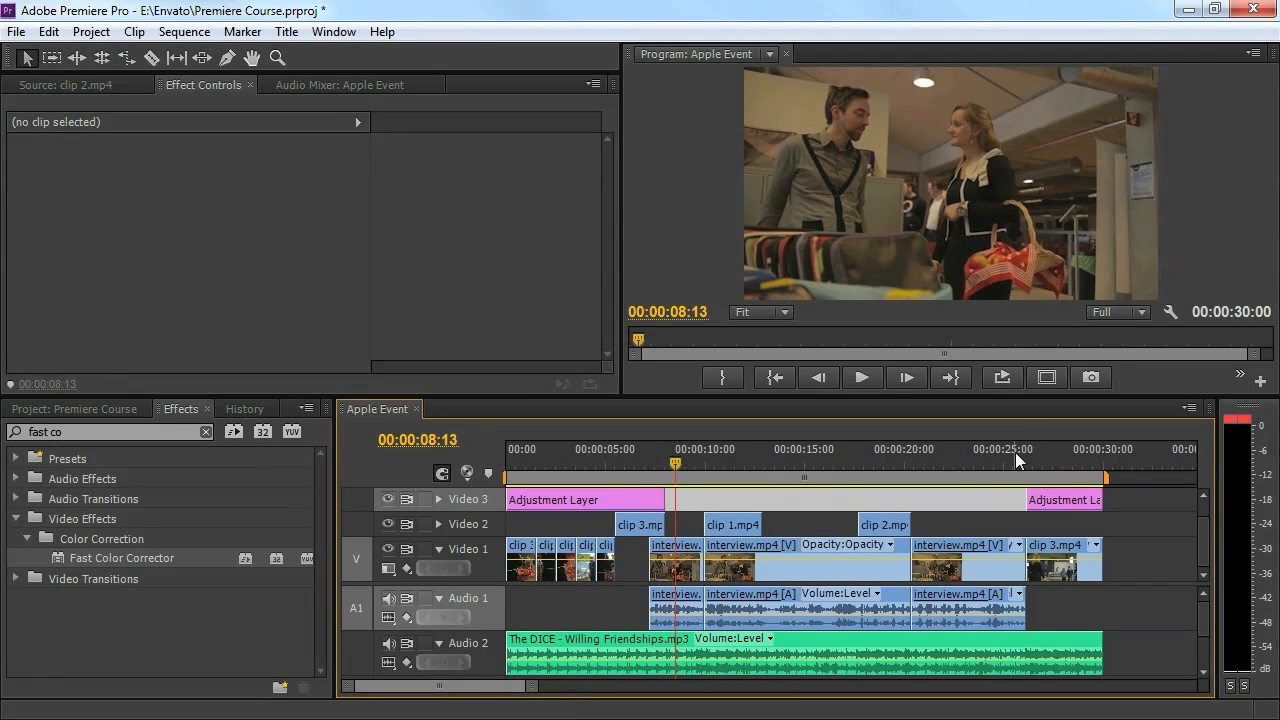
left_click(1019, 462)
key("space")
key("space")
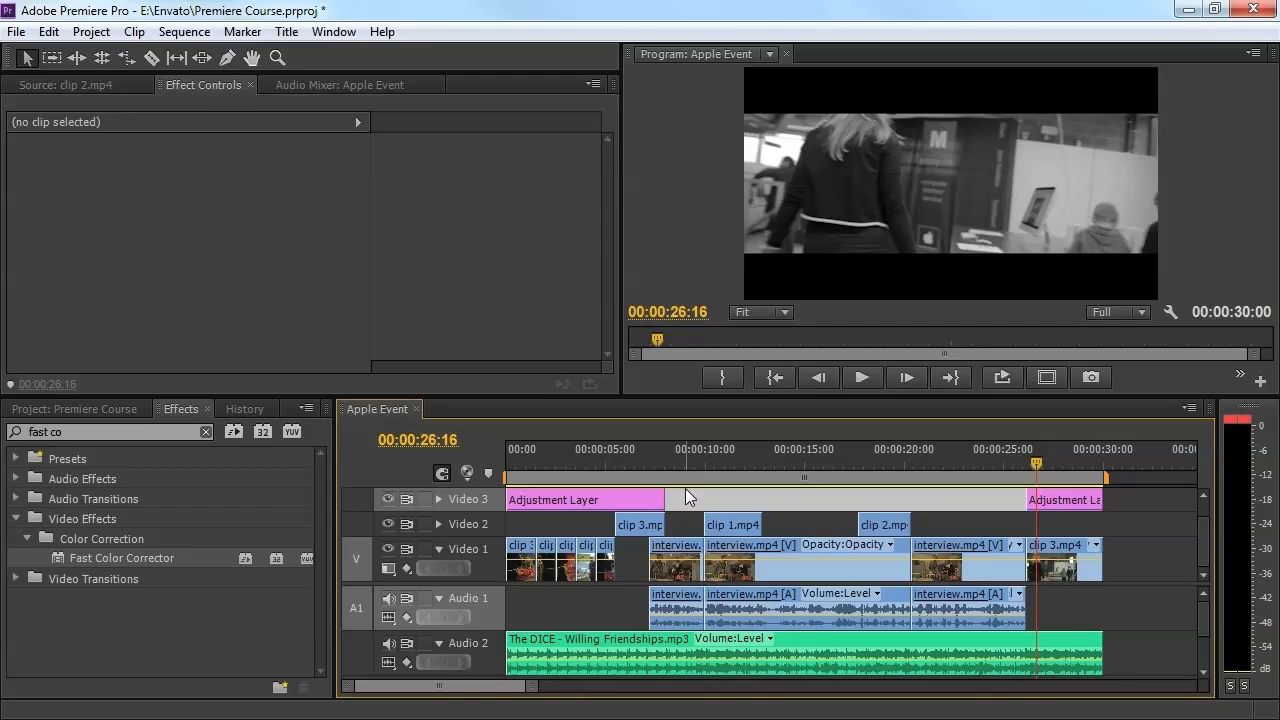
Start keyframes for Crop Top and Bottom on the opening adjustment layer at 00:00:07:12.
left_click(626, 566)
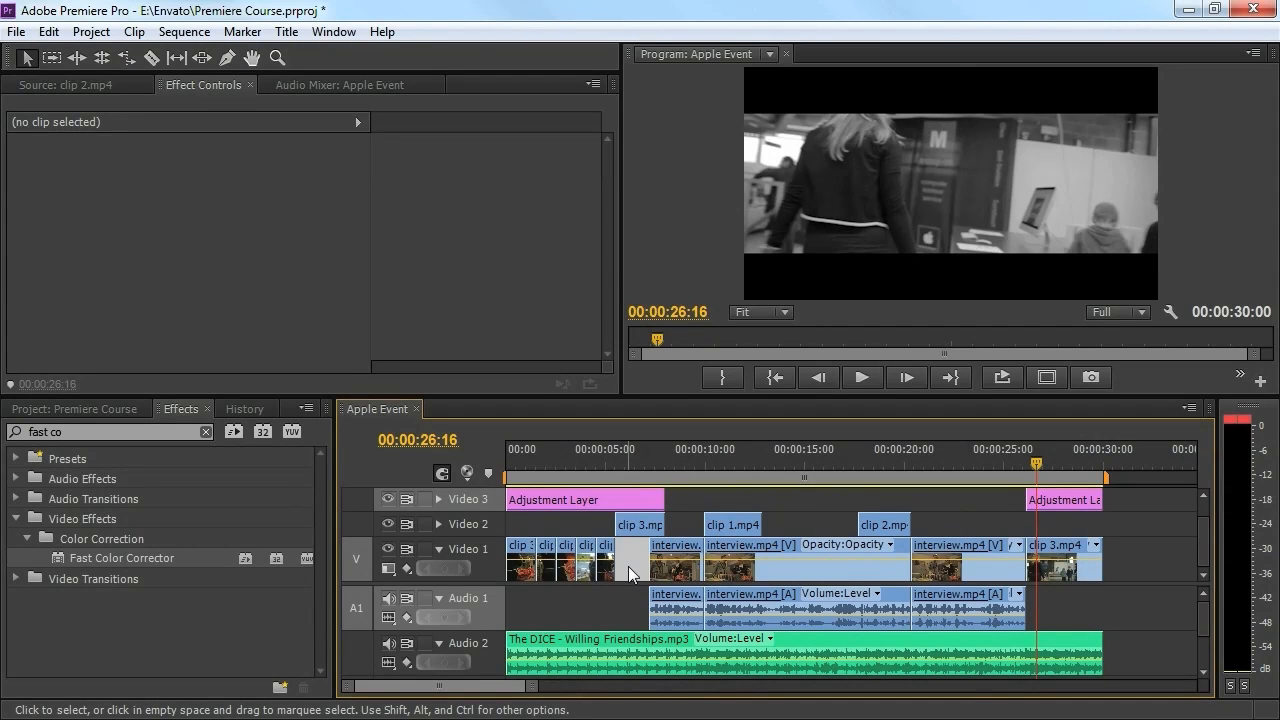
left_click(650, 495)
left_click_drag(651, 466, 656, 466)
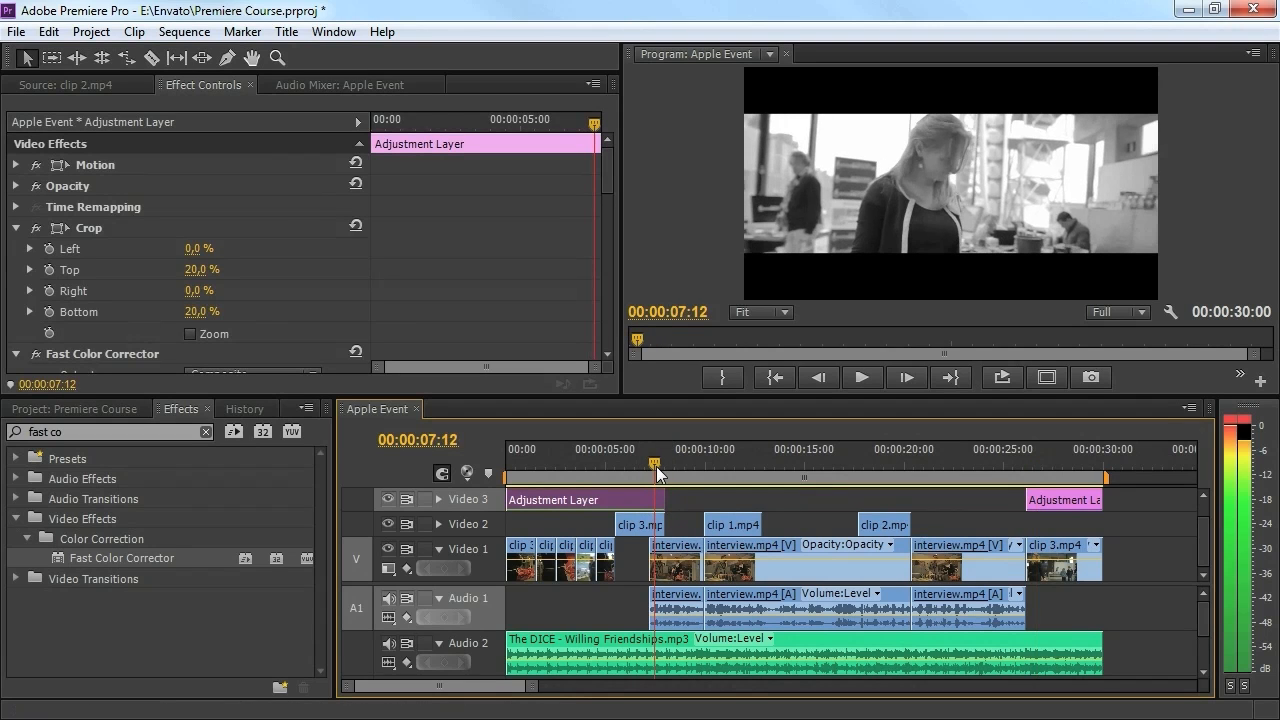
left_click(49, 269)
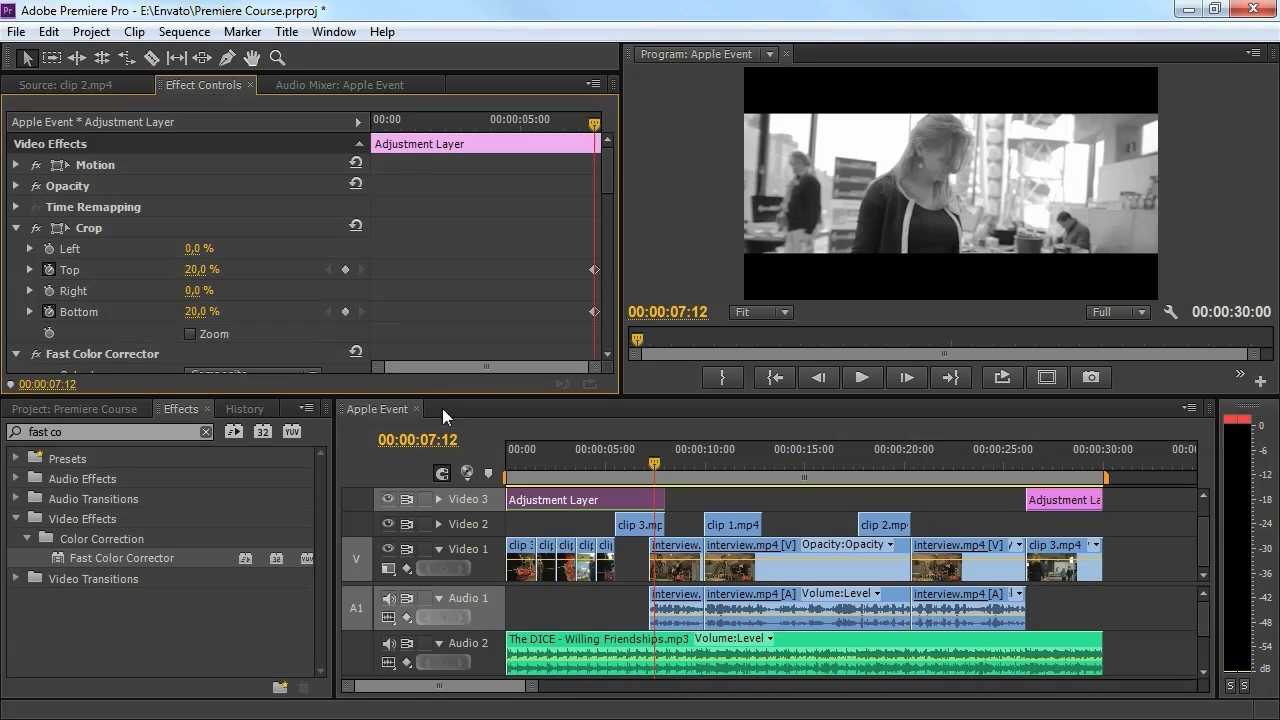
Keyframe the opening adjustment layer's Crop Top and Bottom at 0% at its end, 00:00:08:00.
key("Down")
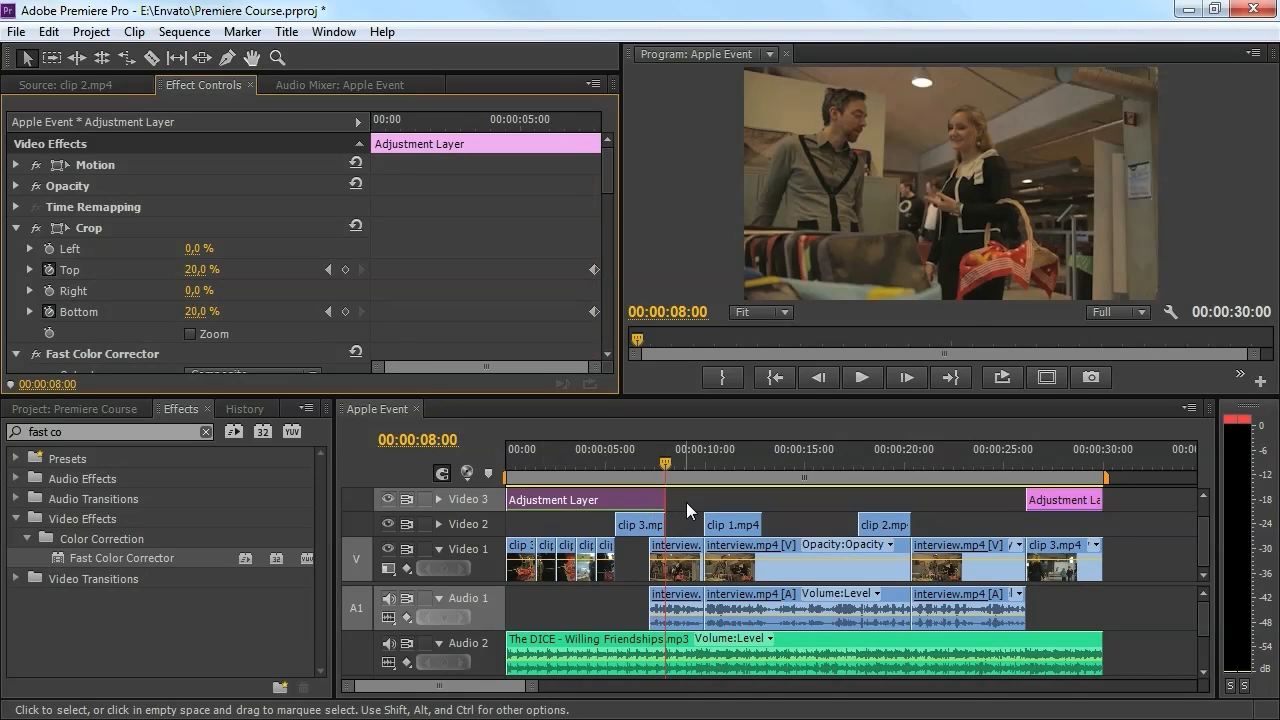
left_click(197, 270)
type("0")
left_click(200, 311)
type("0")
key("Return")
left_click_drag(376, 366, 519, 362)
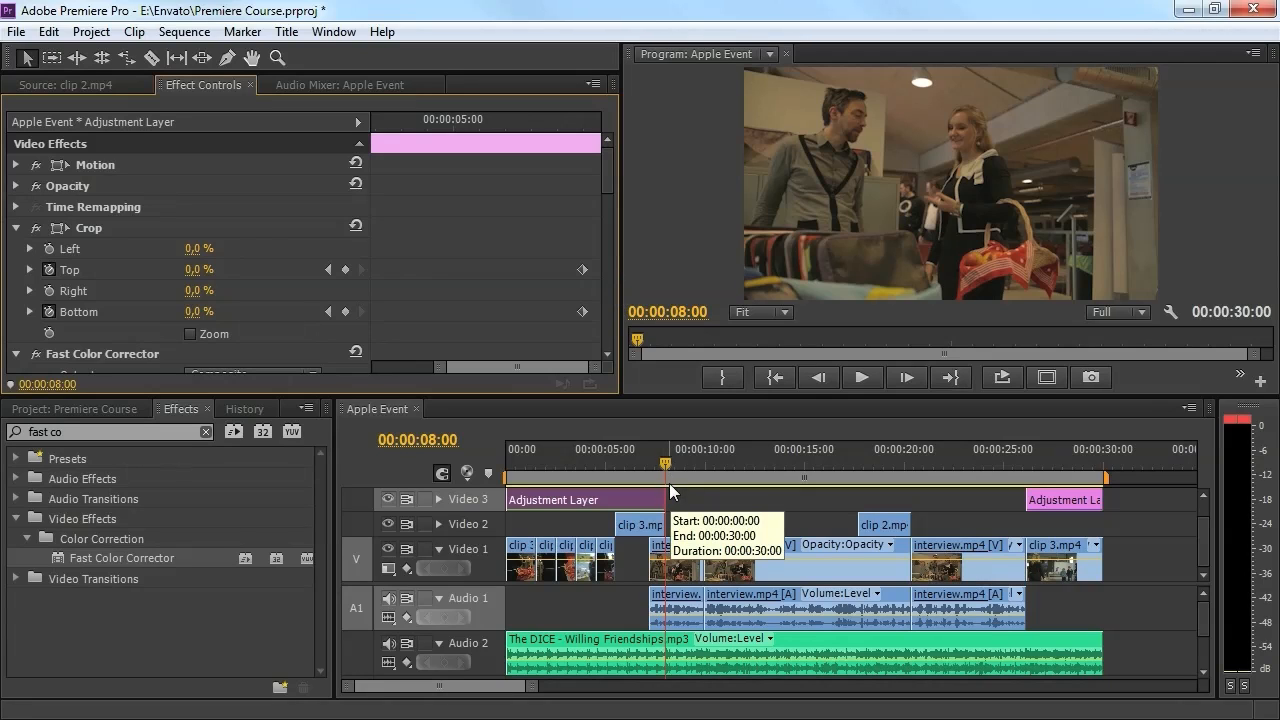
Play the end of the opening adjustment layer to review the animated crop and the clip beneath it.
left_click_drag(671, 458, 651, 458)
key("space")
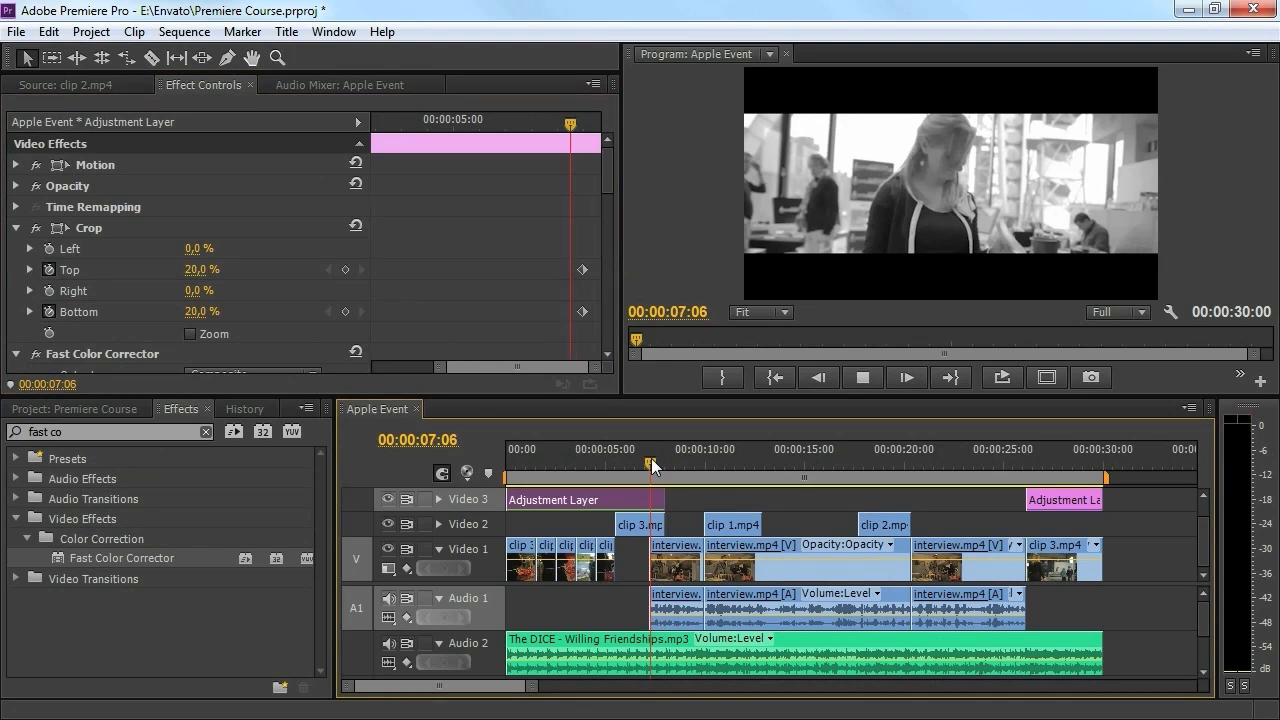
key("space")
left_click(641, 458)
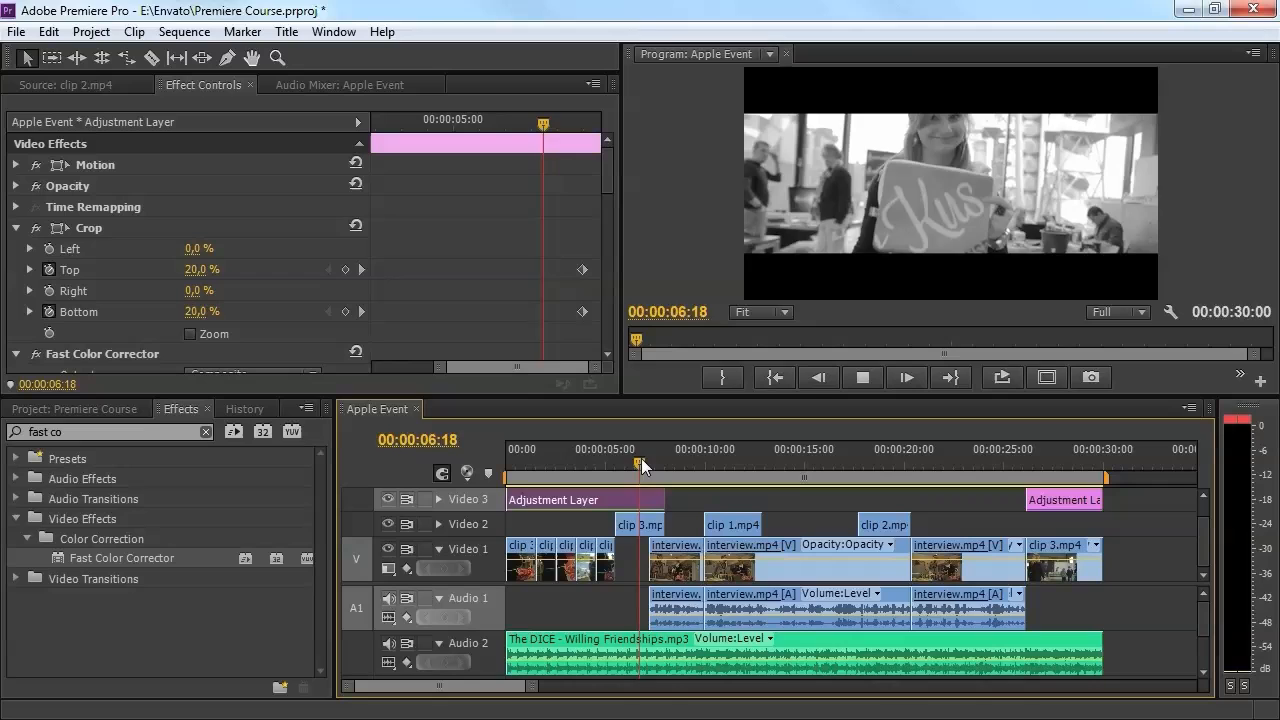
key("space")
key("space")
left_click_drag(661, 459, 669, 460)
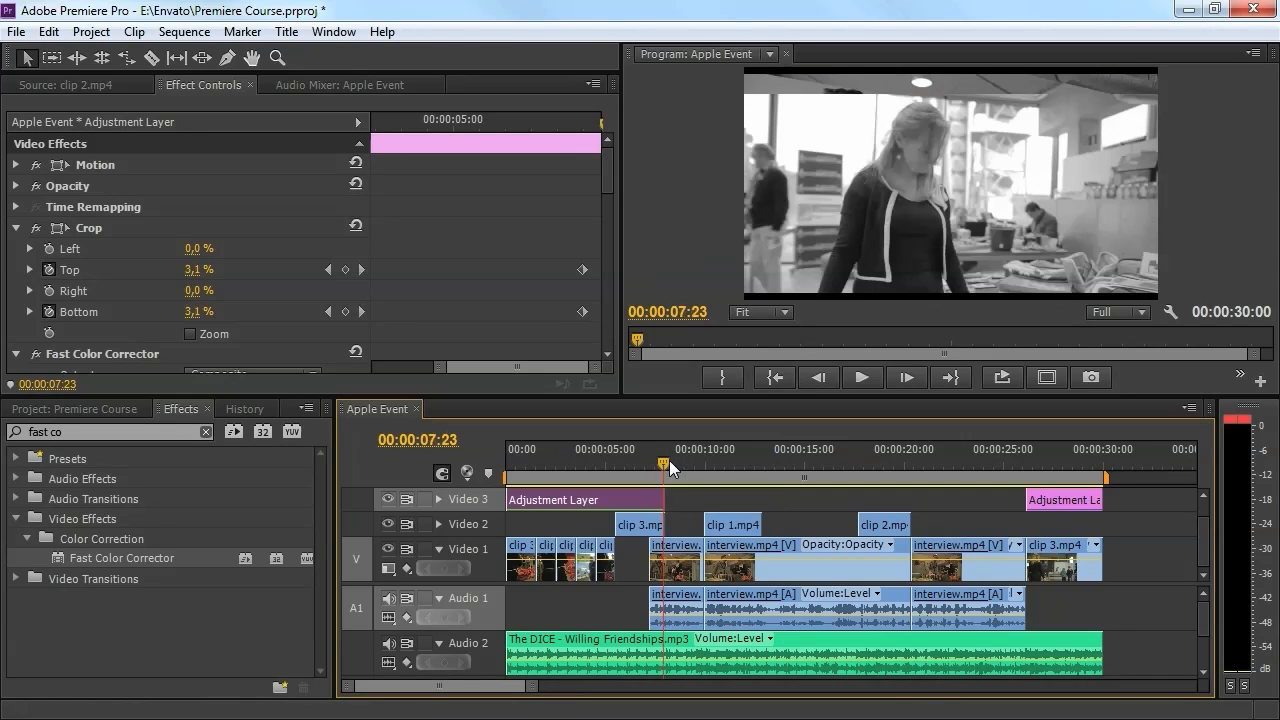
Start a Position keyframe on the clip 3.mp4 segment on Video 2 at 00:00:07:13.
left_click(651, 526)
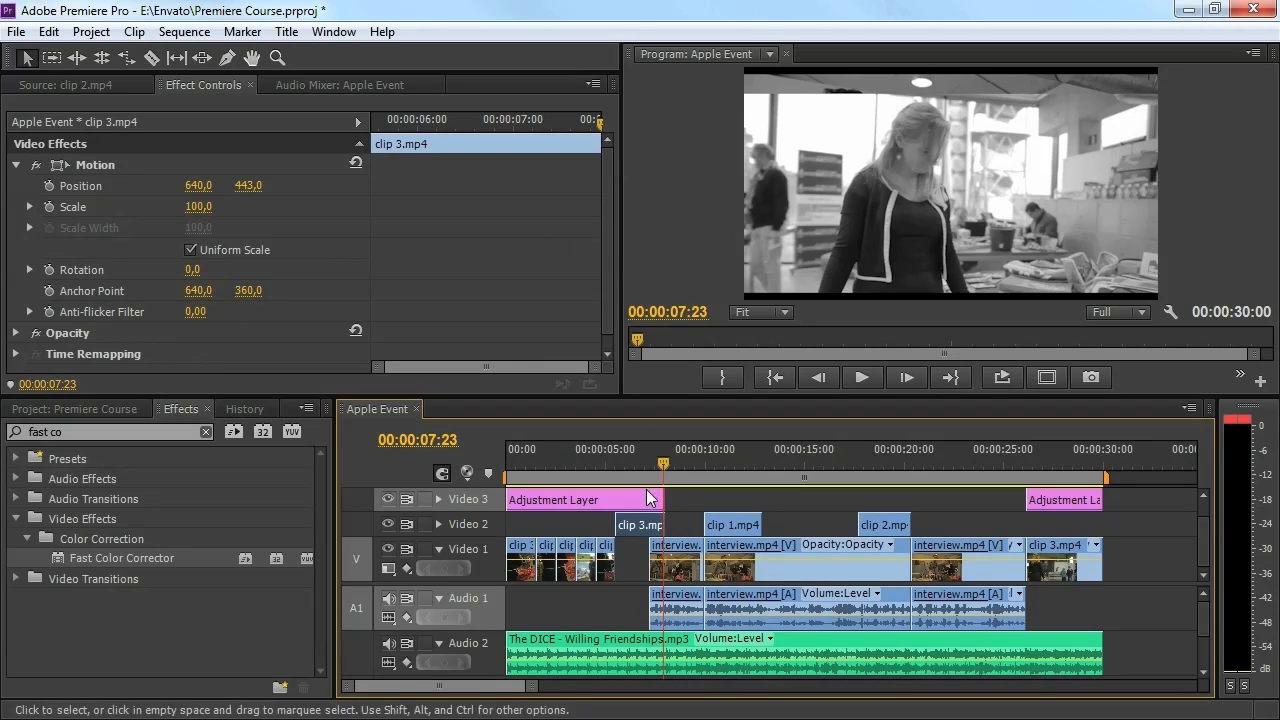
left_click(651, 497)
left_click(589, 124)
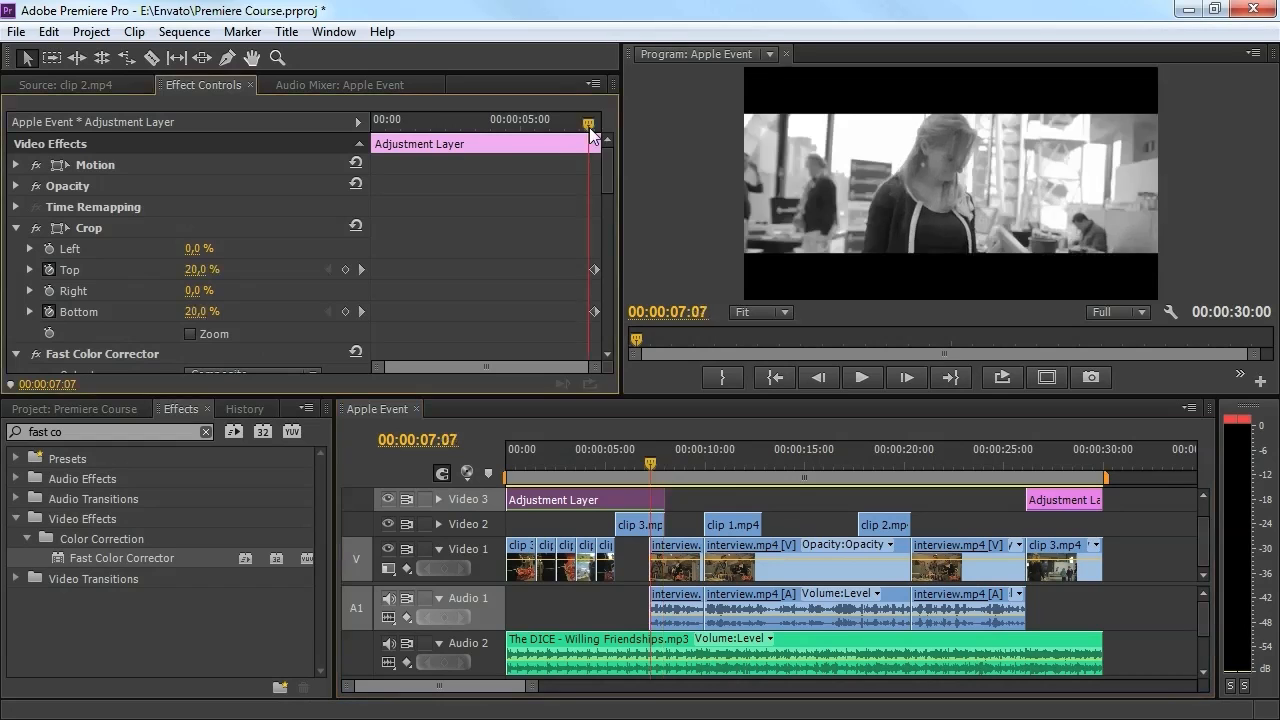
left_click_drag(590, 128, 597, 127)
left_click(645, 524)
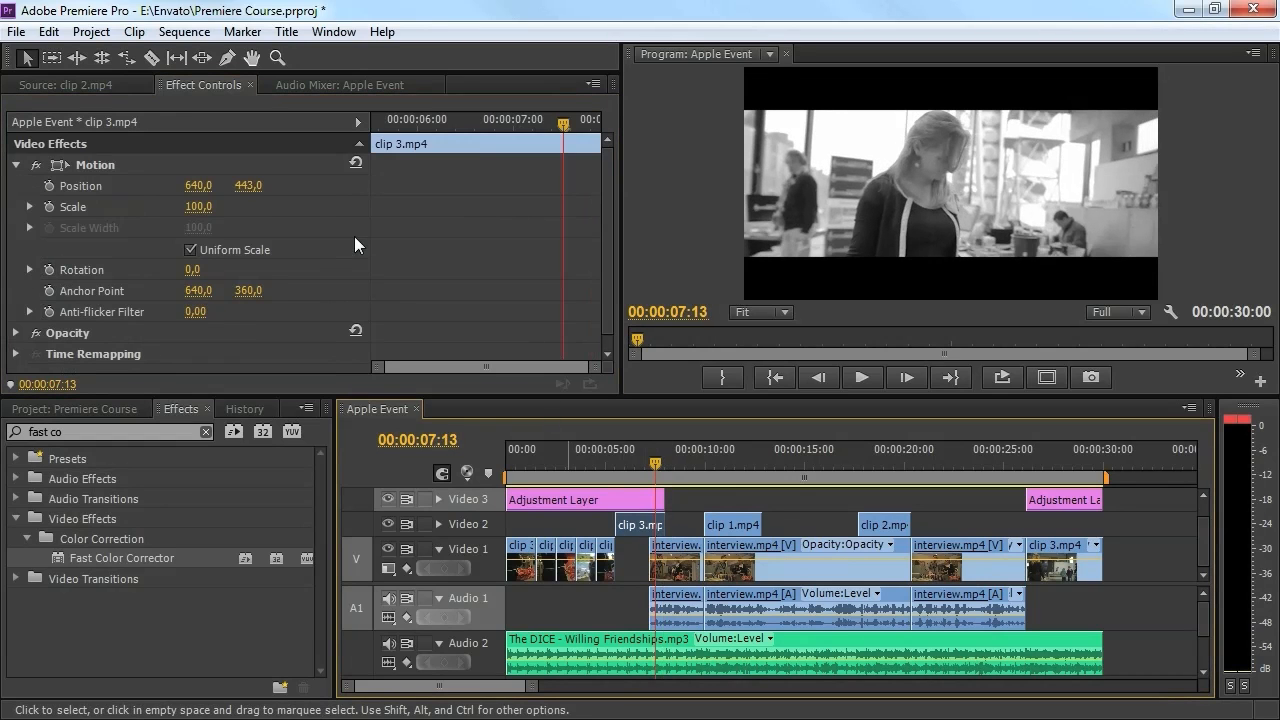
left_click(49, 186)
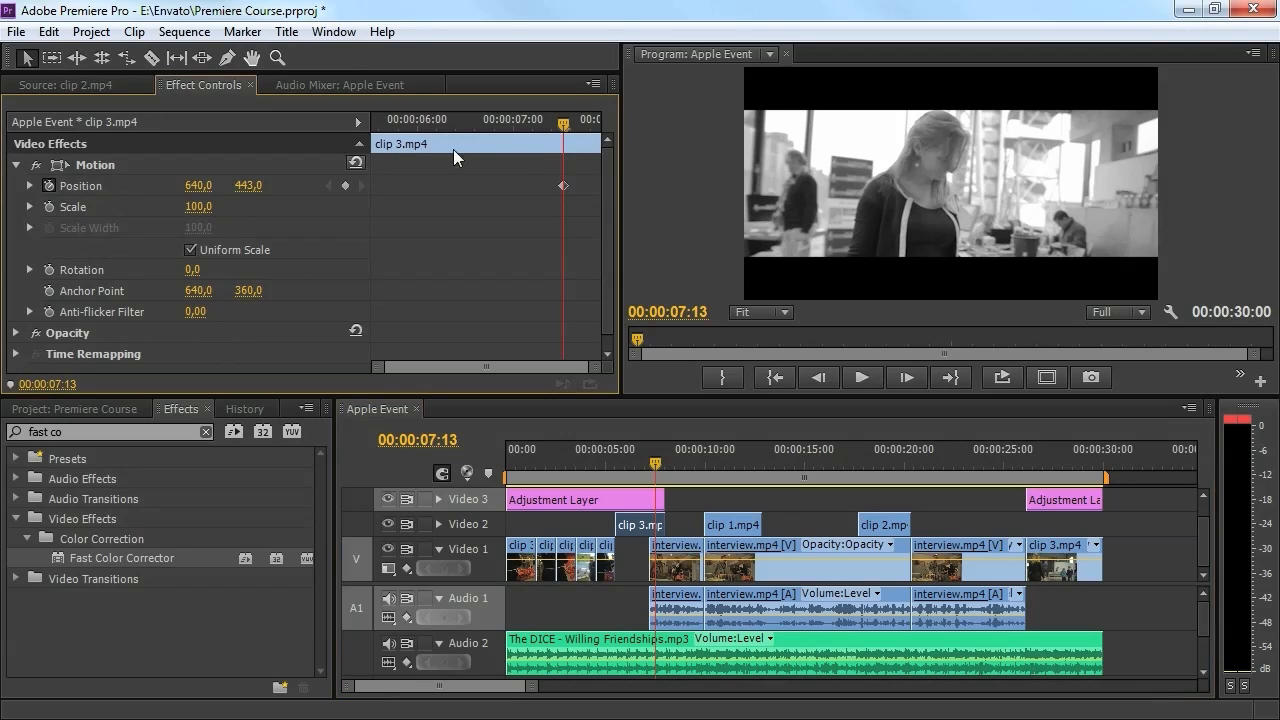
Keyframe the vertical Position of the Video 2 clip 3.mp4 segment at 360 at 00:00:08:00.
key("Down")
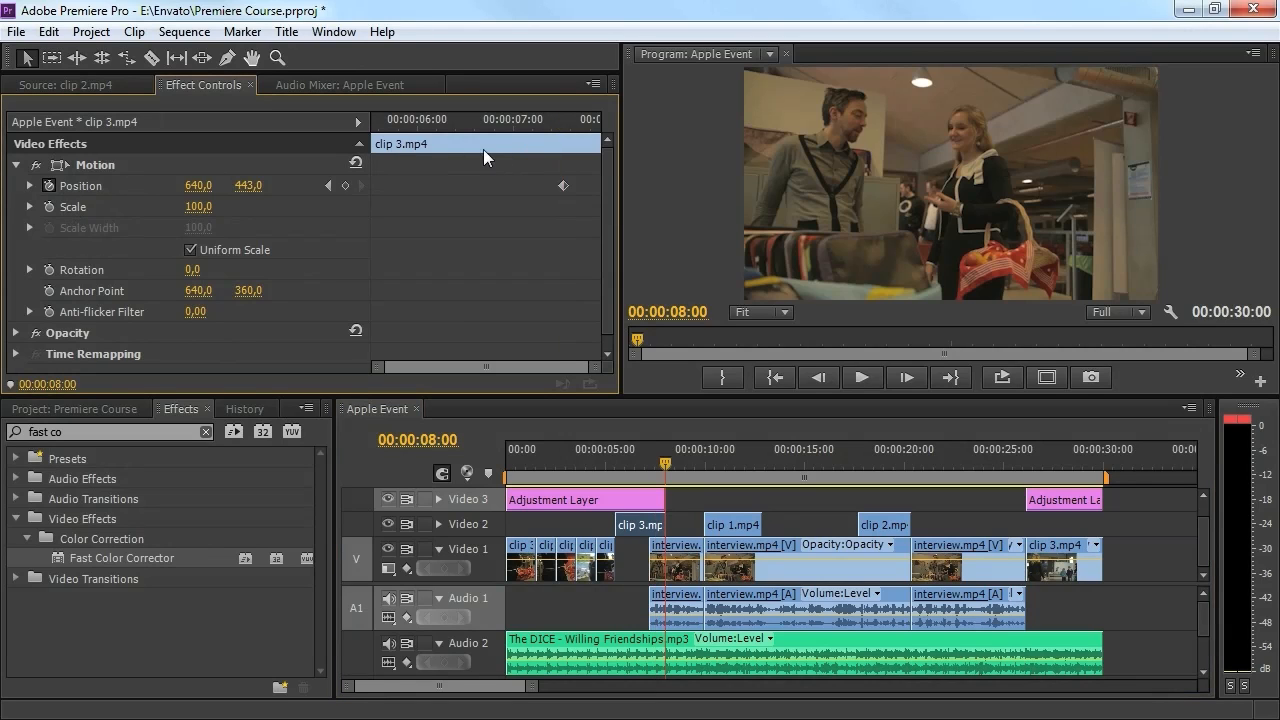
left_click(255, 186)
type("360")
key("Return")
mouse_move(663, 462)
left_mouse_down()
mouse_move(654, 467)
mouse_move(667, 467)
left_mouse_up()
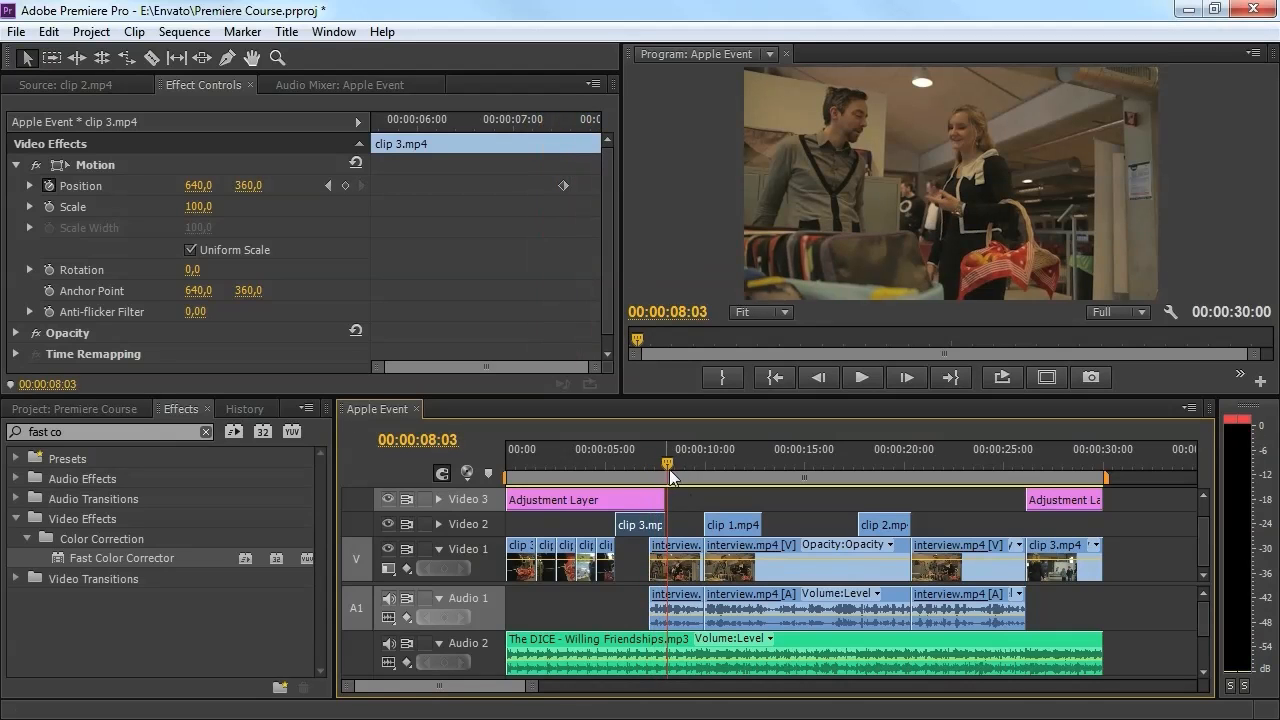
left_click(684, 495)
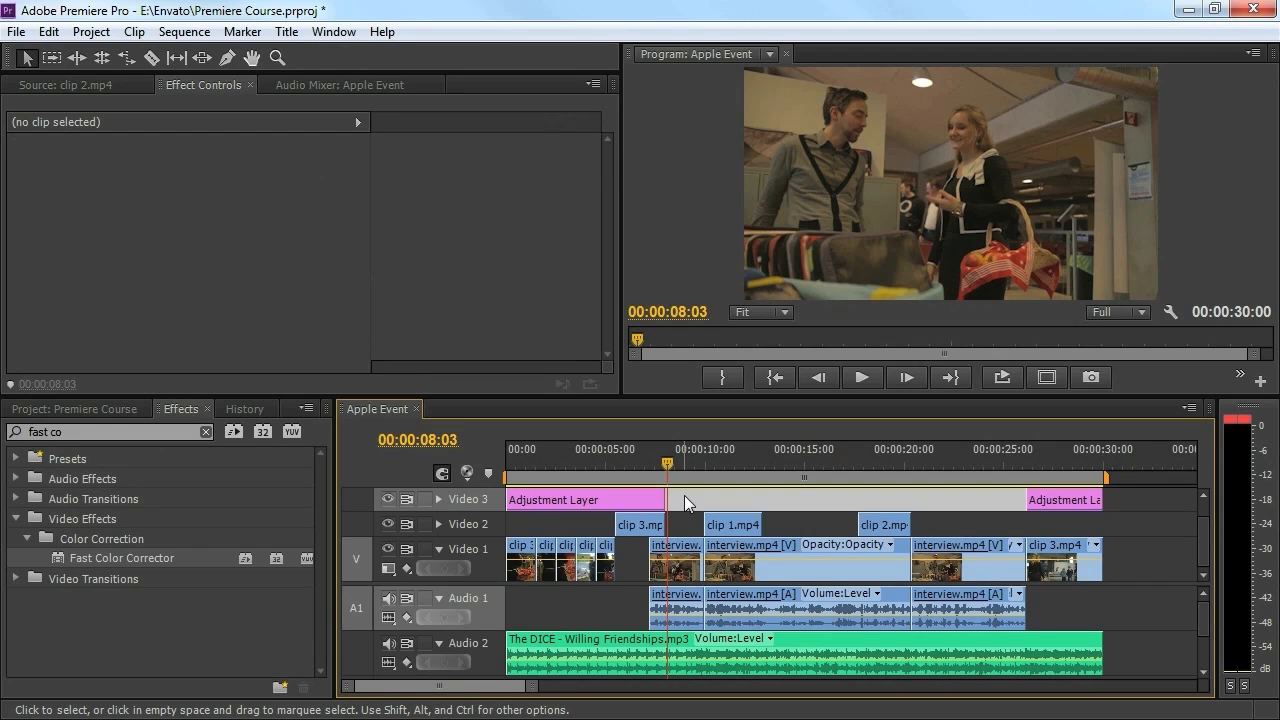
Start keyframes for Crop Top and Bottom on the closing adjustment layer at 00:00:26:18.
left_click(1046, 497)
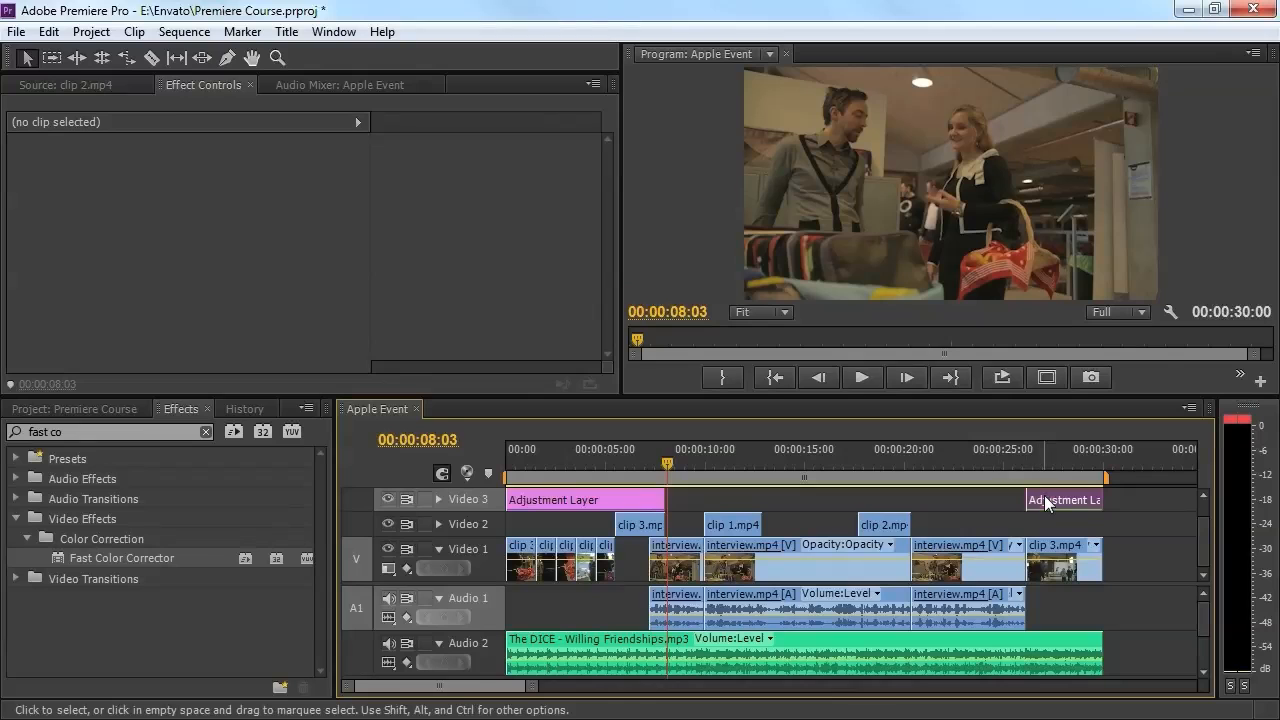
left_click(1032, 467)
left_click_drag(1032, 469, 1038, 469)
left_click(48, 270)
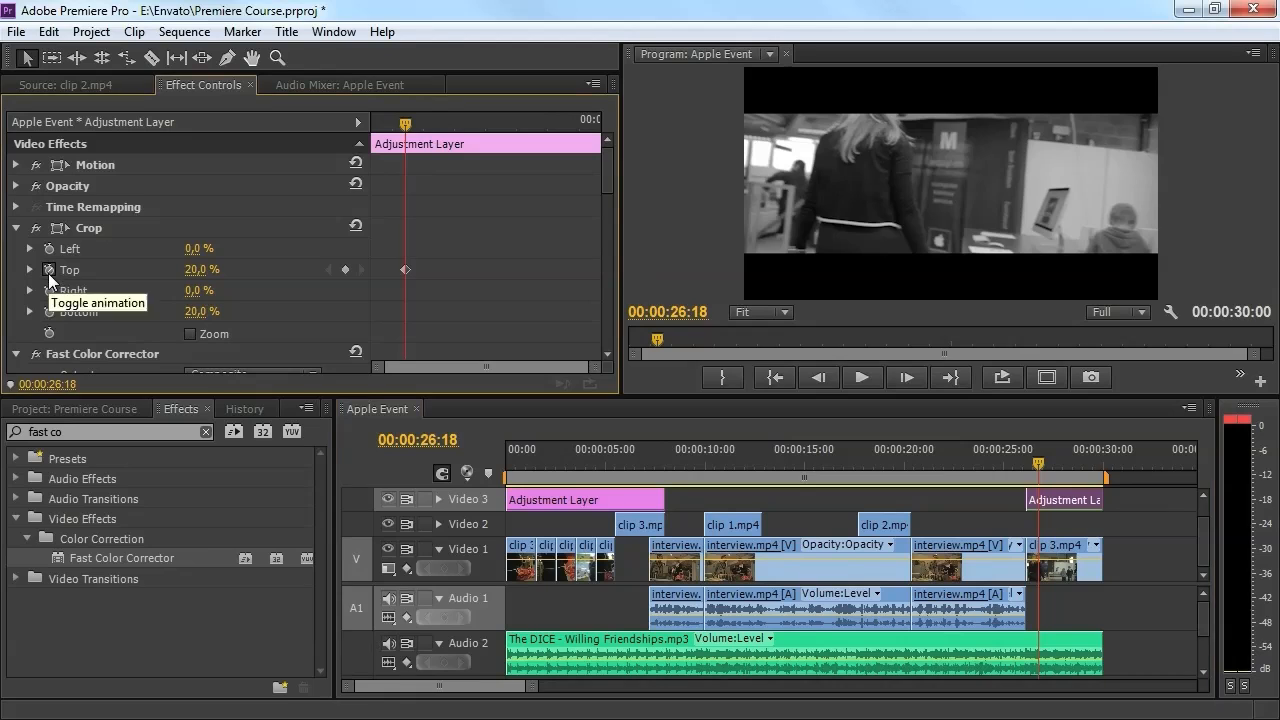
left_click(48, 312)
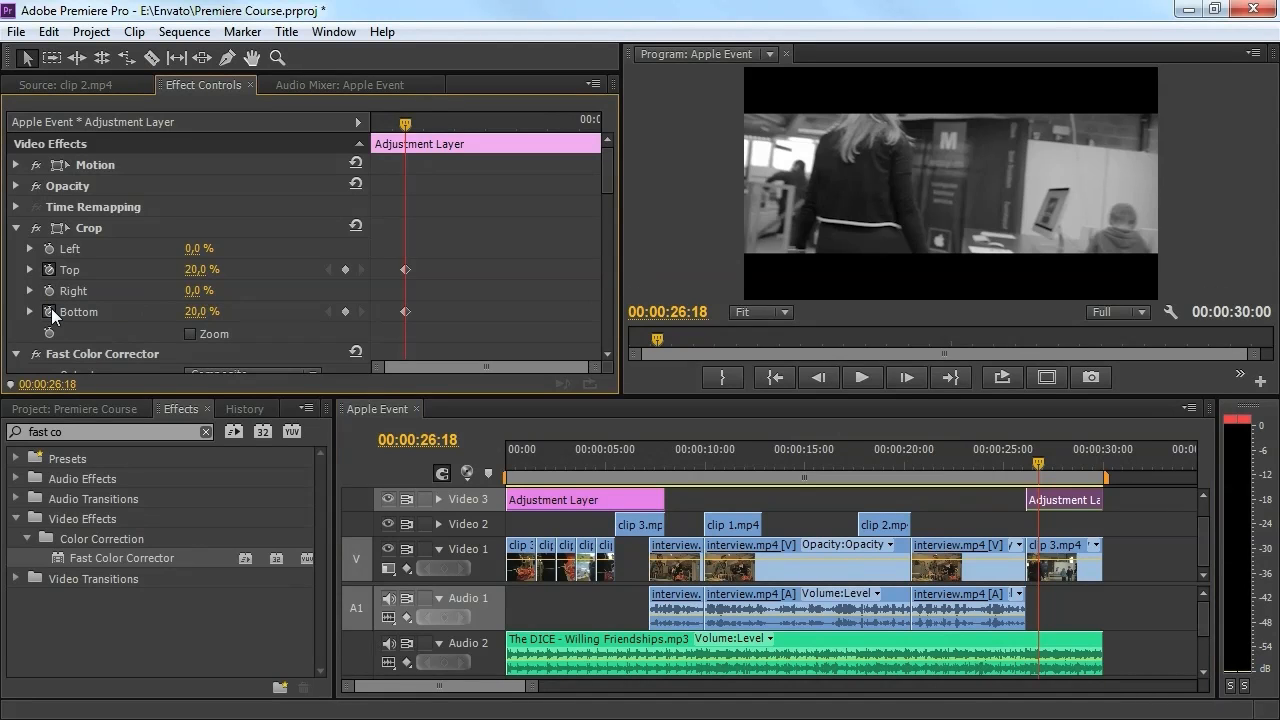
Keyframe the closing adjustment layer's Crop Top and Bottom at 0% at its start, 00:00:26:04.
key("Up")
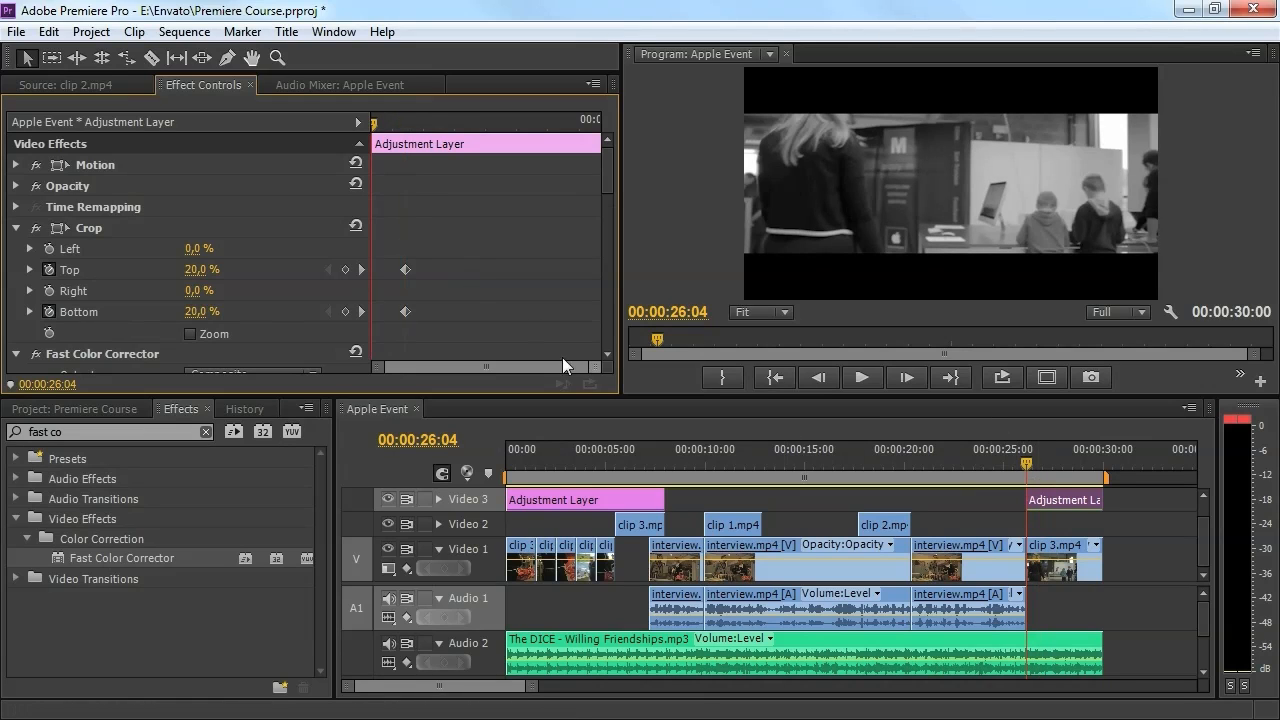
left_click(200, 269)
type("0")
key("Return")
left_click(201, 312)
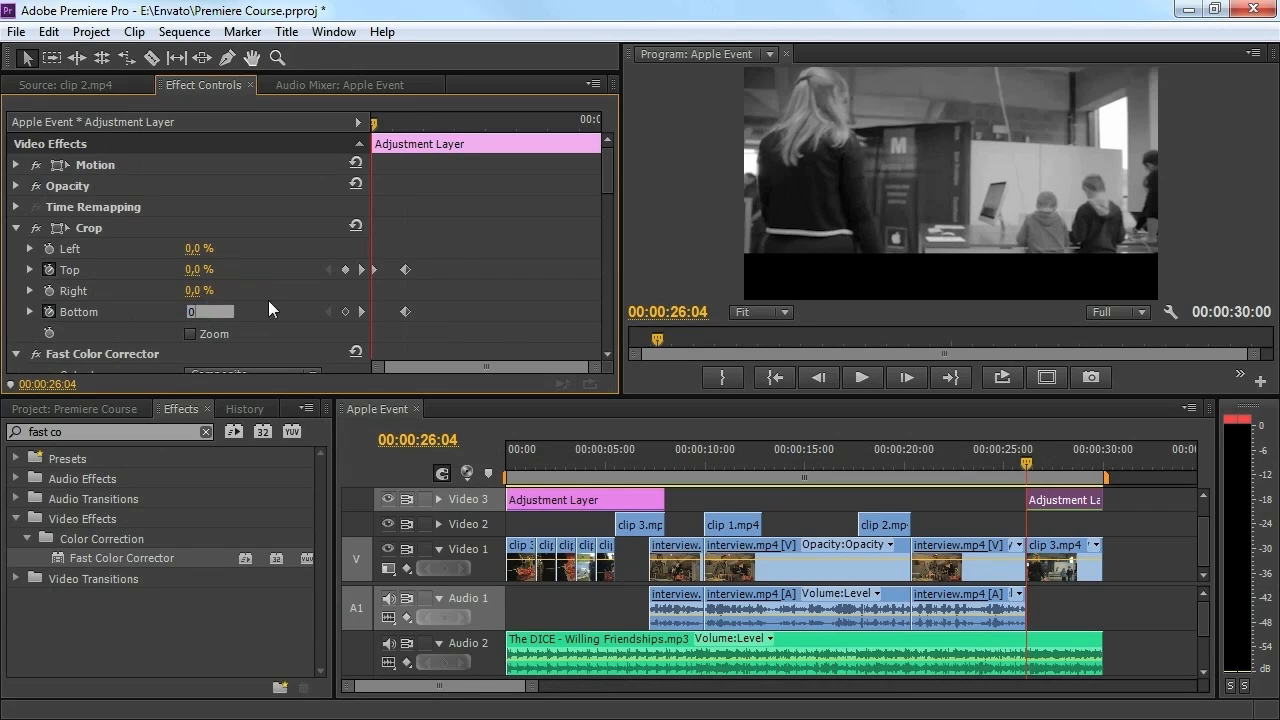
type("0")
key("Return")
Play the sequence across the start of the closing adjustment layer to review its crop animation.
left_click(1022, 458)
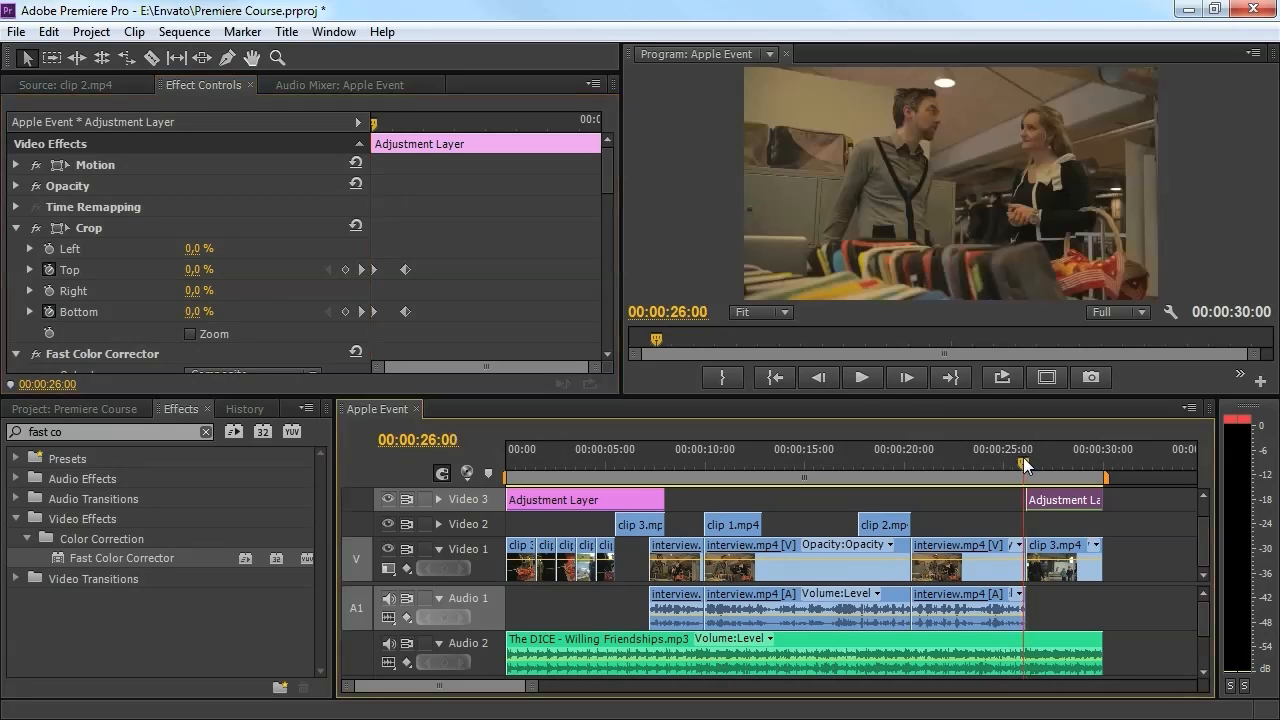
key("space")
left_click(1018, 458)
key("space")
key("space")
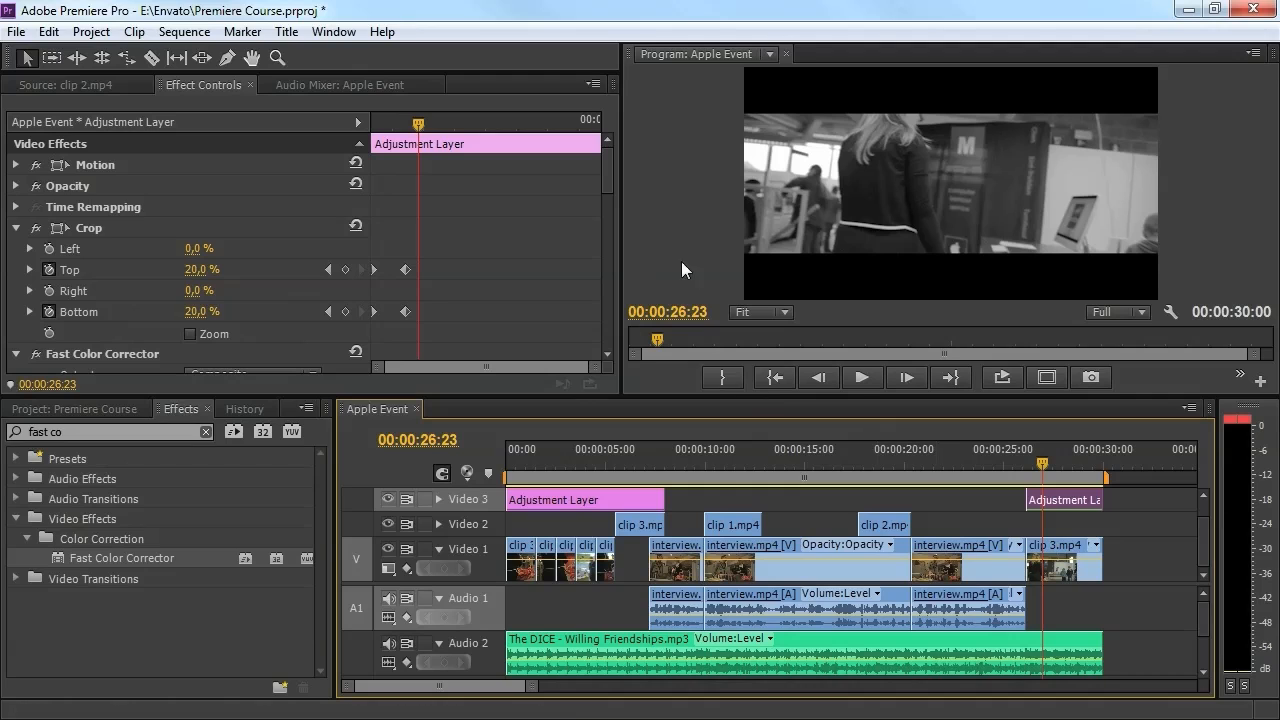
Keyframe the closing adjustment layer's Fast Color Corrector Saturation at 00:00:26:19, and set it to 100 at 00:00:26:04.
mouse_move(609, 182)
left_mouse_down()
mouse_move(605, 237)
mouse_move(604, 186)
left_mouse_up()
left_click_drag(414, 122, 408, 123)
left_click_drag(608, 165, 609, 268)
left_click(49, 282)
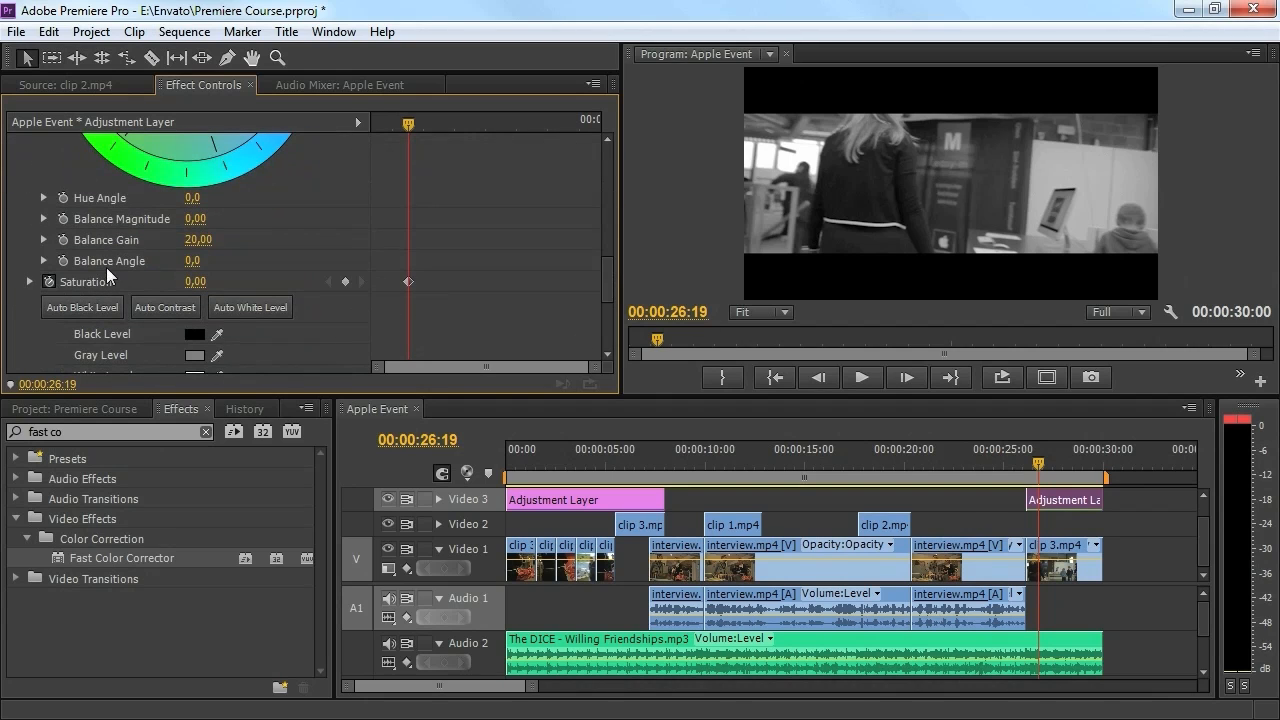
left_click_drag(408, 123, 372, 123)
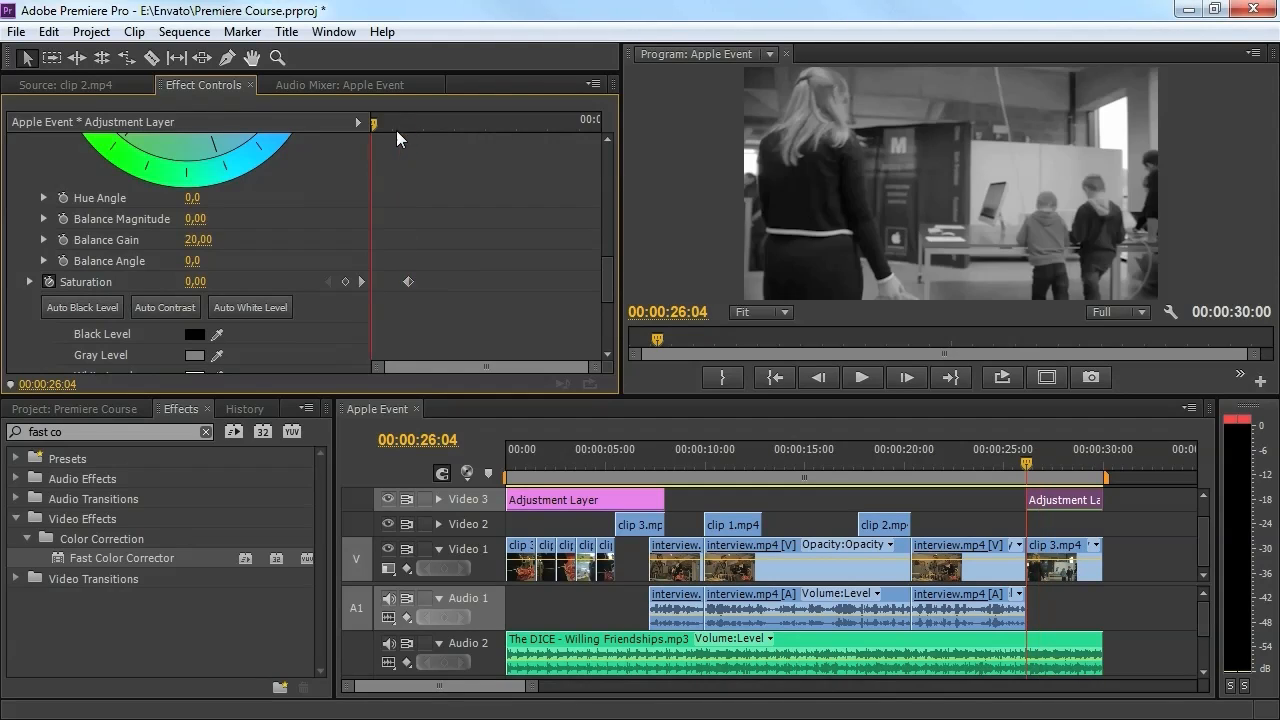
left_click(195, 282)
type("100")
key("Return")
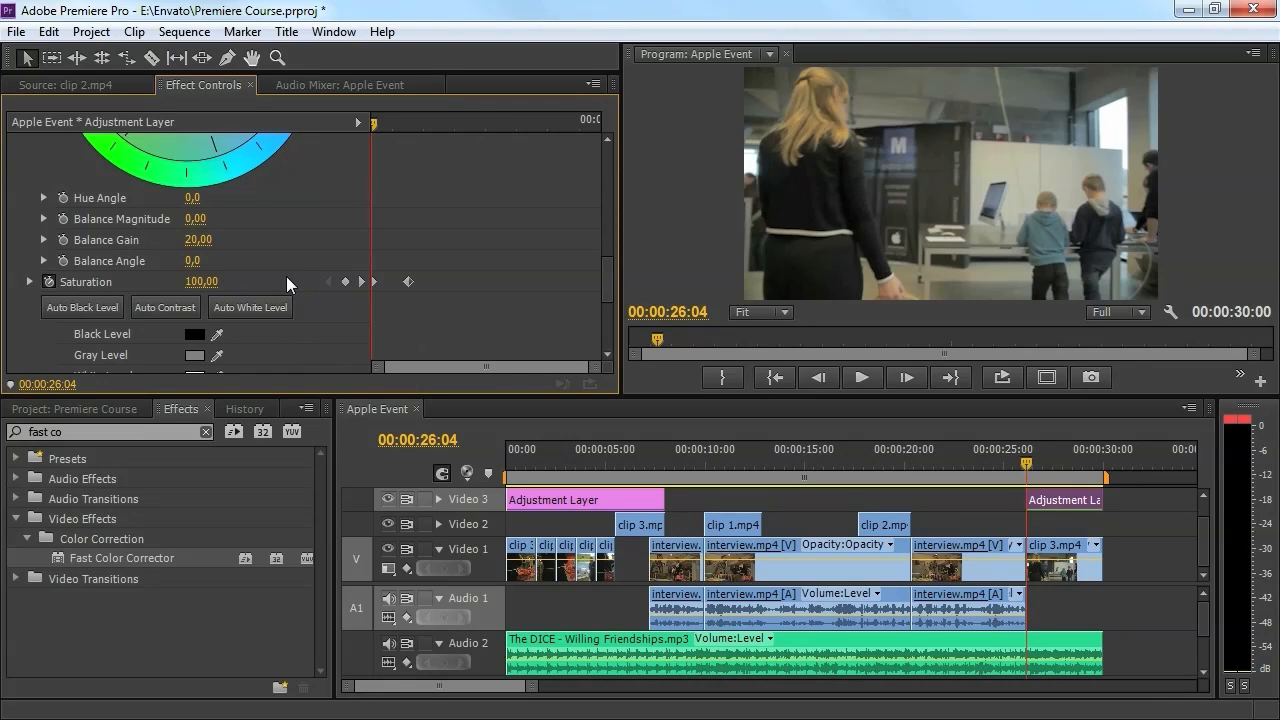
Keyframe the opening adjustment layer's Fast Color Corrector Saturation at 00:00:07:12, and set it to 100 at 00:00:08:00.
left_click(644, 460)
left_click(636, 497)
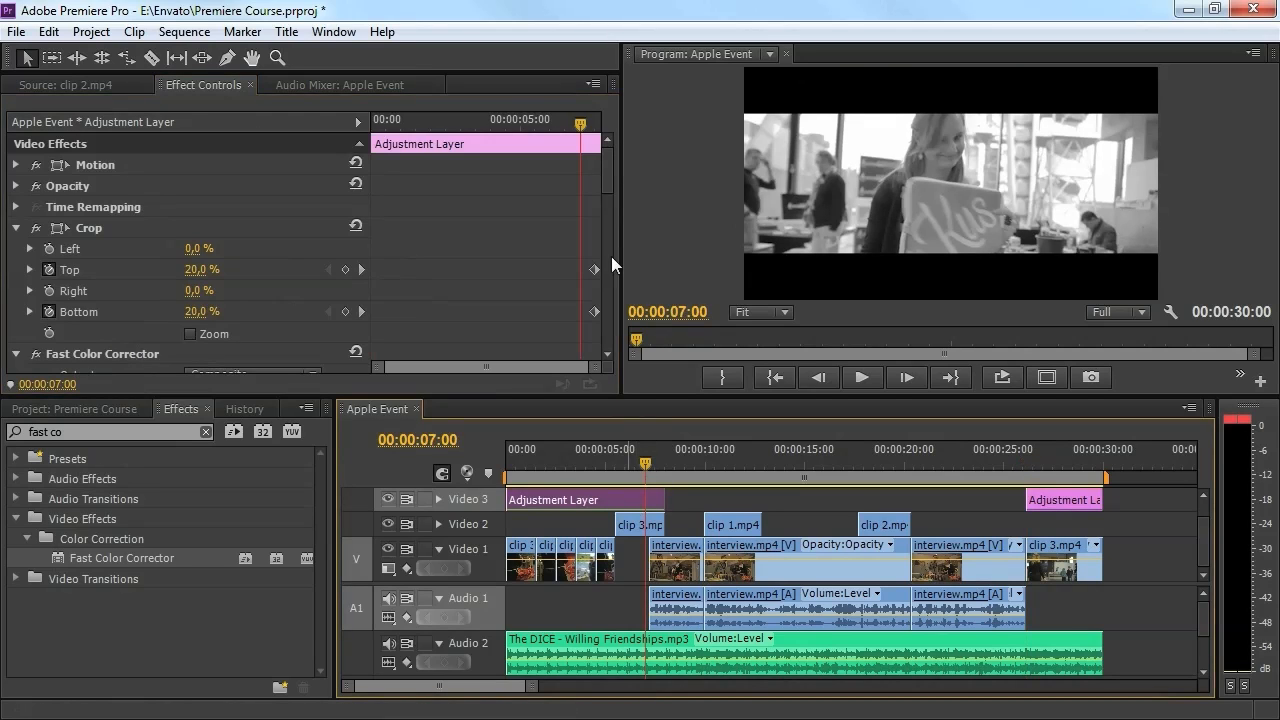
left_click_drag(580, 126, 595, 265)
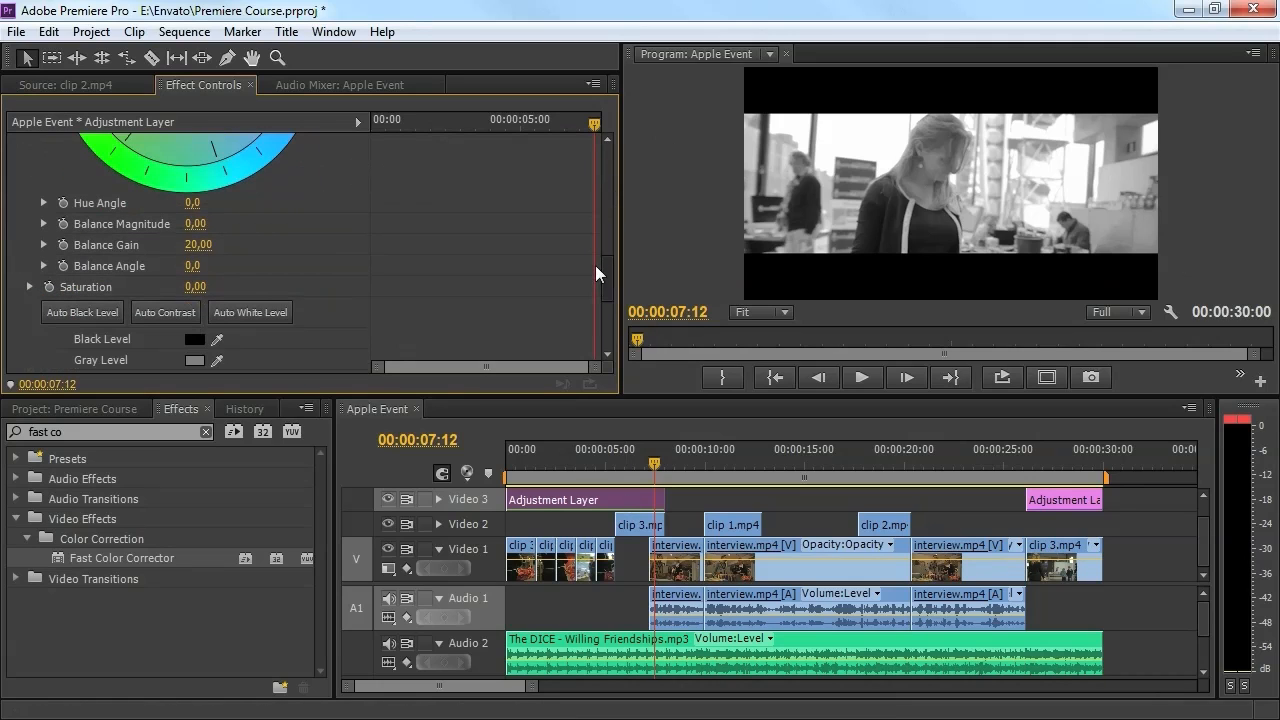
left_click(49, 286)
key("Down")
left_click(188, 286)
type("100")
key("Return")
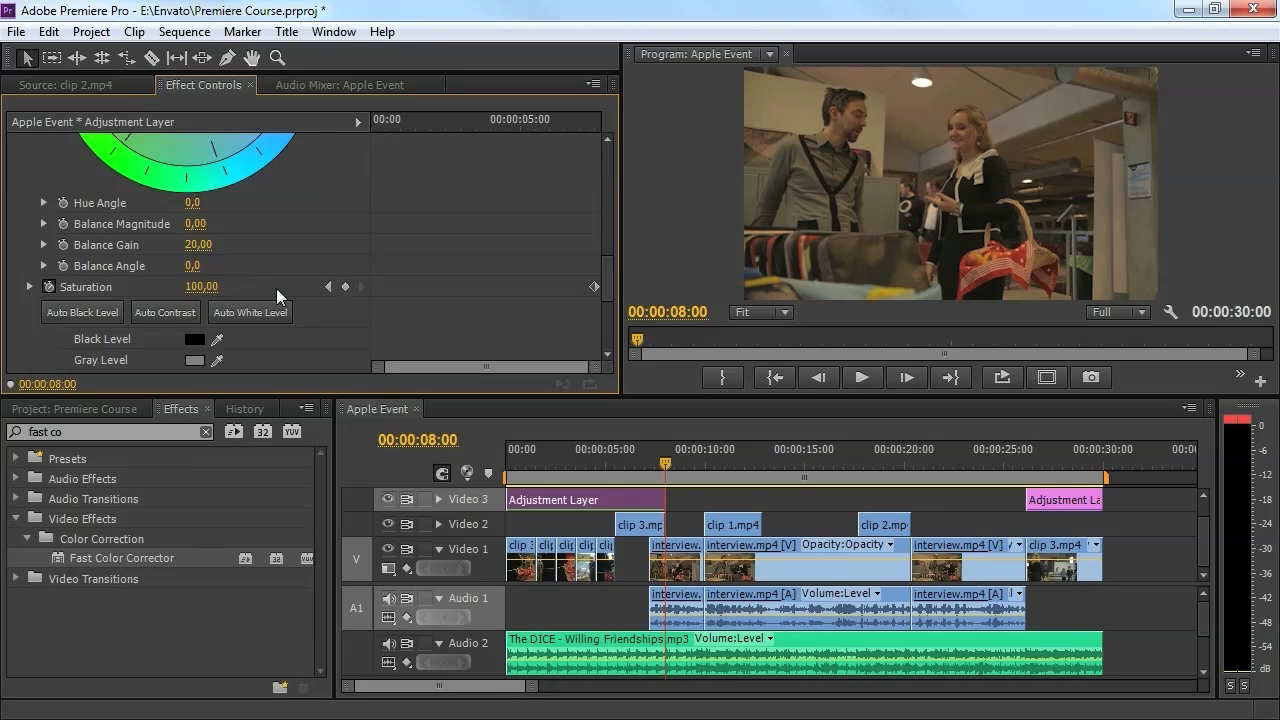
Play the end of the opening adjustment layer and the start of the closing one to review both transitions.
left_click_drag(662, 457, 646, 460)
key("space")
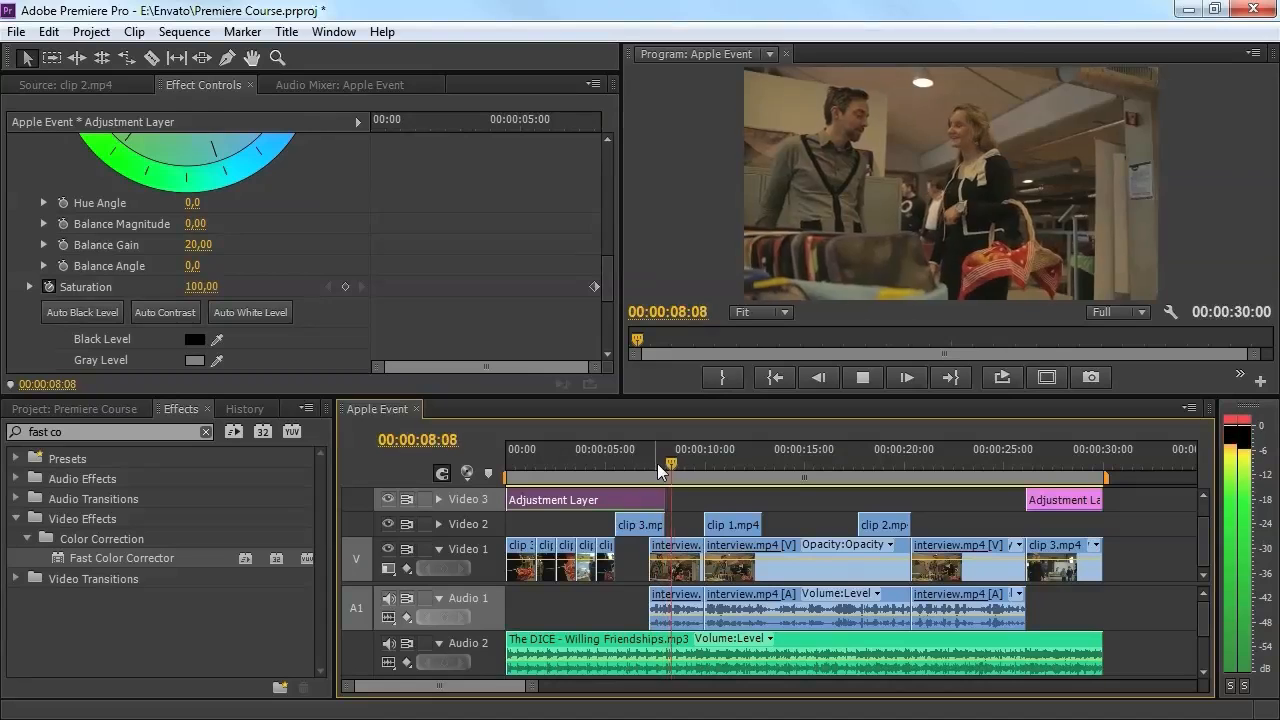
key("space")
left_click(1023, 466)
key("space")
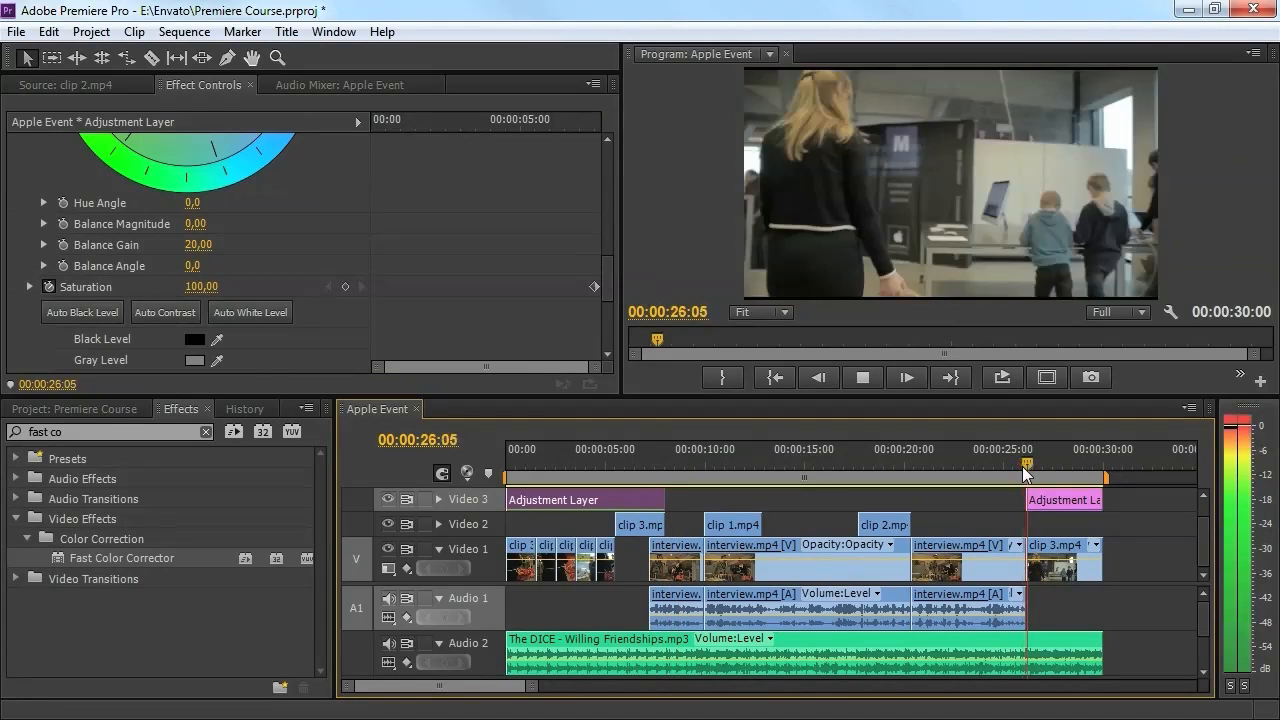
key("space")
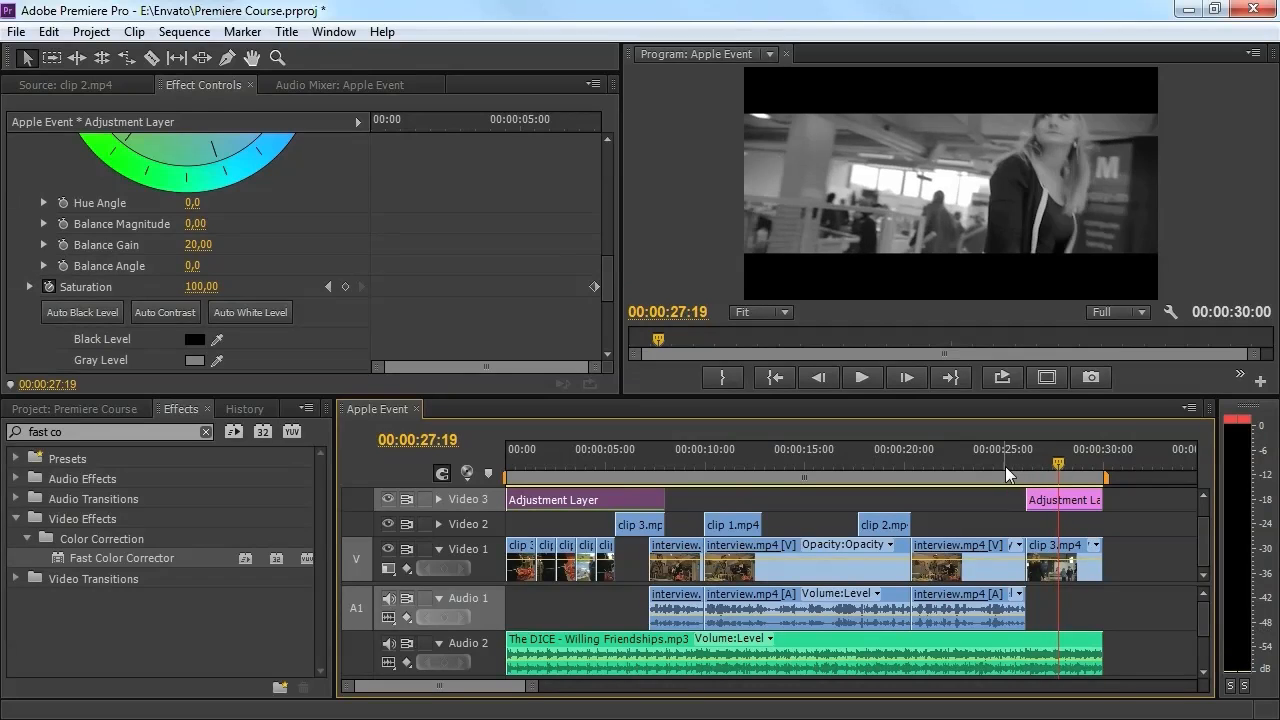
left_click(1005, 466)
key("space")
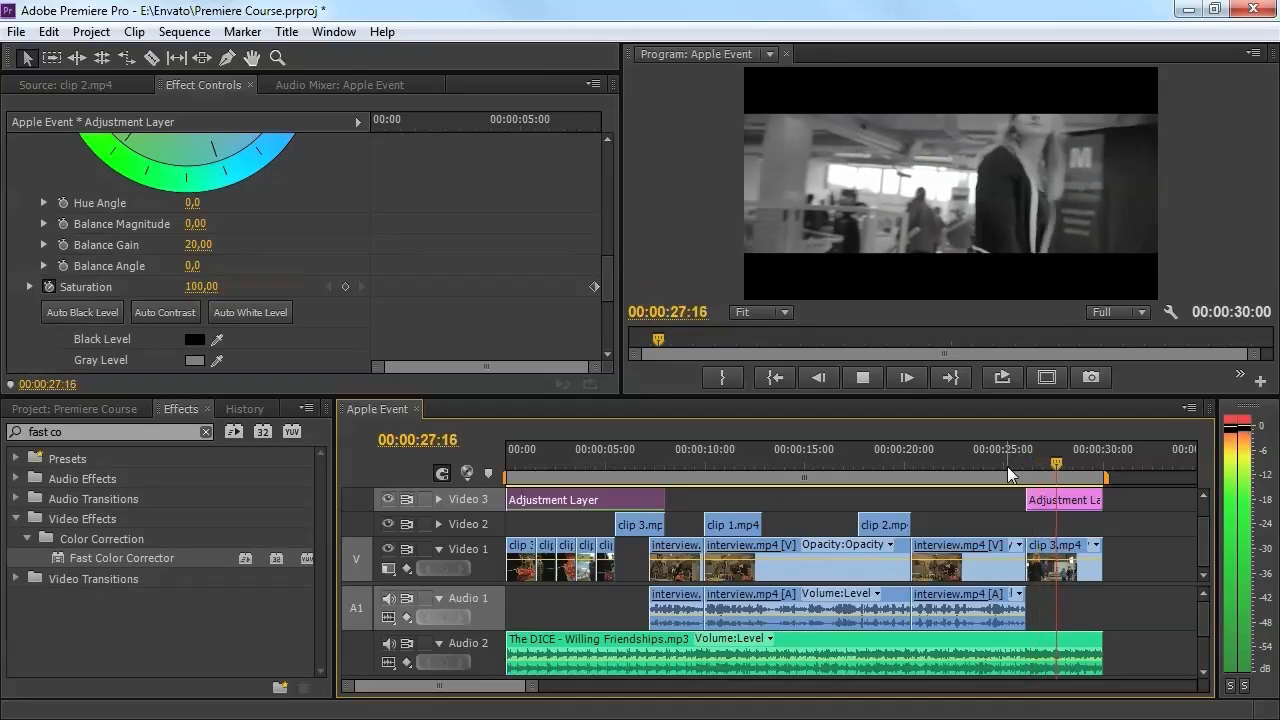
key("space")
Deselect the adjustment layer and move the playhead to 00:00:11:19, over the clip 1.mp4 cutaway.
left_click(697, 501)
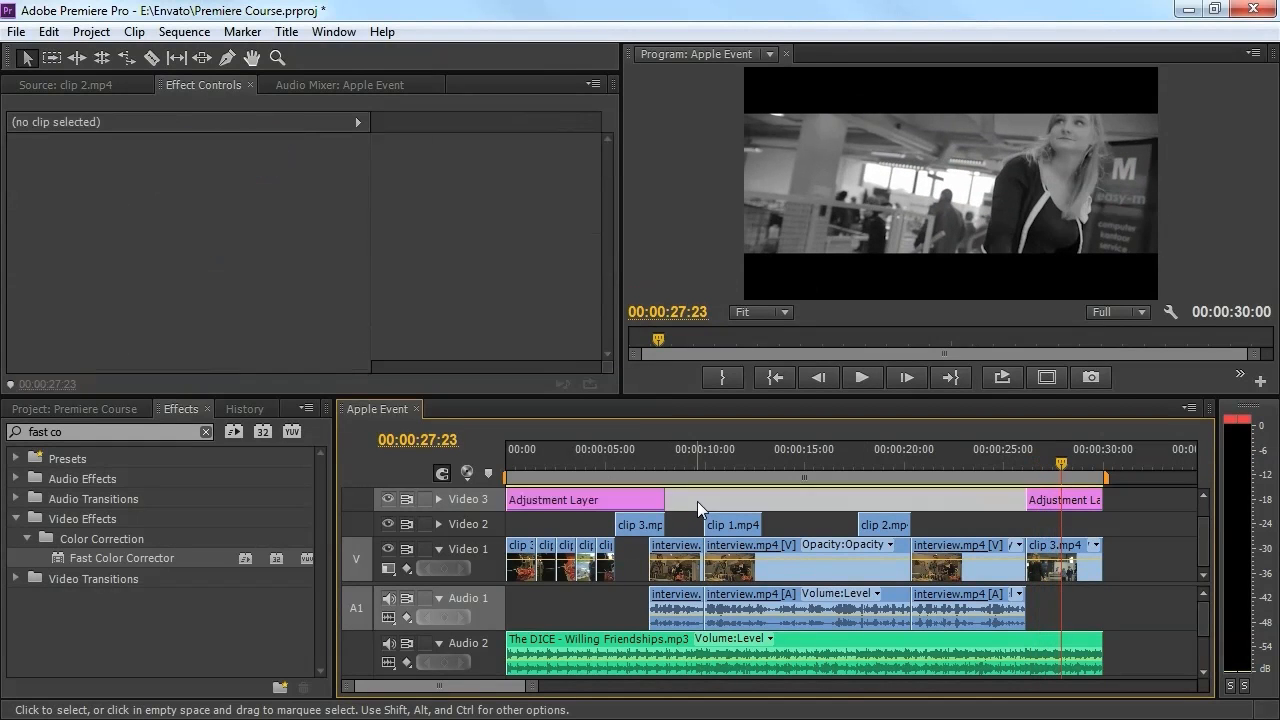
left_click(620, 608)
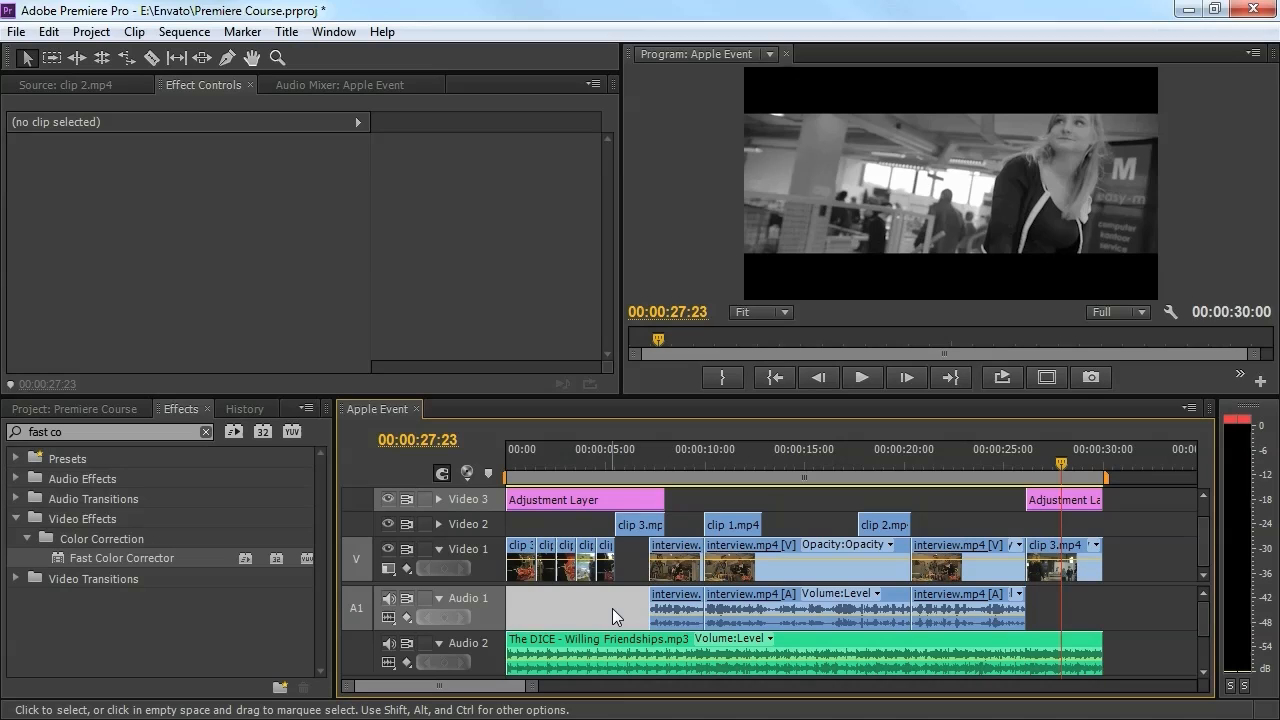
left_click(820, 518)
left_click(740, 471)
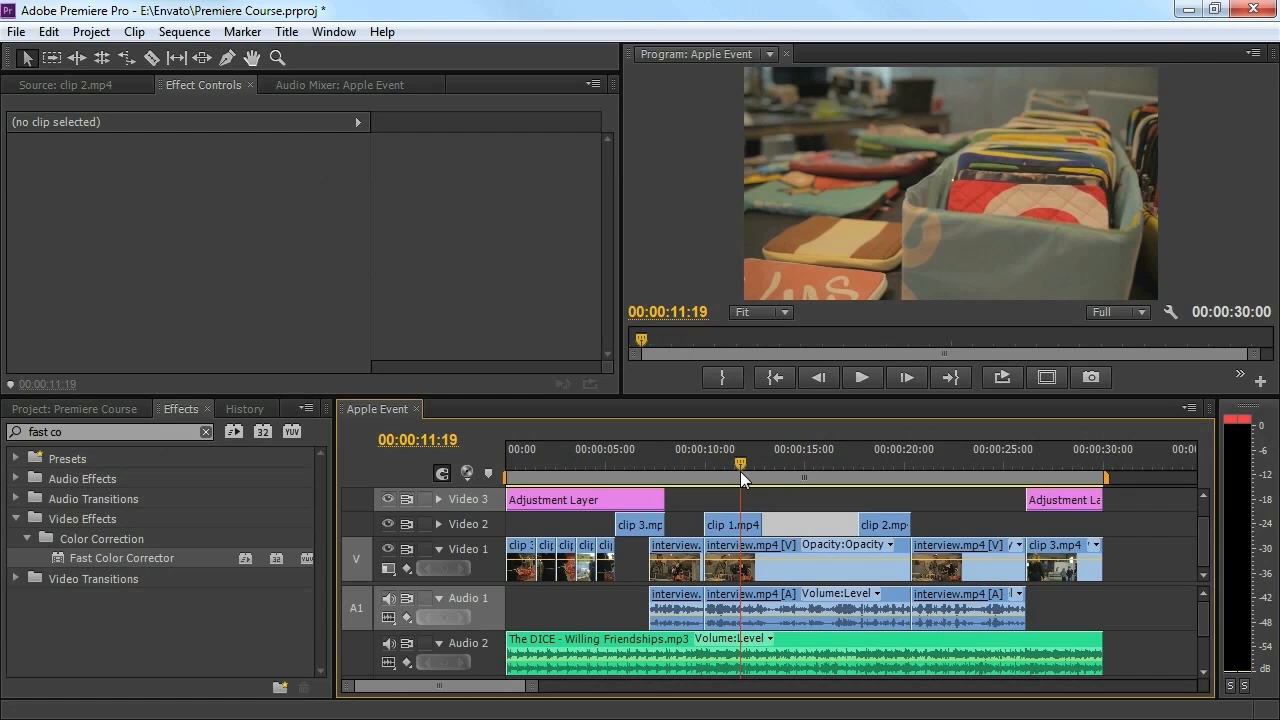
Place another Adjustment Layer on Video 3 and fit it to the gap between the opening and closing adjustment layers.
left_click_drag(874, 457, 883, 458)
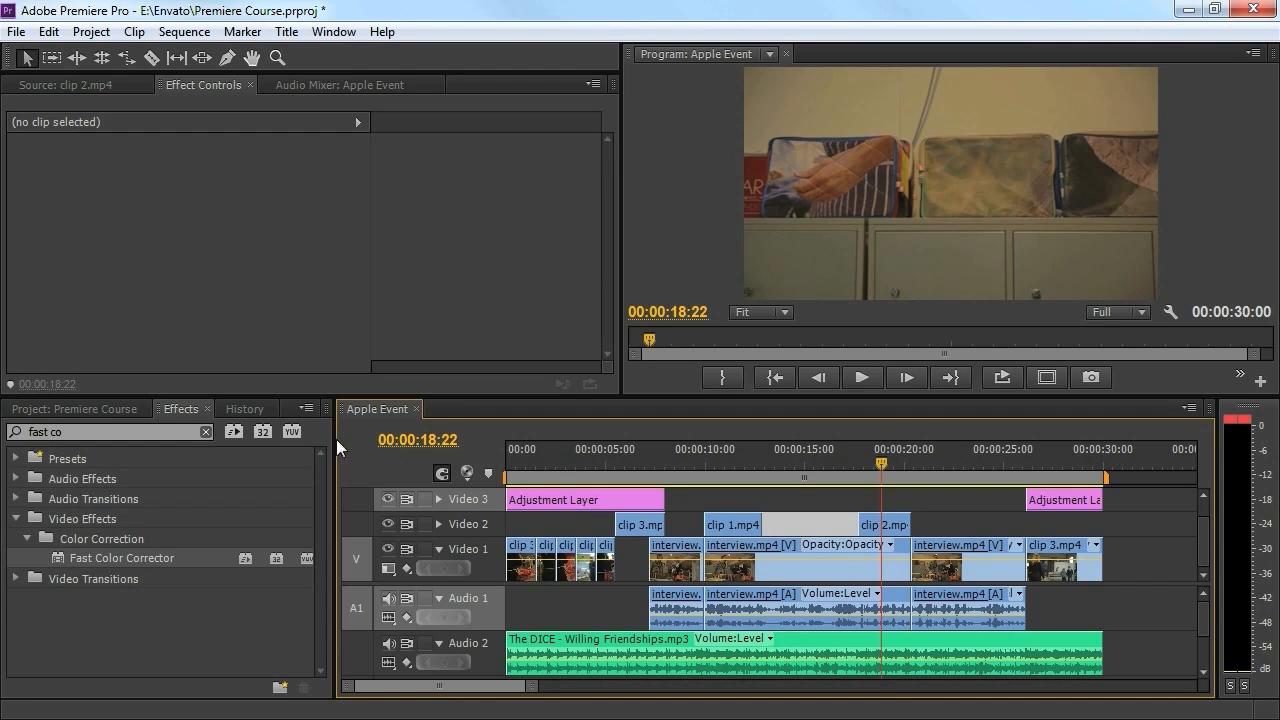
left_click(98, 411)
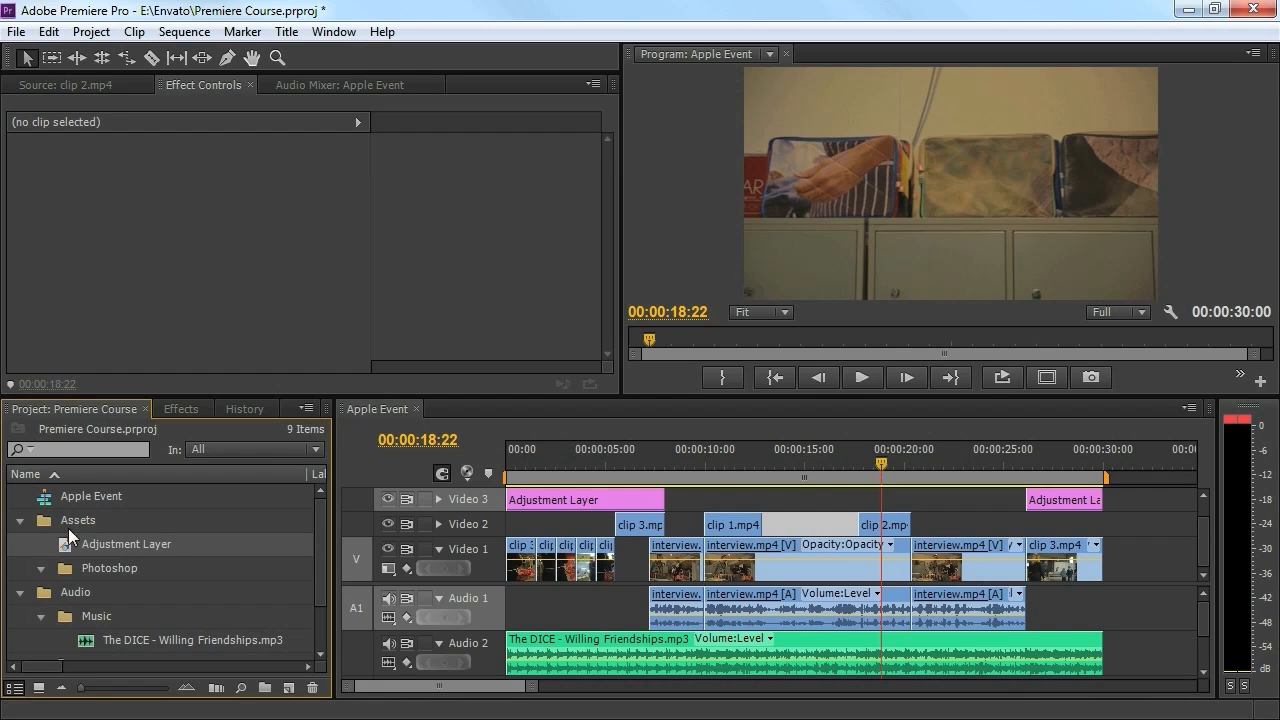
left_click_drag(64, 540, 1026, 497)
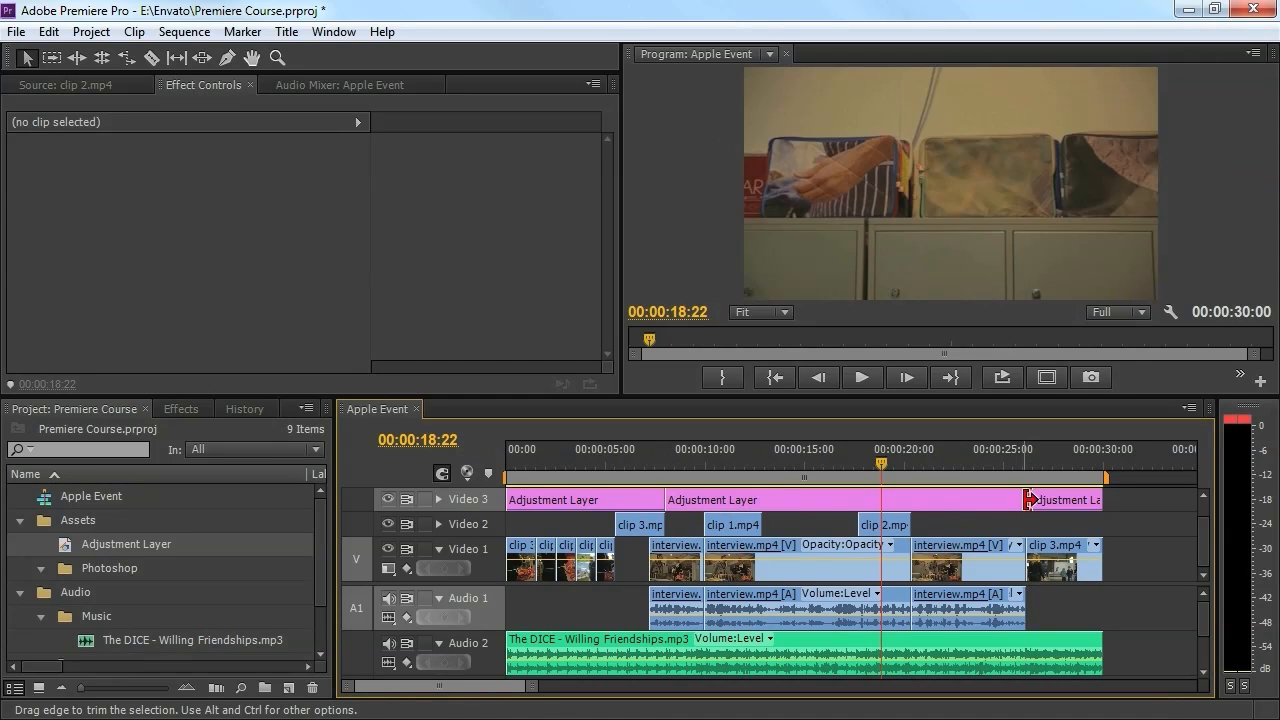
Find the Three-Way Color Corrector effect and apply it to the middle adjustment layer on Video 3.
left_click(826, 497)
left_click(181, 409)
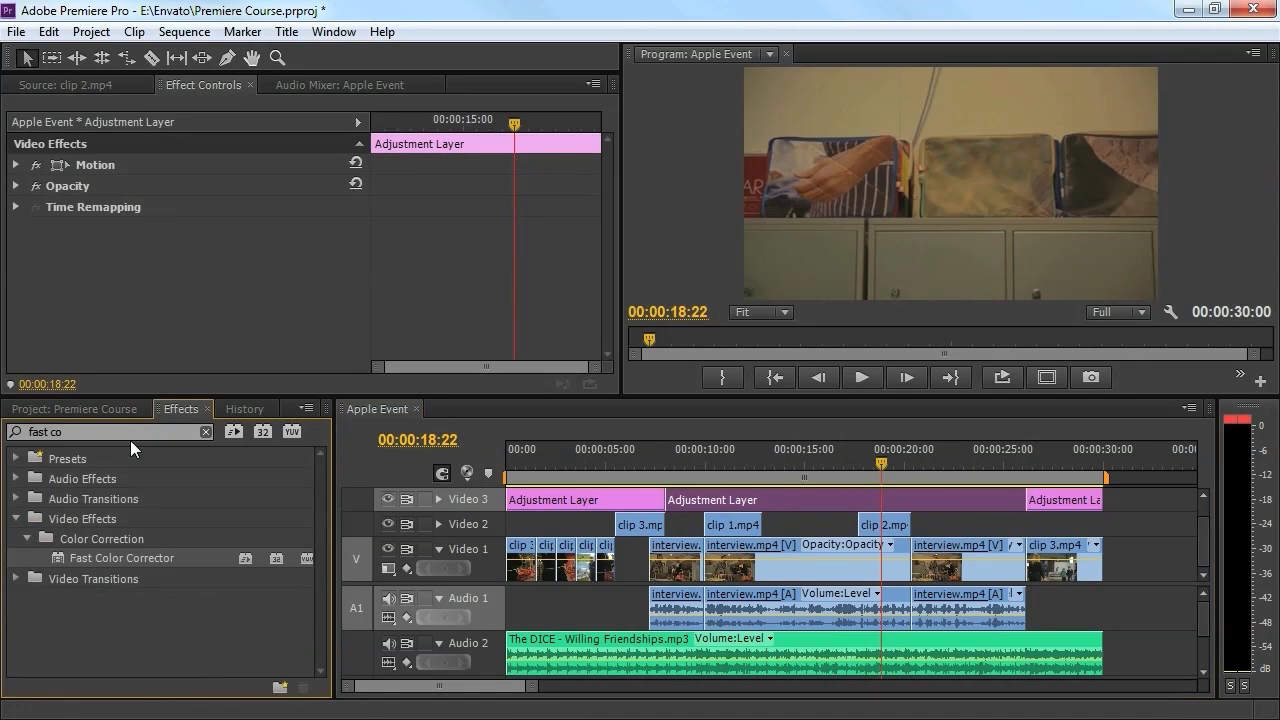
left_click(130, 432)
type("tree")
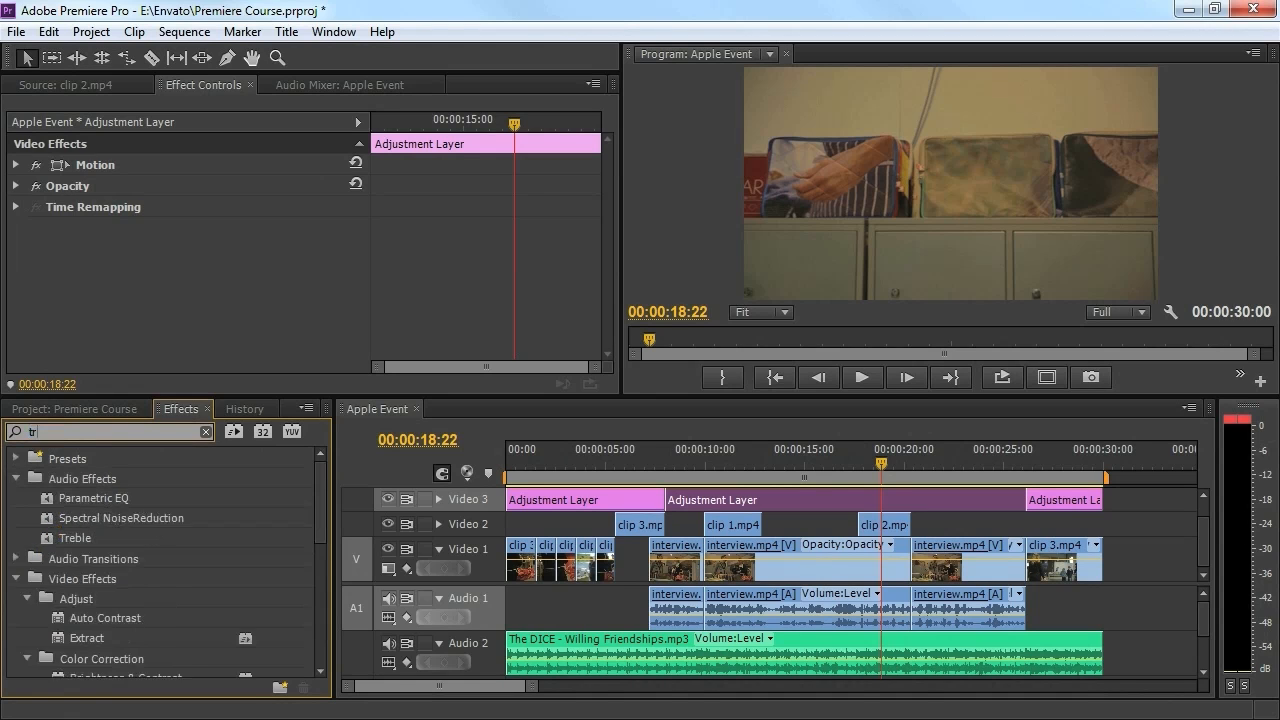
key("BackSpace")
key("BackSpace")
key("BackSpace")
type("hree")
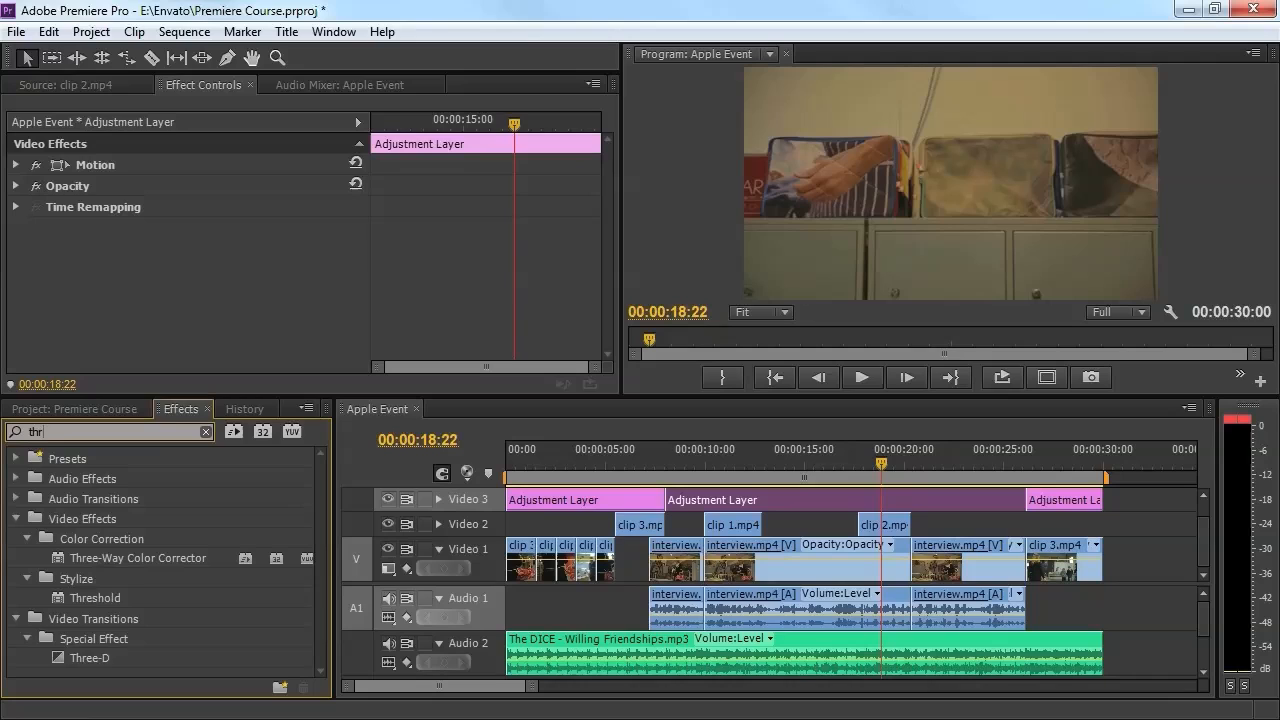
left_click(140, 552)
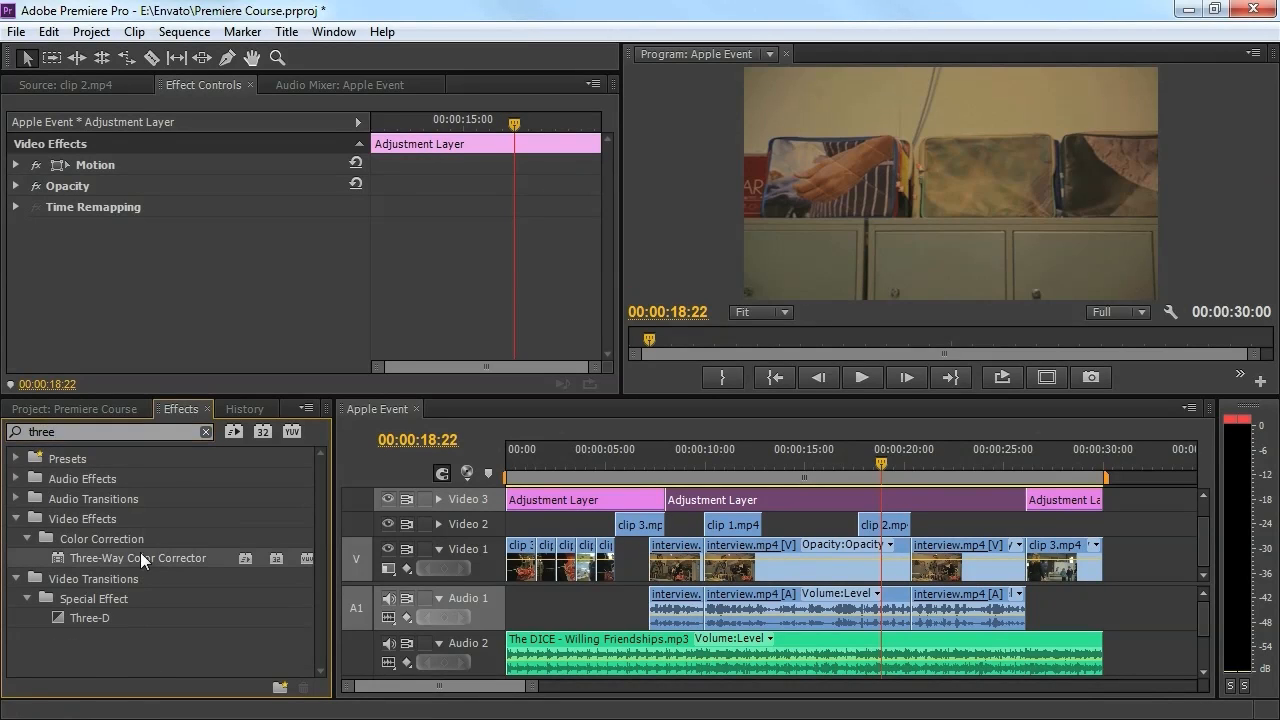
left_click_drag(64, 556, 697, 497)
With the playhead at 00:00:14:18, set the Three-Way Color Corrector's Input Levels to 44.6, 1.6 and 192.8.
left_click_drag(603, 188, 610, 235)
left_click(788, 464)
left_click_drag(788, 464, 799, 464)
left_click_drag(43, 330, 97, 328)
left_click_drag(356, 331, 282, 332)
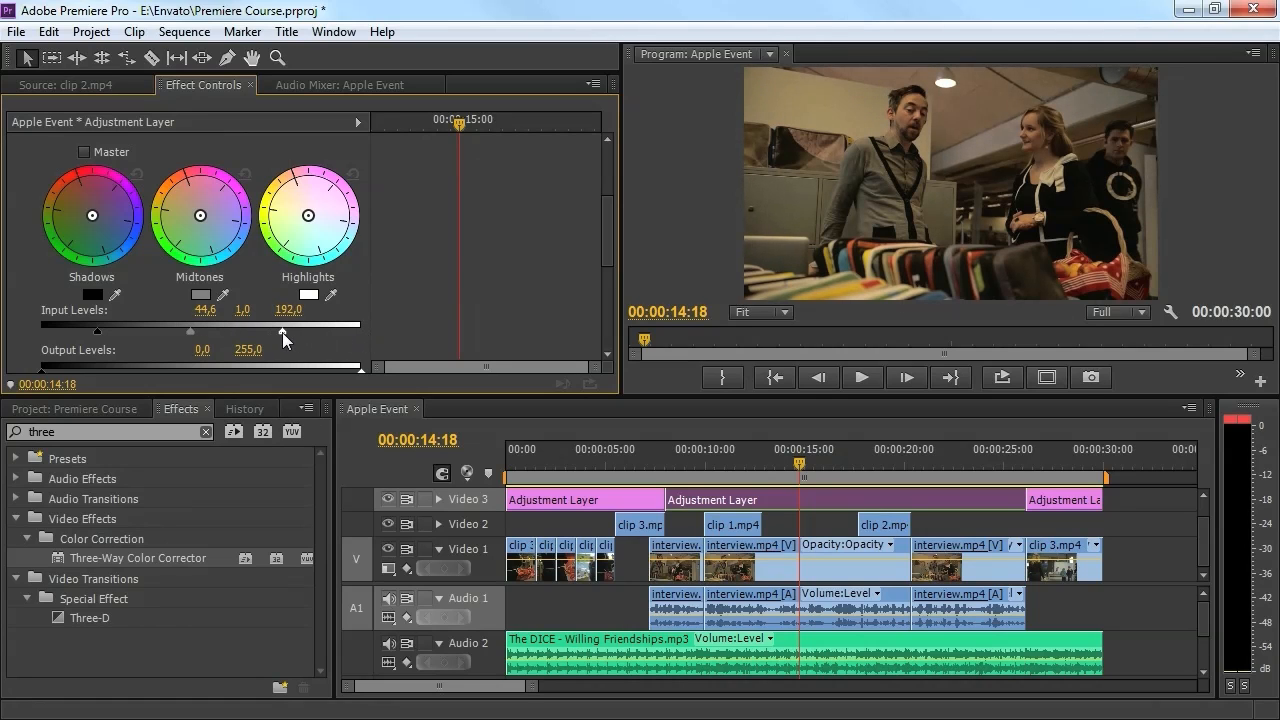
left_click_drag(190, 332, 209, 333)
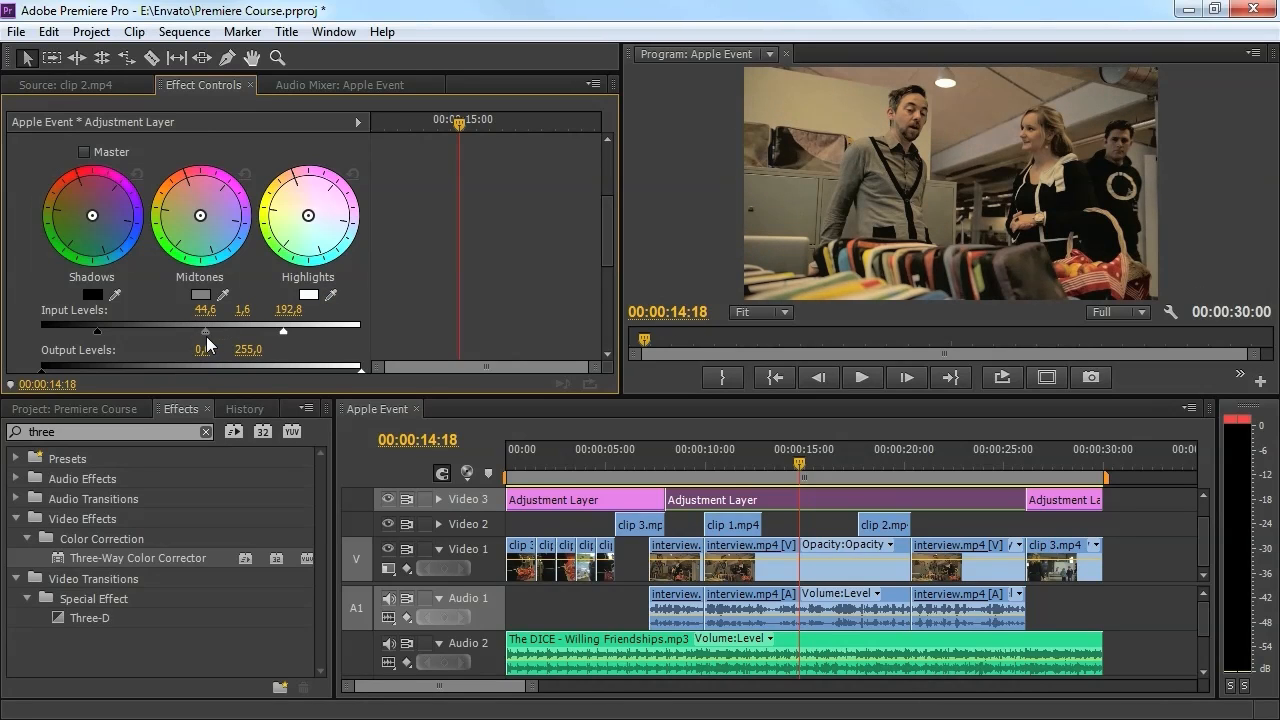
Sample Shadows from the woman's black jacket, Midtones from the man's grey shirt and Highlights from the woman's white collar.
mouse_move(607, 215)
left_mouse_down()
mouse_move(607, 239)
mouse_move(607, 220)
left_mouse_up()
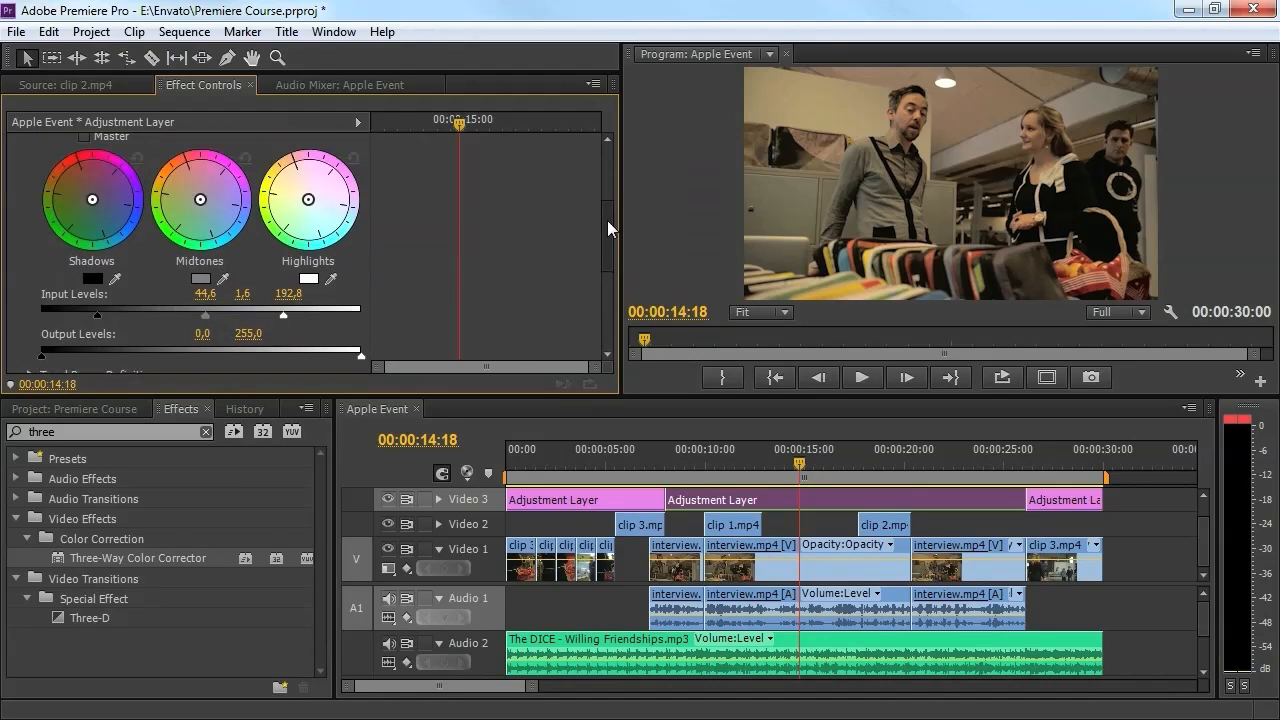
left_click(116, 289)
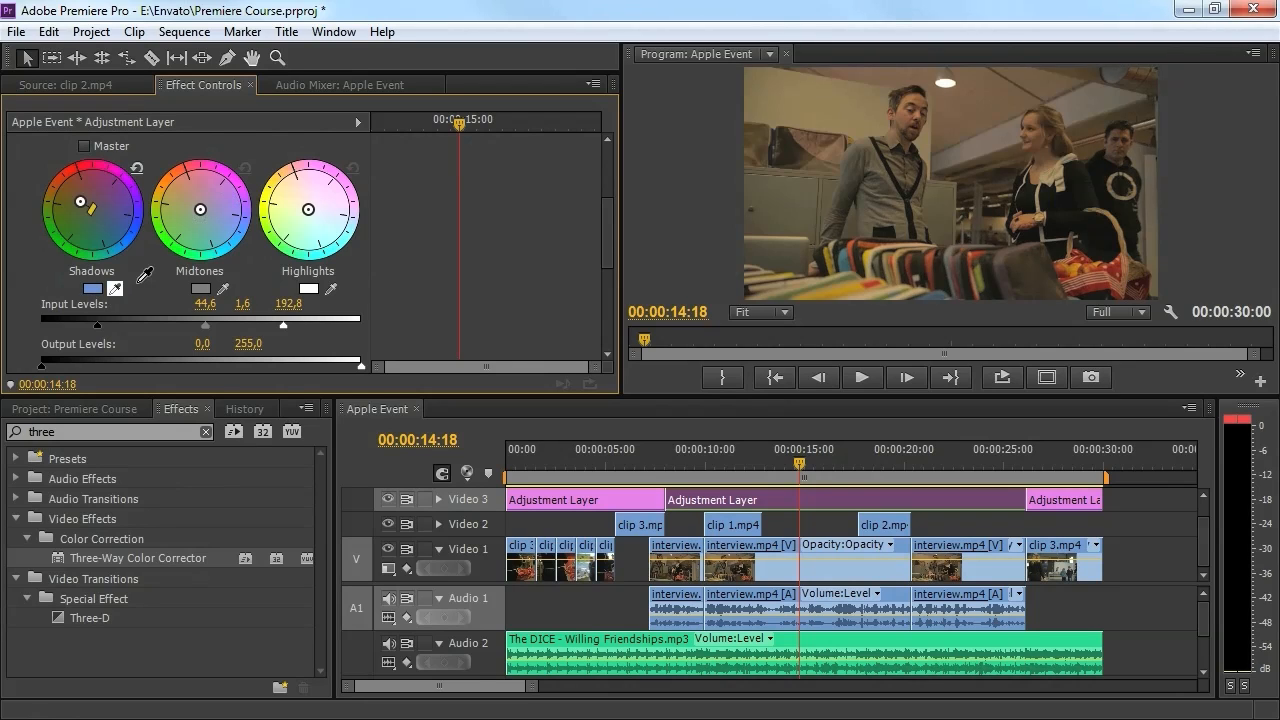
left_click(1068, 200)
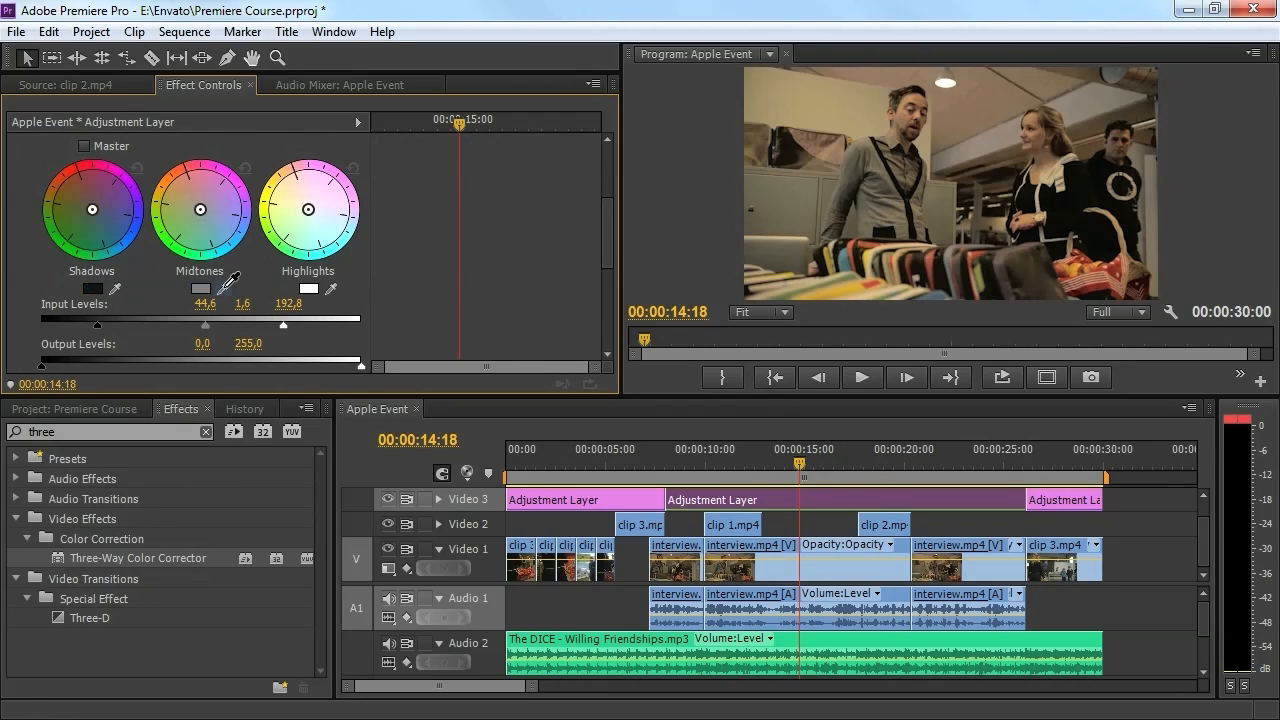
left_click(223, 289)
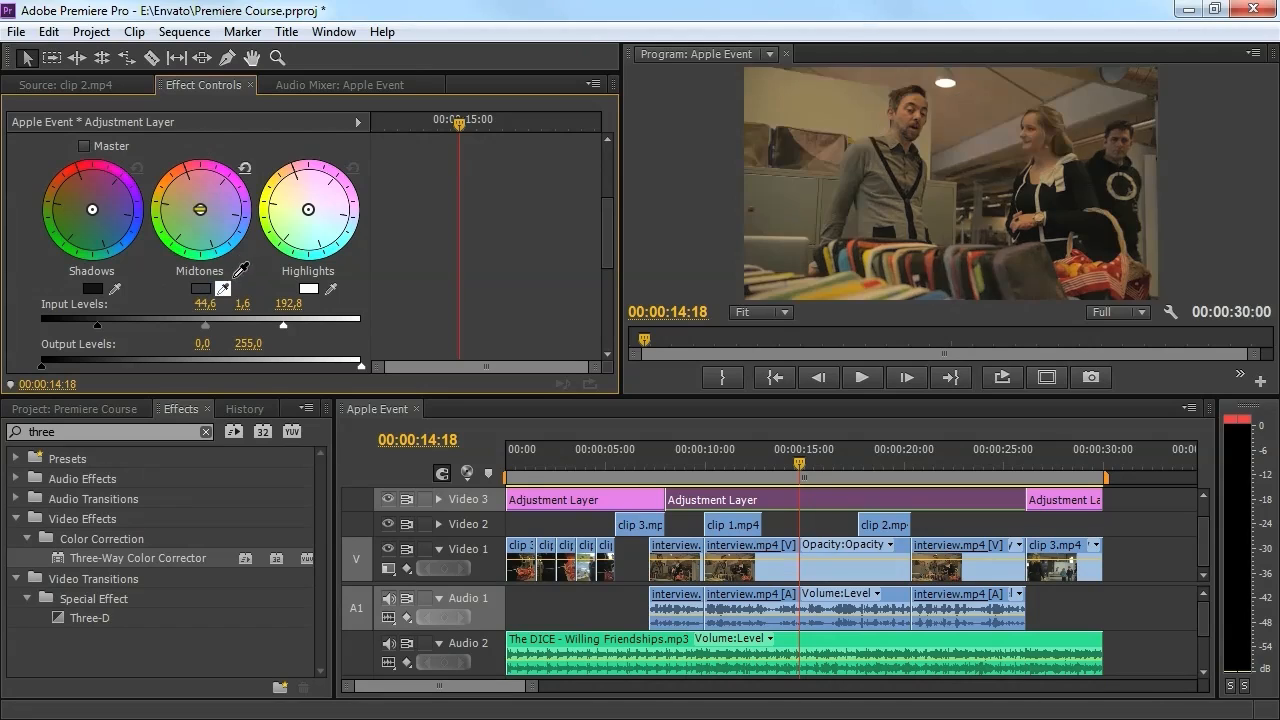
left_click(885, 215)
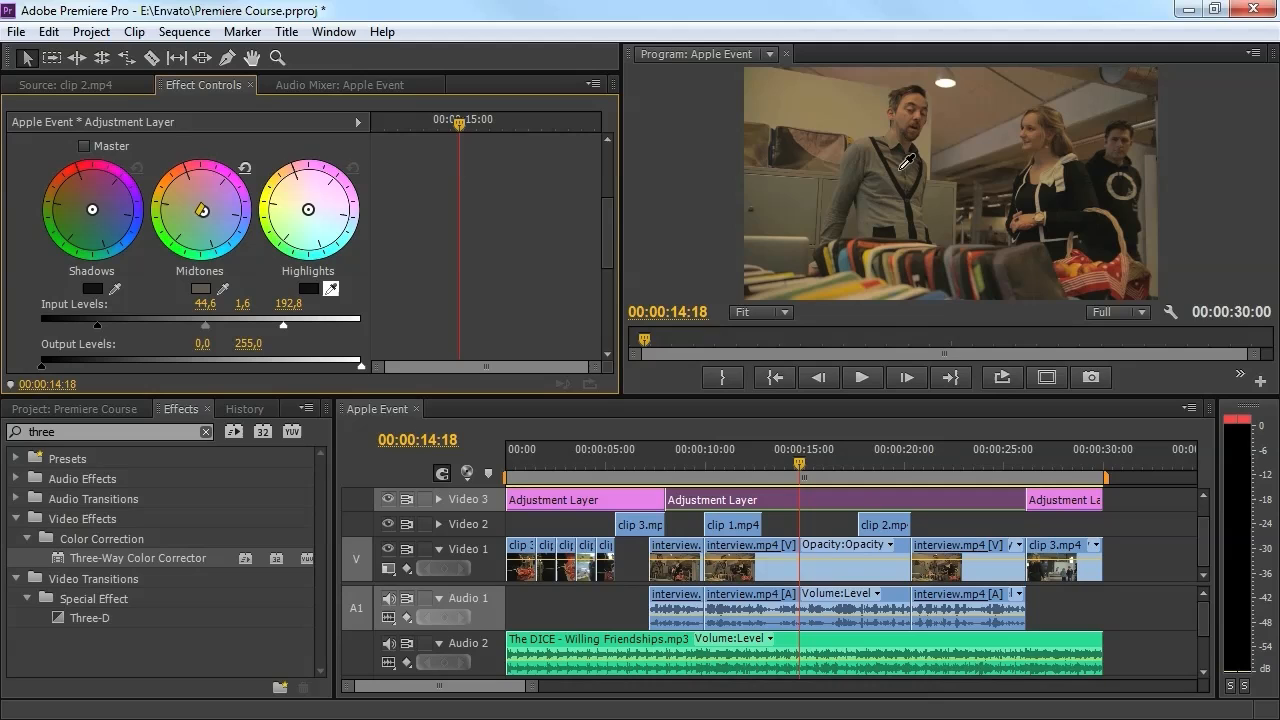
left_click(1058, 182)
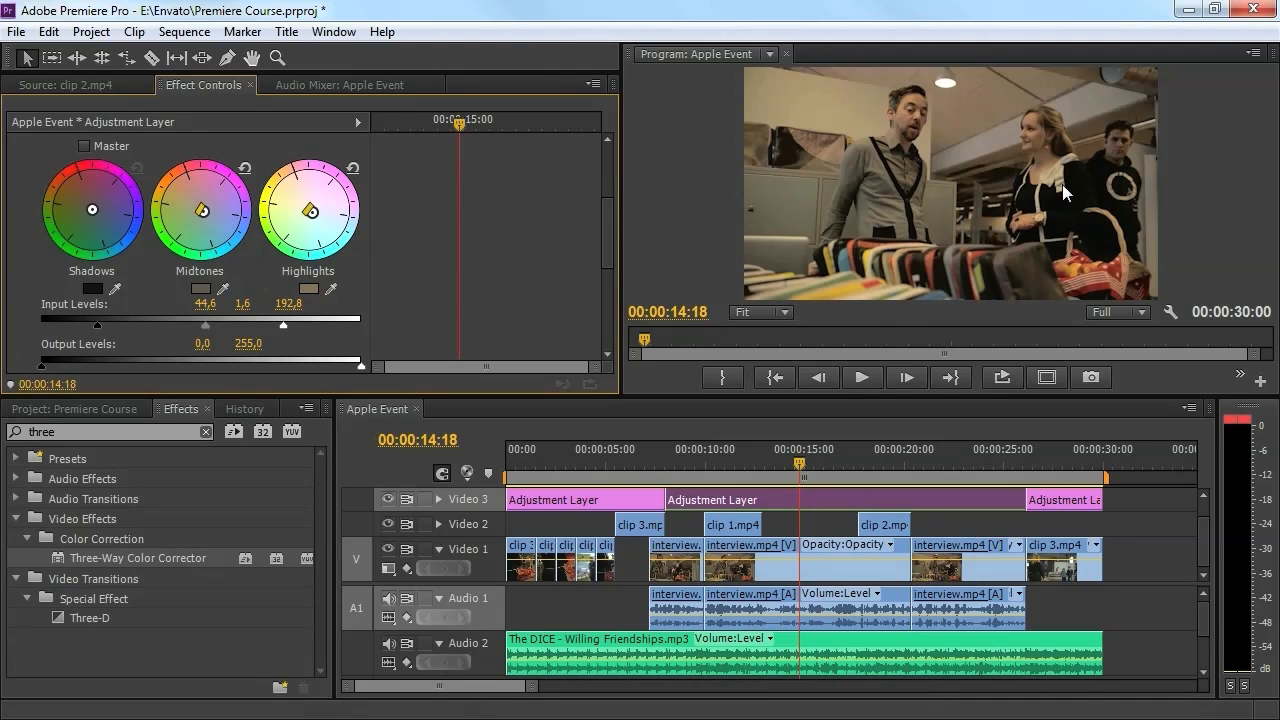
Set the corrector's Master Saturation to 175 and check the grade on the interview at 00:00:20:15.
left_click_drag(614, 220, 608, 285)
left_click(30, 264)
left_click_drag(198, 285, 214, 285)
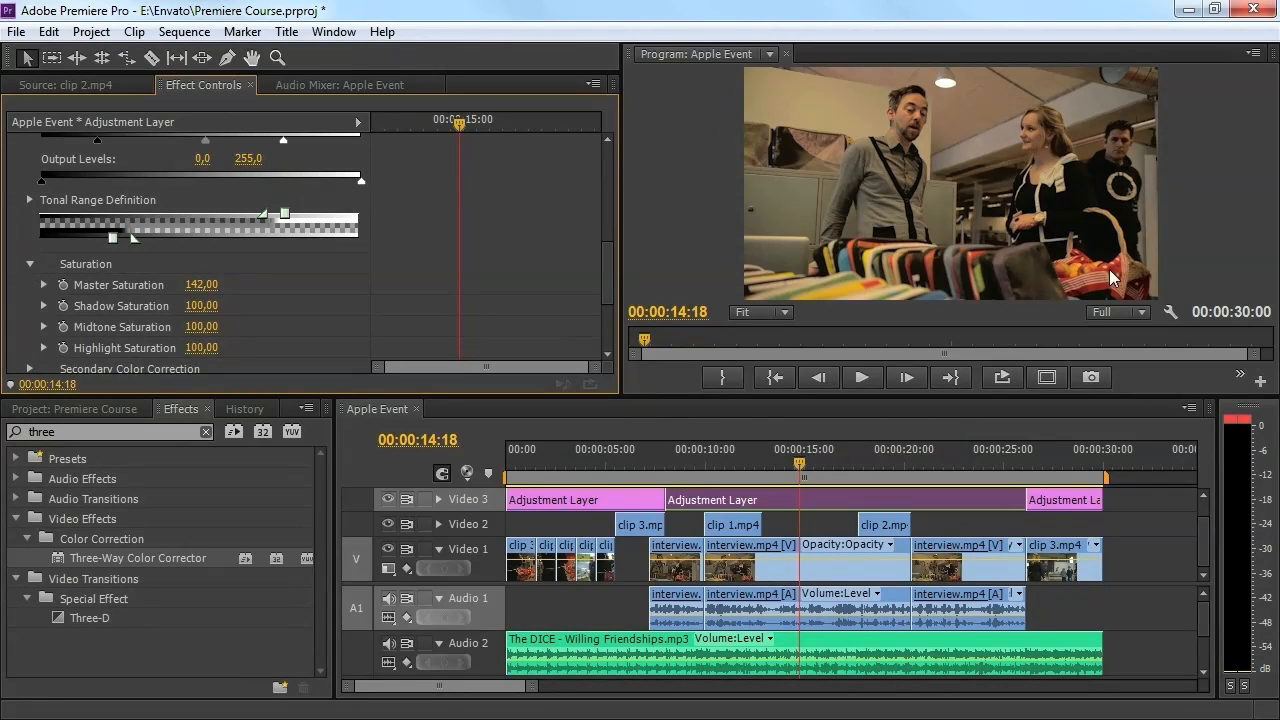
left_click_drag(205, 285, 220, 285)
left_click_drag(758, 458, 917, 459)
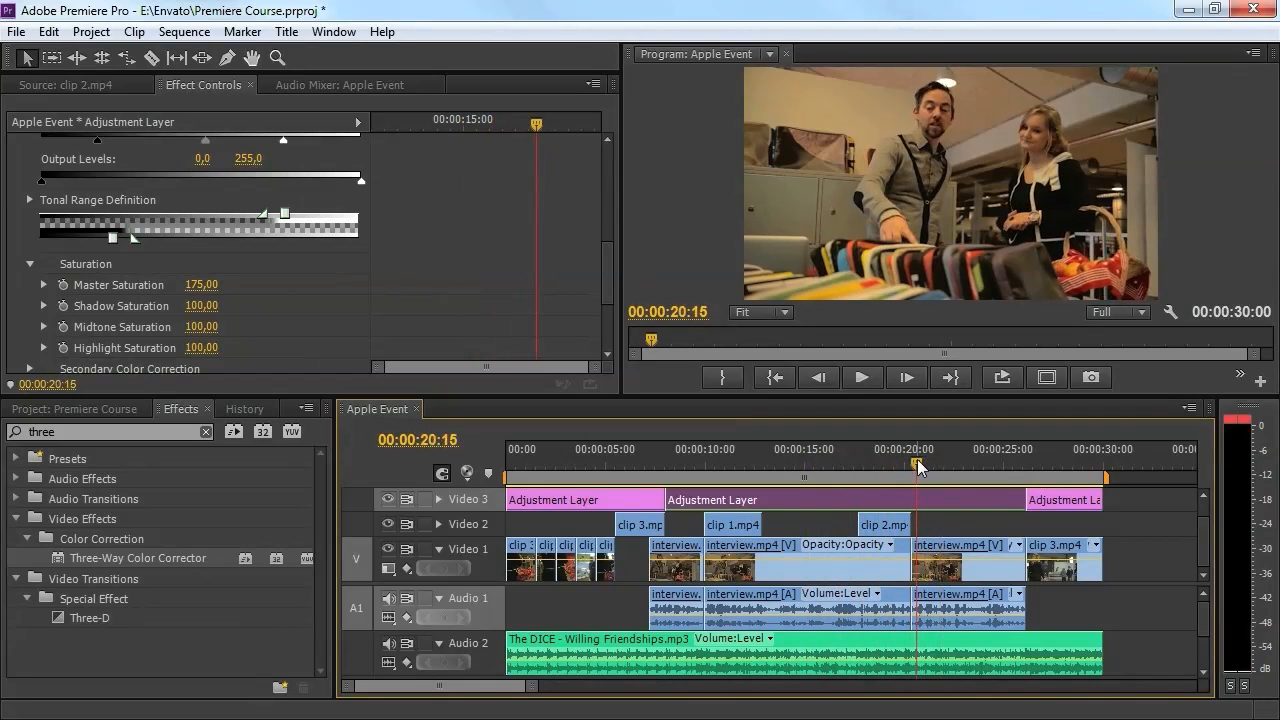
Deselect the adjustment layer and play the black-and-white opening up to 00:00:07:02 to review it.
left_click(942, 516)
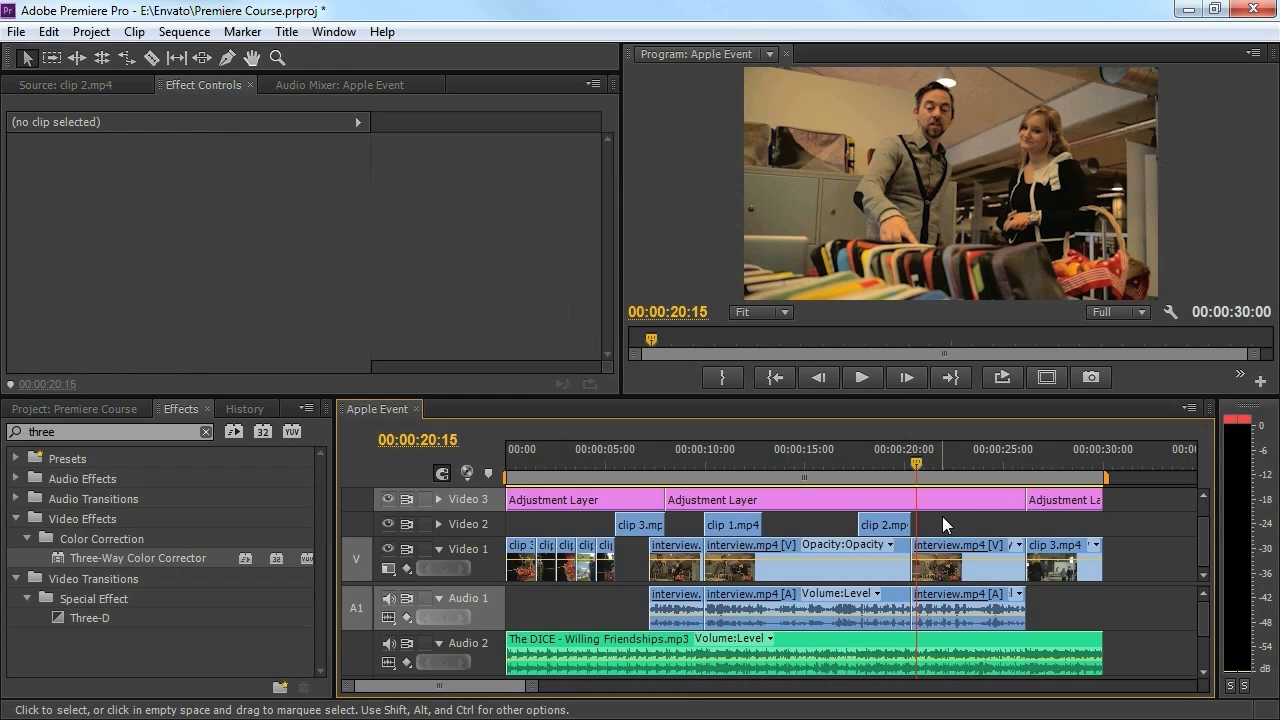
left_click(591, 452)
key("space")
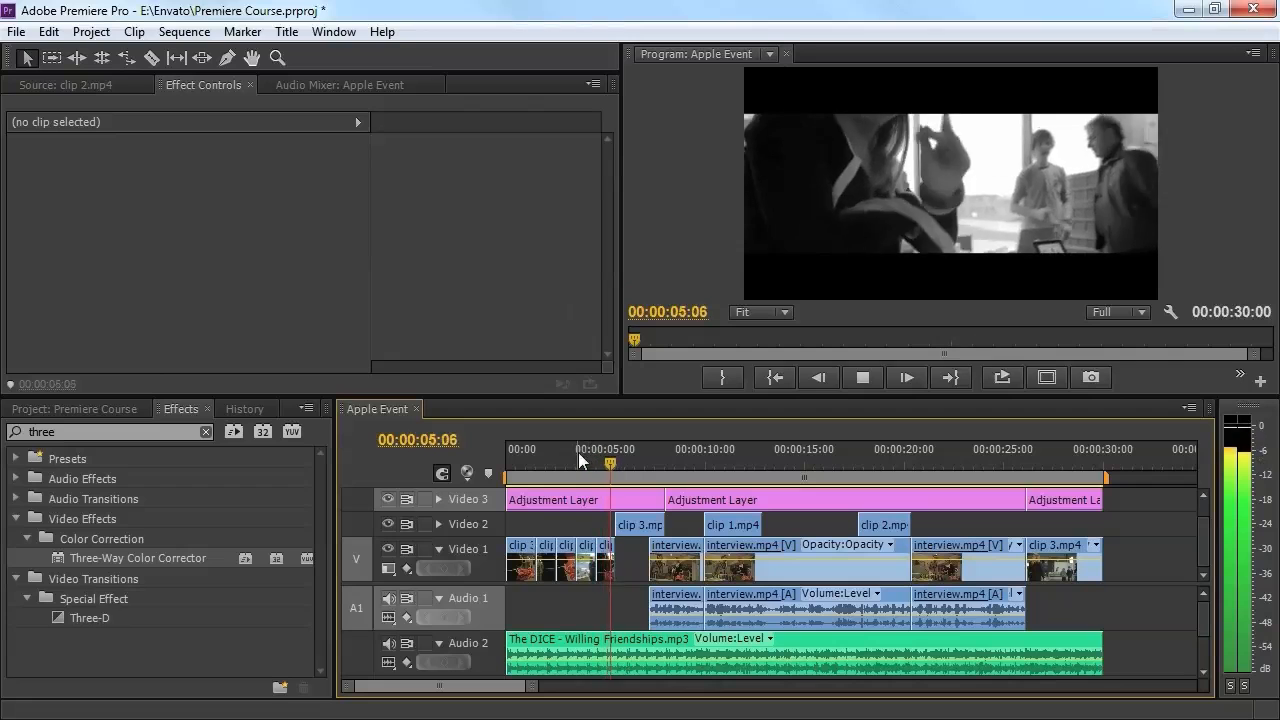
key("space")
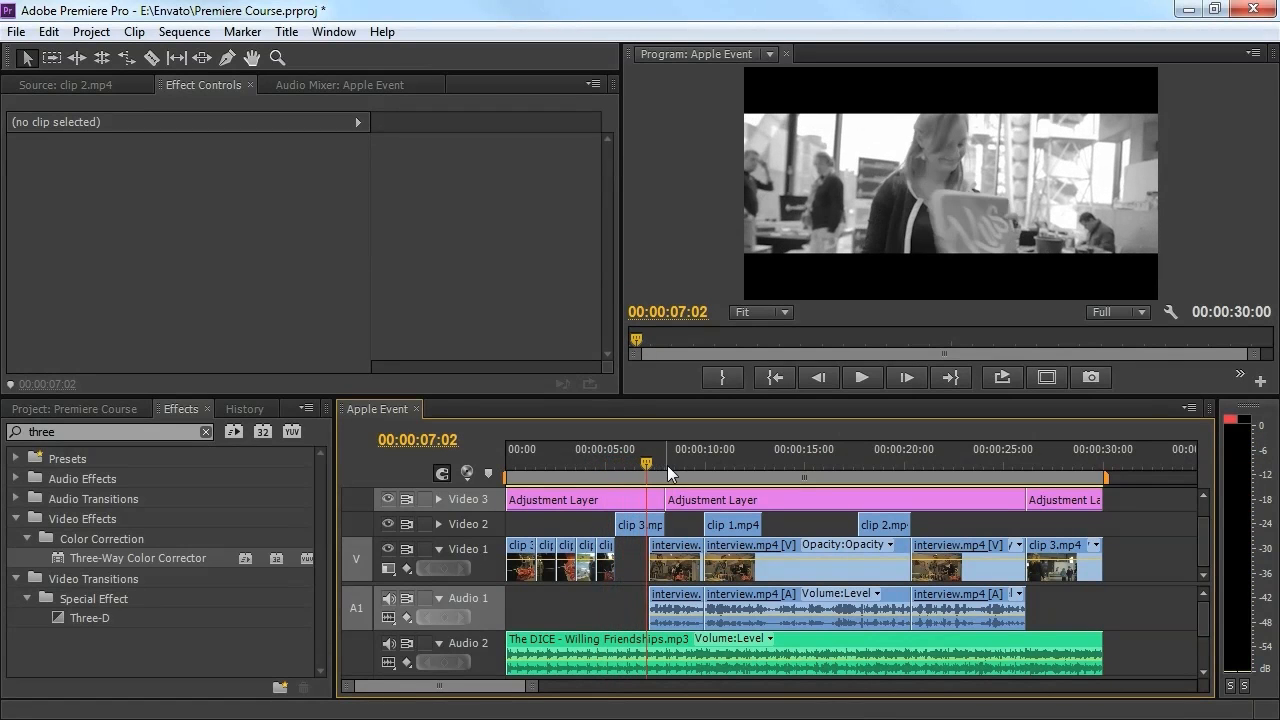
Mute the Audio 2 music track and show the sequence's Audio Mixer with more height.
left_click(655, 648)
left_click(624, 614)
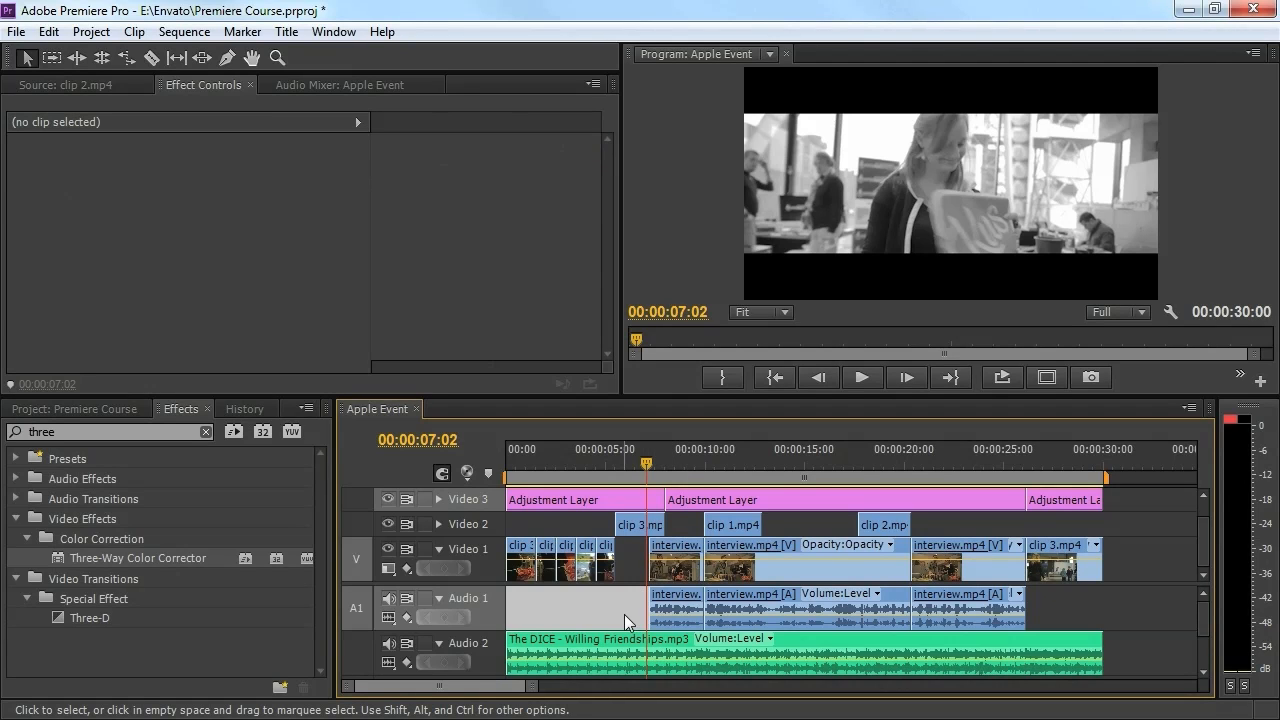
left_click(333, 84)
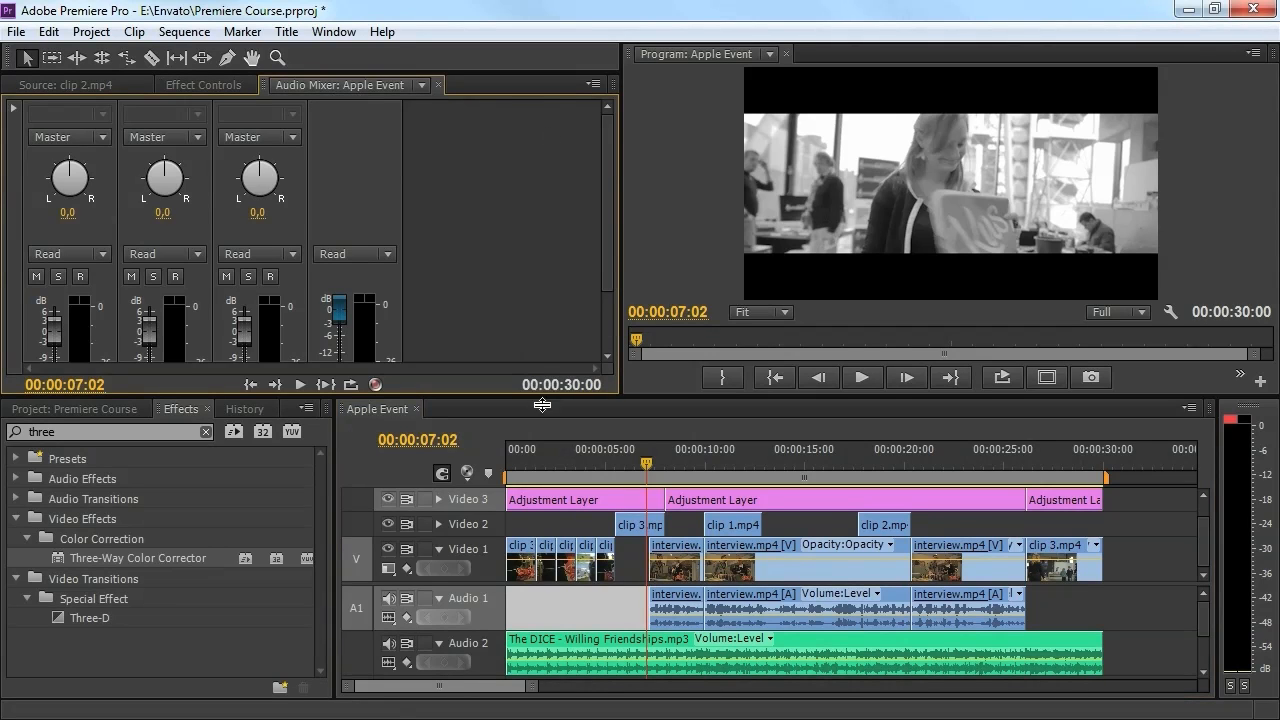
left_click_drag(542, 398, 542, 428)
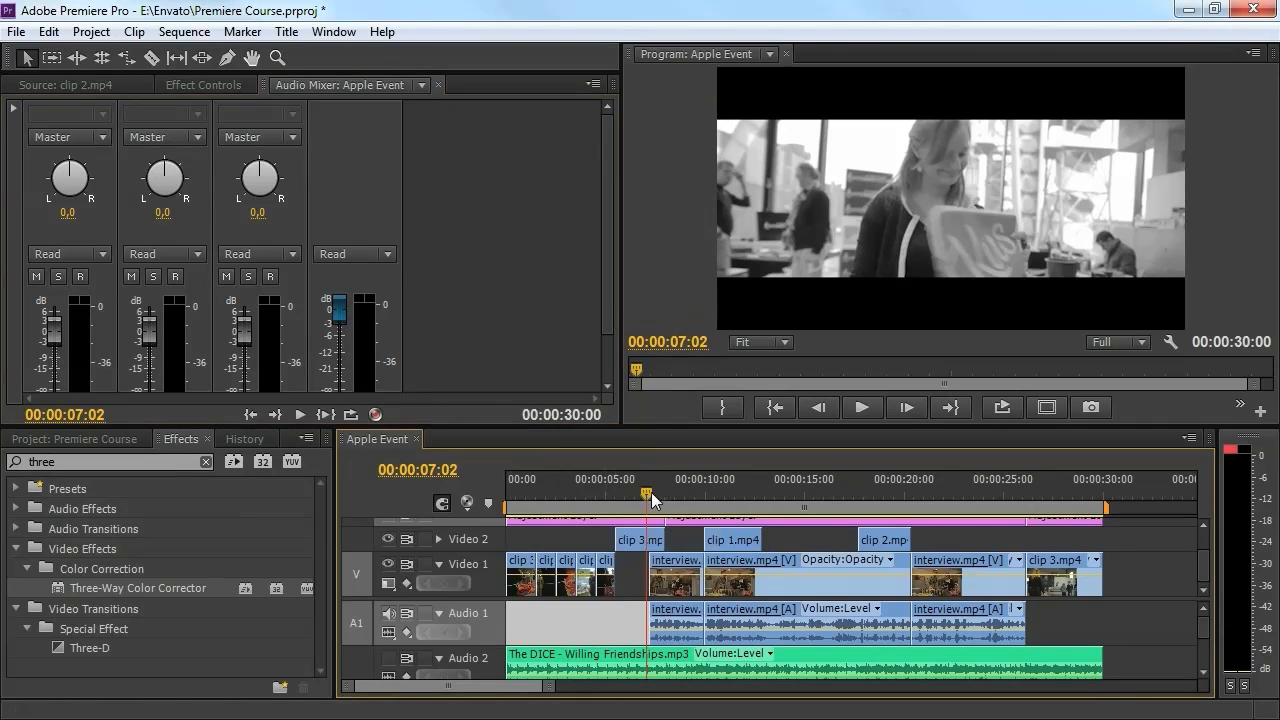
Play the interview from 00:00:07:02 and lower the Audio 1 track volume to -6.0 dB.
key("space")
left_click_drag(606, 244, 606, 289)
left_click_drag(52, 268, 51, 287)
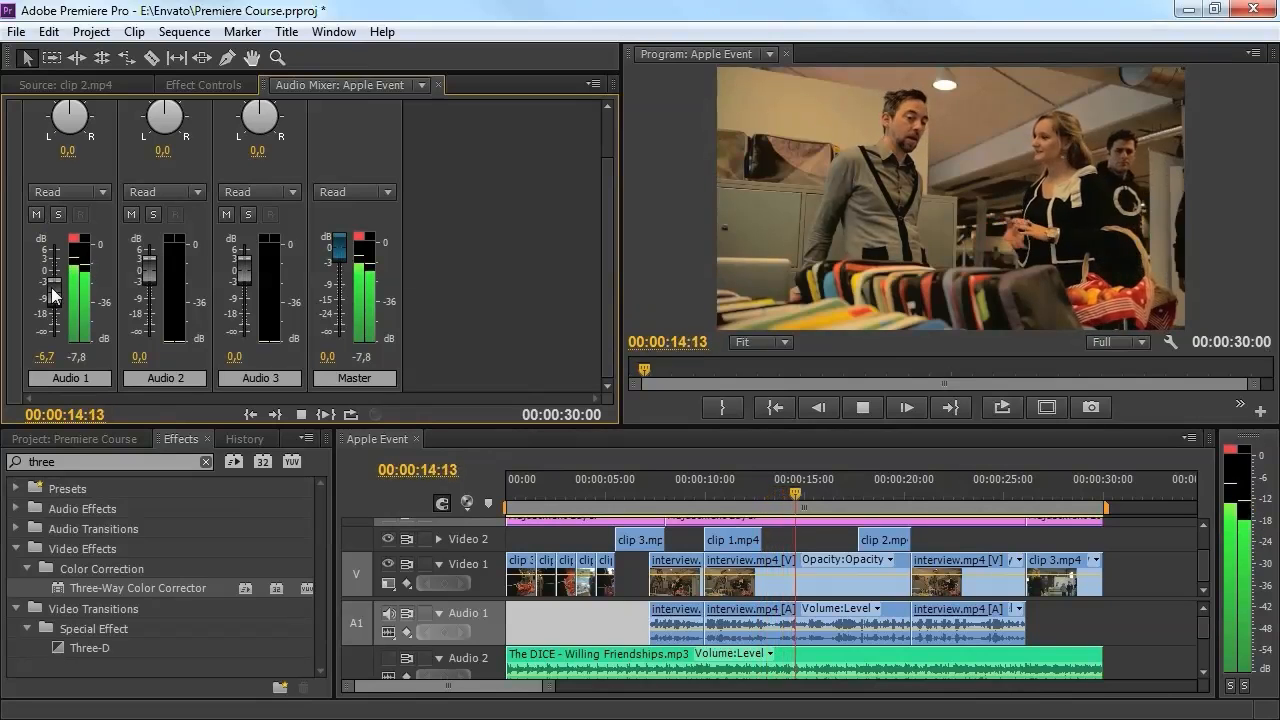
left_click_drag(51, 287, 51, 285)
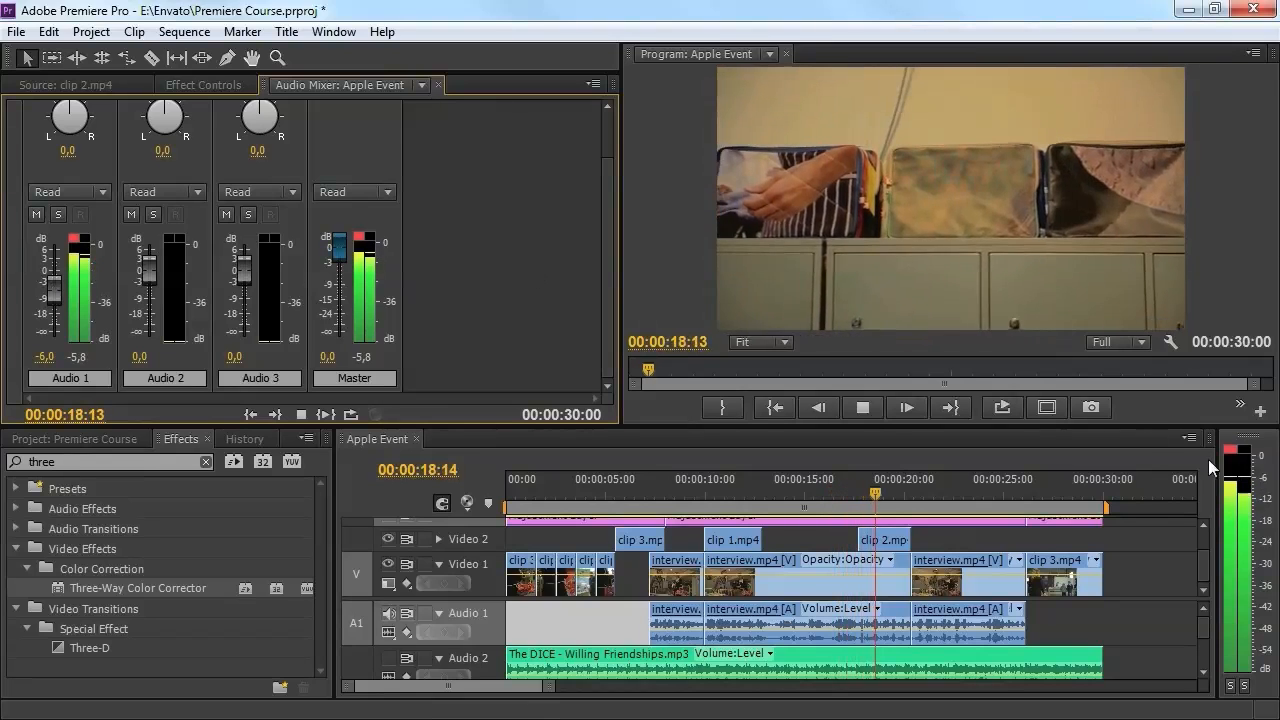
key("space")
Mute Audio 1, unmute Audio 2, and lower the Audio 2 track volume to -6.0 dB during playback.
left_click(388, 613)
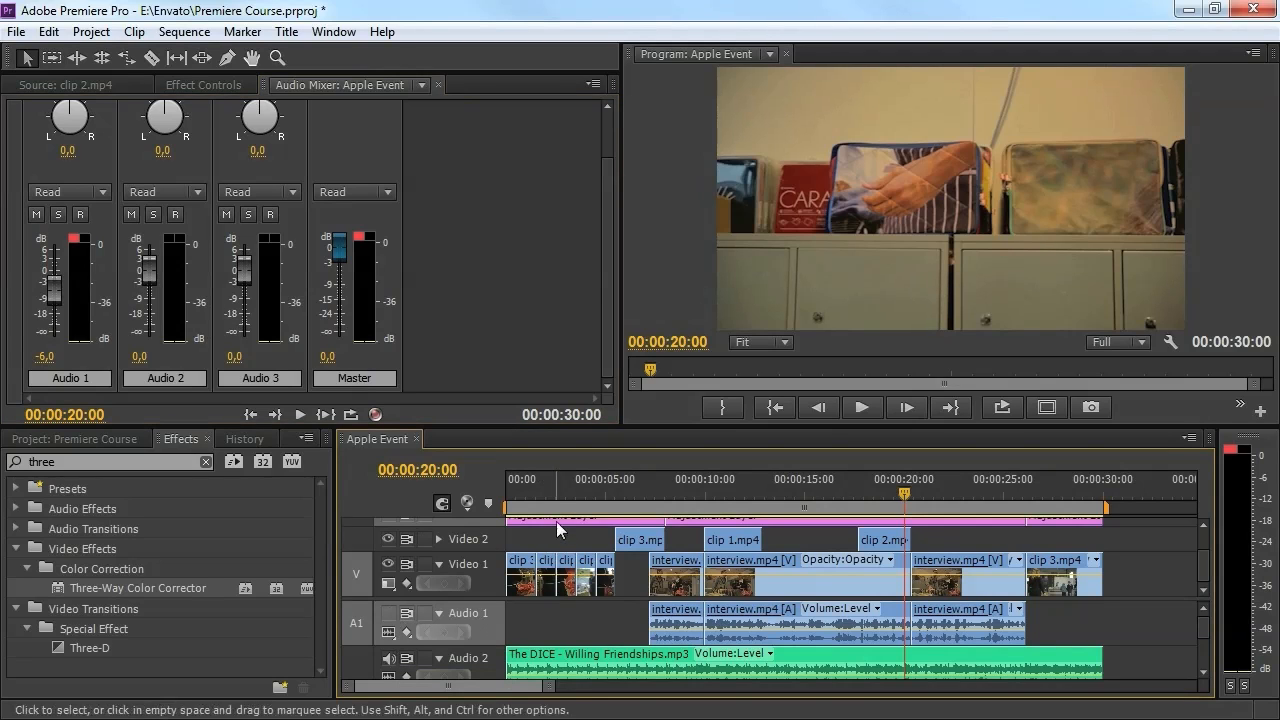
left_click(551, 506)
key("space")
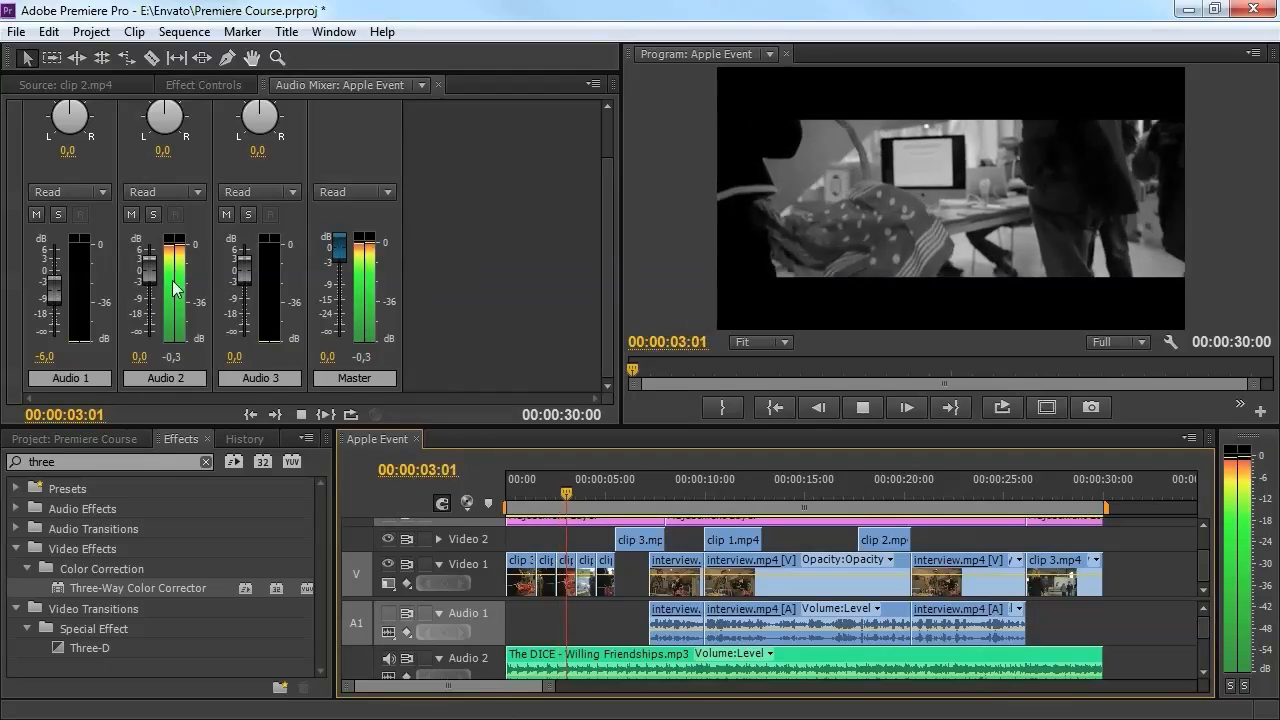
left_click_drag(147, 261, 150, 285)
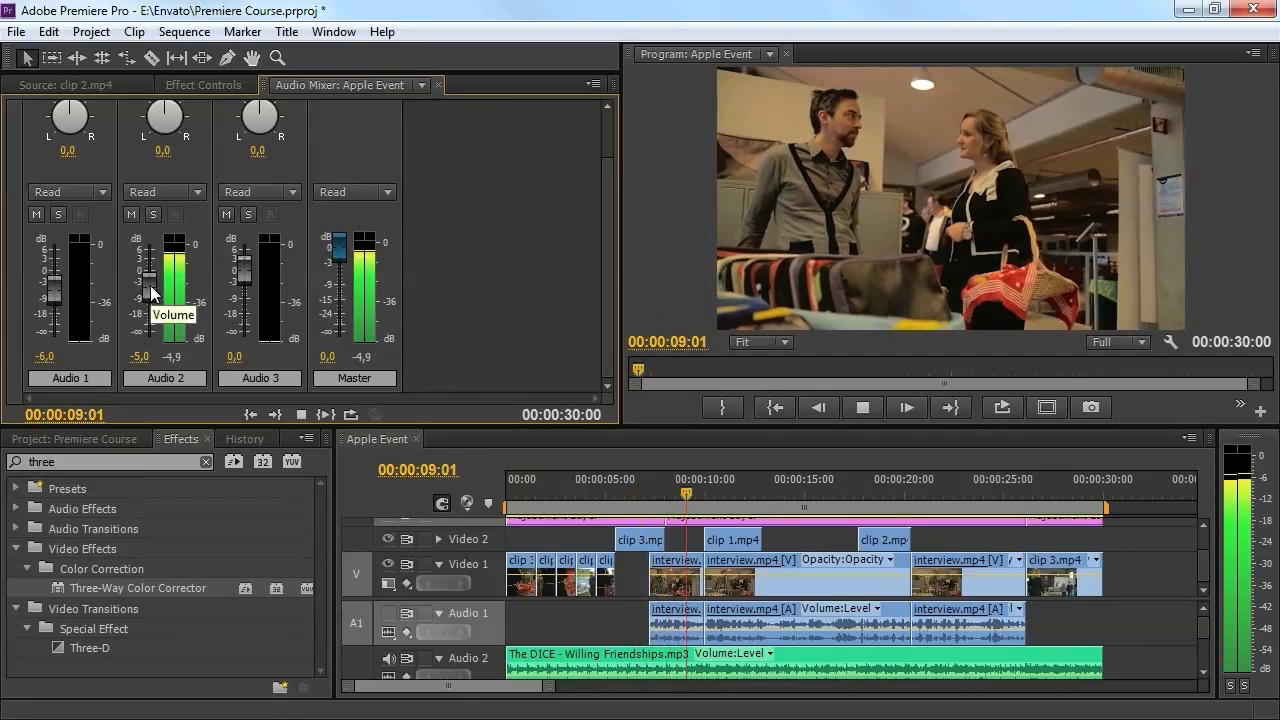
key("space")
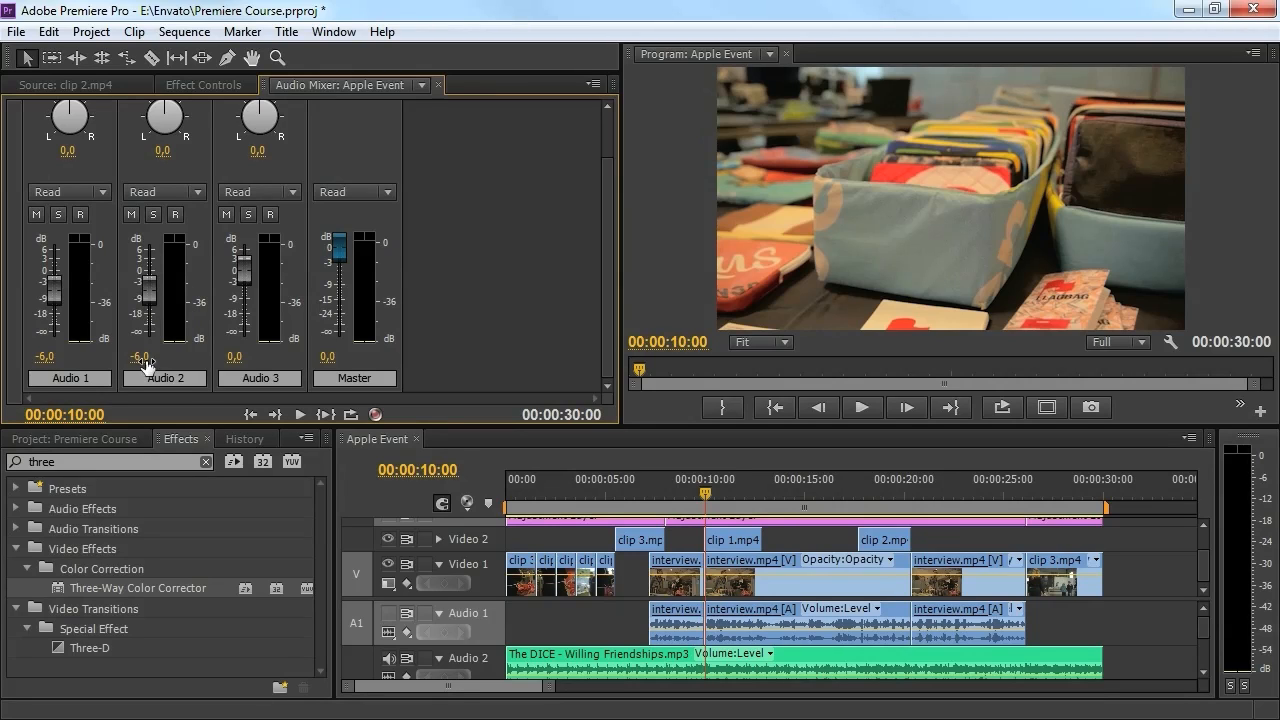
Unmute Audio 1, return the playhead to 00:00:00:00 and set Audio 2's automation mode to Write.
left_click(577, 497)
left_click_drag(577, 498, 500, 496)
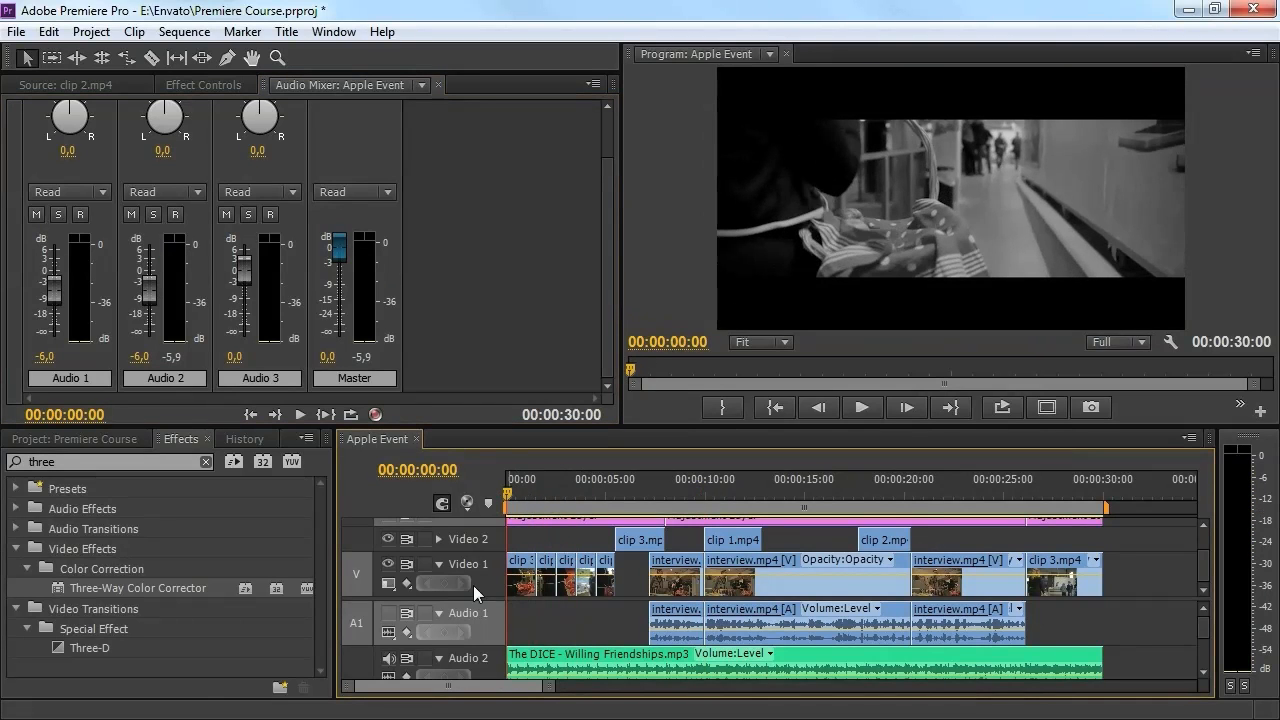
left_click(553, 659)
left_click(190, 192)
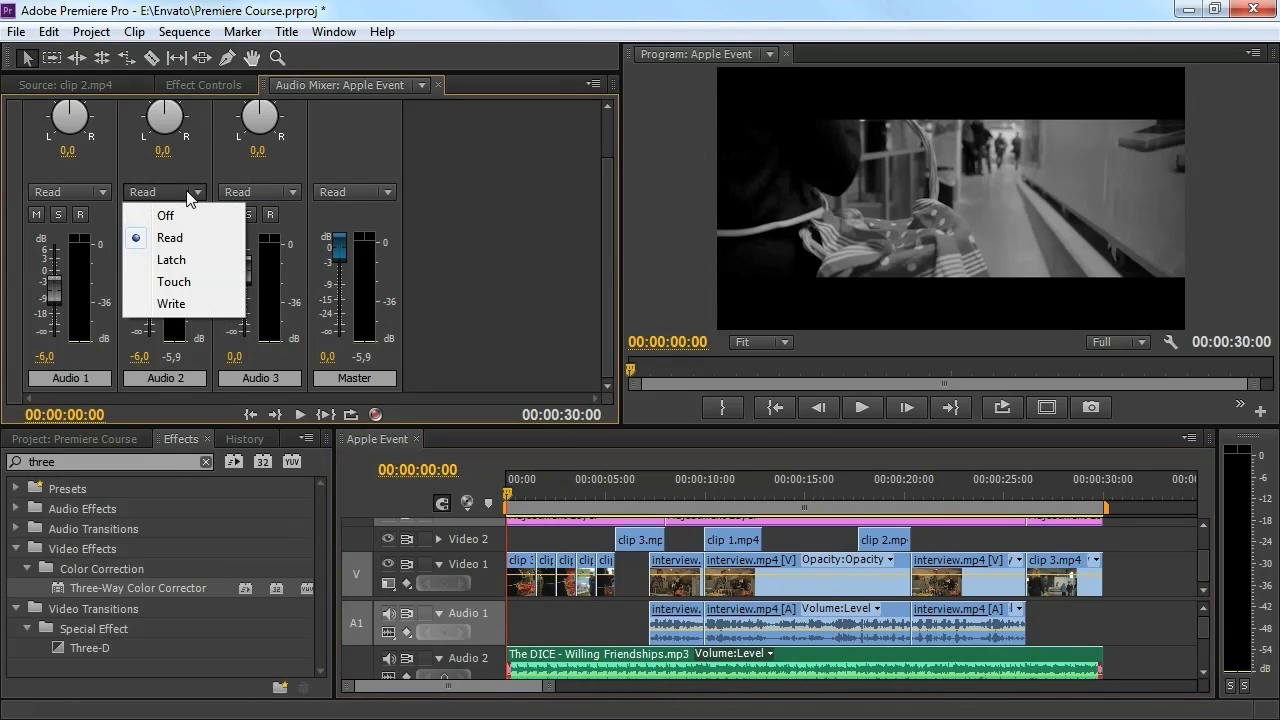
left_click(191, 302)
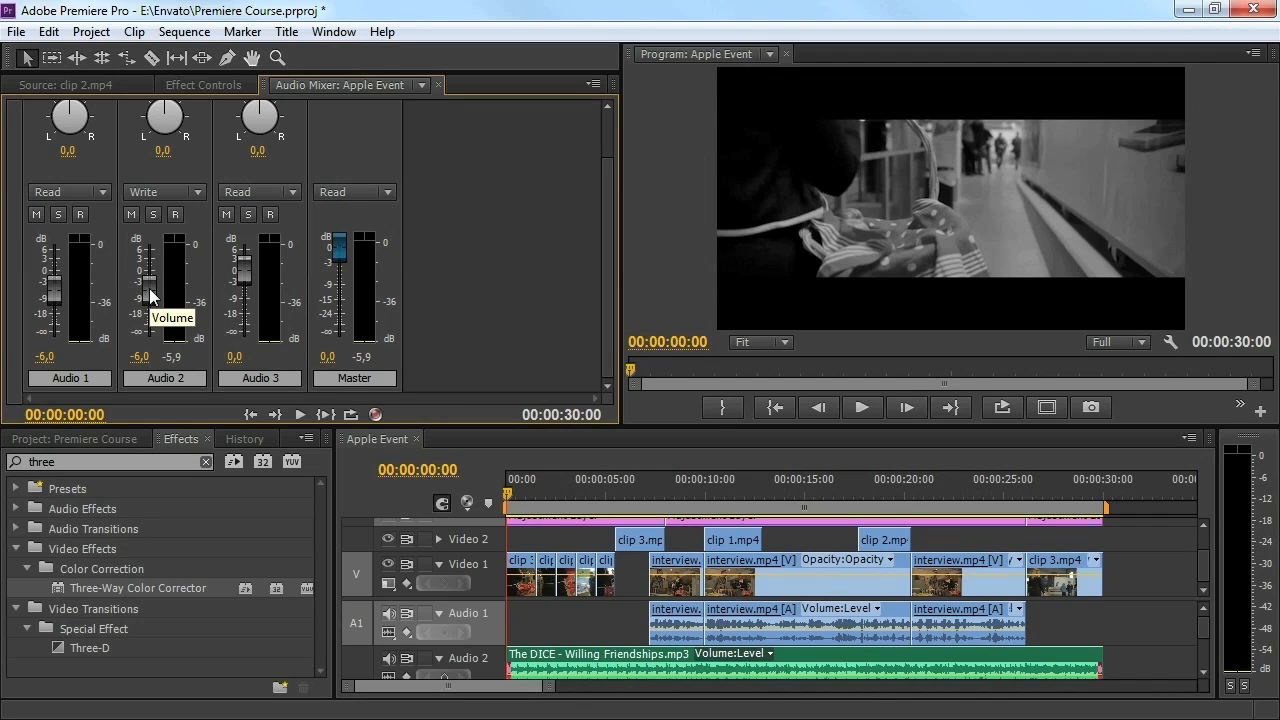
Record Audio 2 volume automation, ducking to about -25 dB under the interview and rising to about -5.6 dB at the end, and check it from 00:00:05:08.
key("space")
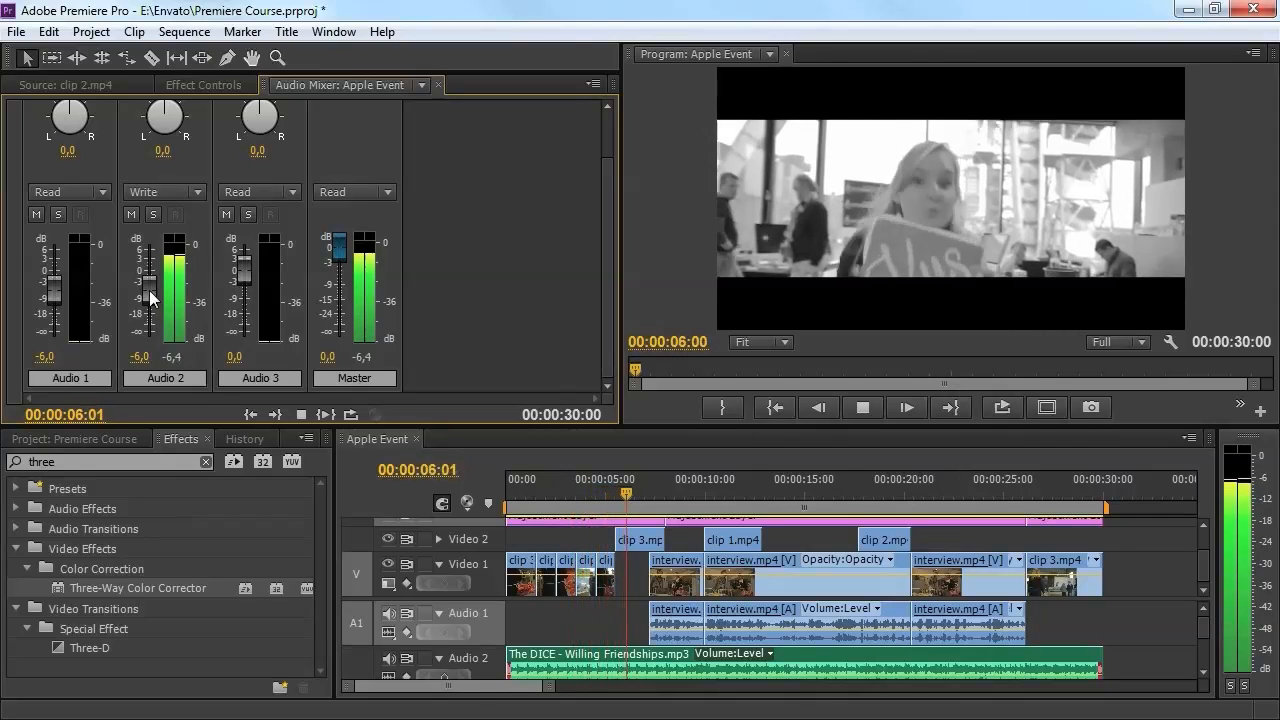
left_click_drag(149, 297, 151, 319)
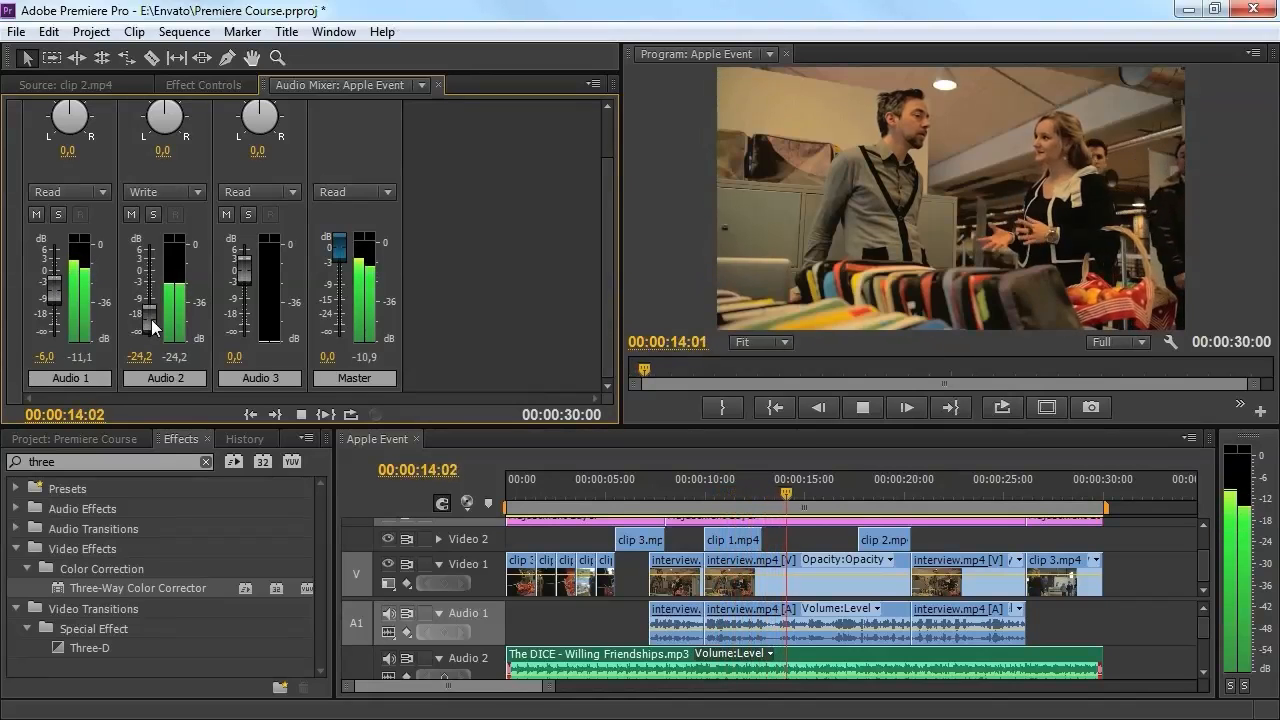
left_click_drag(151, 319, 153, 320)
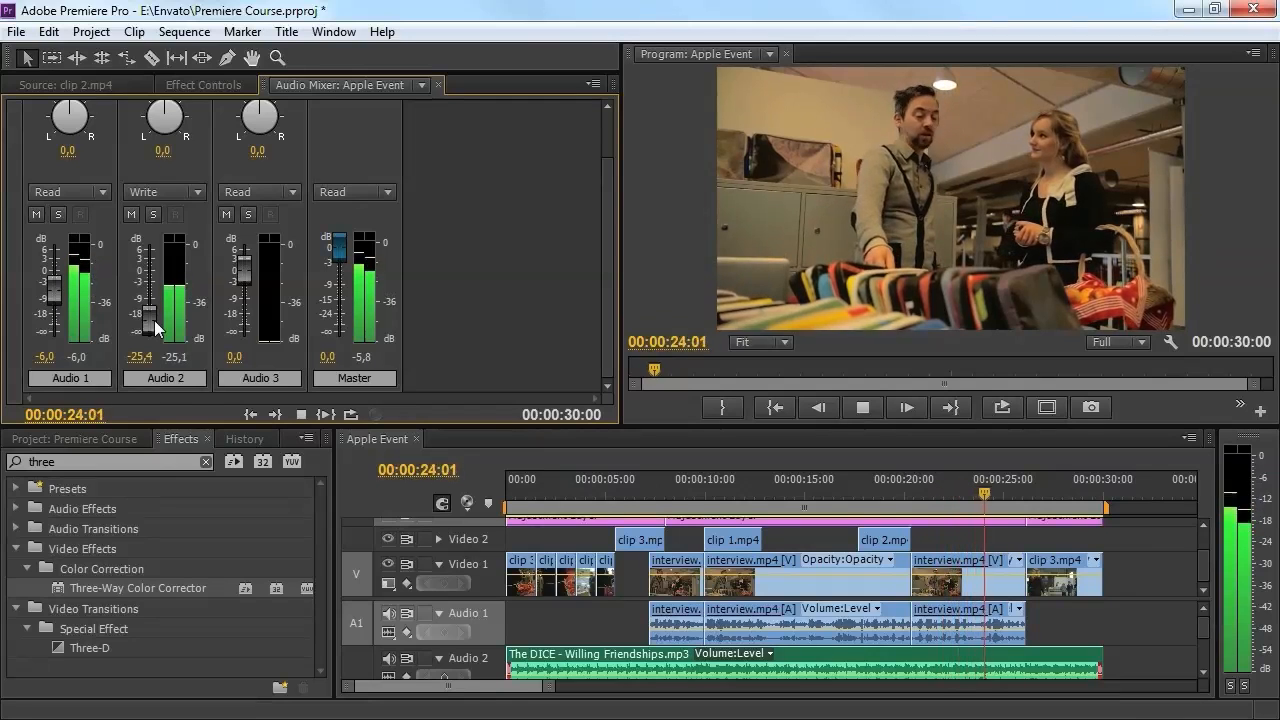
left_click_drag(156, 325, 172, 300)
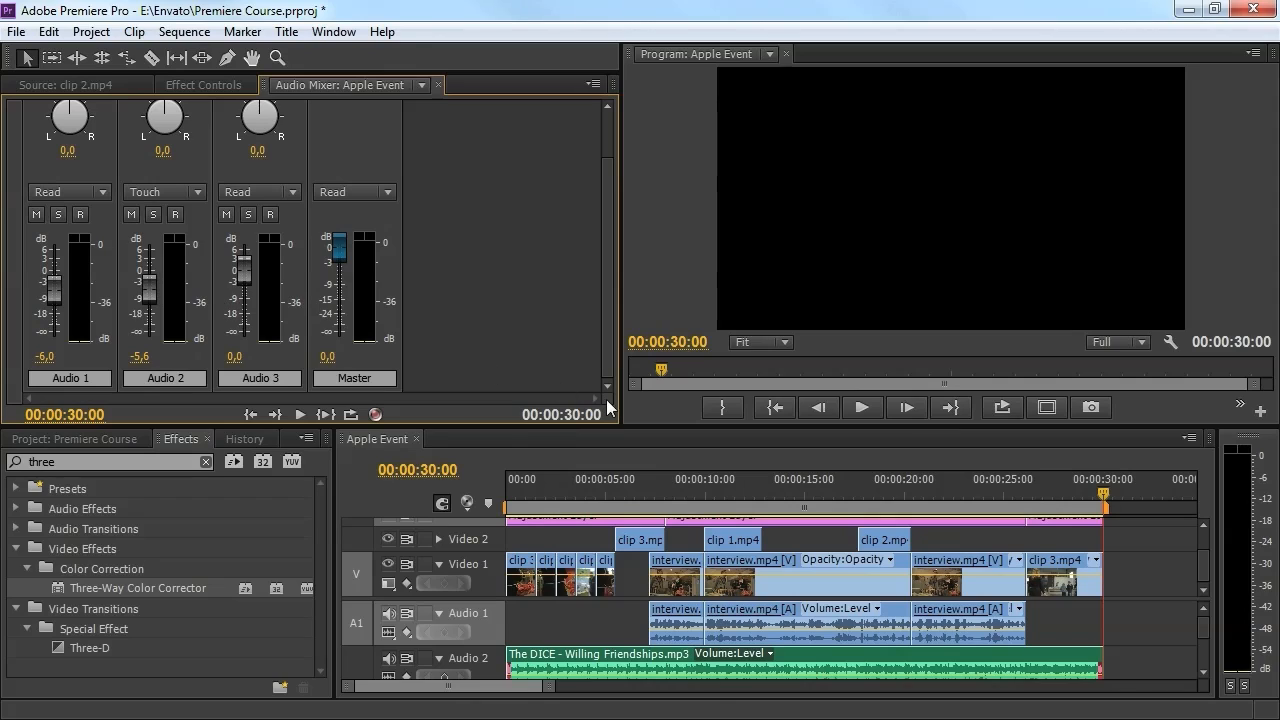
left_click(613, 487)
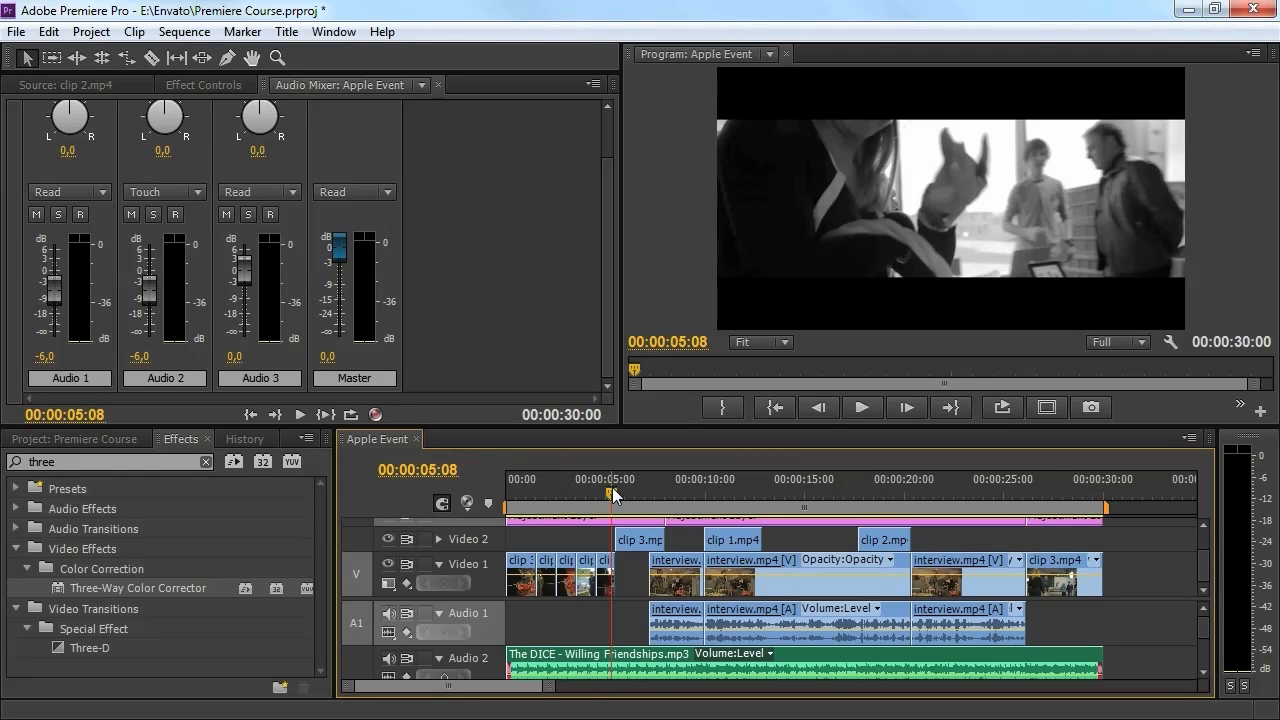
key("space")
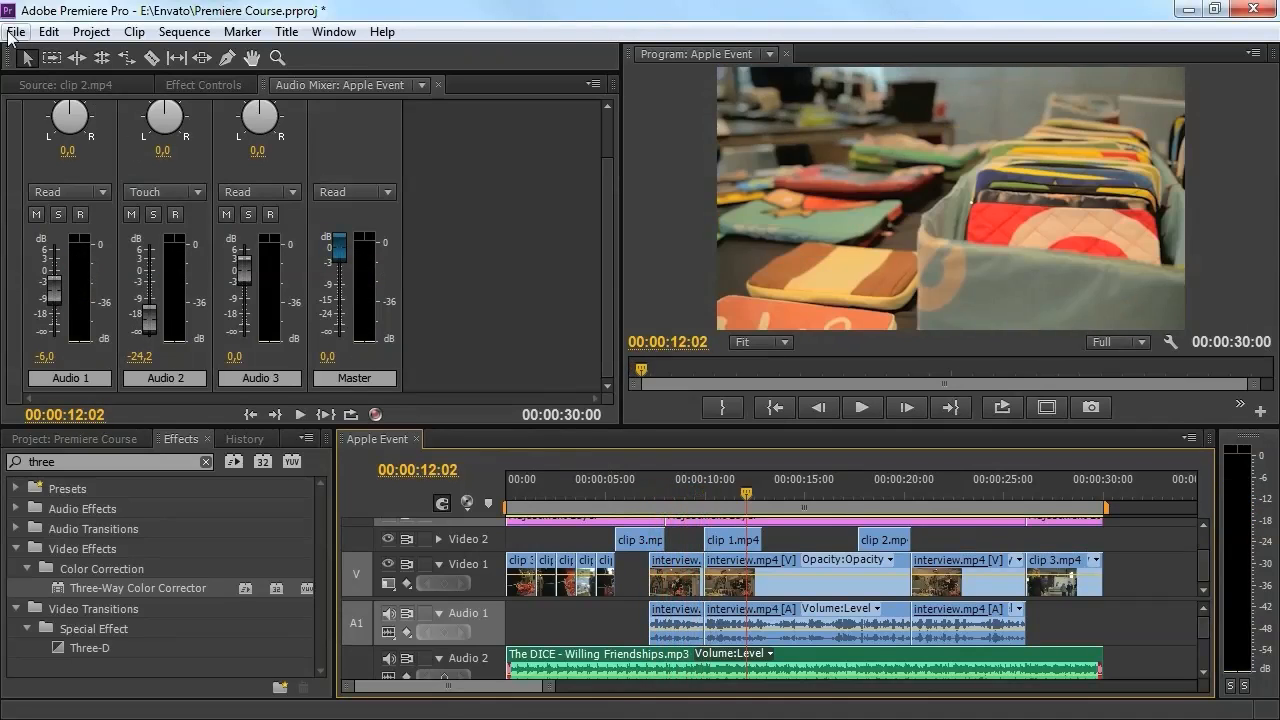
Export the Apple Event sequence as media in H.264 format with the Vimeo HD 720p 25 preset.
left_click(16, 31)
mouse_move(150, 510)
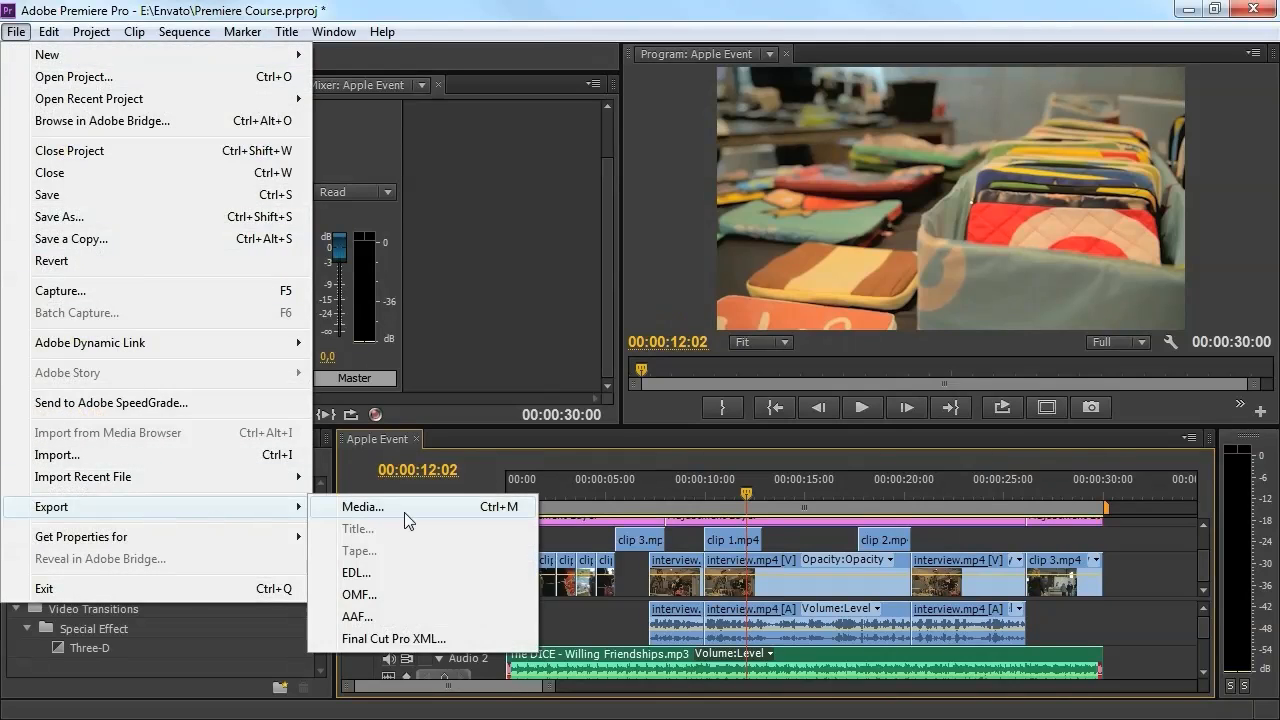
left_click(404, 512)
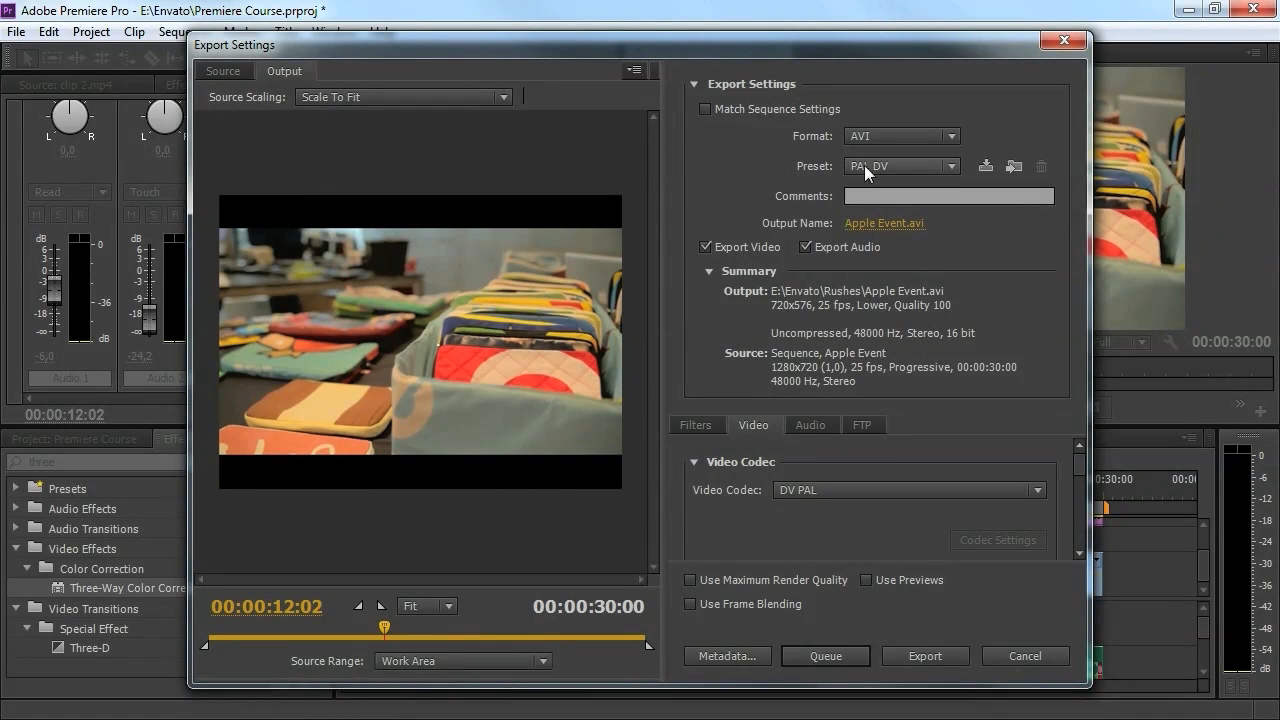
left_click(951, 139)
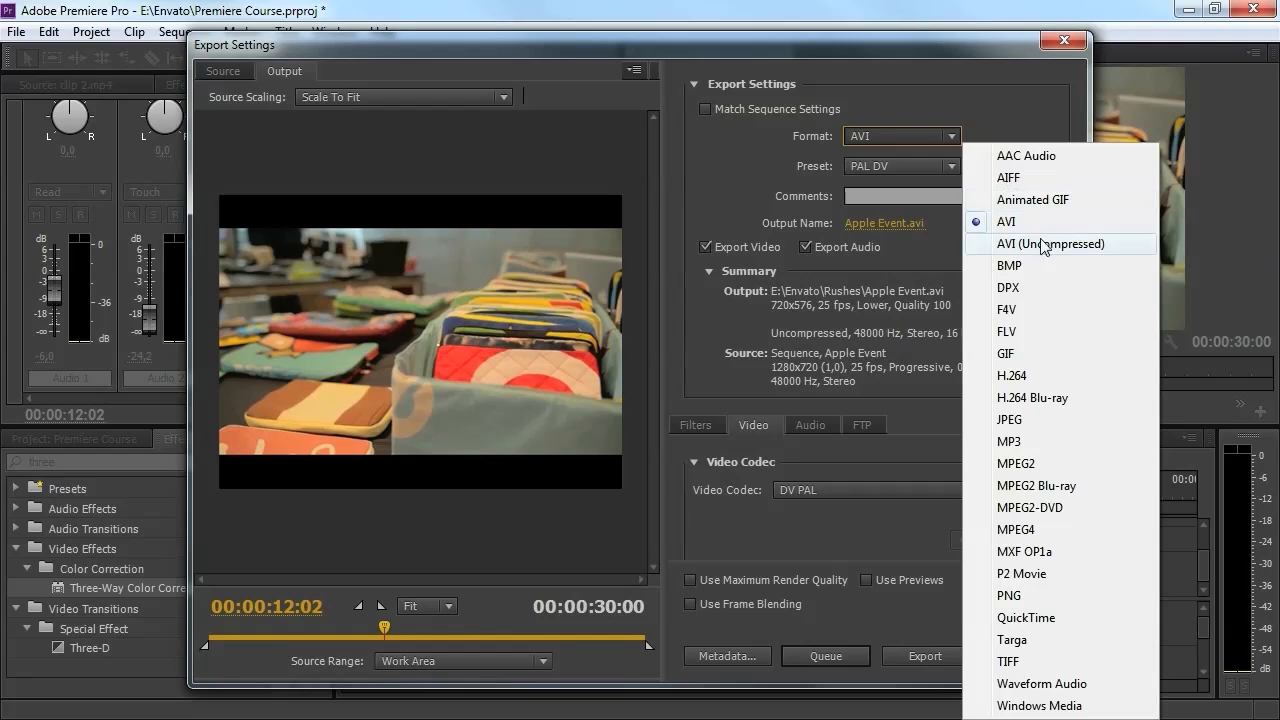
left_click(1000, 375)
left_click(943, 167)
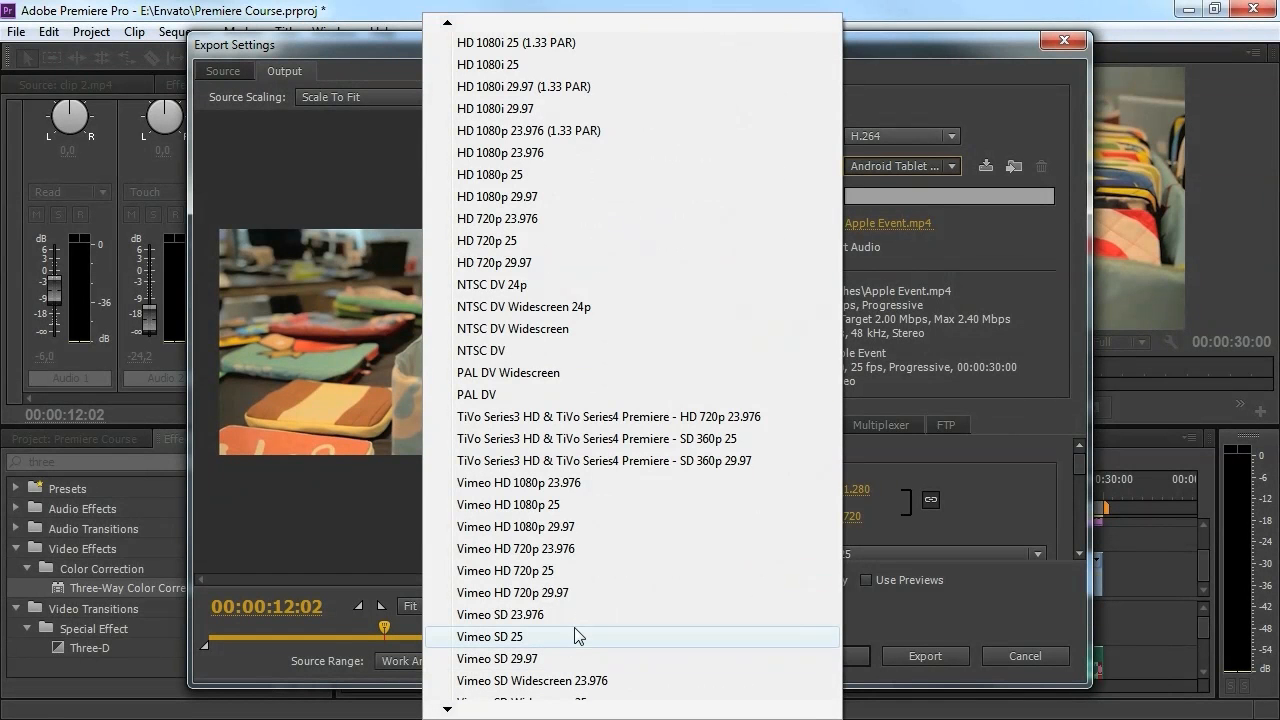
left_click(526, 572)
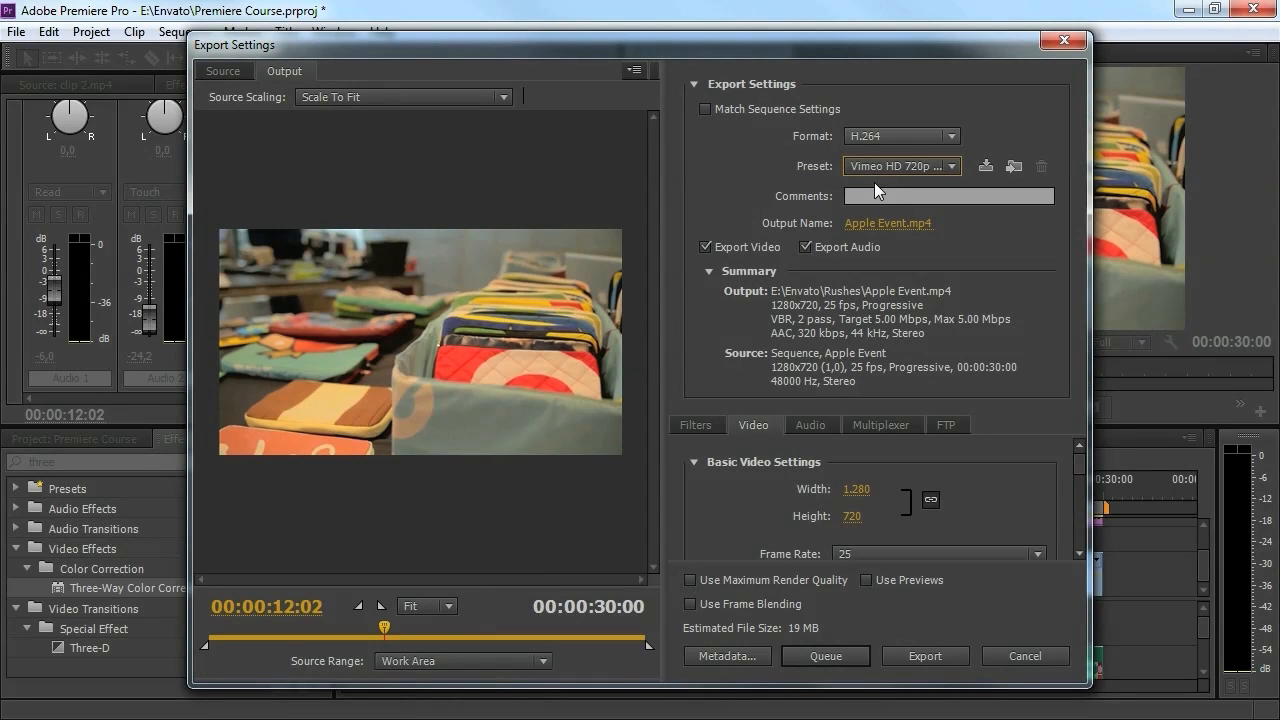
left_click(925, 656)
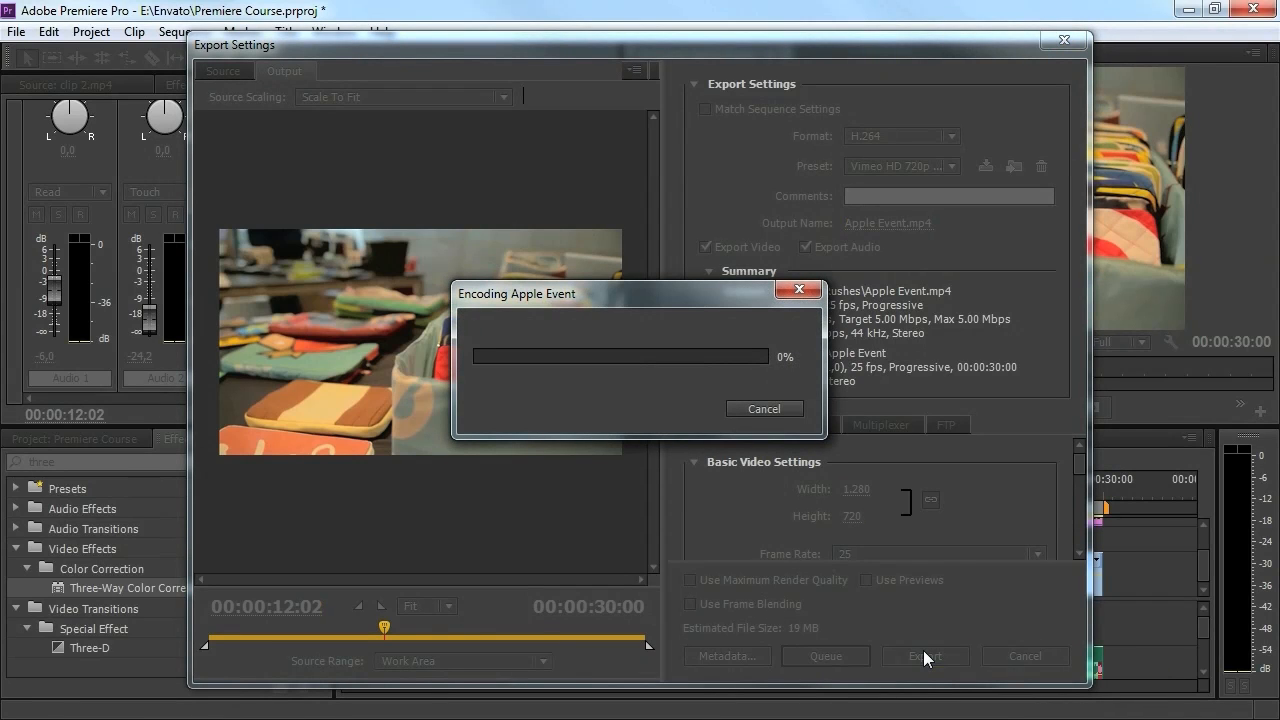